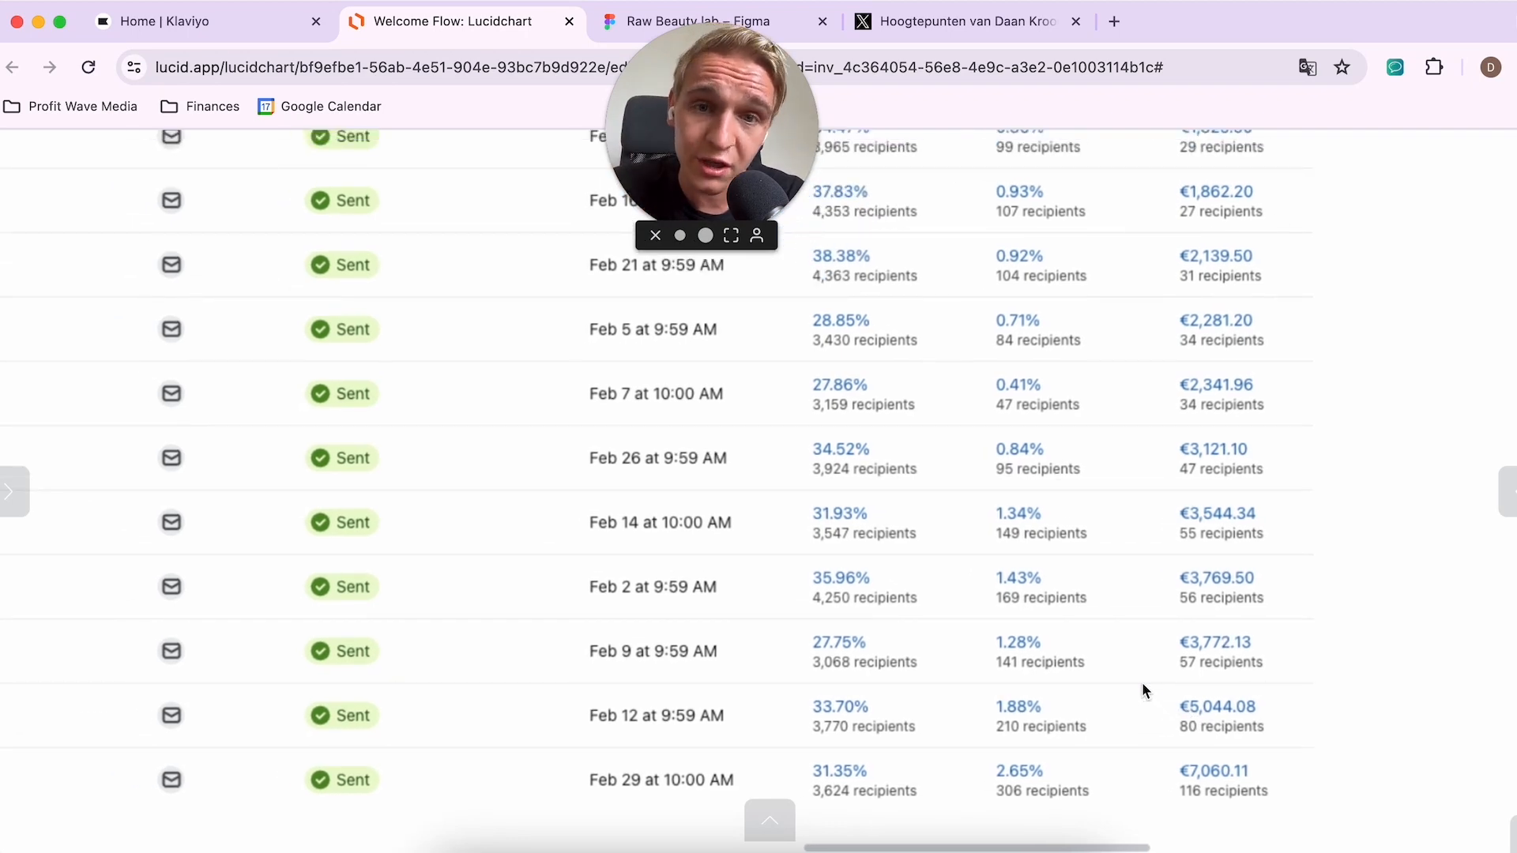
Step: Examine the February campaign results and the email statistics under the abandonment, post purchase, win back and reviews branches of the flowchart
scroll(1143, 687, "down", 4)
scroll(1141, 681, "left", 1)
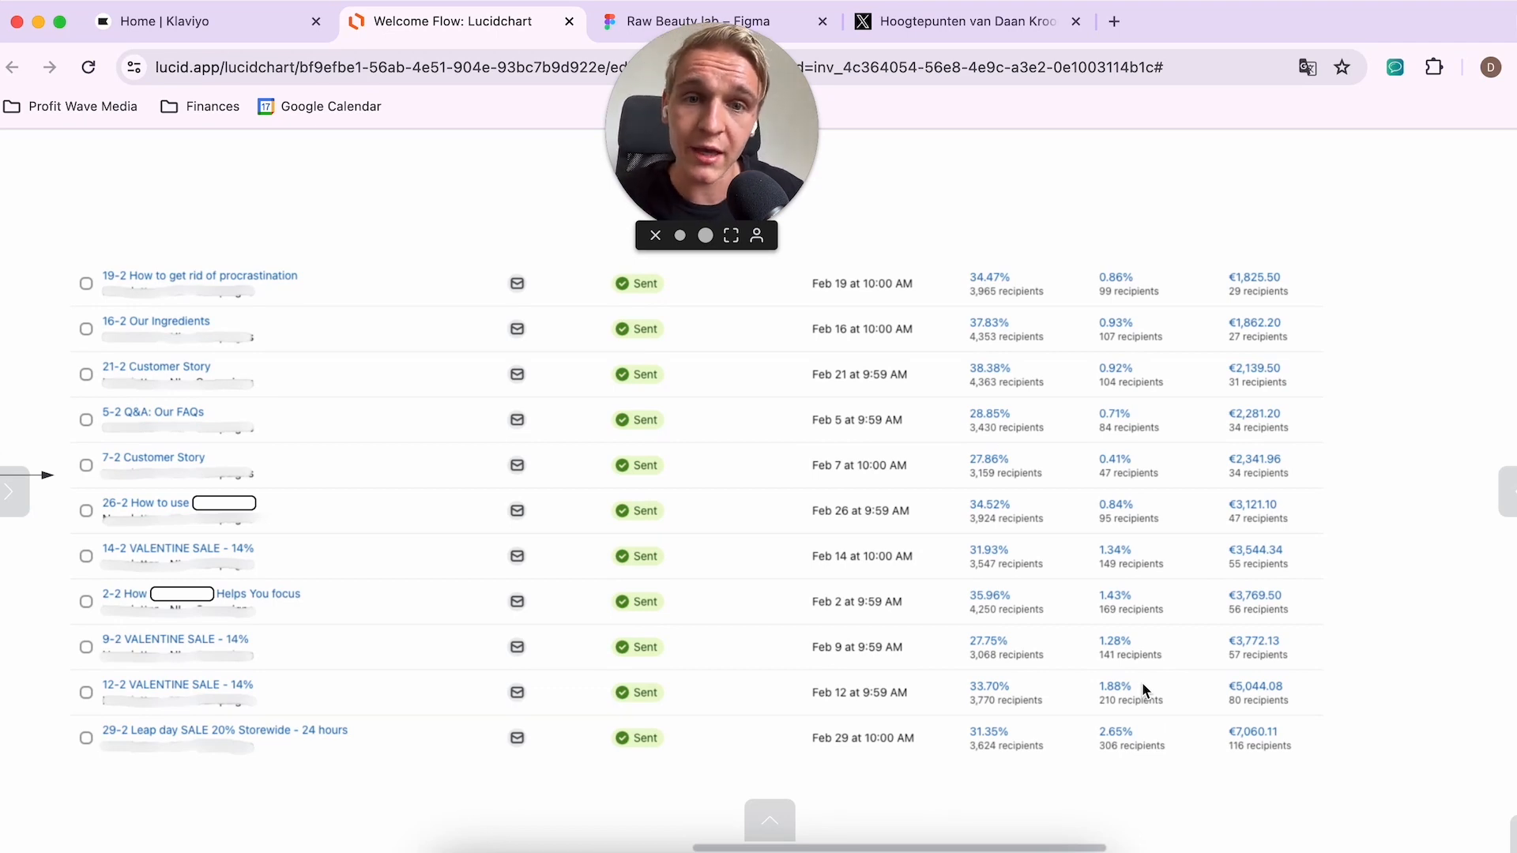
scroll(1141, 681, "left", 15)
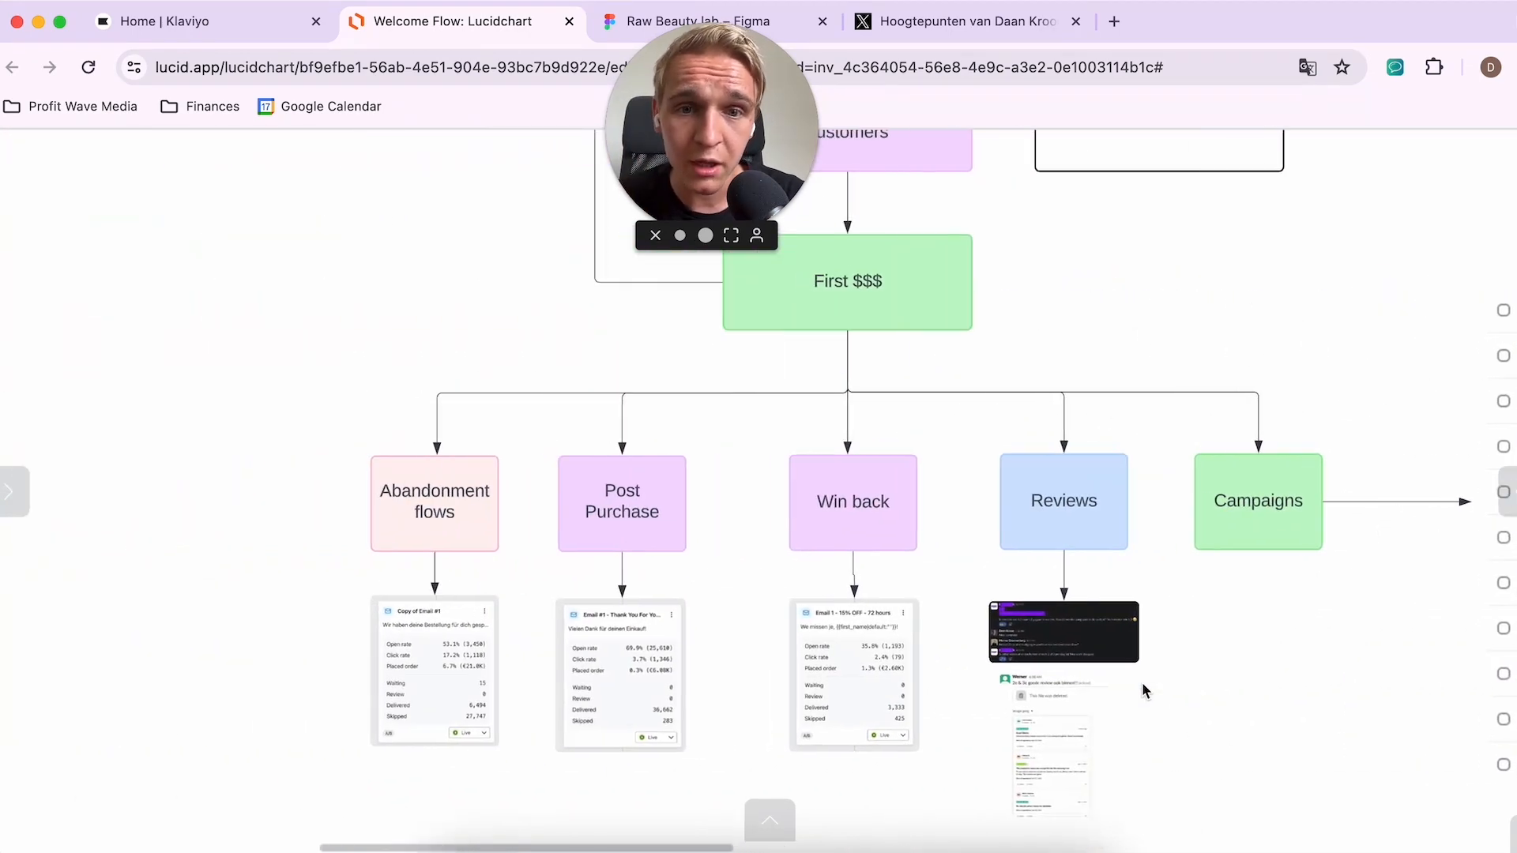
scroll(980, 349, "up", 2)
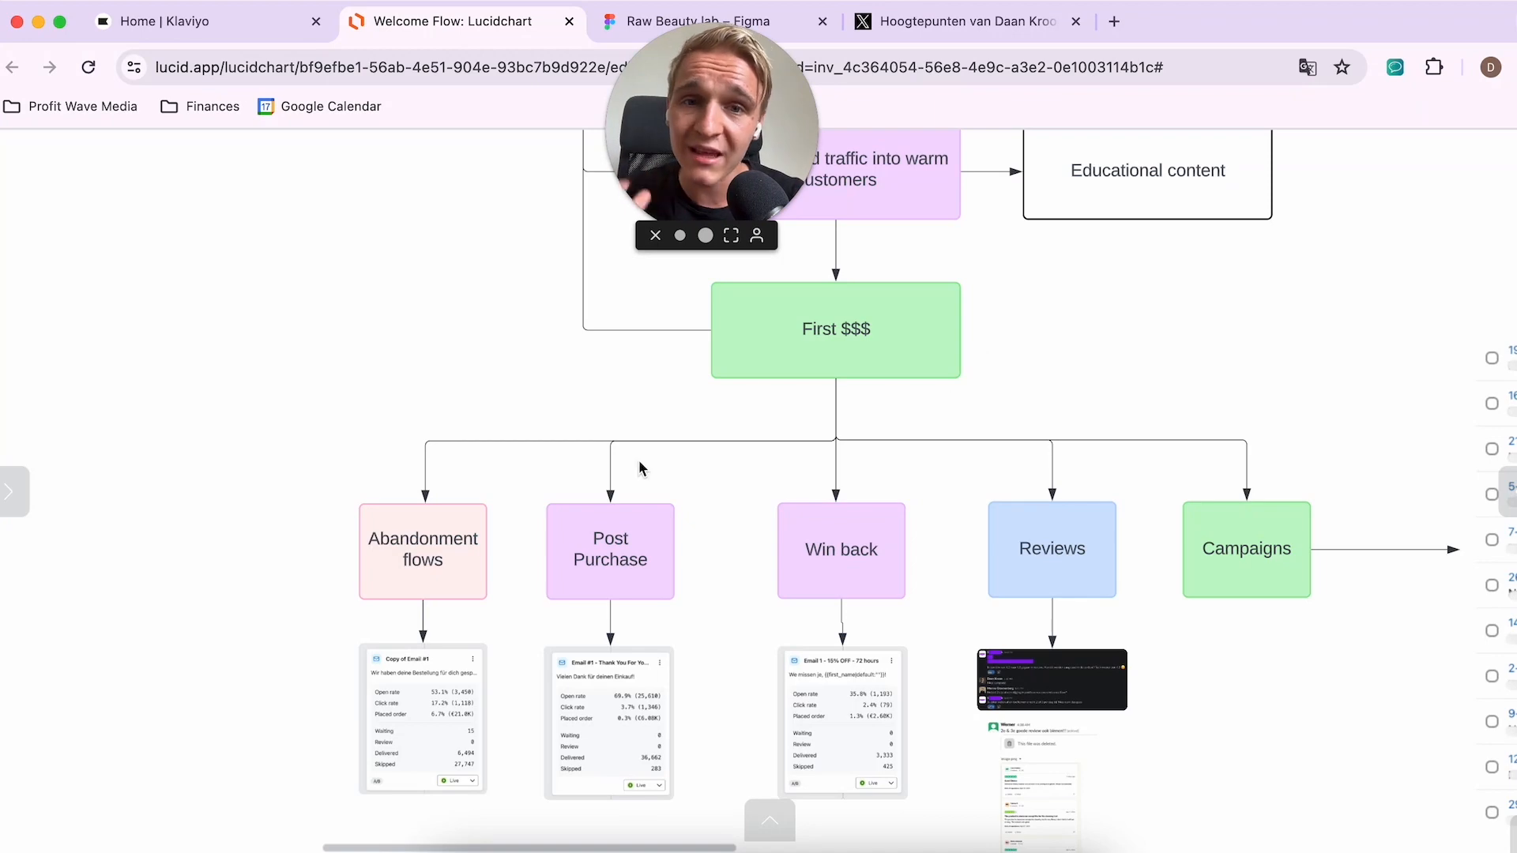
scroll(641, 468, "up", 5)
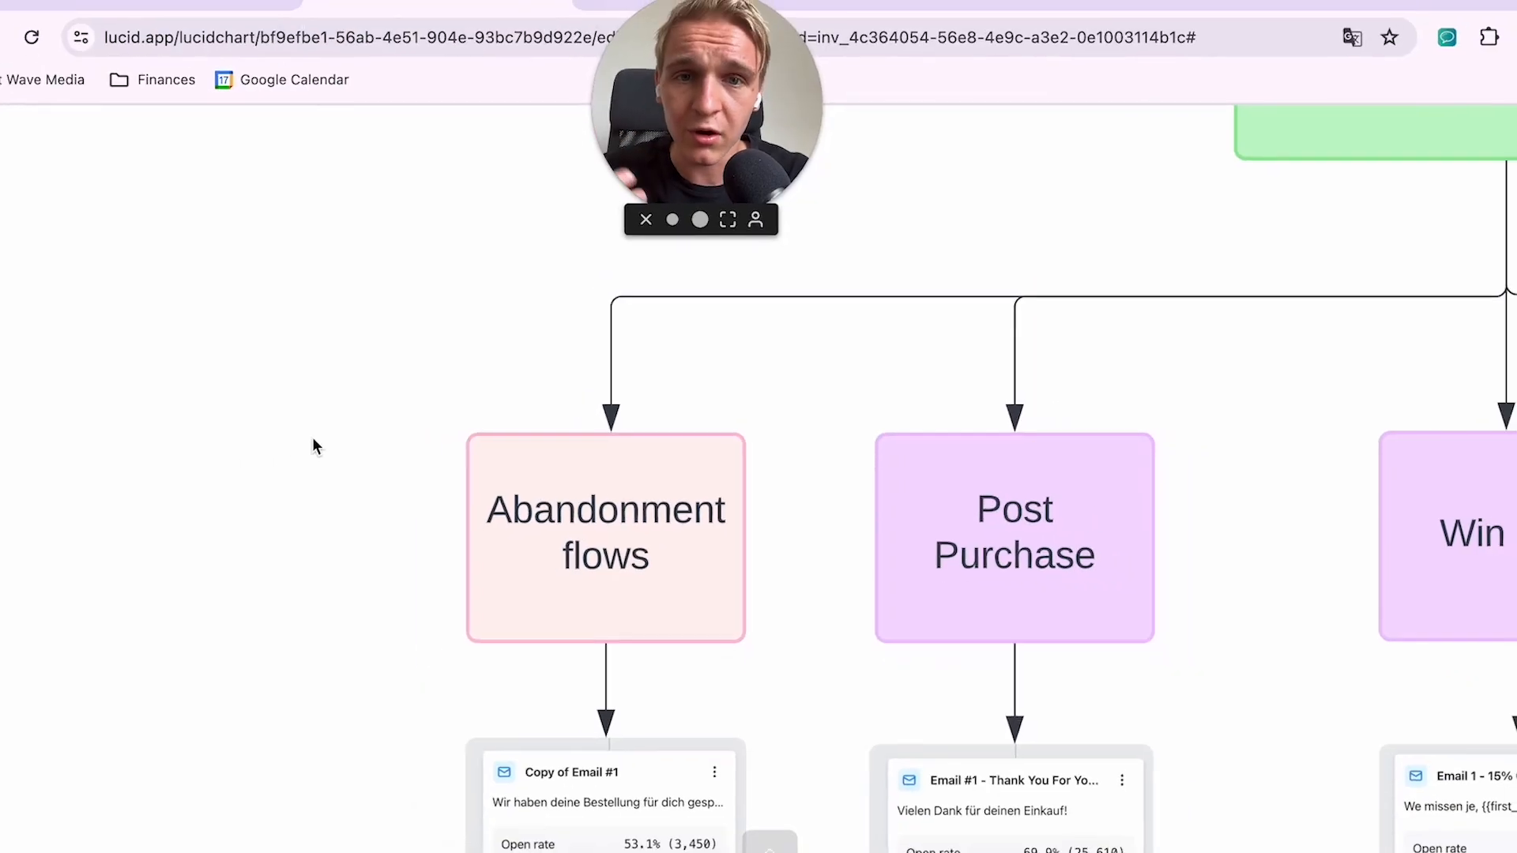
scroll(346, 439, "down", 1)
scroll(346, 438, "up", 2)
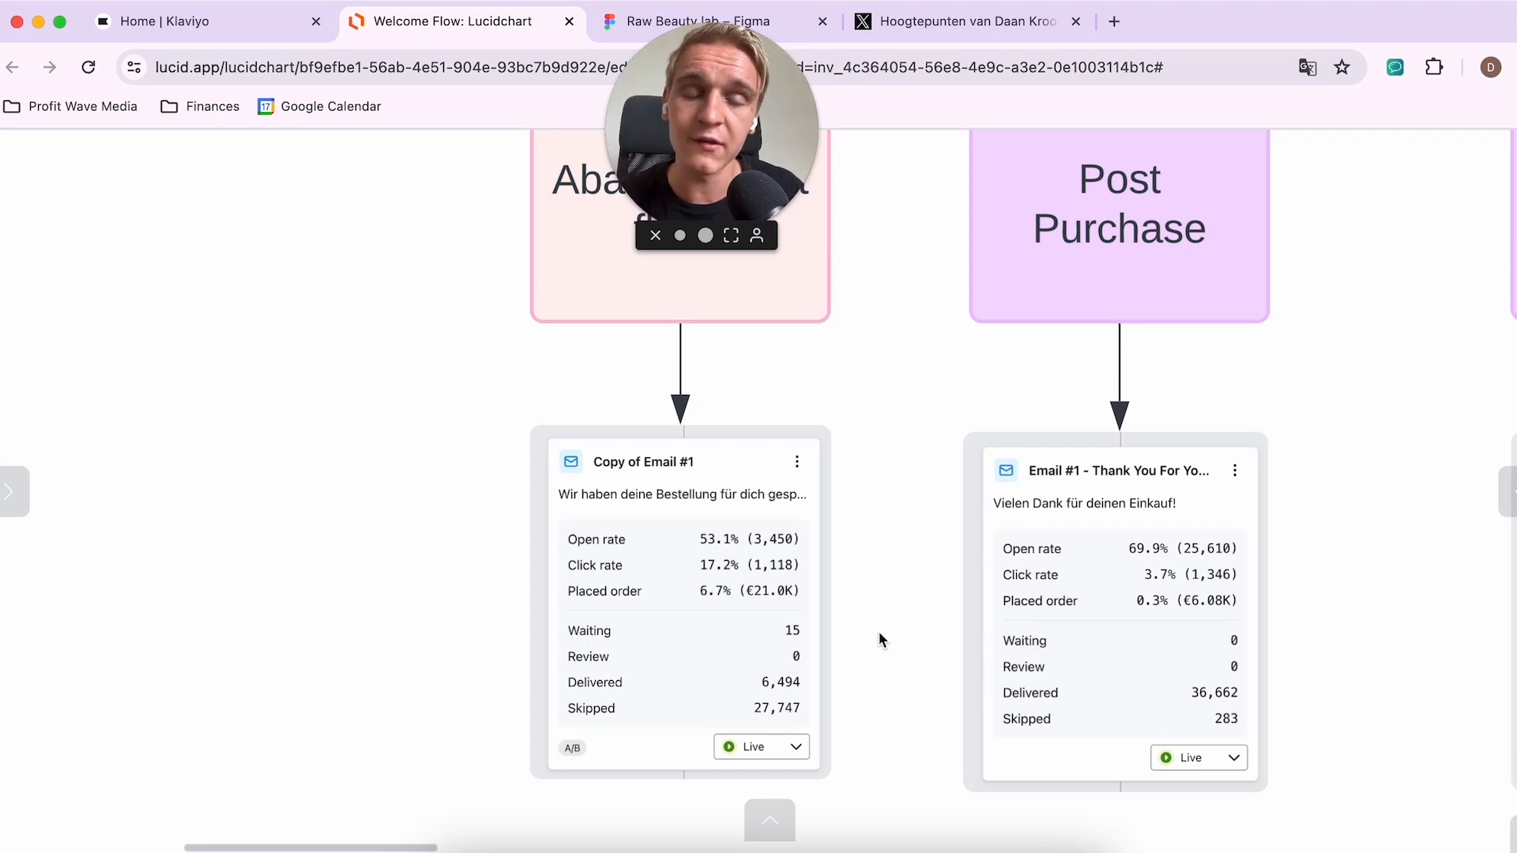
scroll(879, 632, "down", 2)
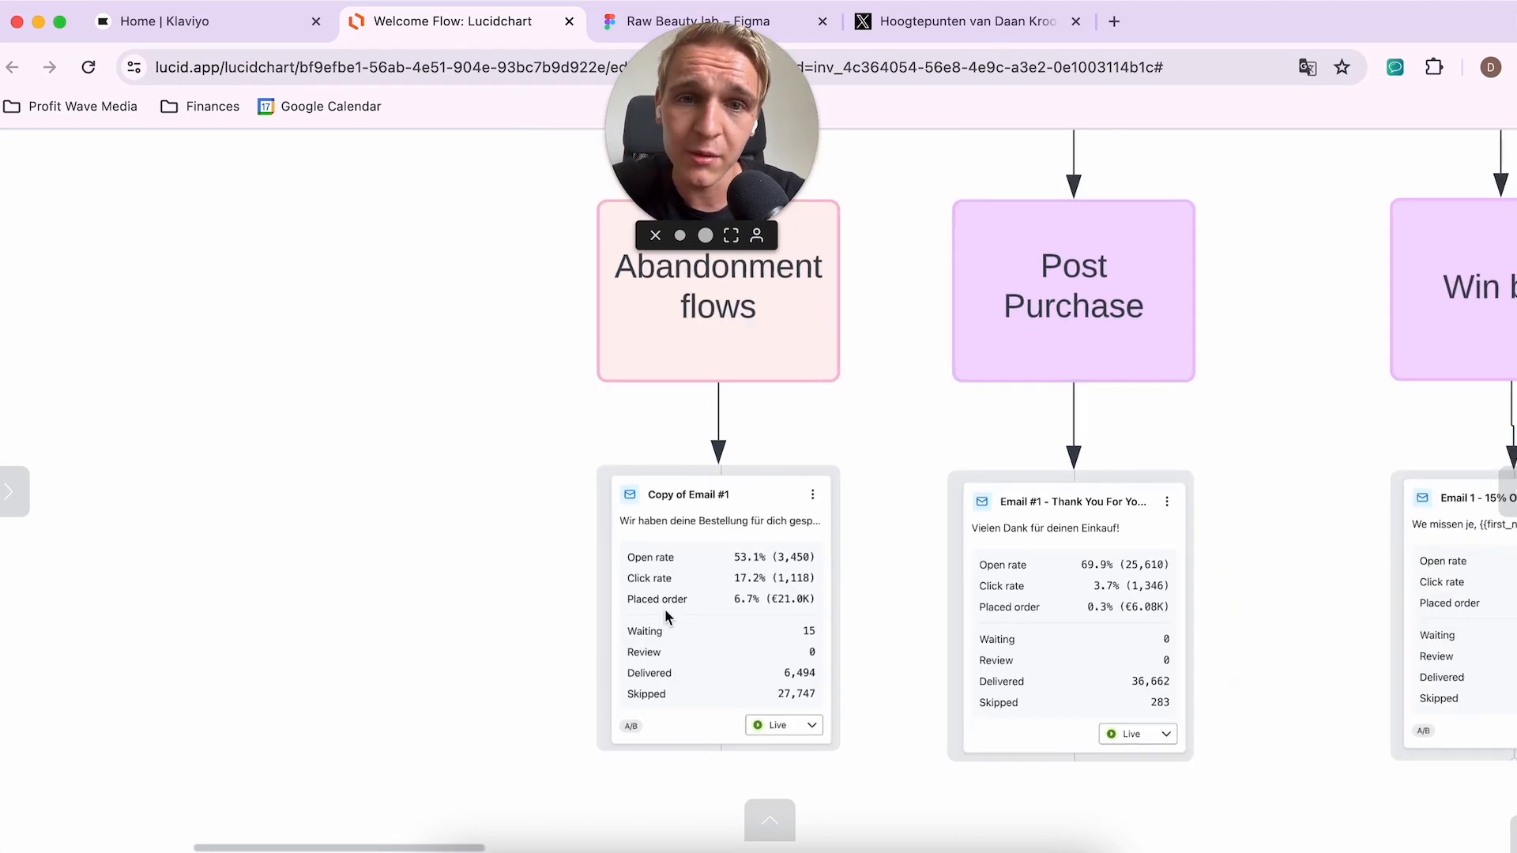
scroll(666, 608, "right", 1)
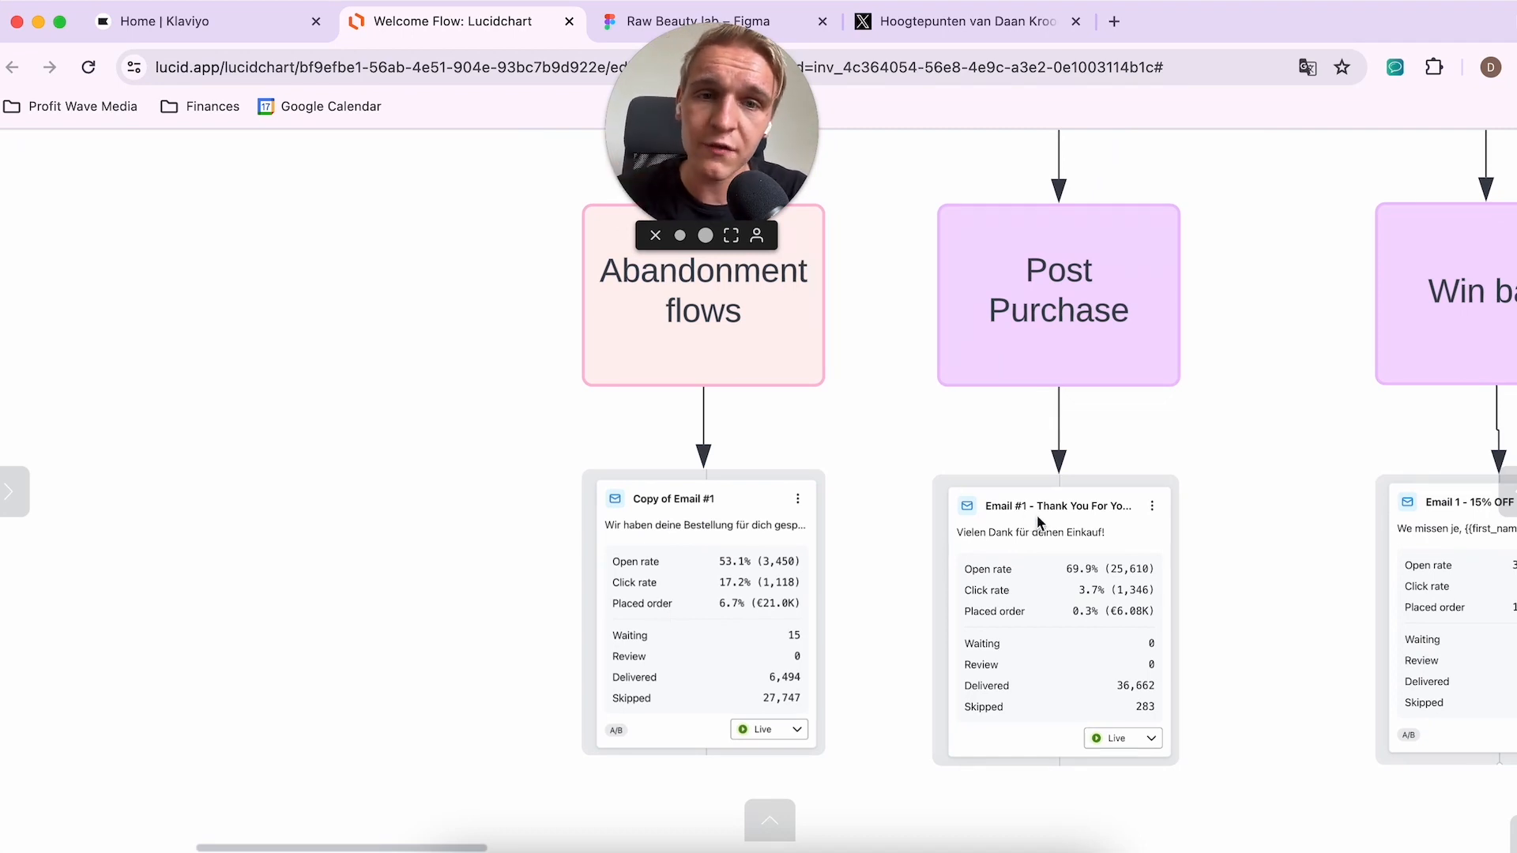
scroll(1039, 523, "right", 5)
scroll(1296, 470, "right", 7)
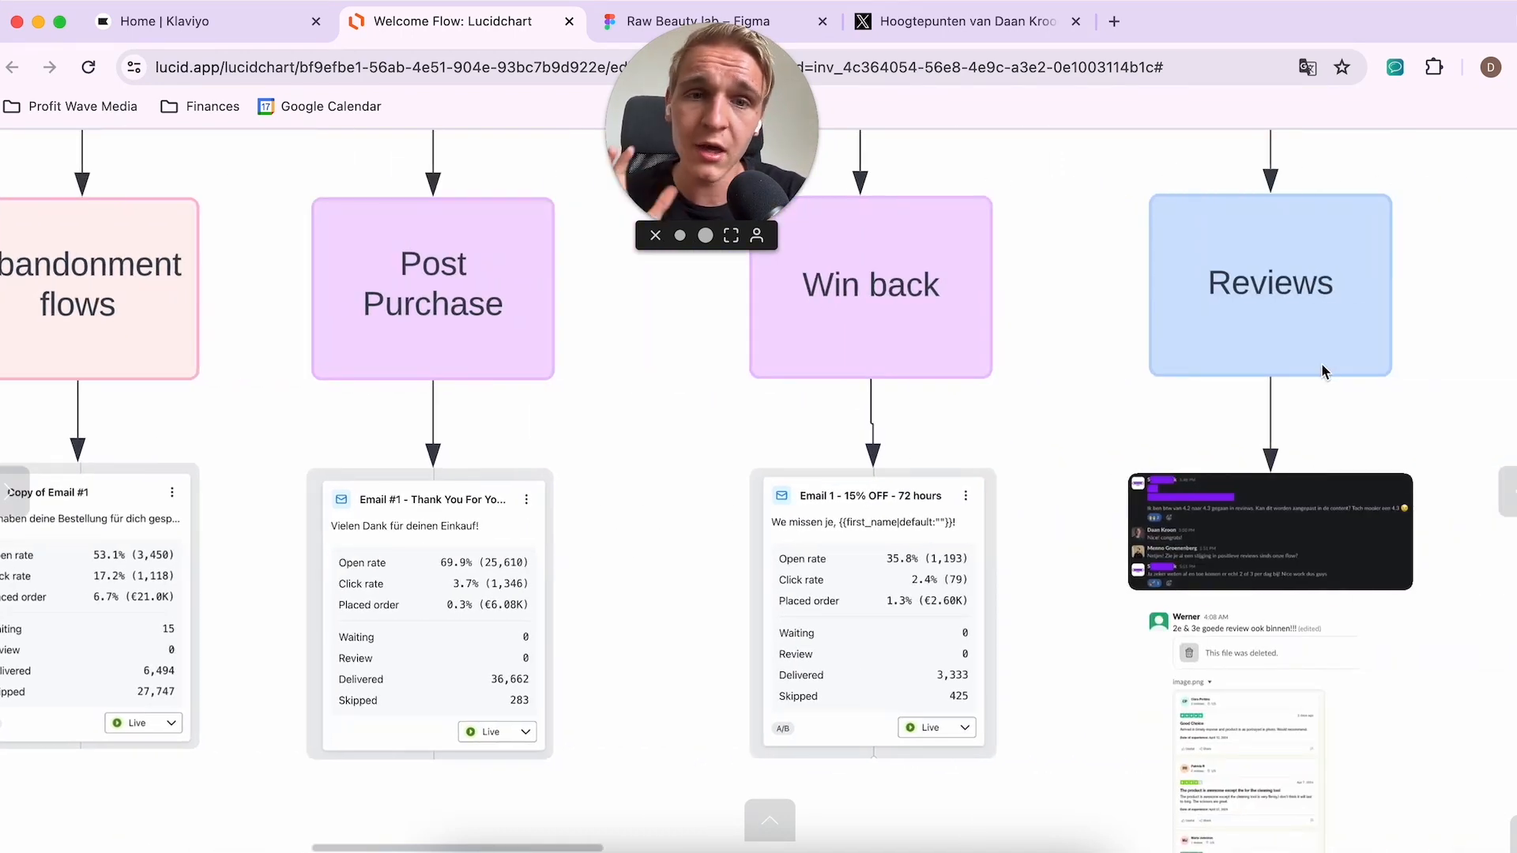
scroll(1323, 370, "right", 12)
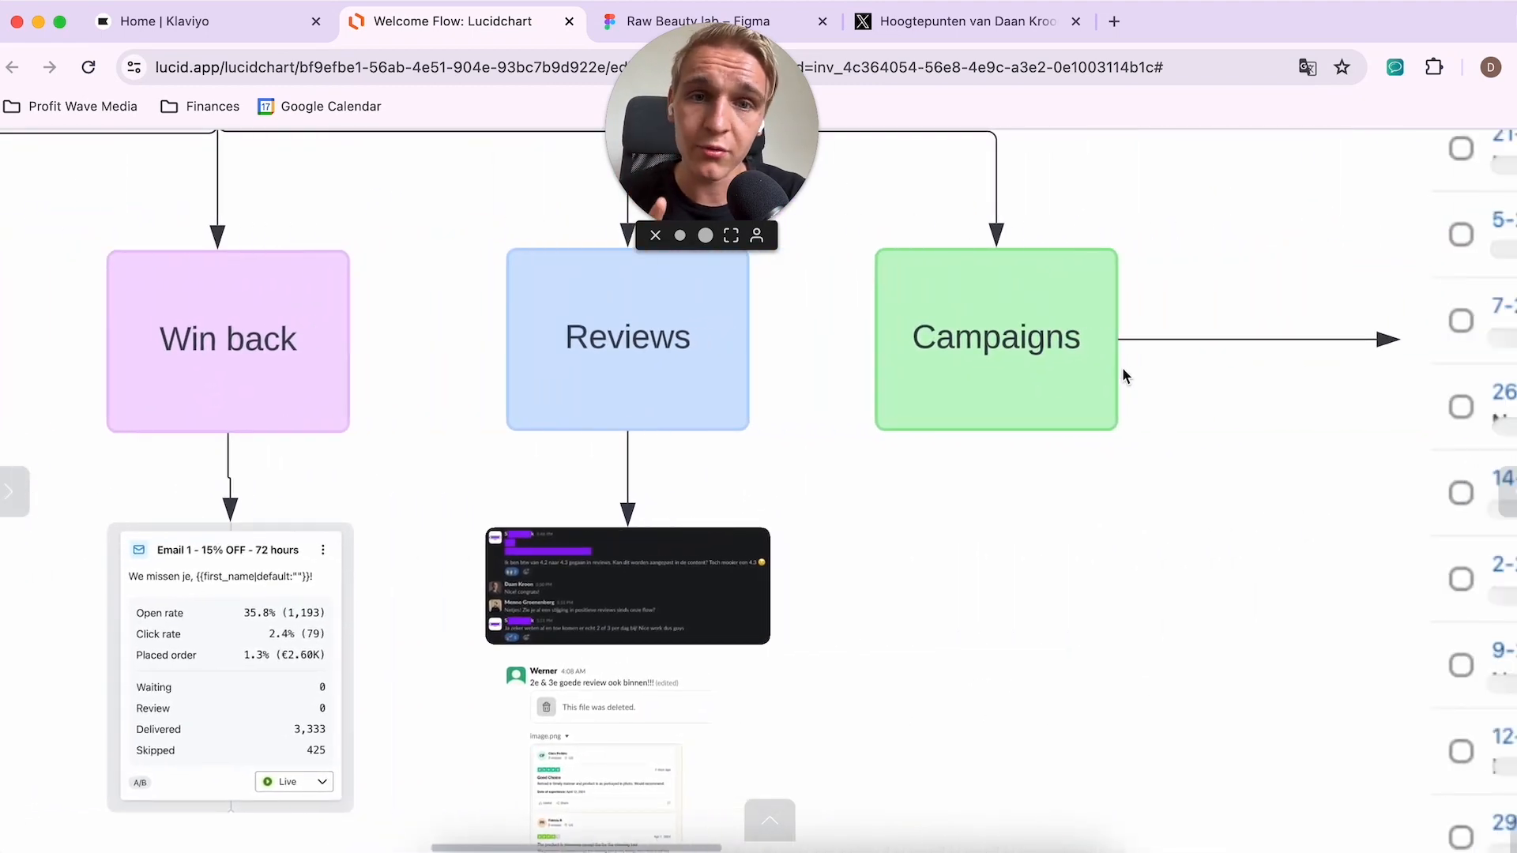
Step: Review the upper funnel stages of the flowchart and the two welcome discount email statistics above them
scroll(1122, 367, "up", 10)
scroll(1122, 367, "down", 3, "ctrl")
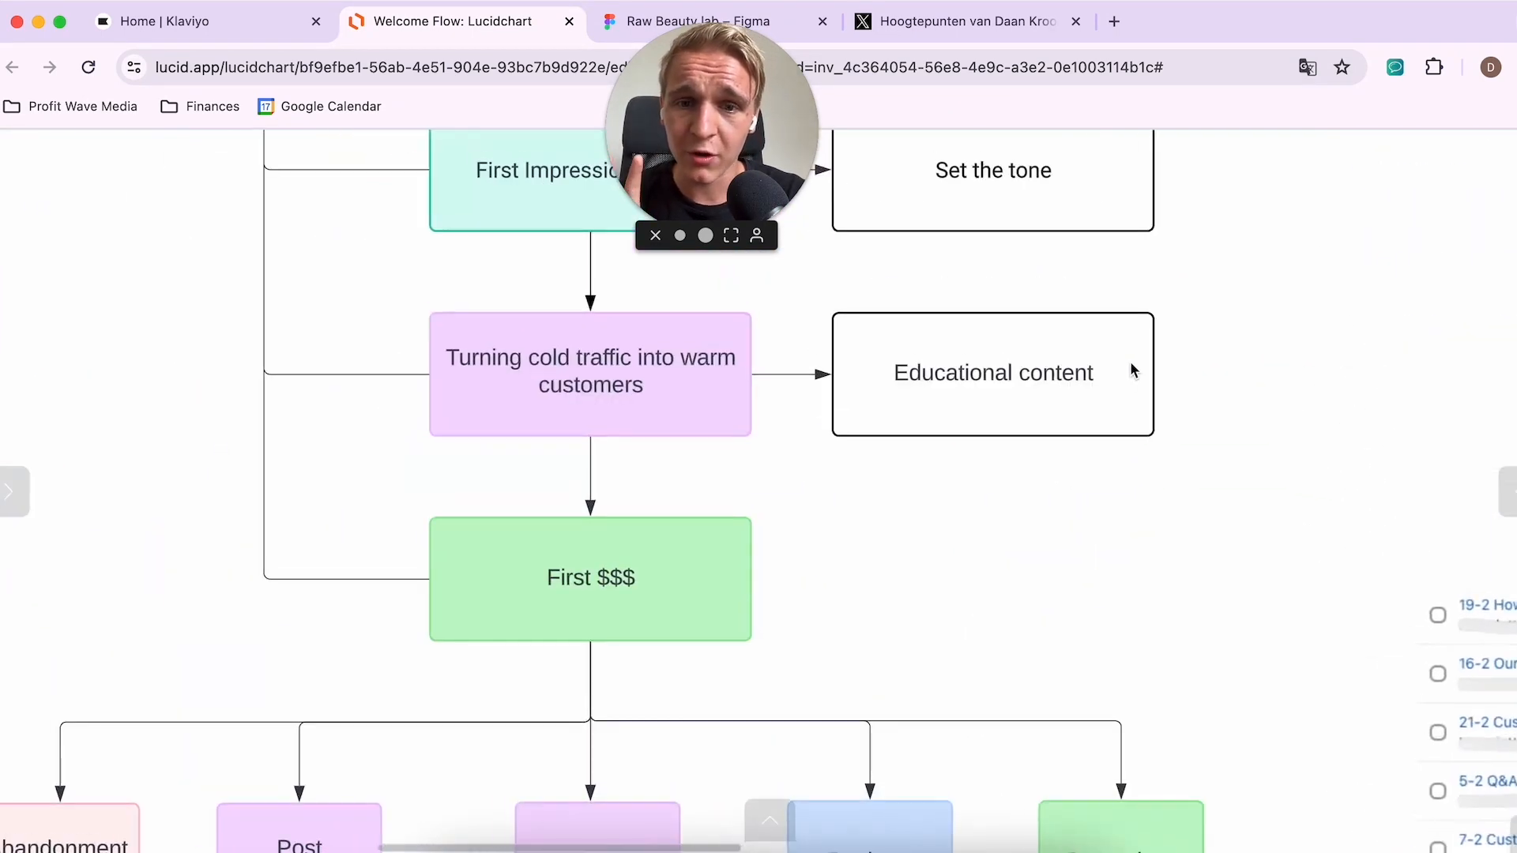
scroll(1130, 362, "down", 3, "ctrl")
scroll(1130, 361, "up", 10)
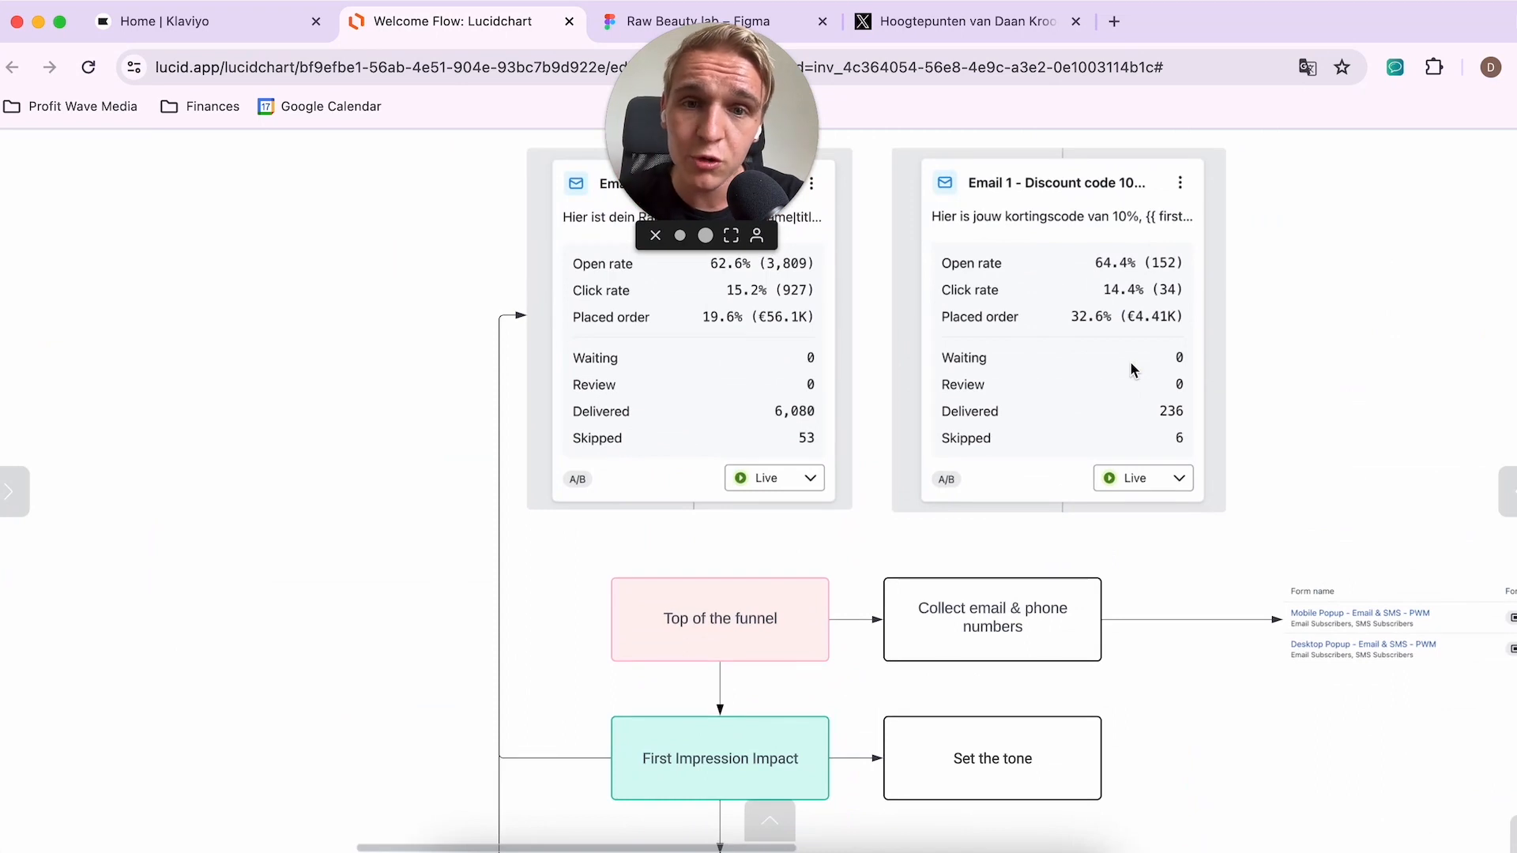
scroll(1130, 362, "up", 2)
scroll(758, 427, "down", 5)
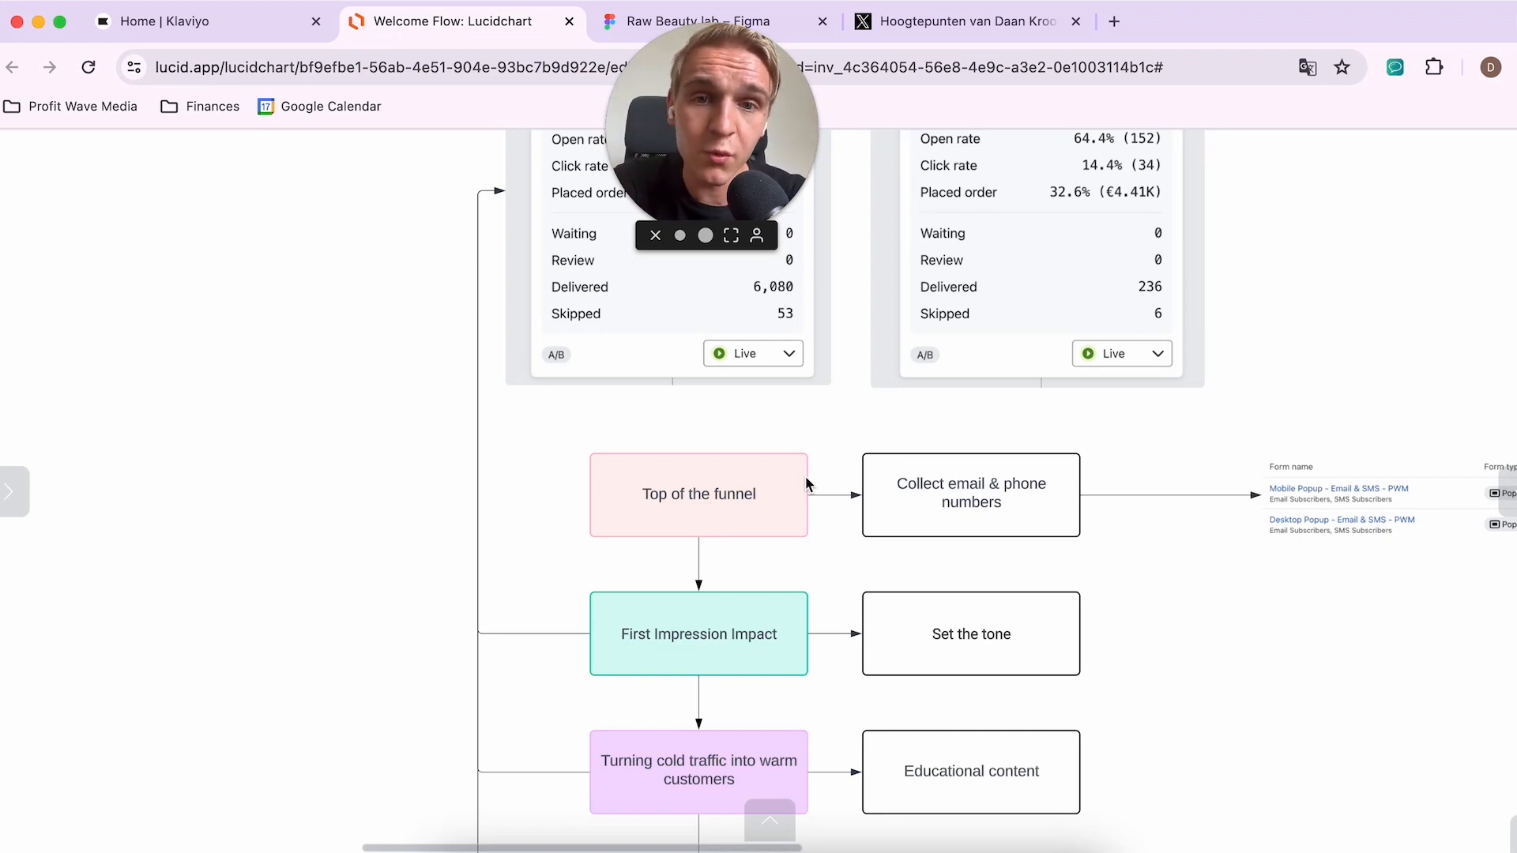
Step: Bring up the Klaviyo dashboard, followed by the Raw Beauty lab email template in Figma
left_click(224, 32)
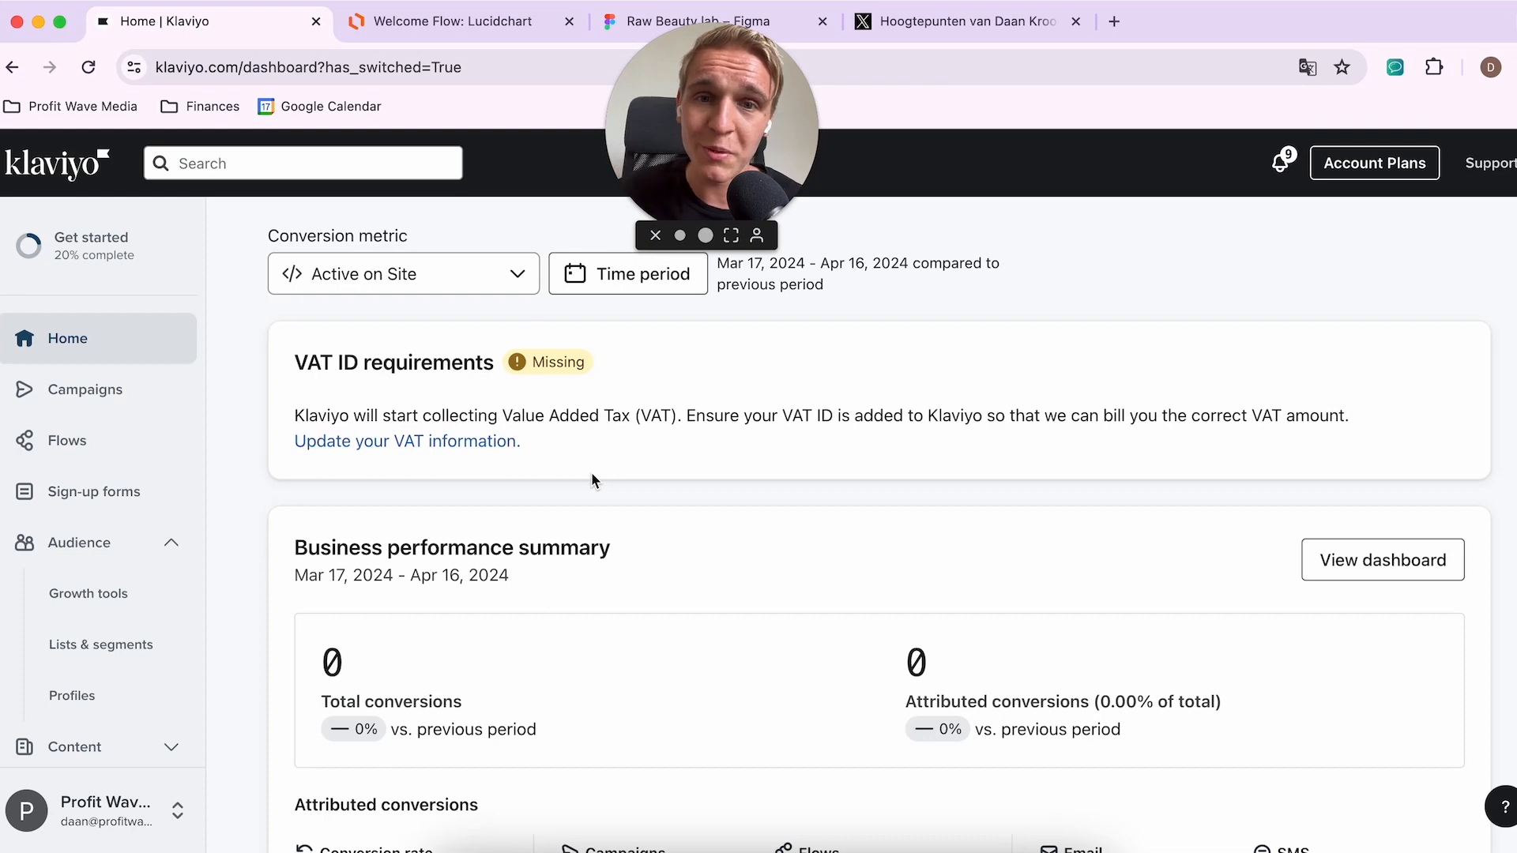
left_click(619, 44)
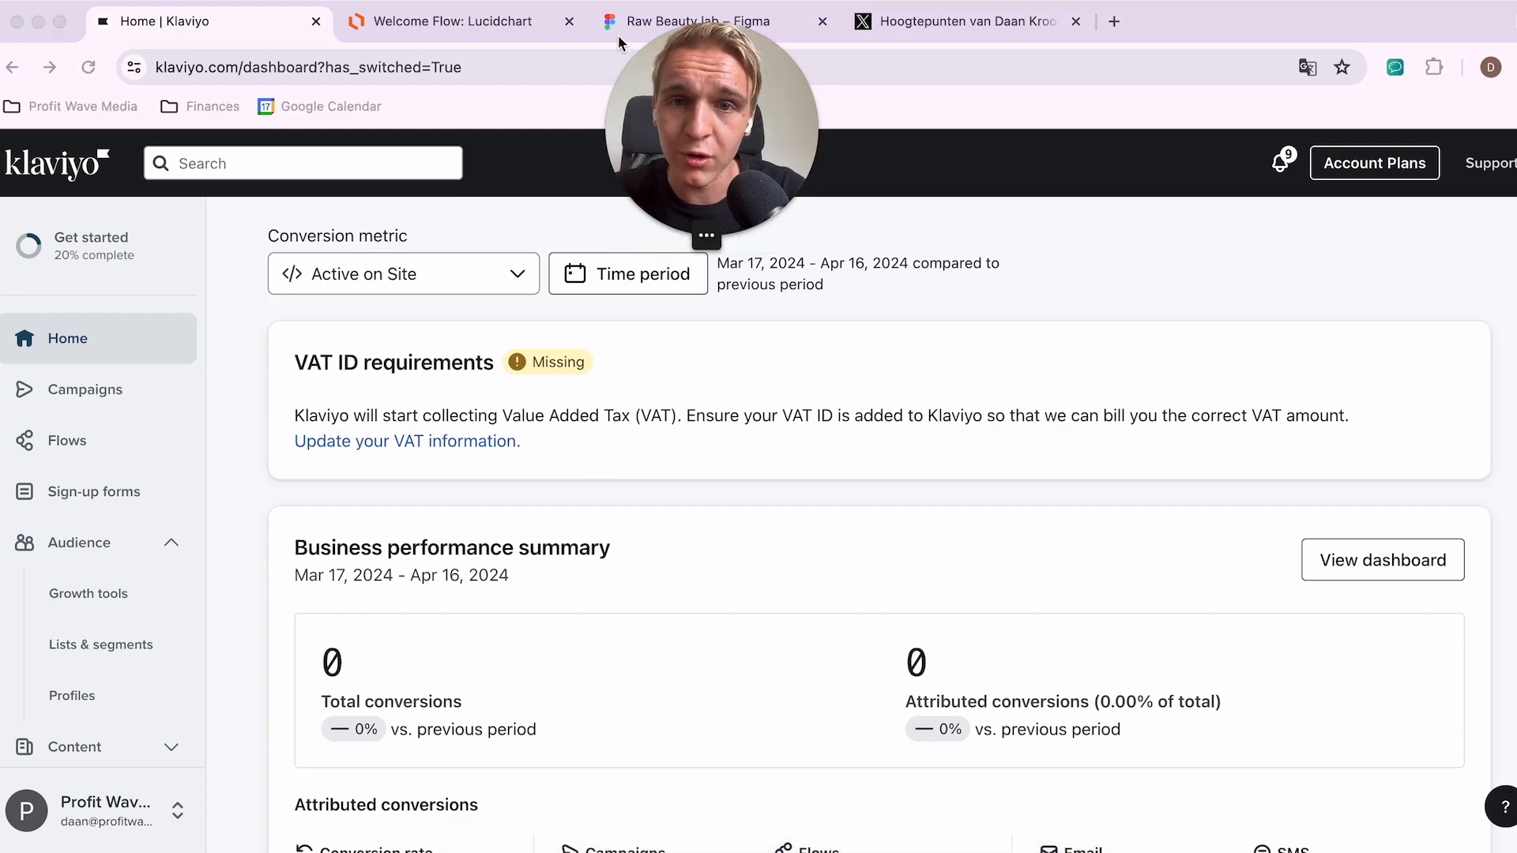
left_click(722, 21)
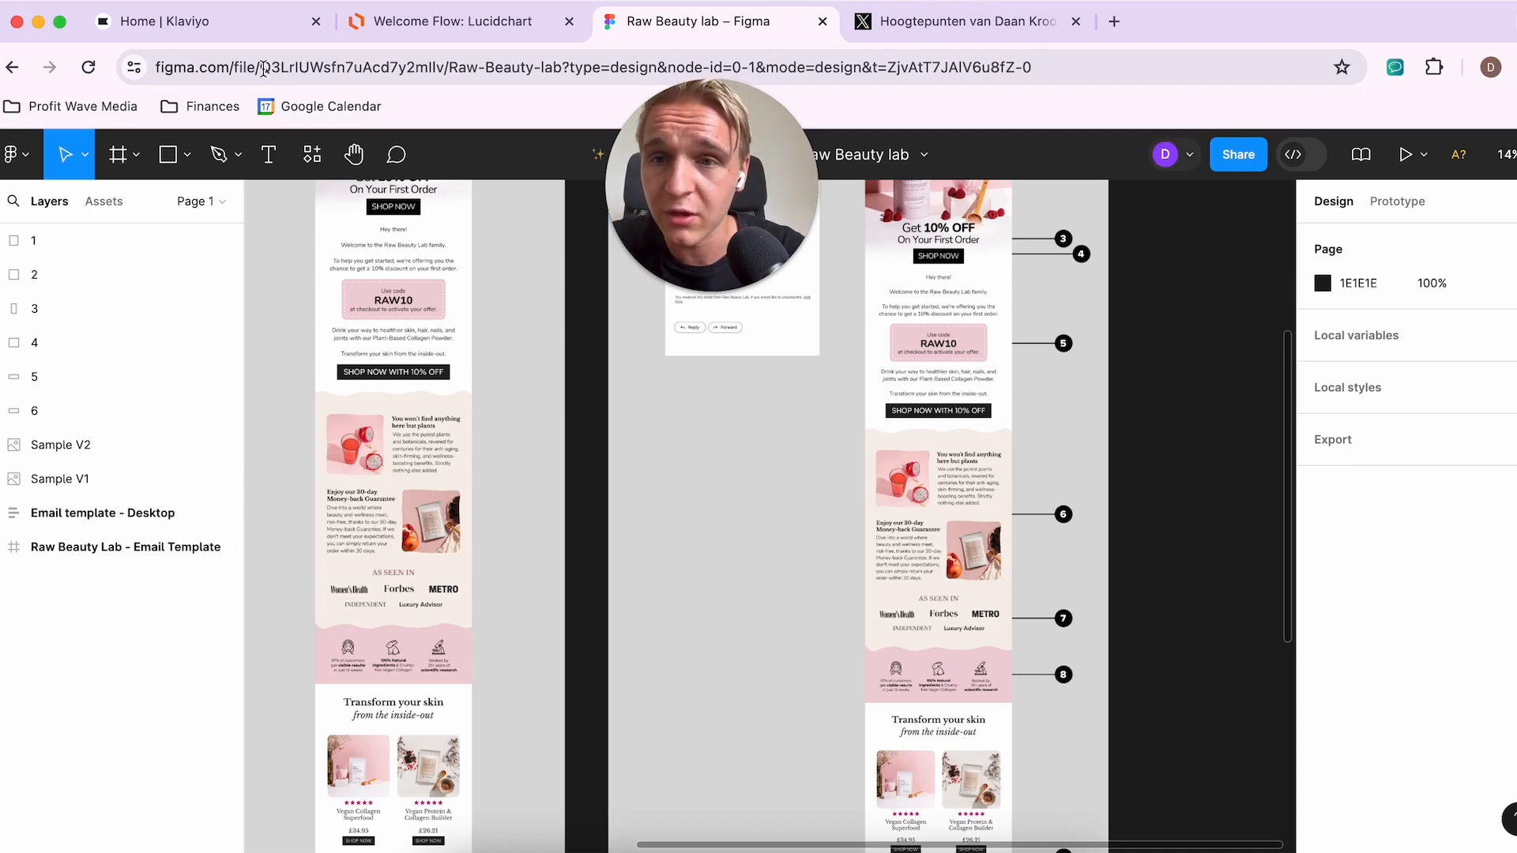
Step: Switch back to Klaviyo and create a new list named "Test - Profit Wave Media"
left_click(245, 38)
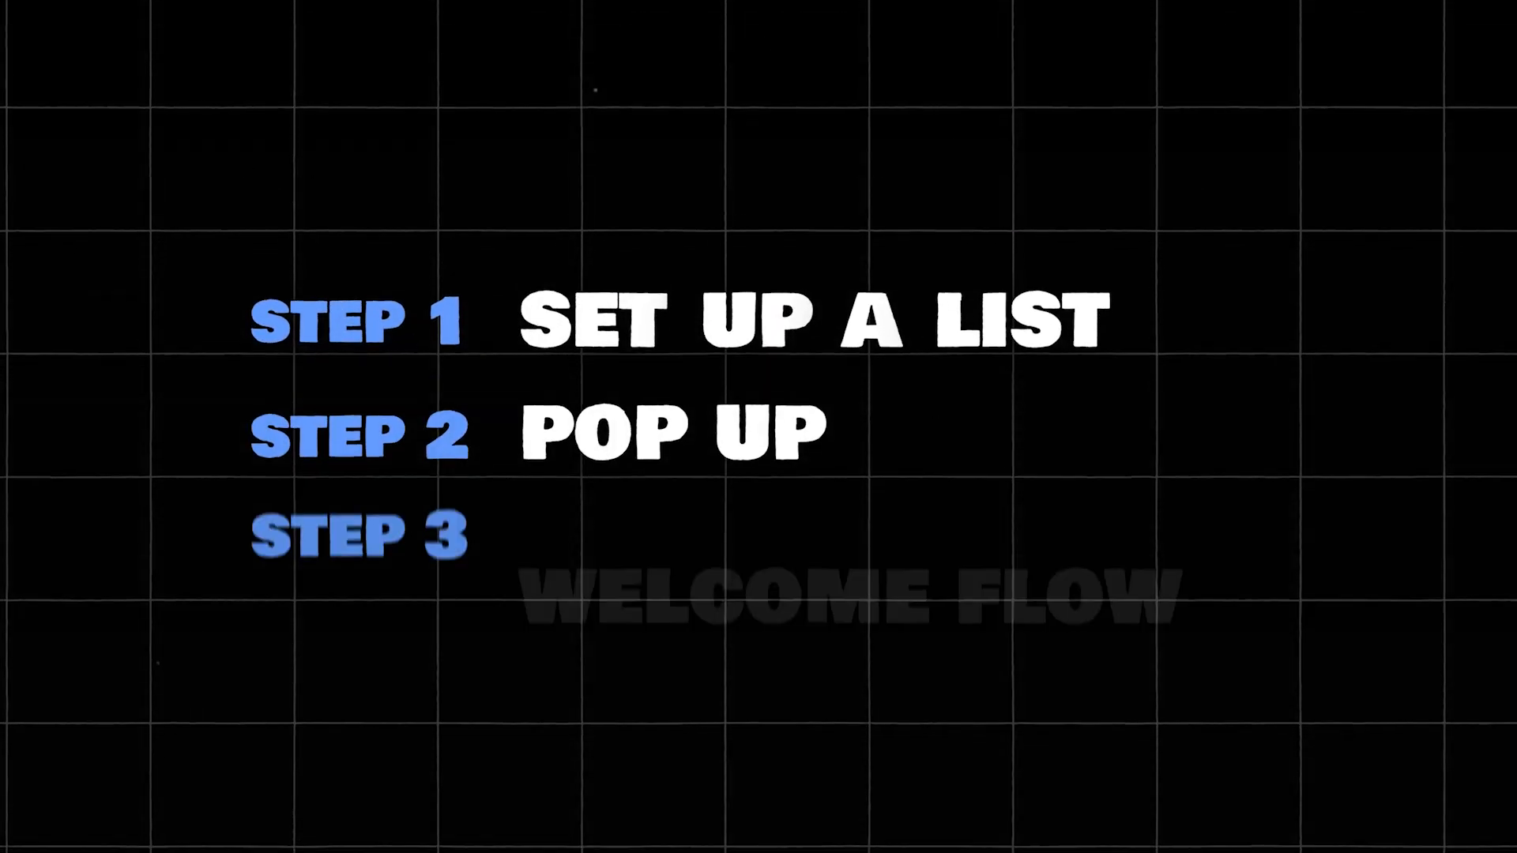
left_click(85, 656)
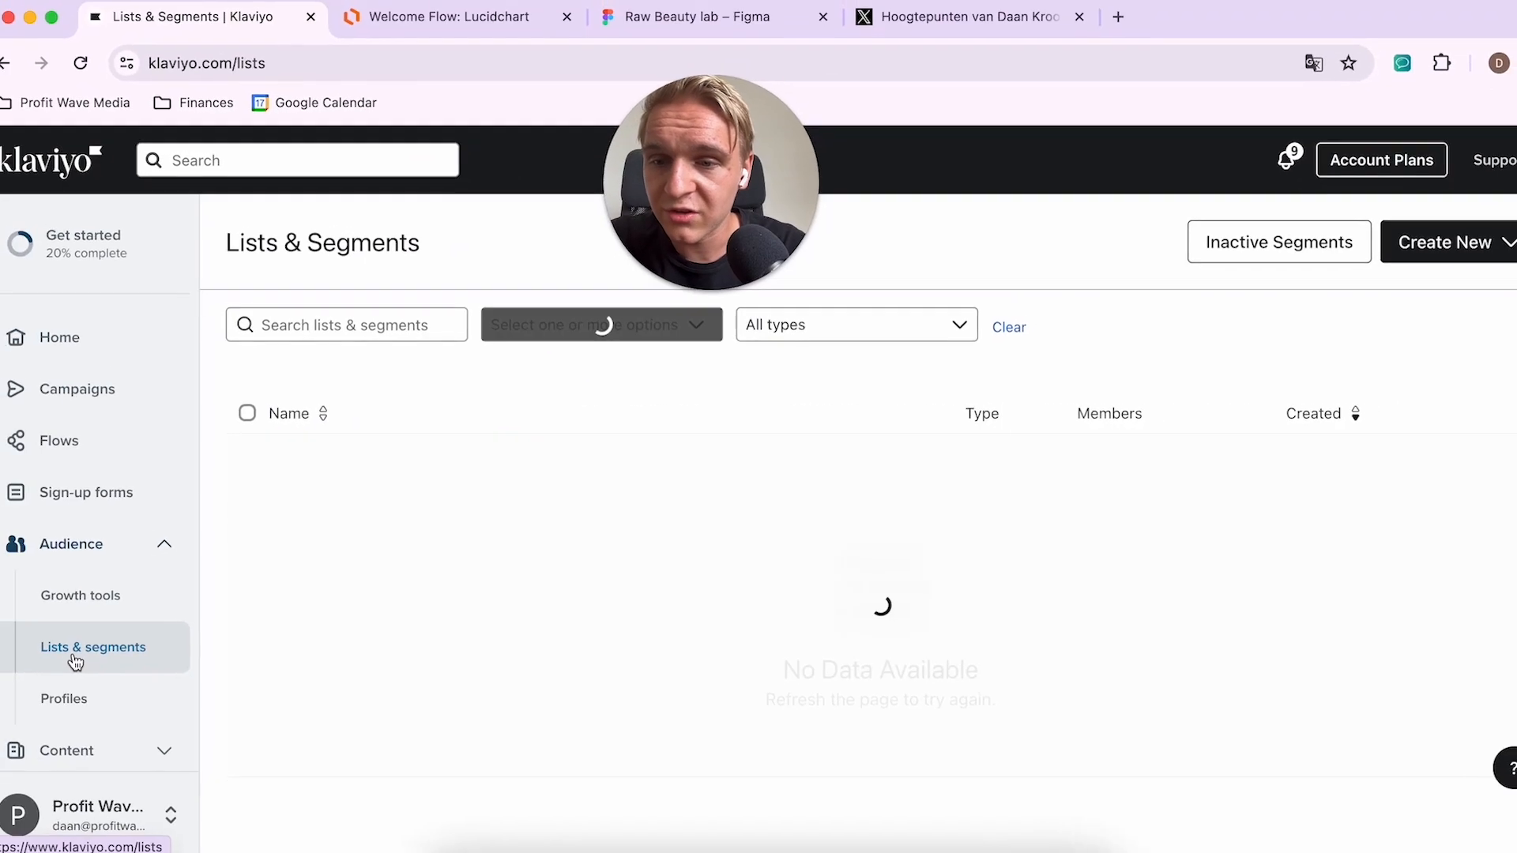
left_click(1434, 244)
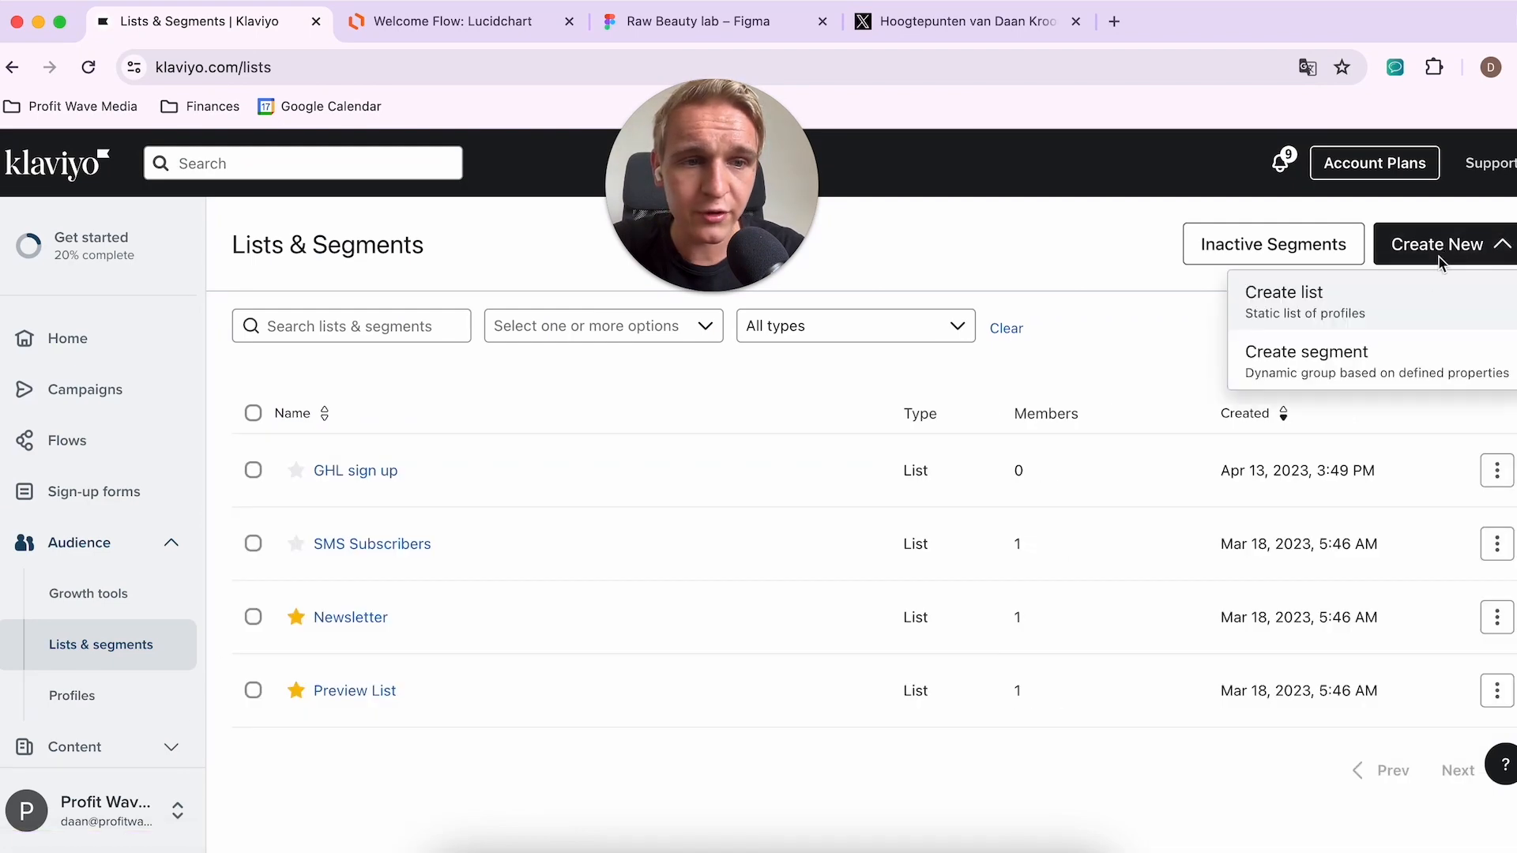
left_click(1287, 310)
left_click(1277, 302)
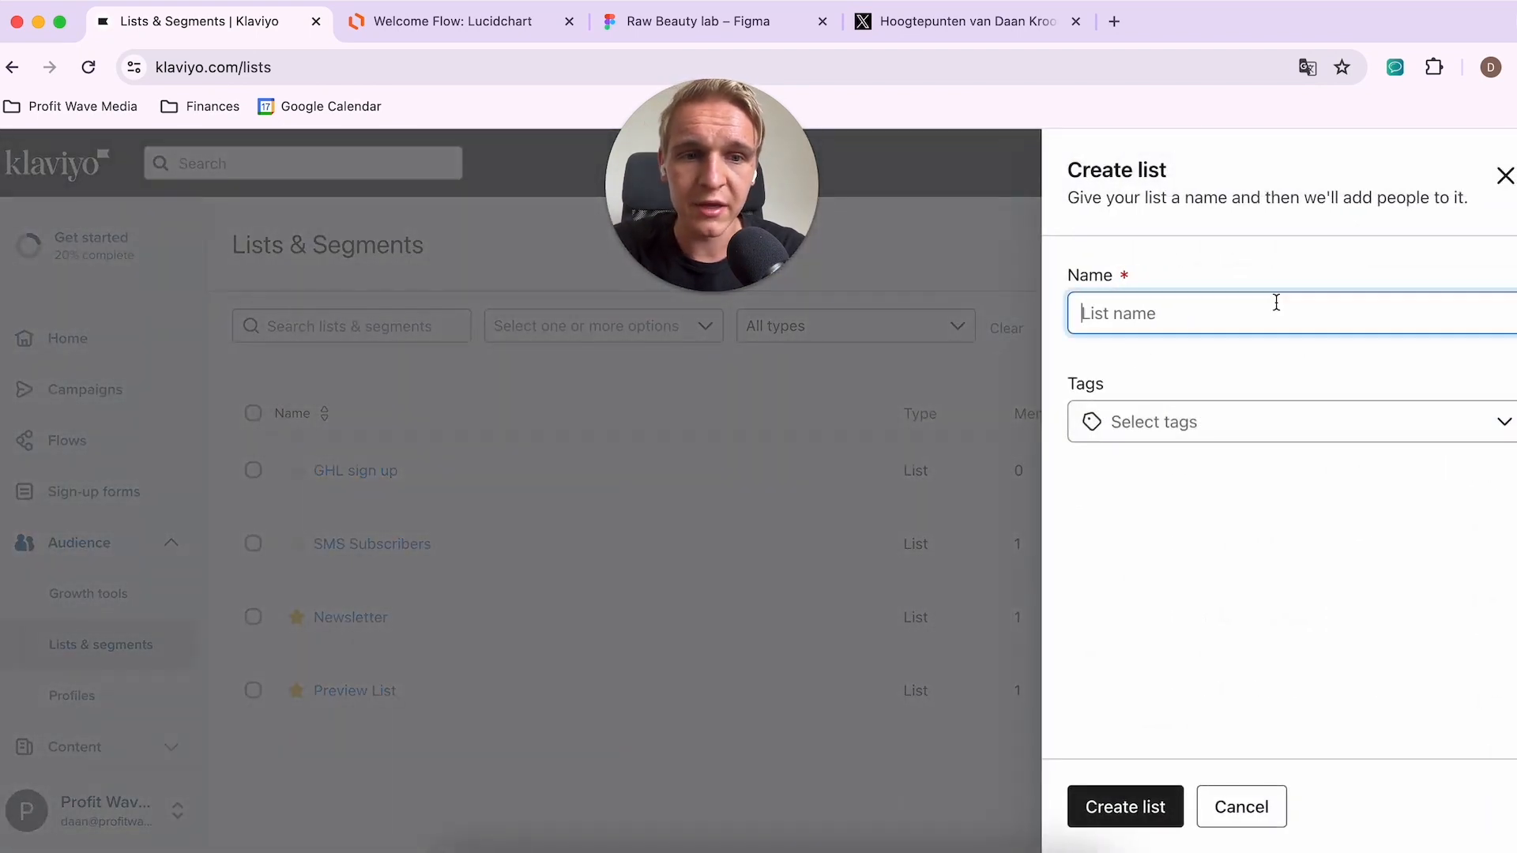
type("Test")
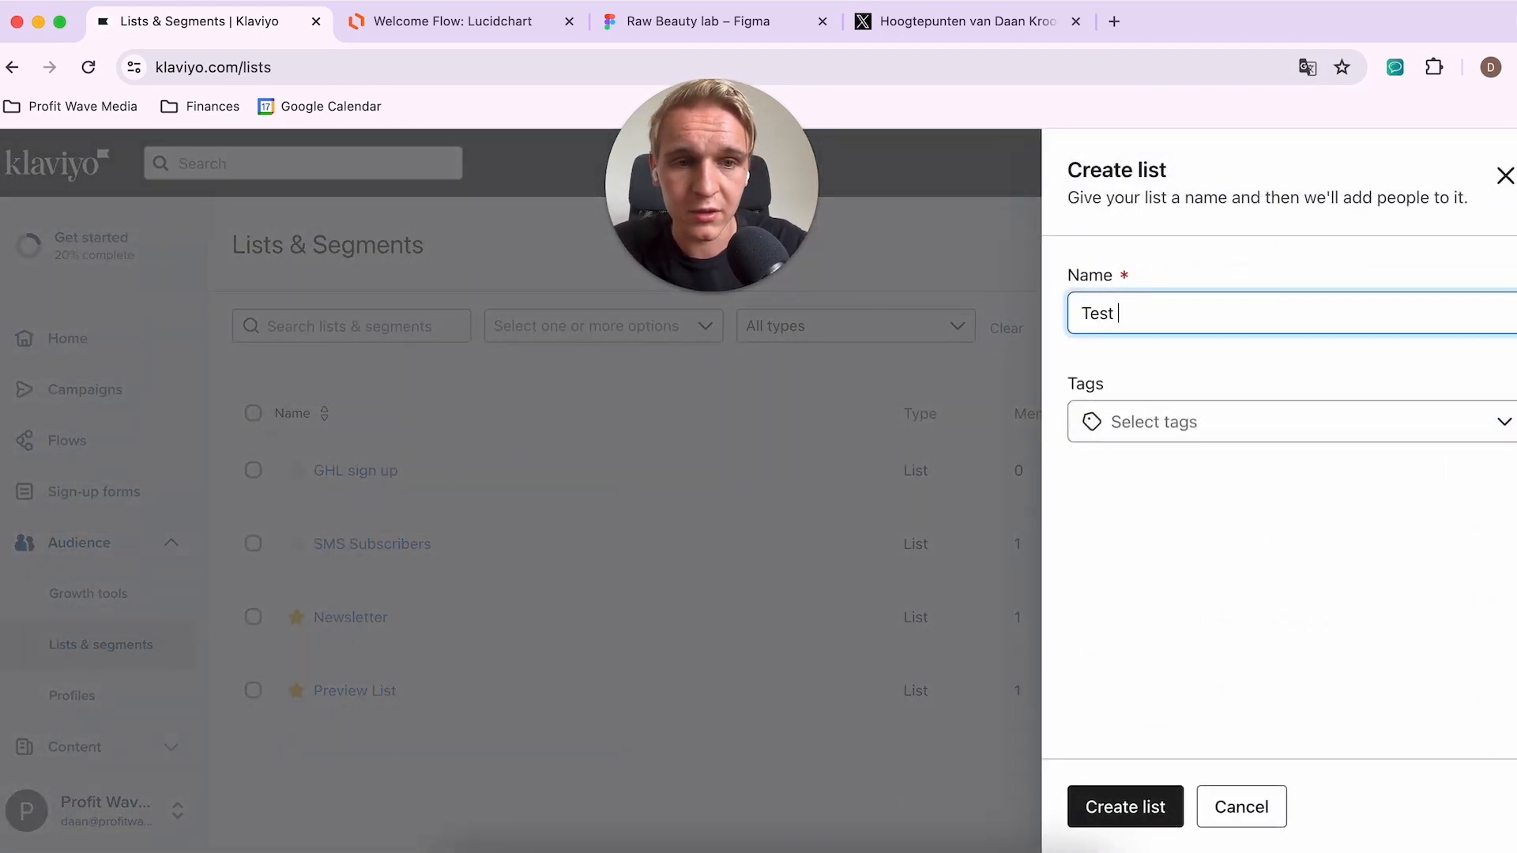
type(" - Profit Wave Medi")
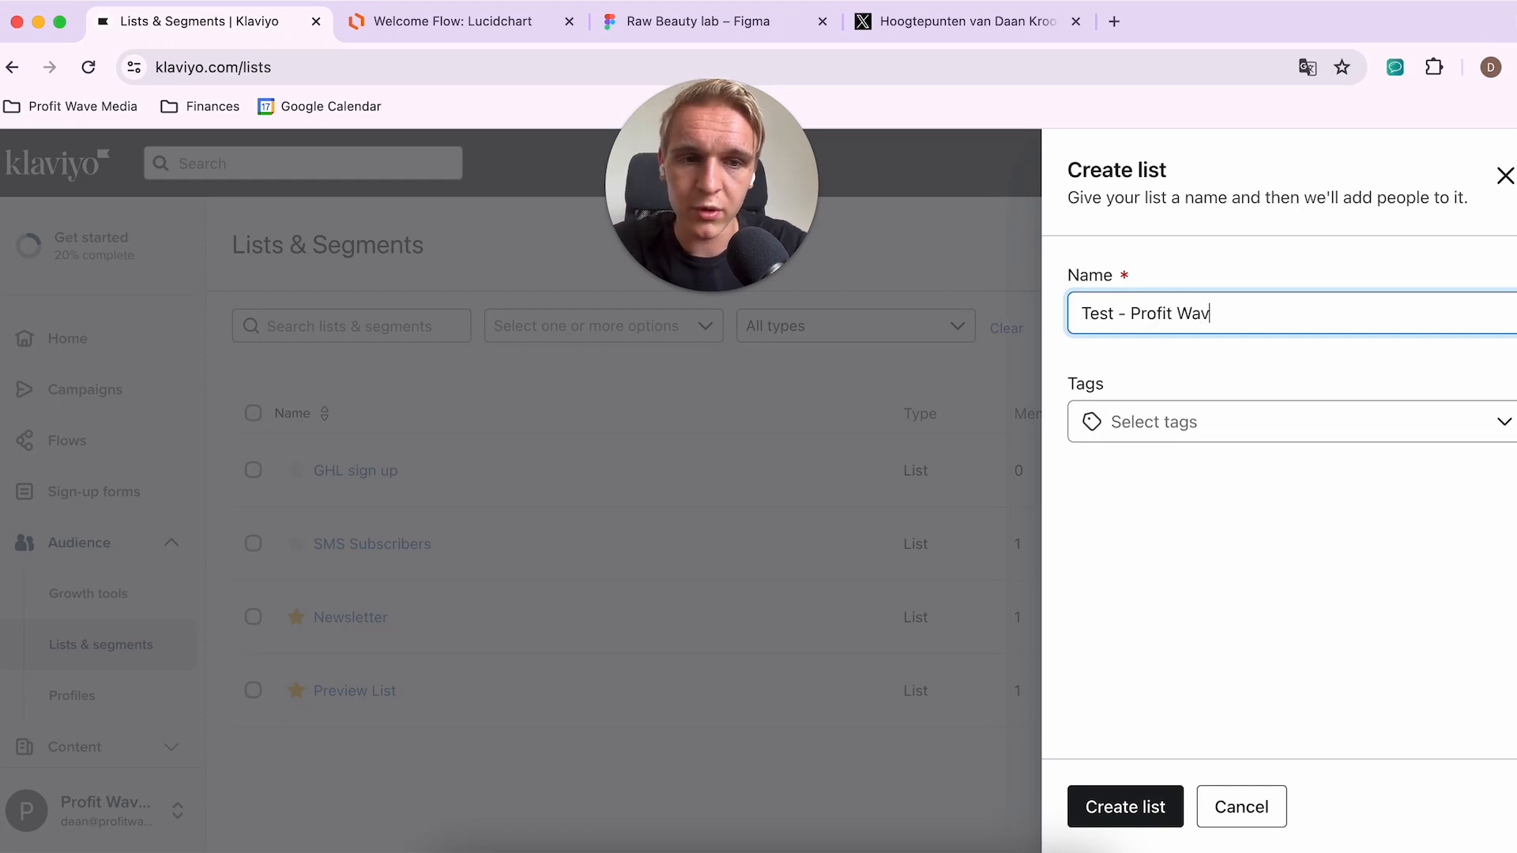
type("a")
left_click(1114, 808)
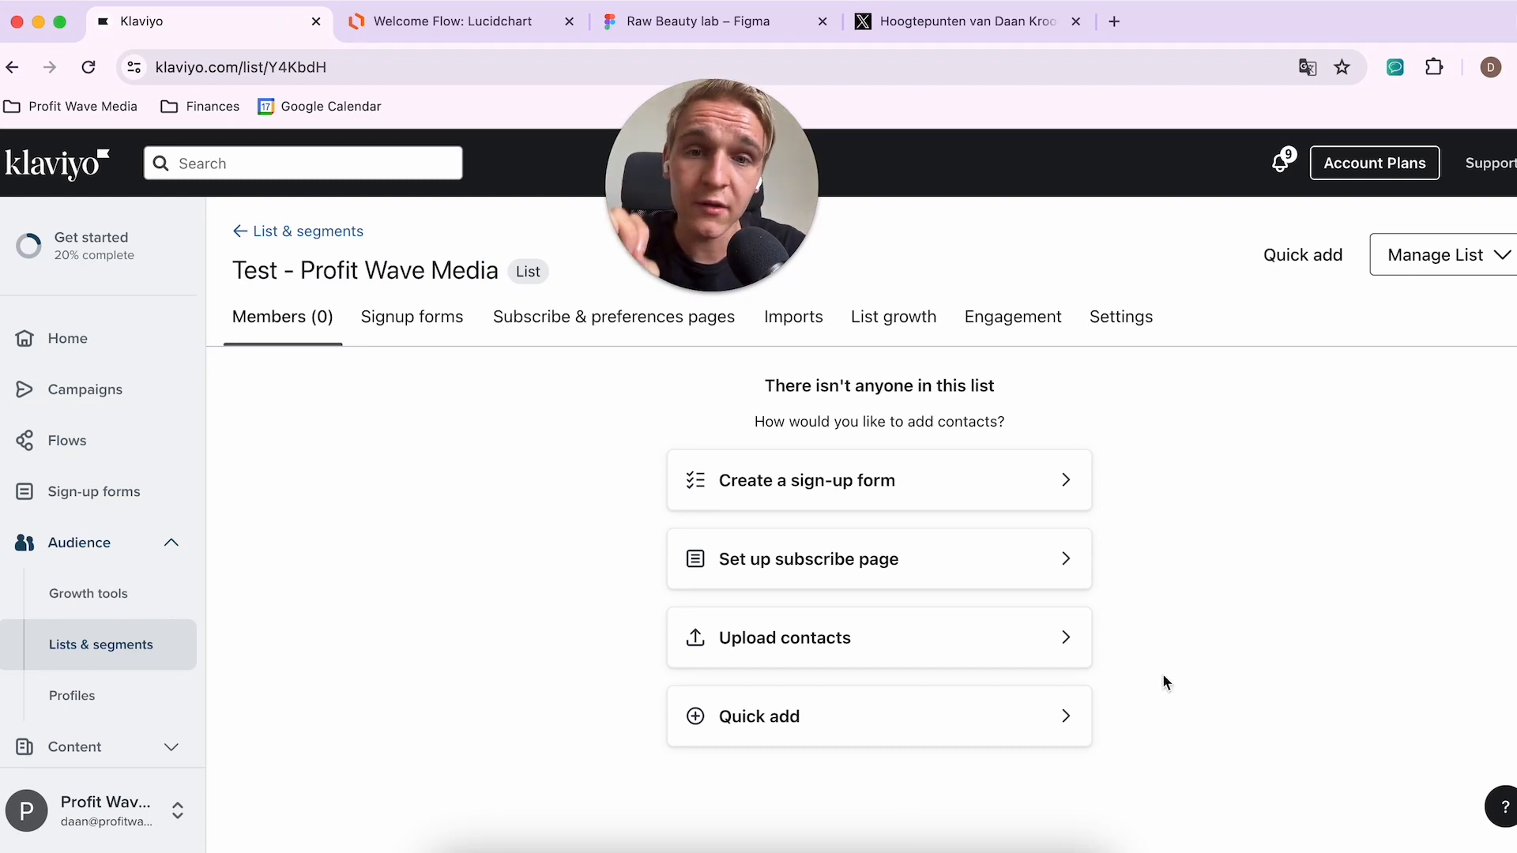
Step: Change the new list's opt-in process to single opt-in in its consent settings and save
left_click(1132, 319)
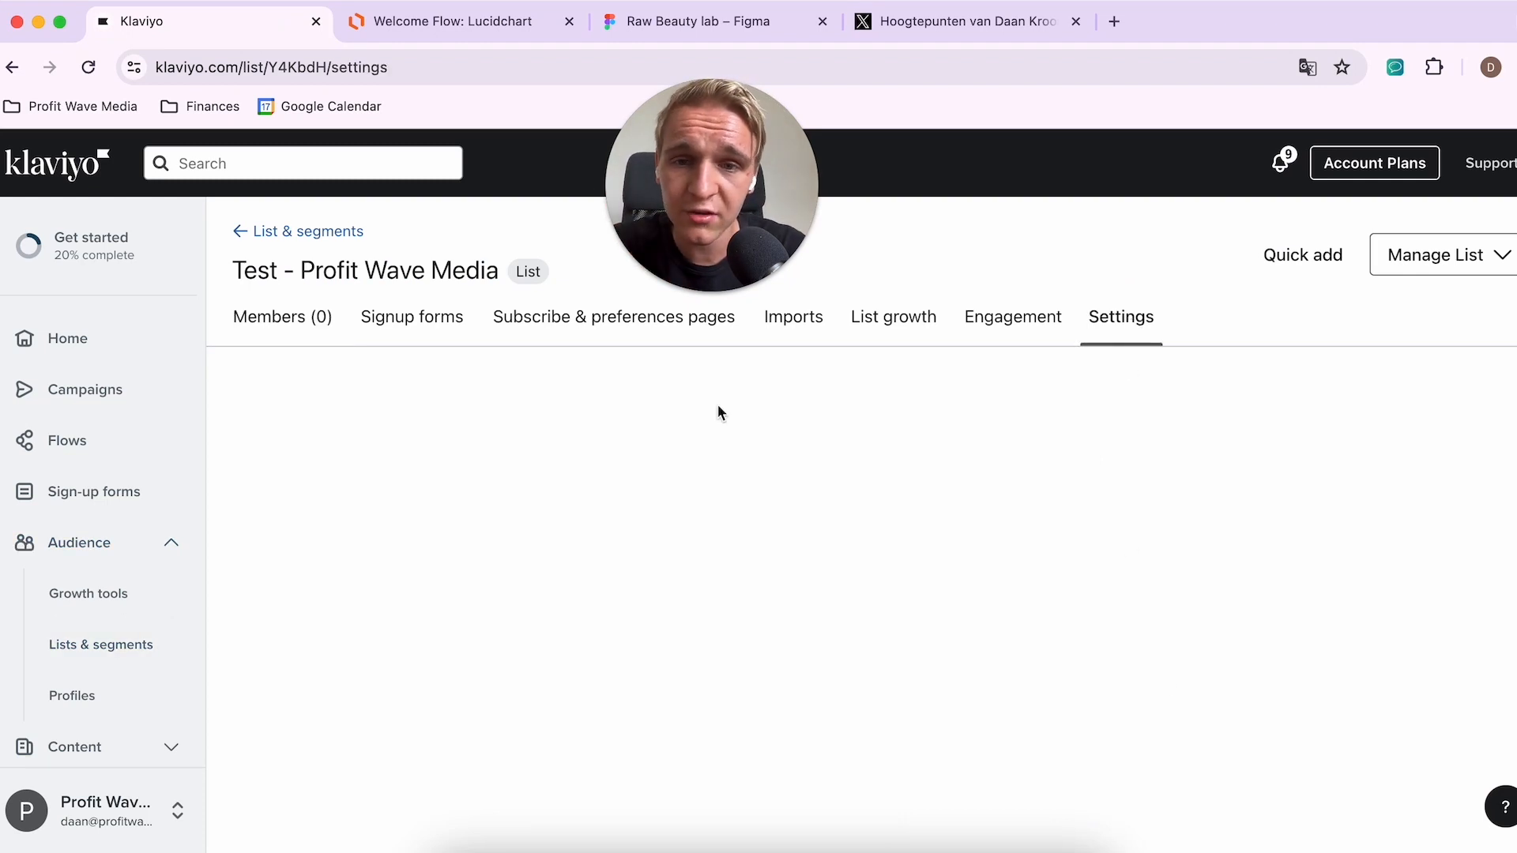
left_click(329, 457)
scroll(628, 601, "down", 5)
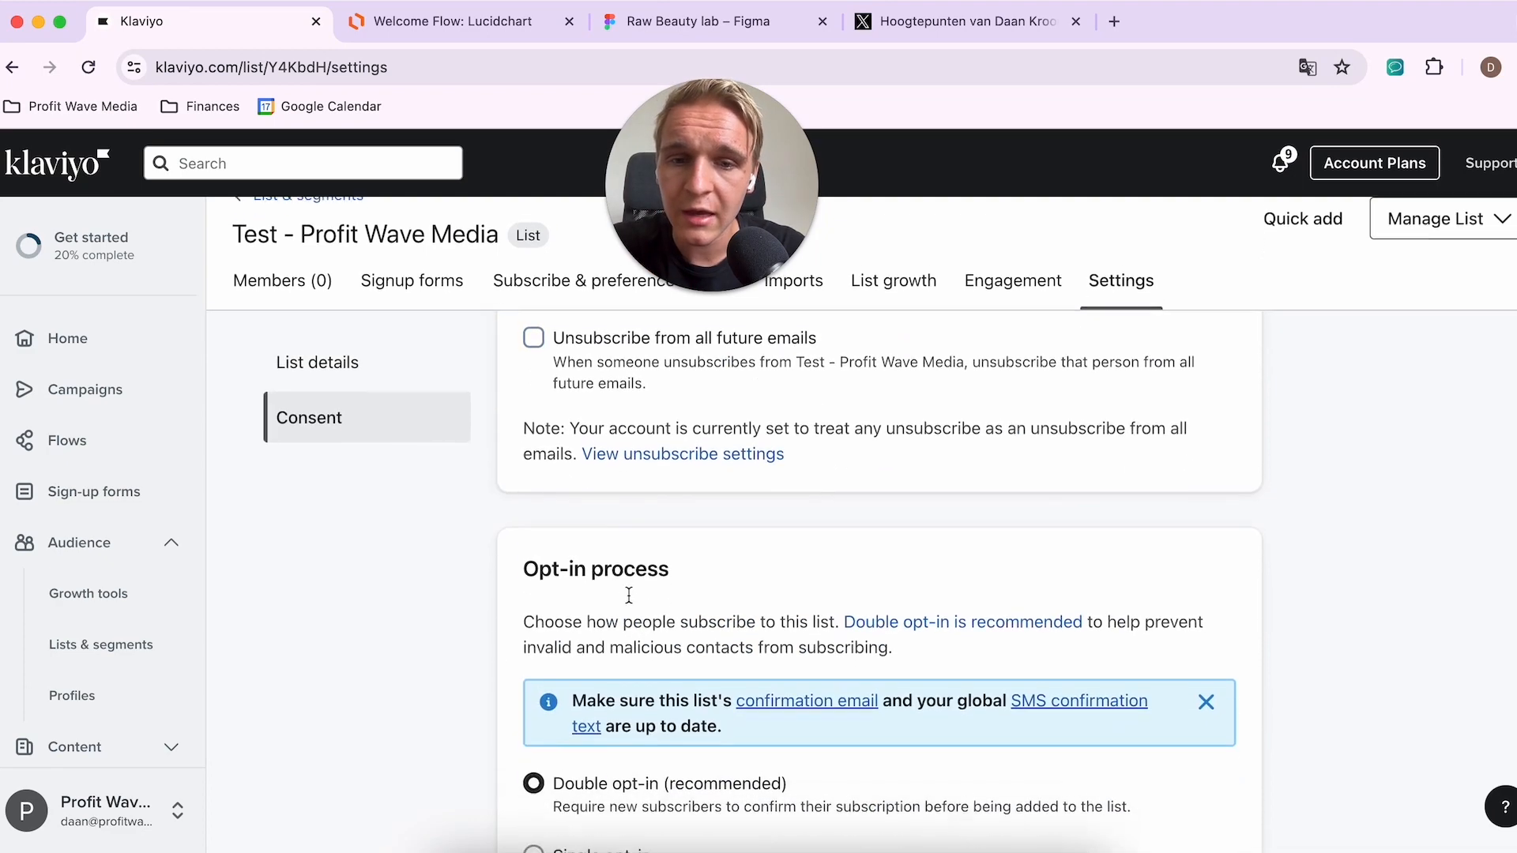
left_click_drag(551, 687, 684, 680)
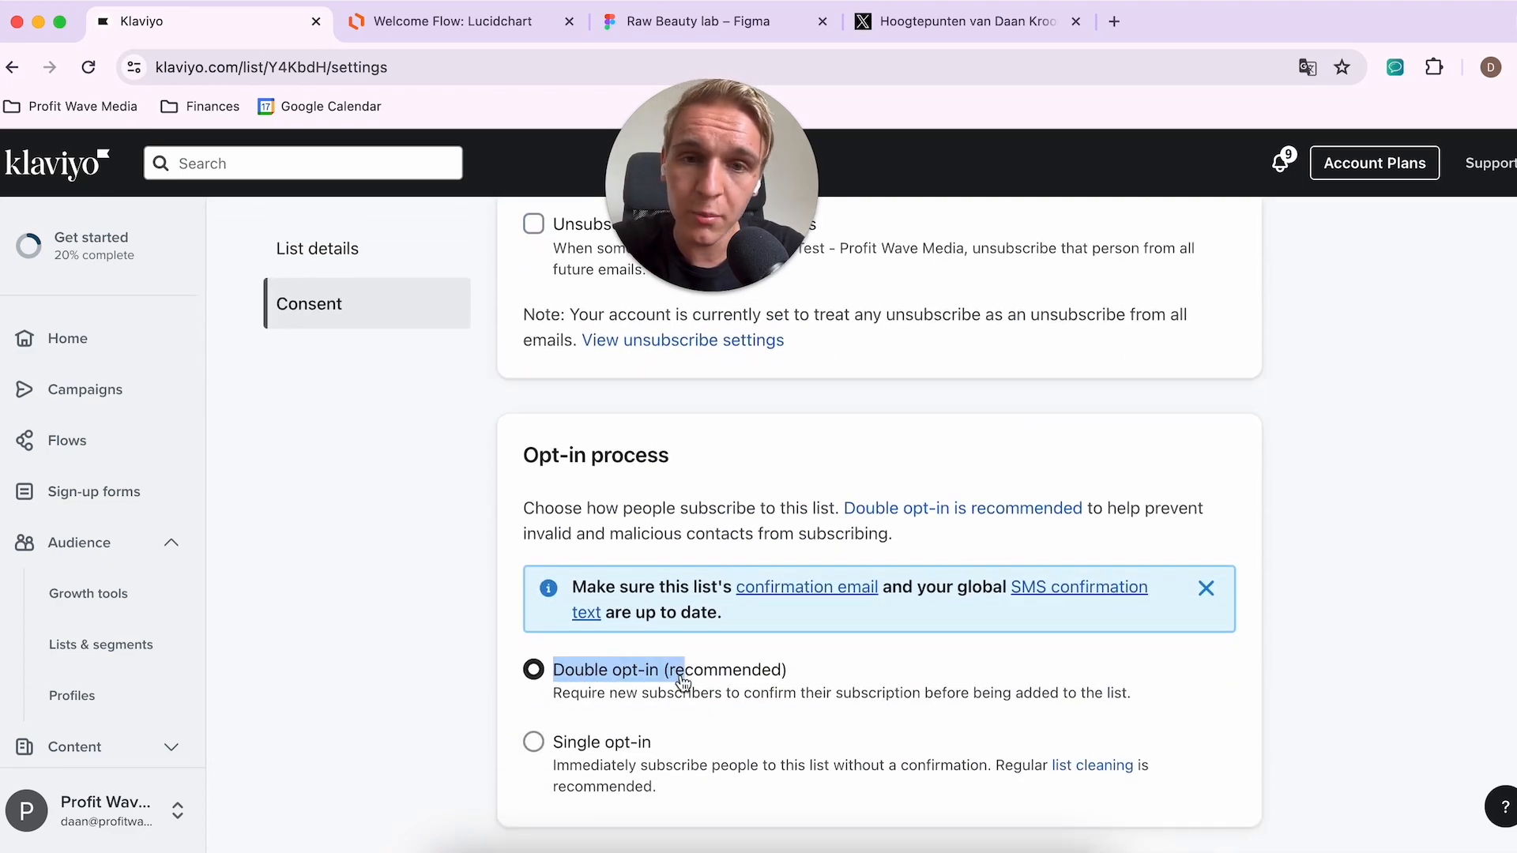
left_click(533, 742)
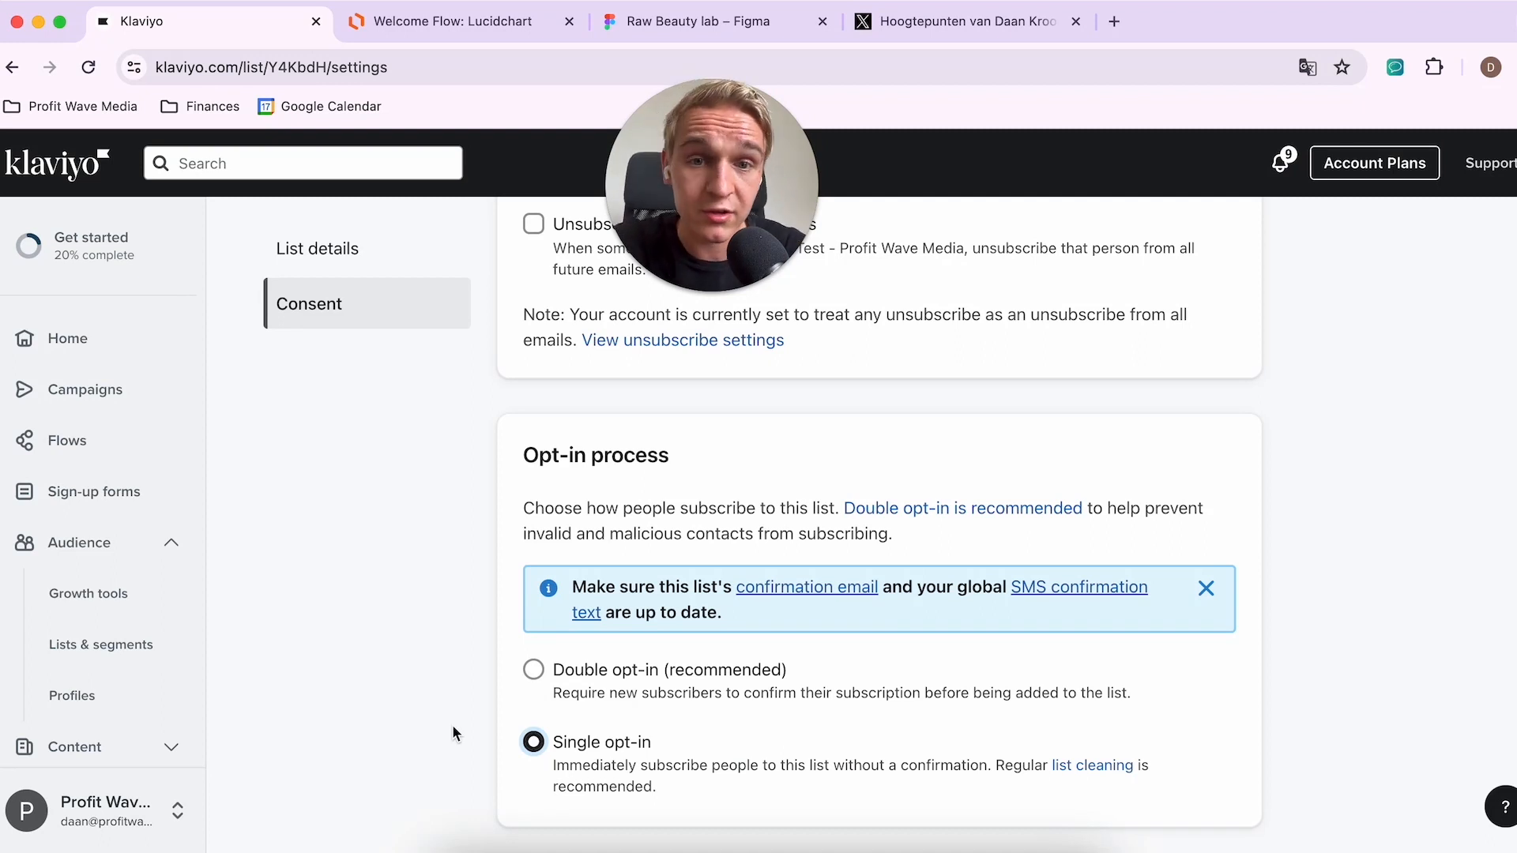
left_click_drag(662, 741, 532, 743)
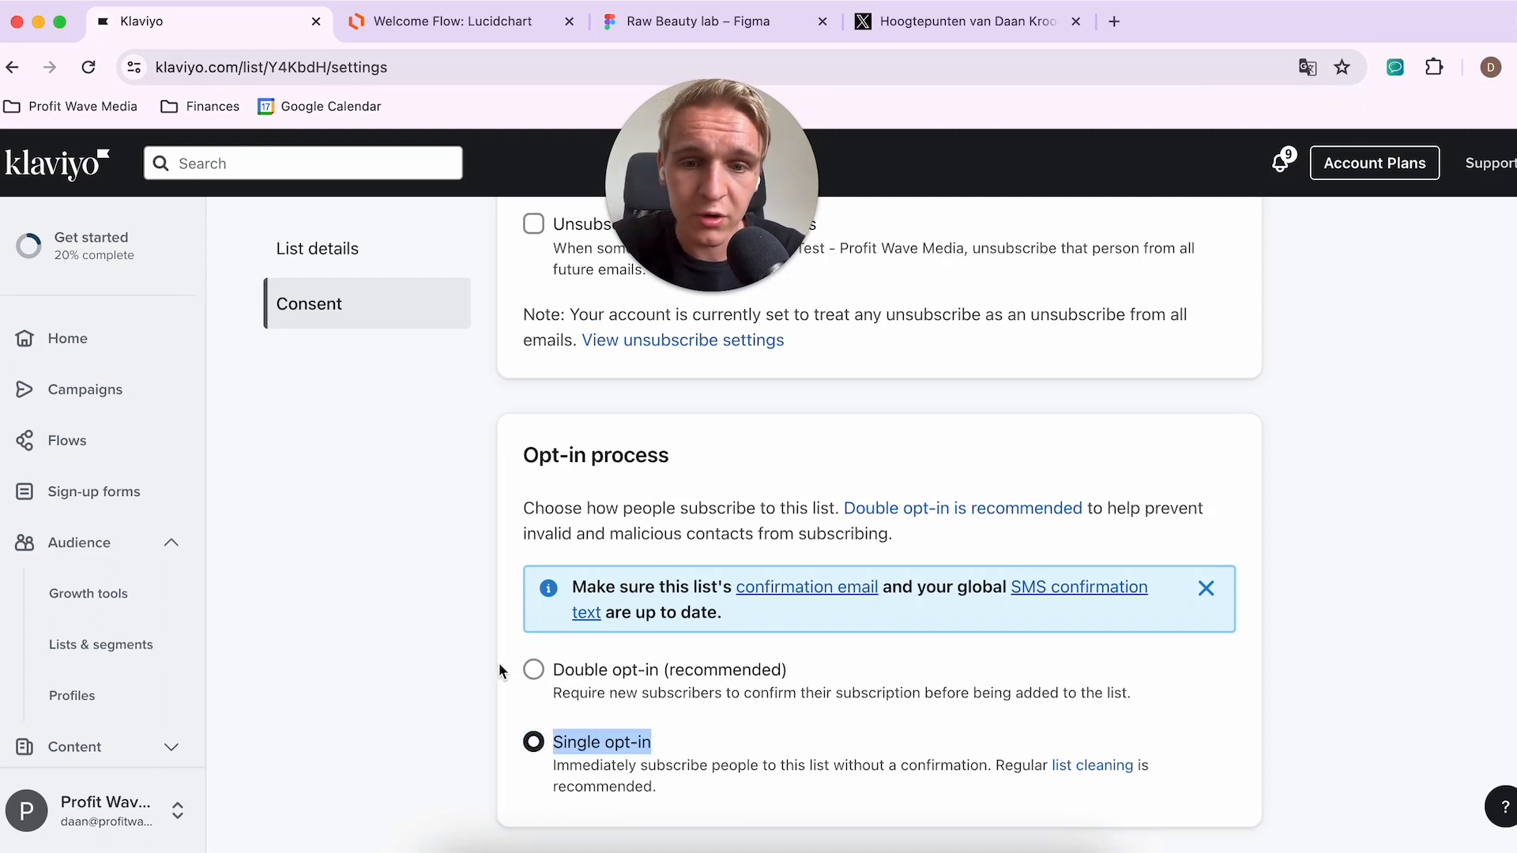
left_click(617, 747)
scroll(553, 750, "up", 3)
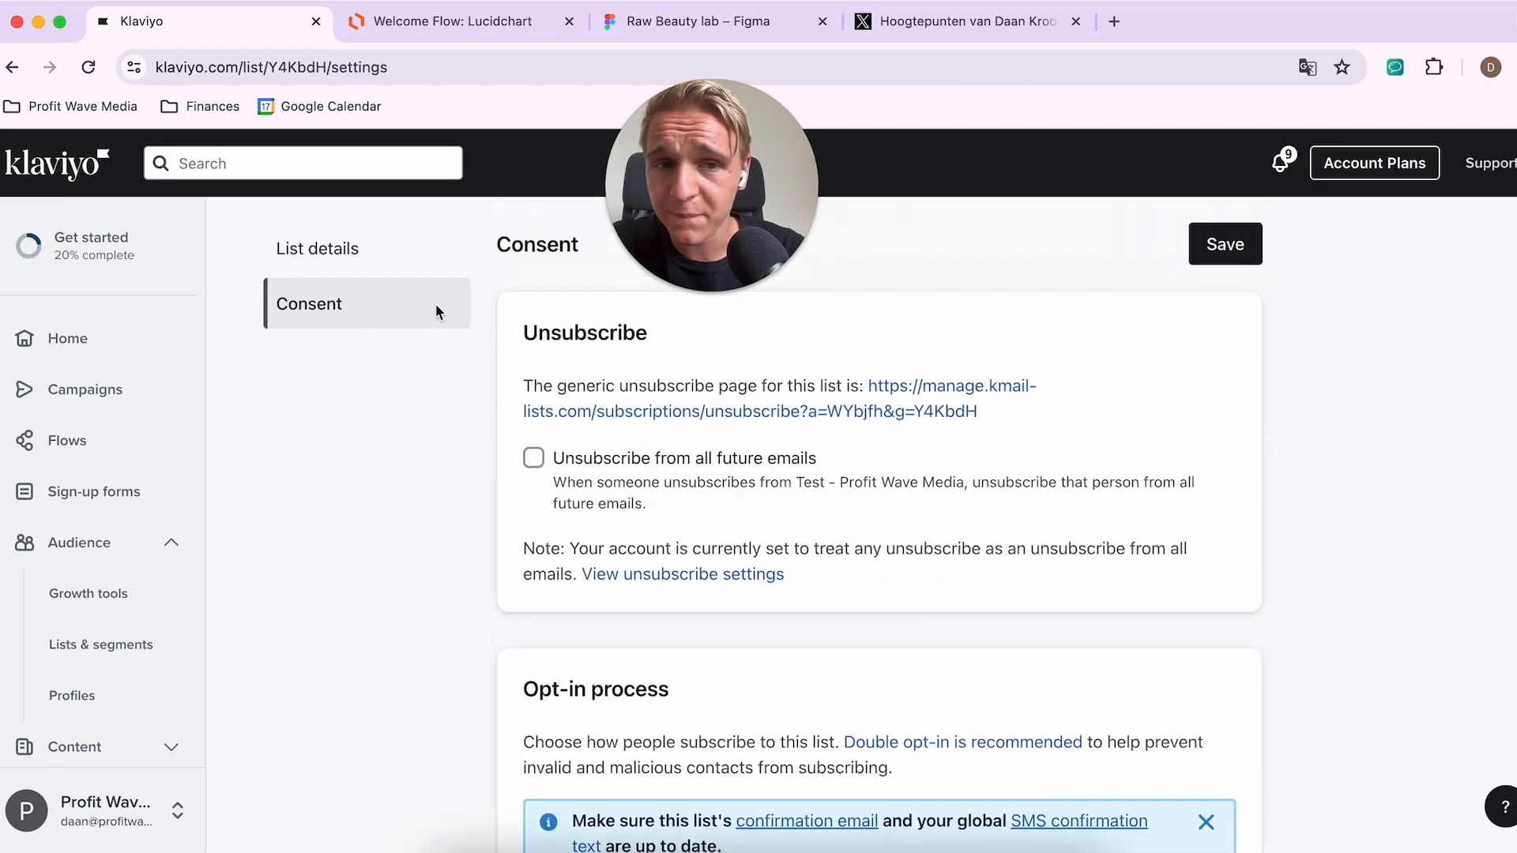
left_click(1225, 244)
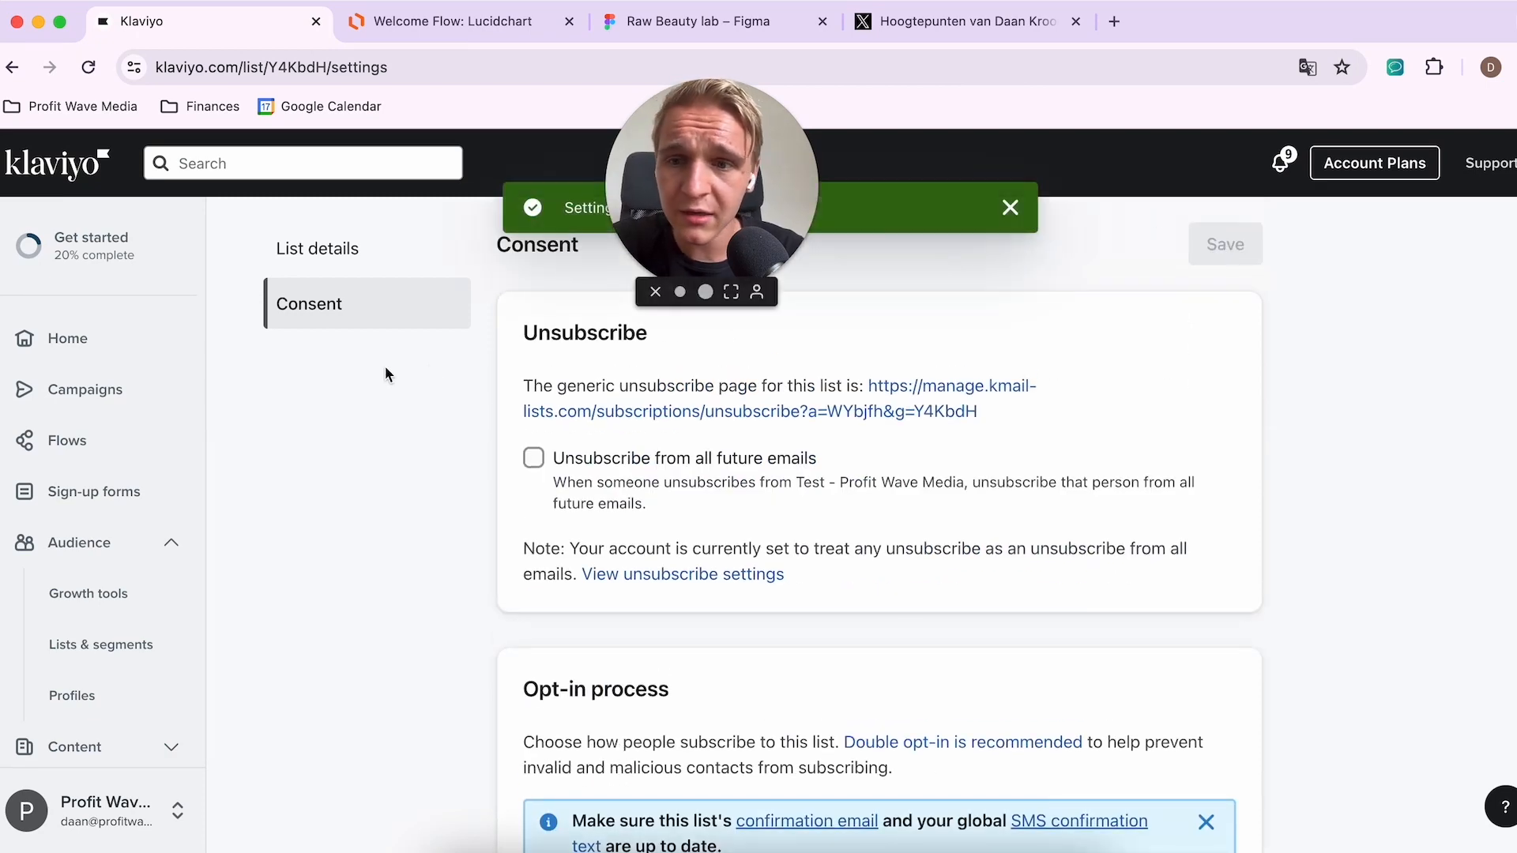
Step: Browse the sign-up form templates and choose the Multi-step email & SMS template
left_click(93, 491)
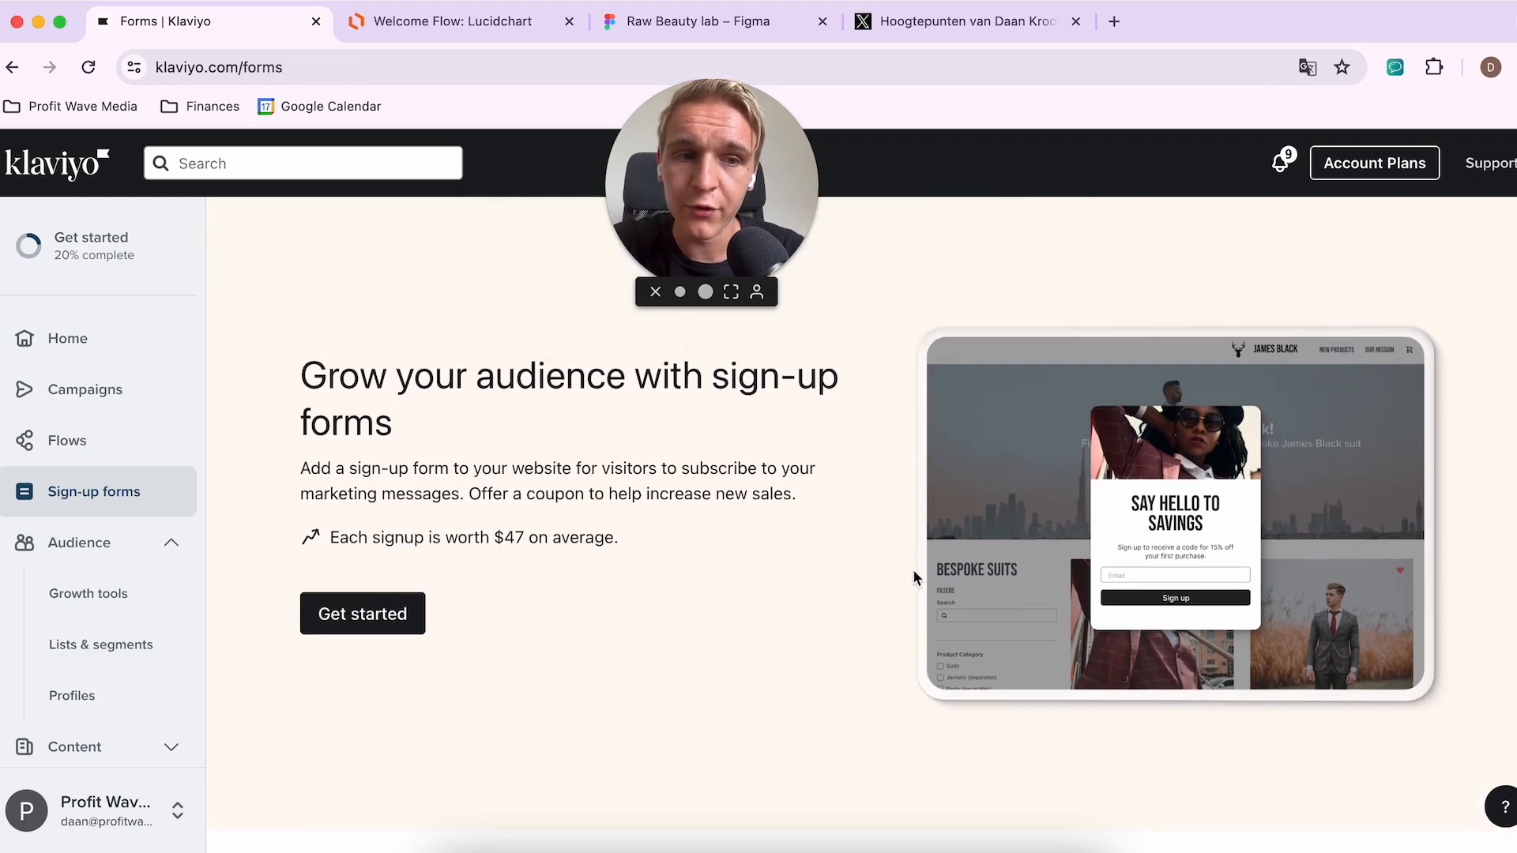
scroll(1050, 585, "down", 5)
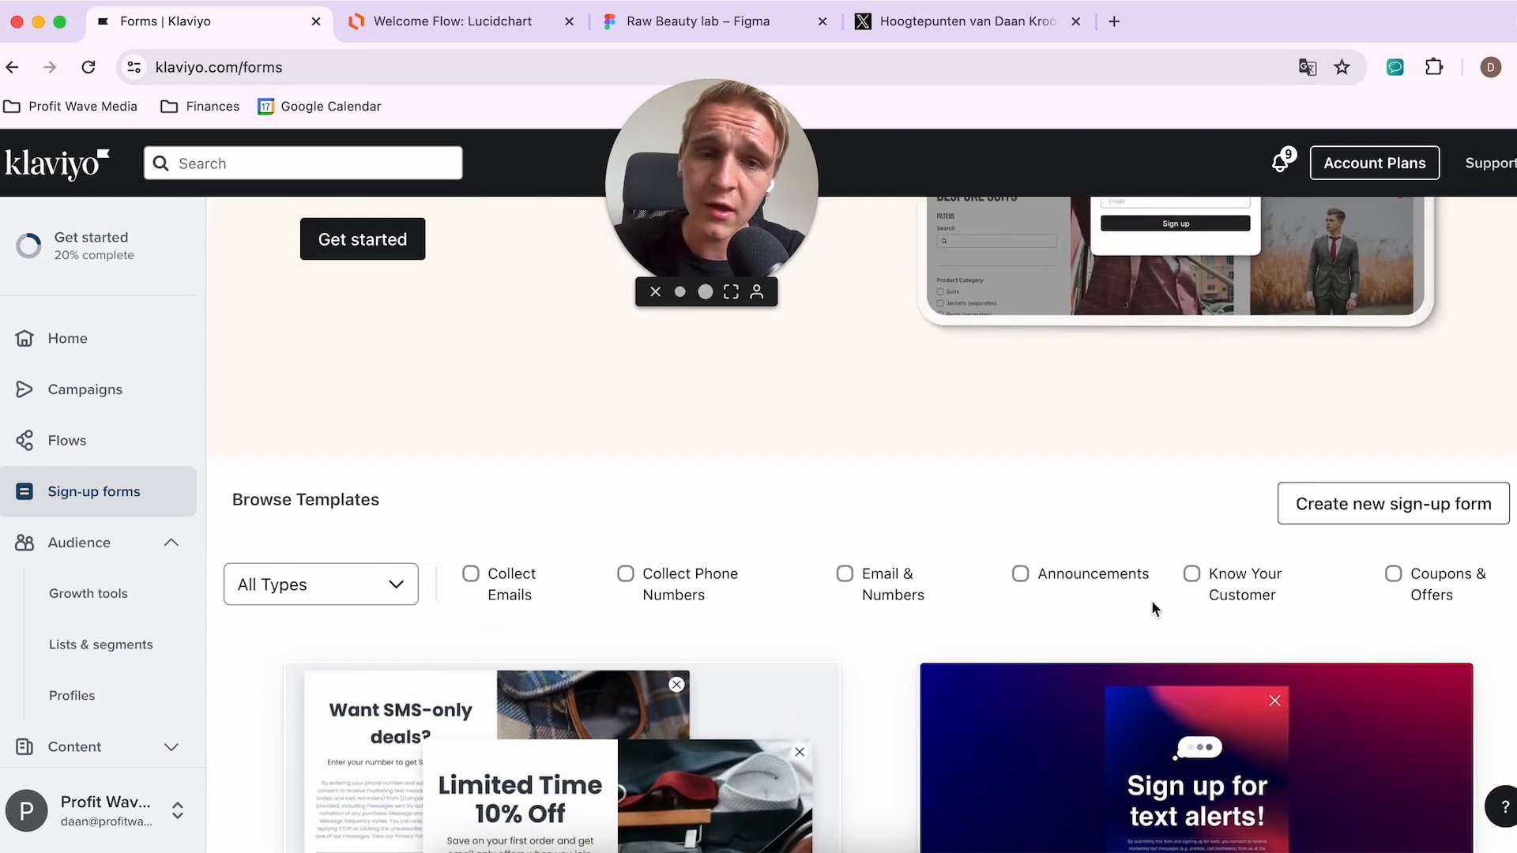
scroll(1152, 602, "down", 1)
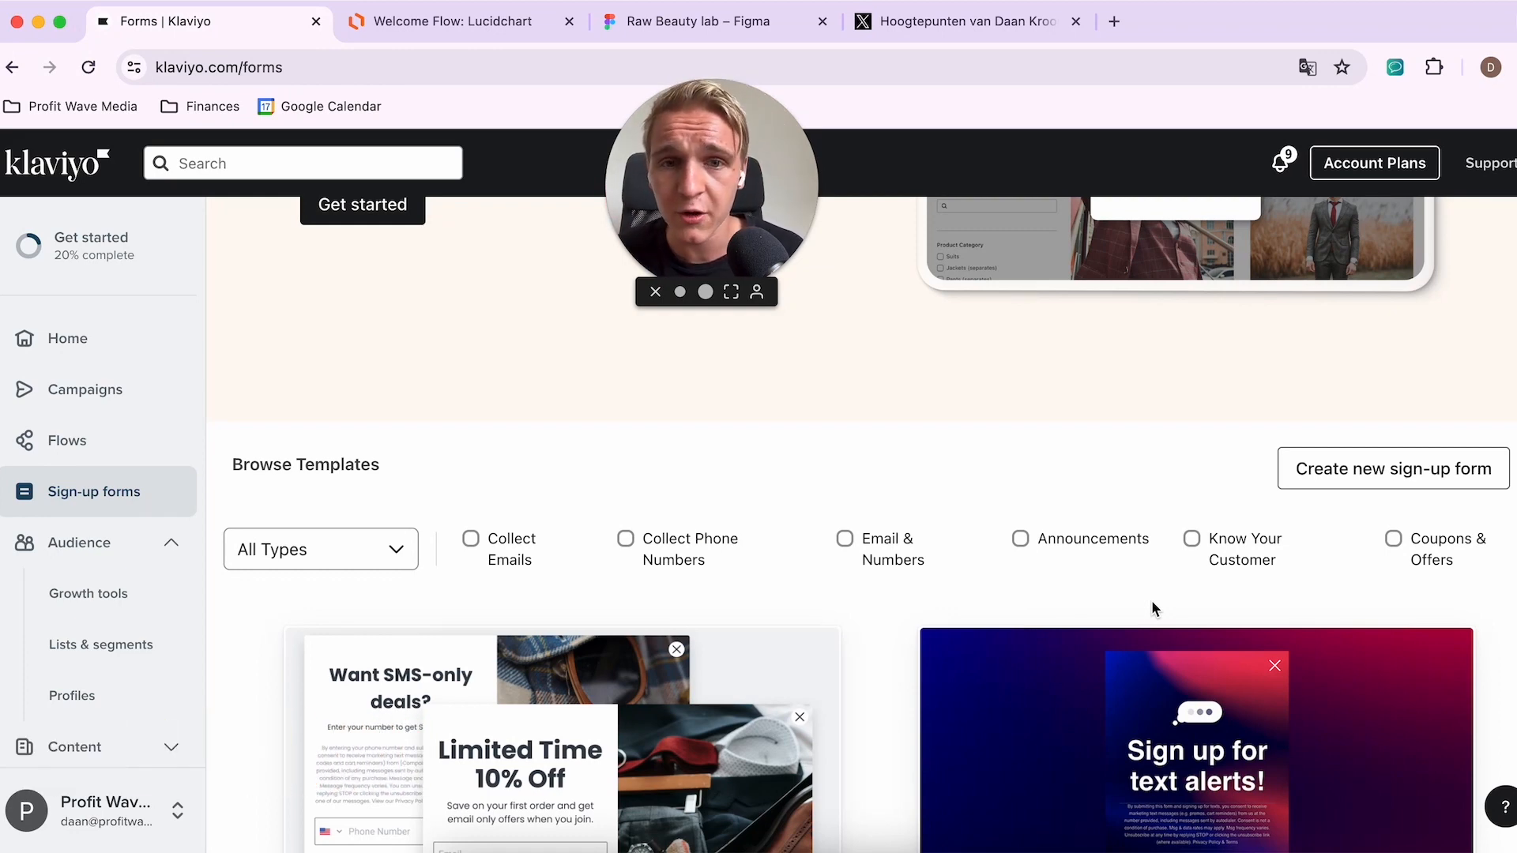
scroll(1152, 602, "down", 4)
left_click(544, 501)
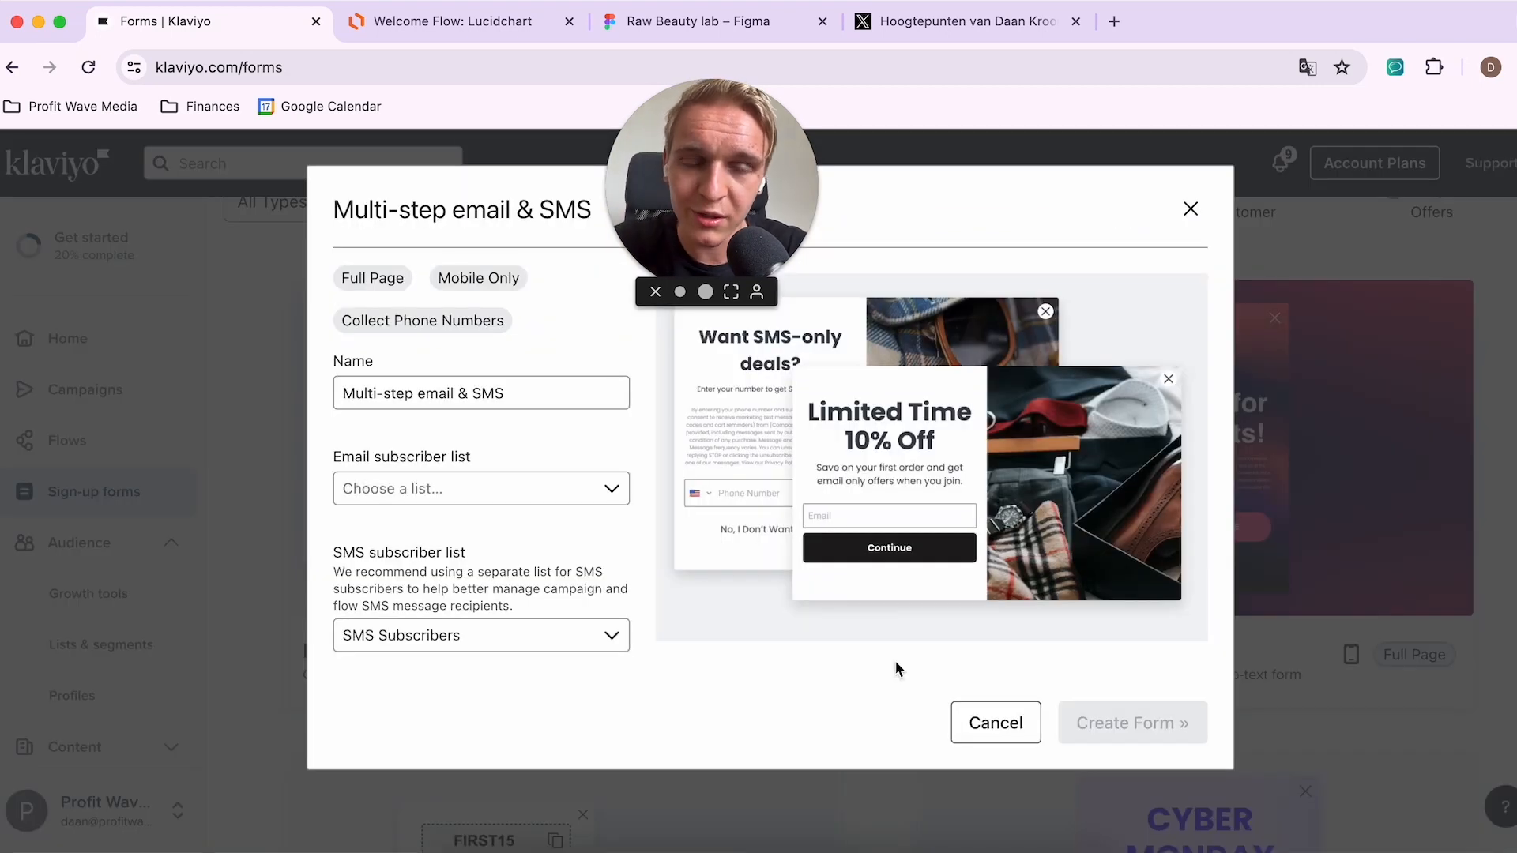
Step: Set the form's email subscriber list to "Test - Profit Wave Media" and name the form "Pop up"
left_click_drag(331, 459, 488, 465)
left_click(485, 493)
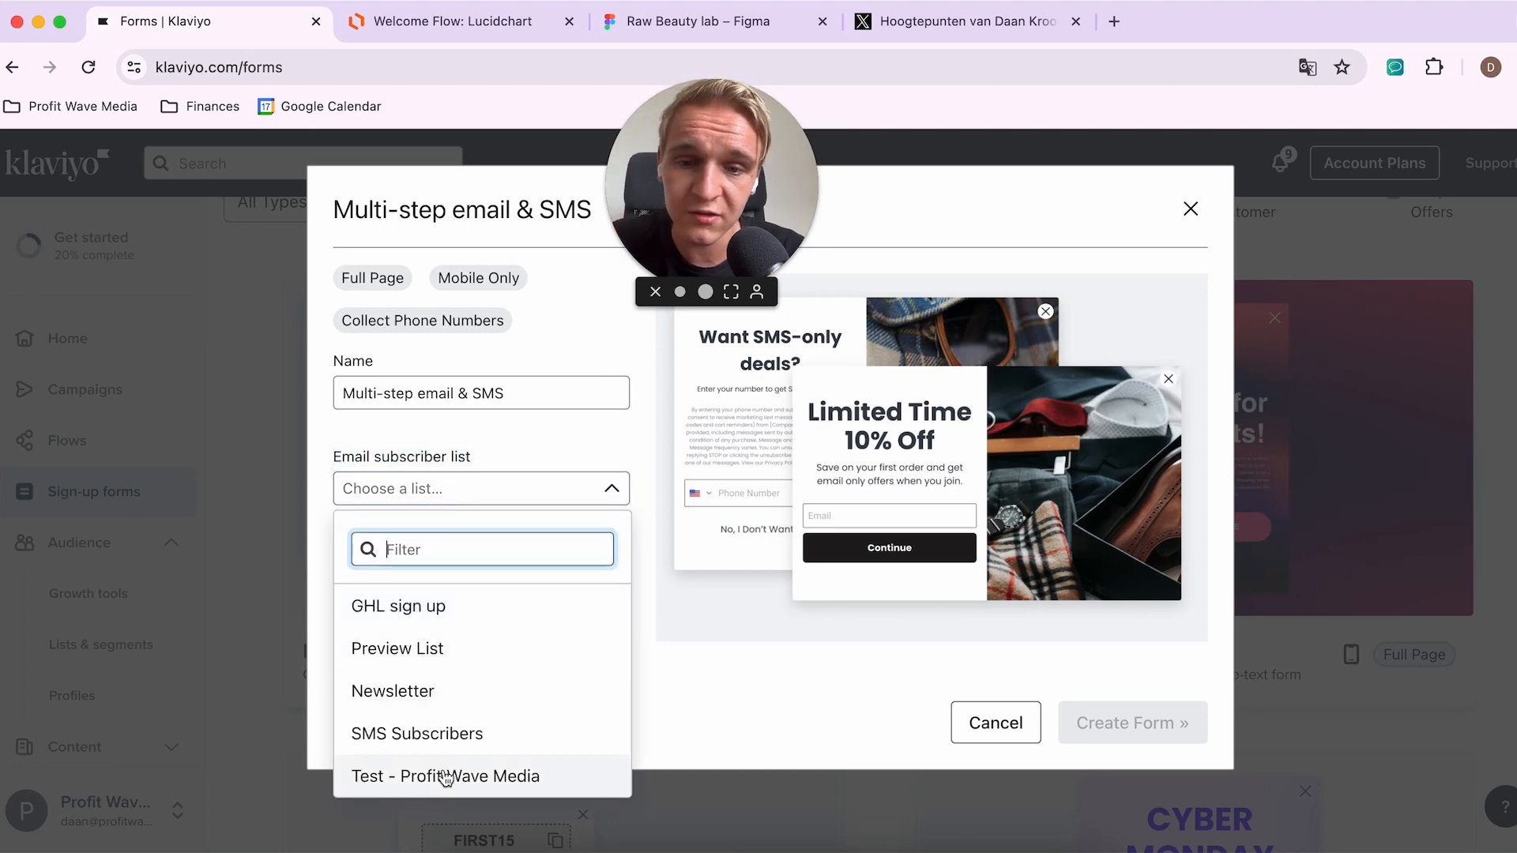
left_click(450, 776)
triple_click(480, 403)
type("Pop up")
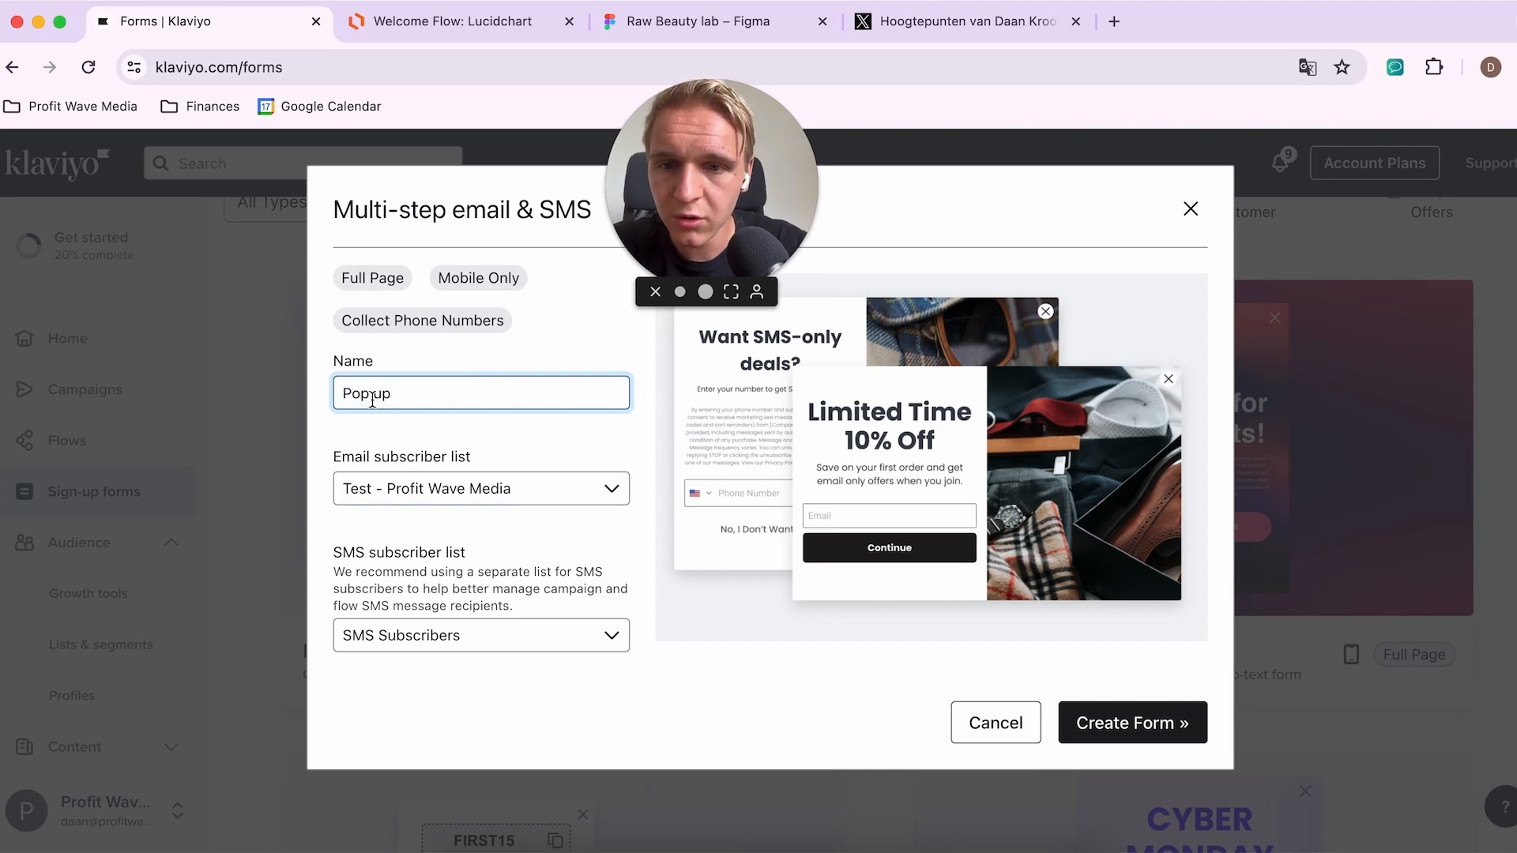
Step: Rename the form "Test - Pop up" and create it
type("Test -")
left_click(1140, 722)
left_click(1138, 732)
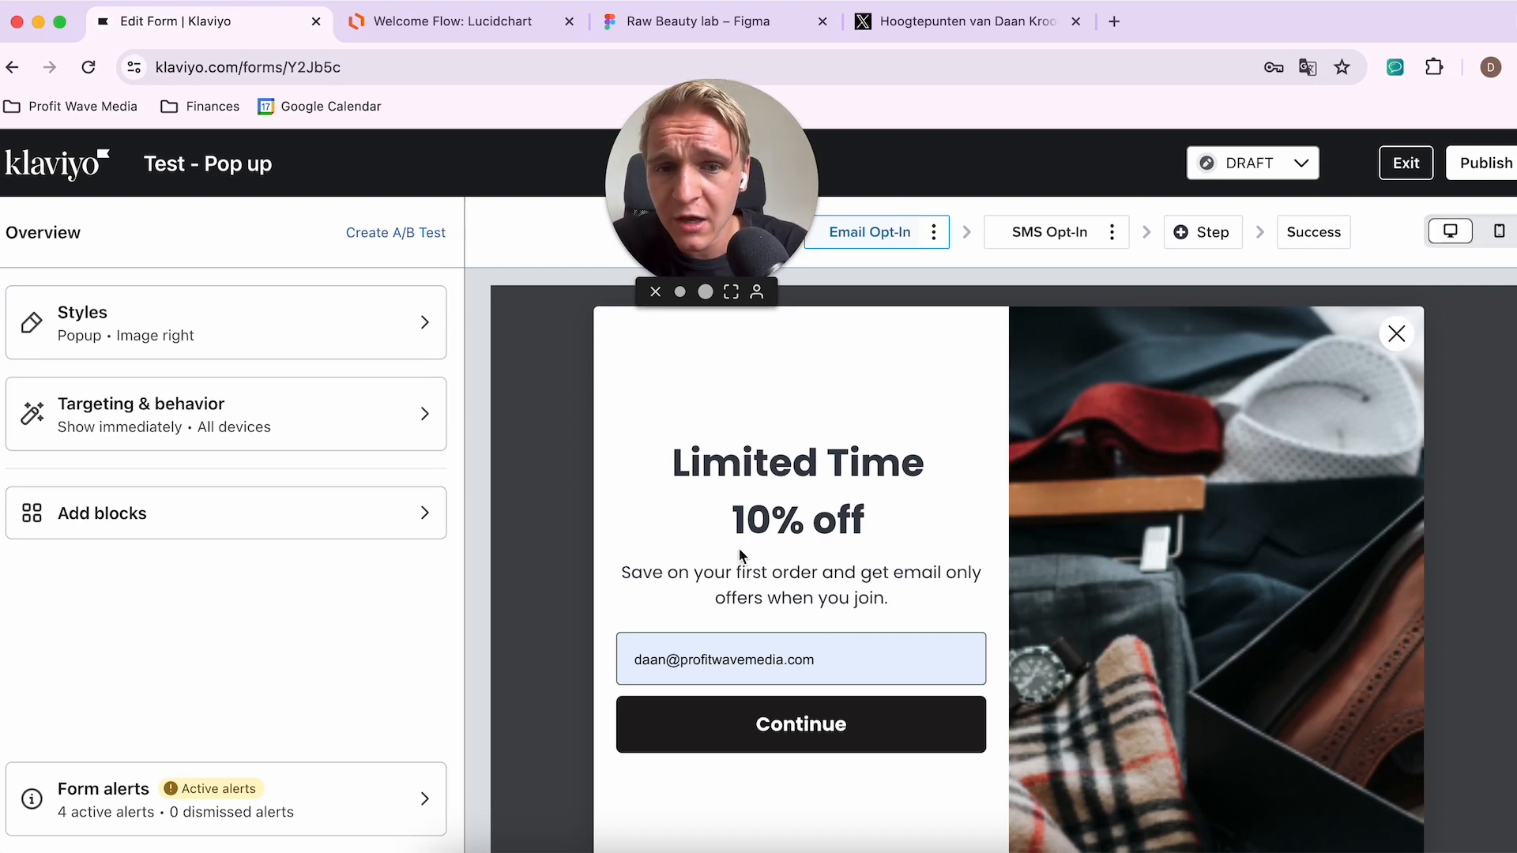
Step: Set the form's display timing to be based on rules, showing it after a time delay of 30 seconds
left_click(158, 427)
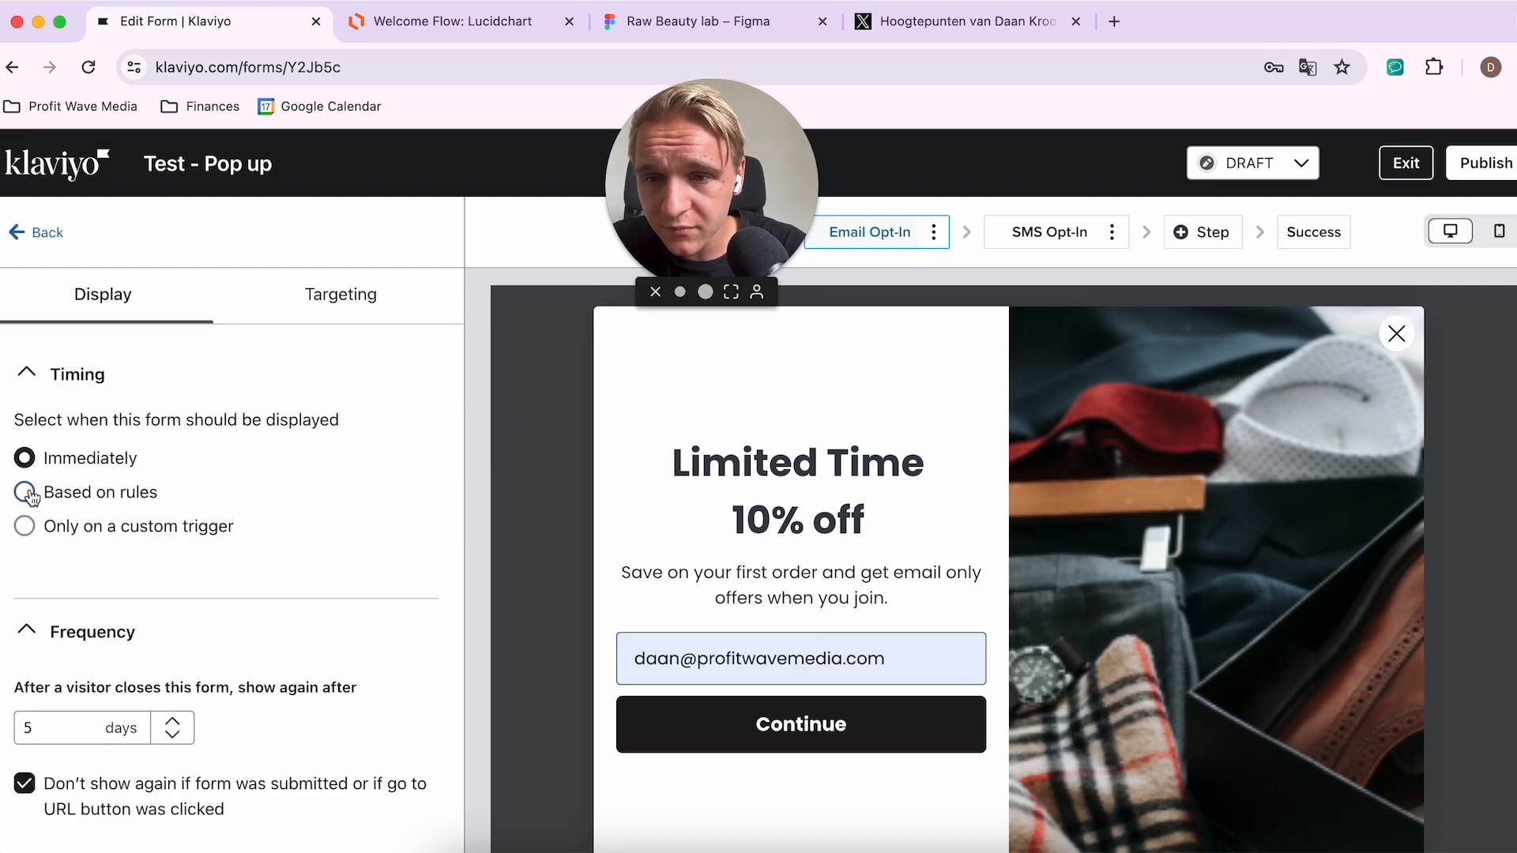
left_click_drag(15, 419, 339, 421)
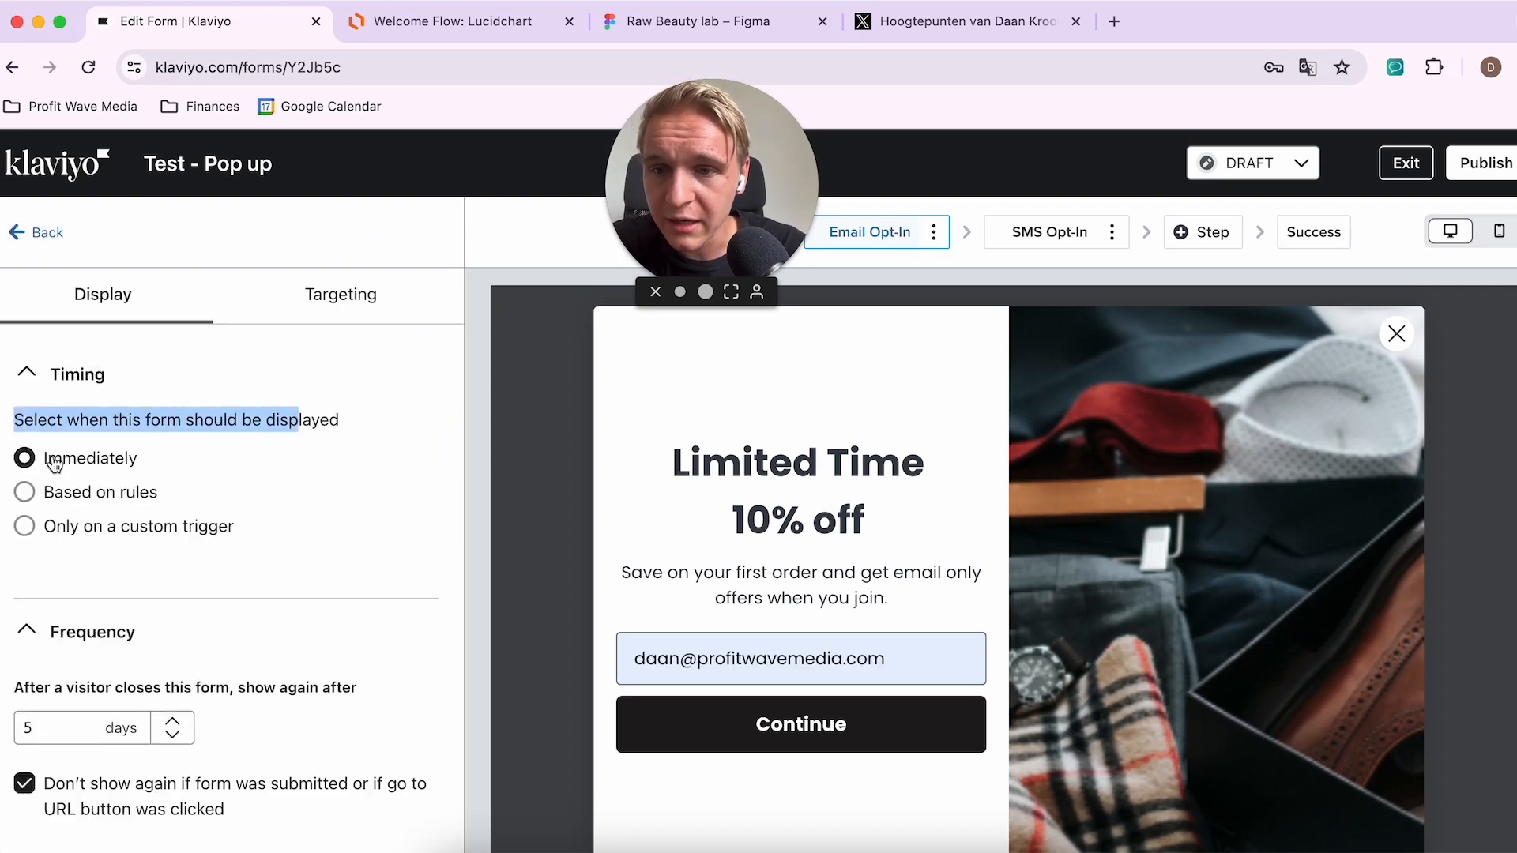
left_click(51, 458)
left_click(57, 494)
scroll(87, 513, "down", 2)
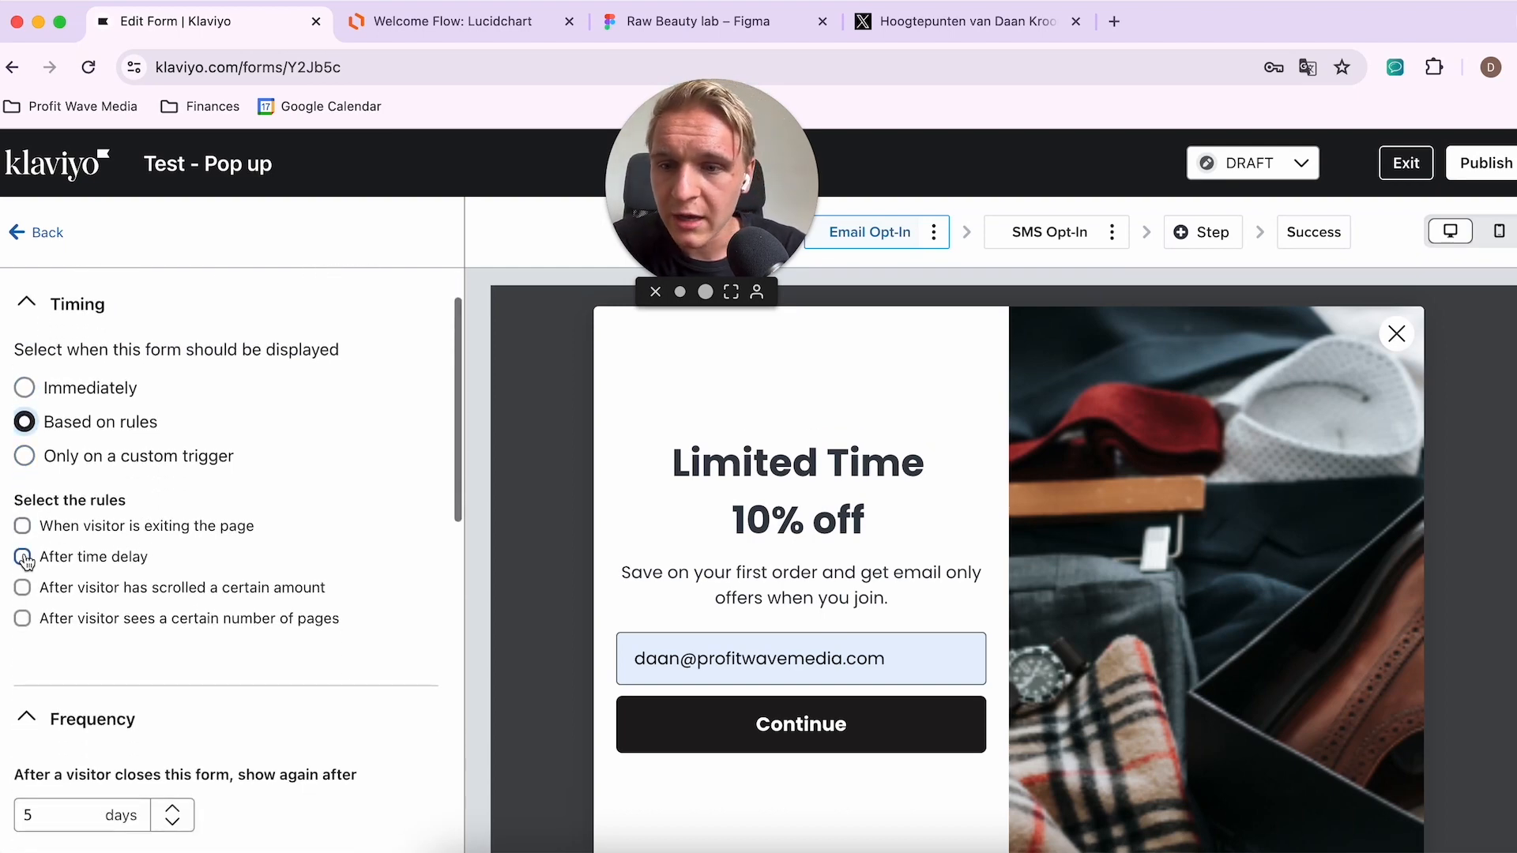
left_click(23, 558)
left_click(89, 616)
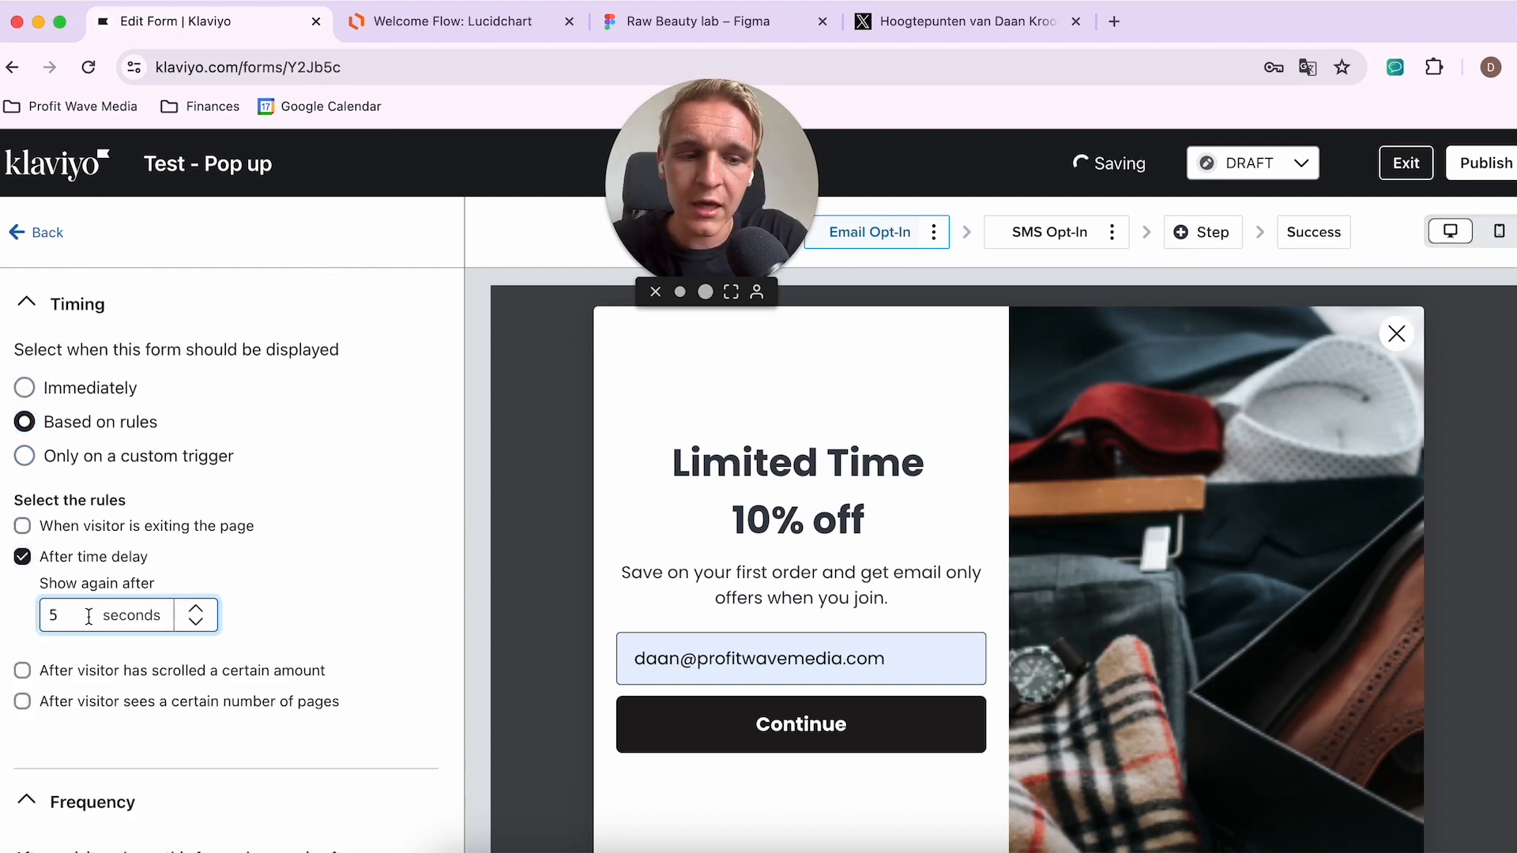
type("30")
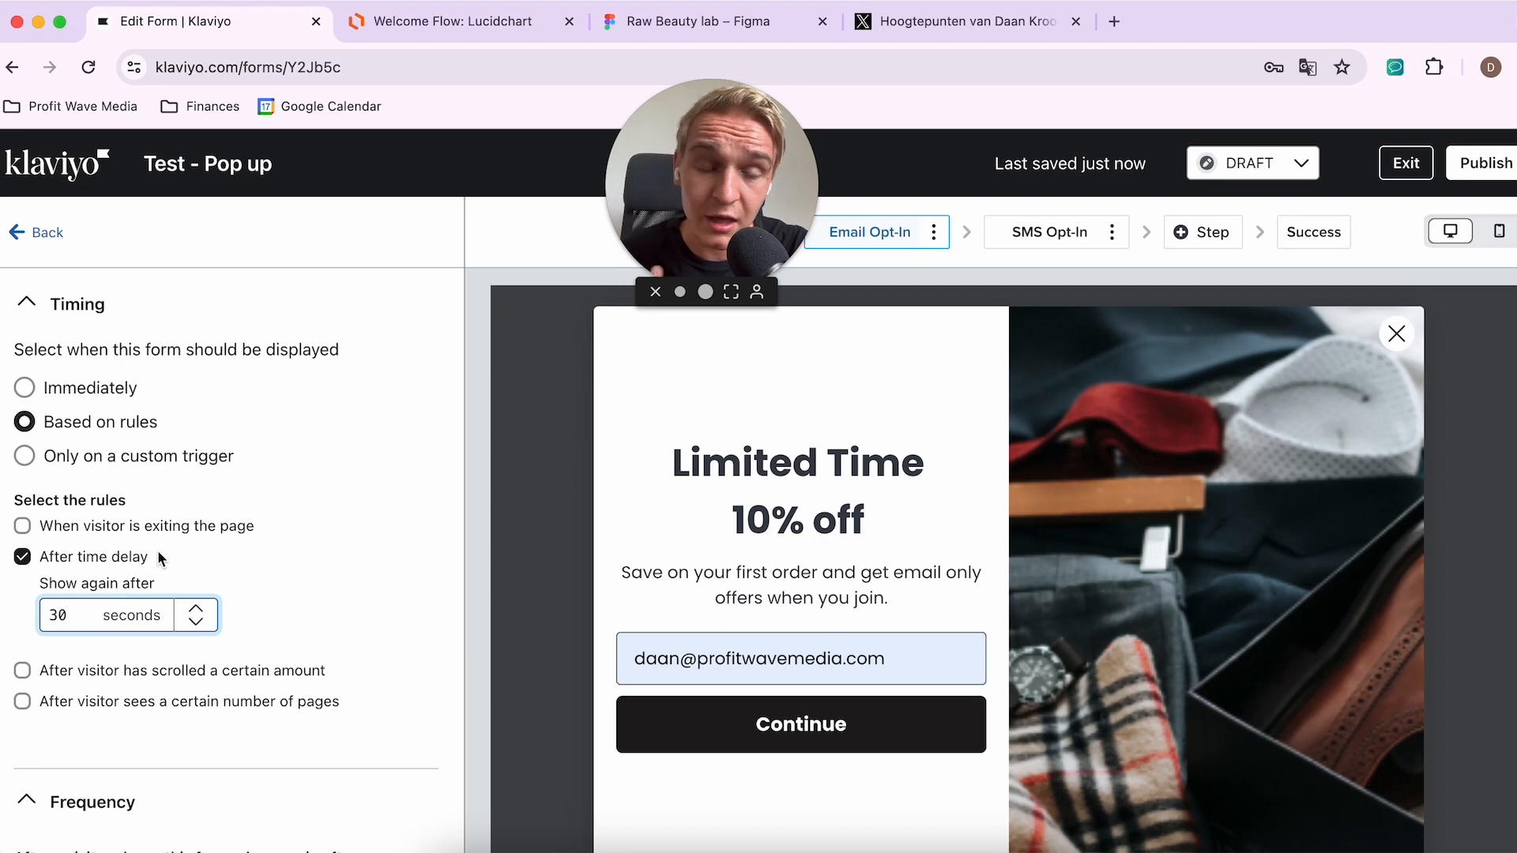
scroll(158, 549, "down", 1)
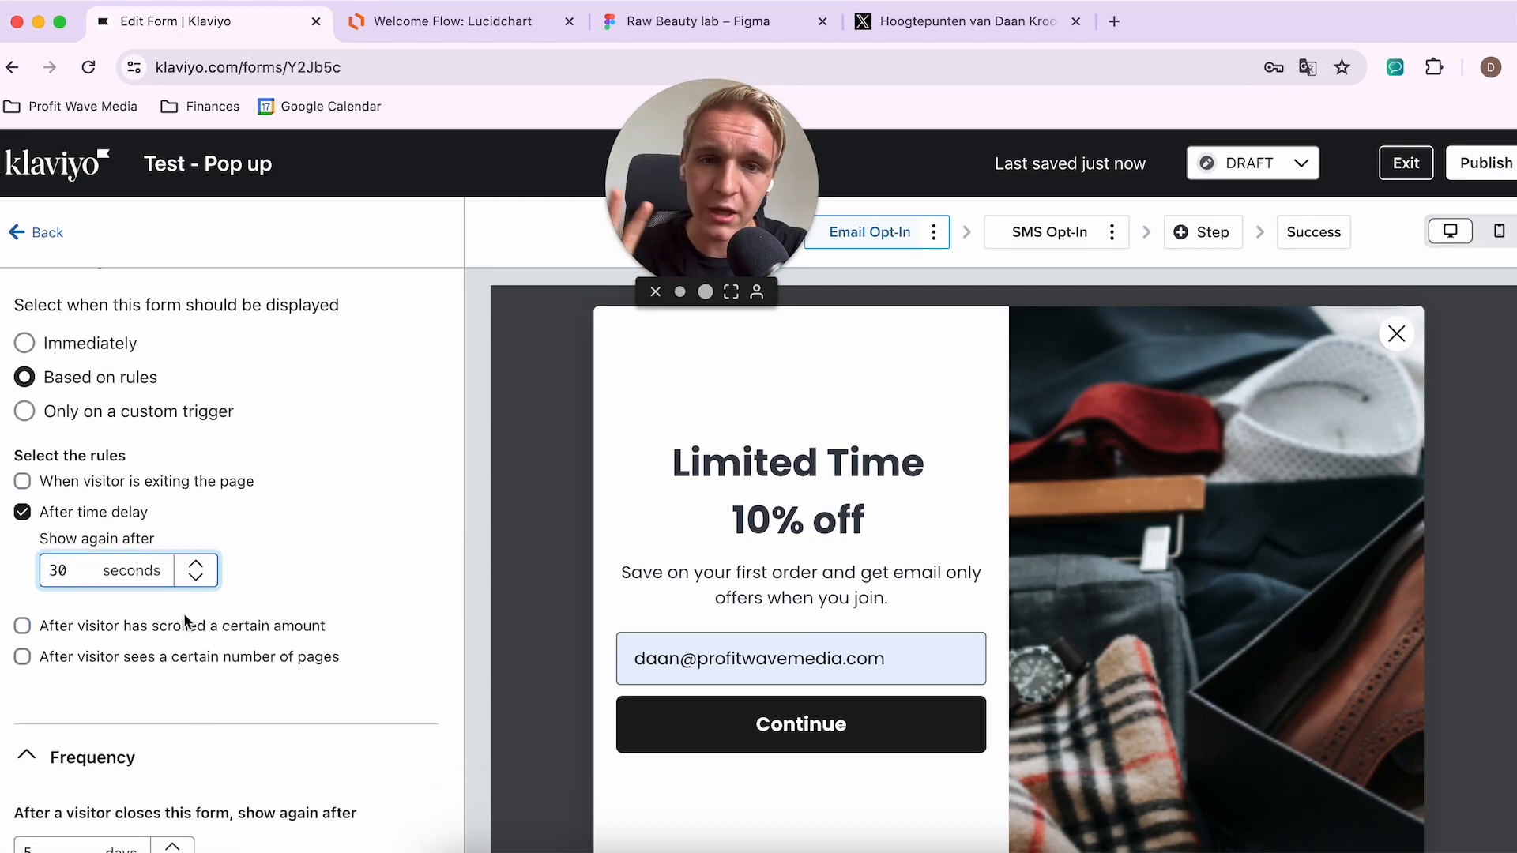
scroll(198, 629, "up", 1)
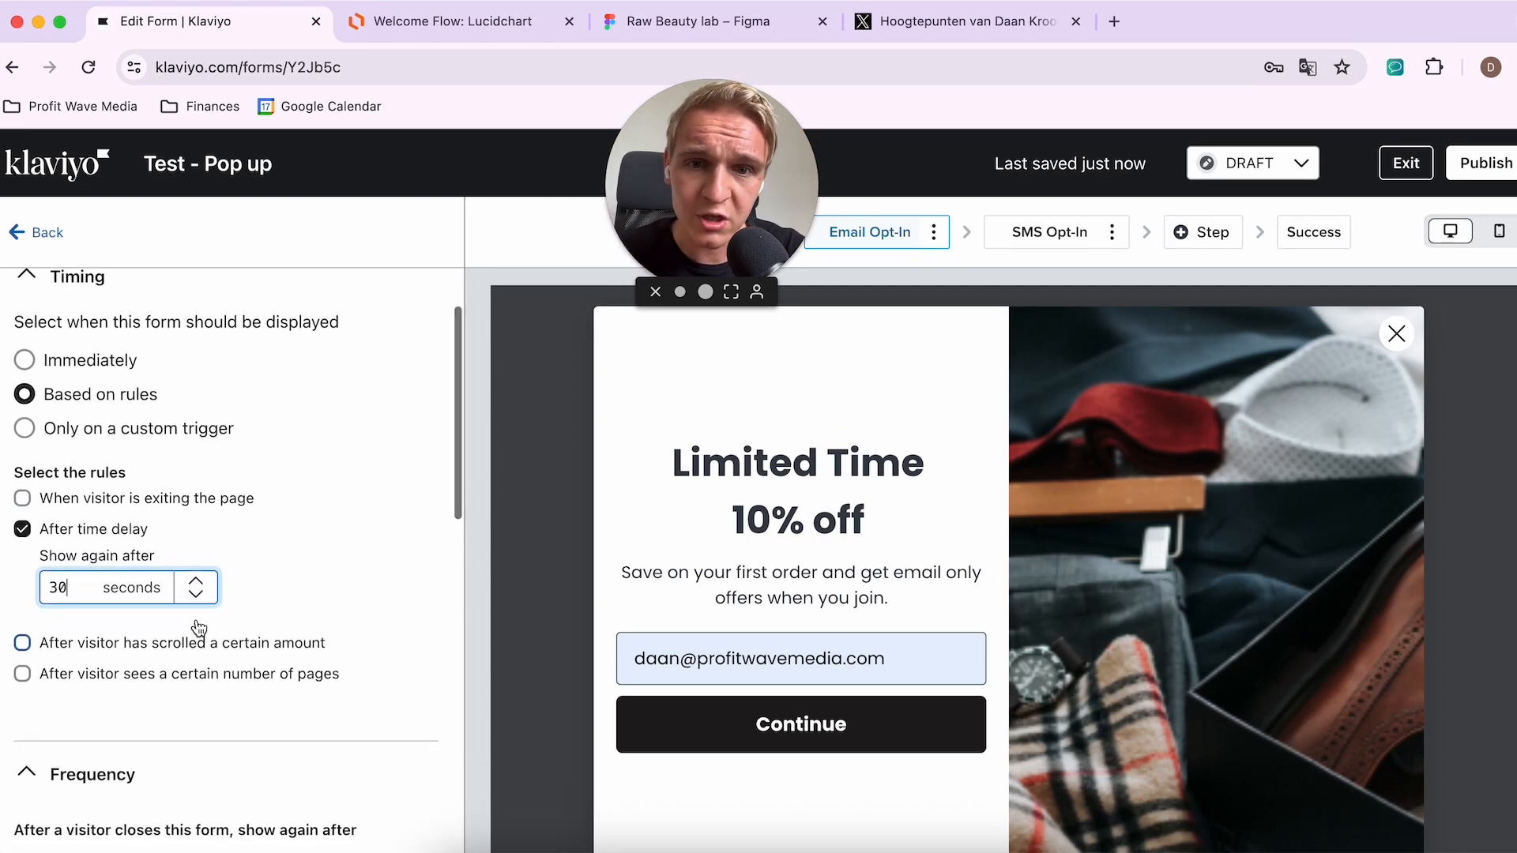
left_click_drag(80, 584, 45, 586)
left_click(305, 582)
left_click(39, 234)
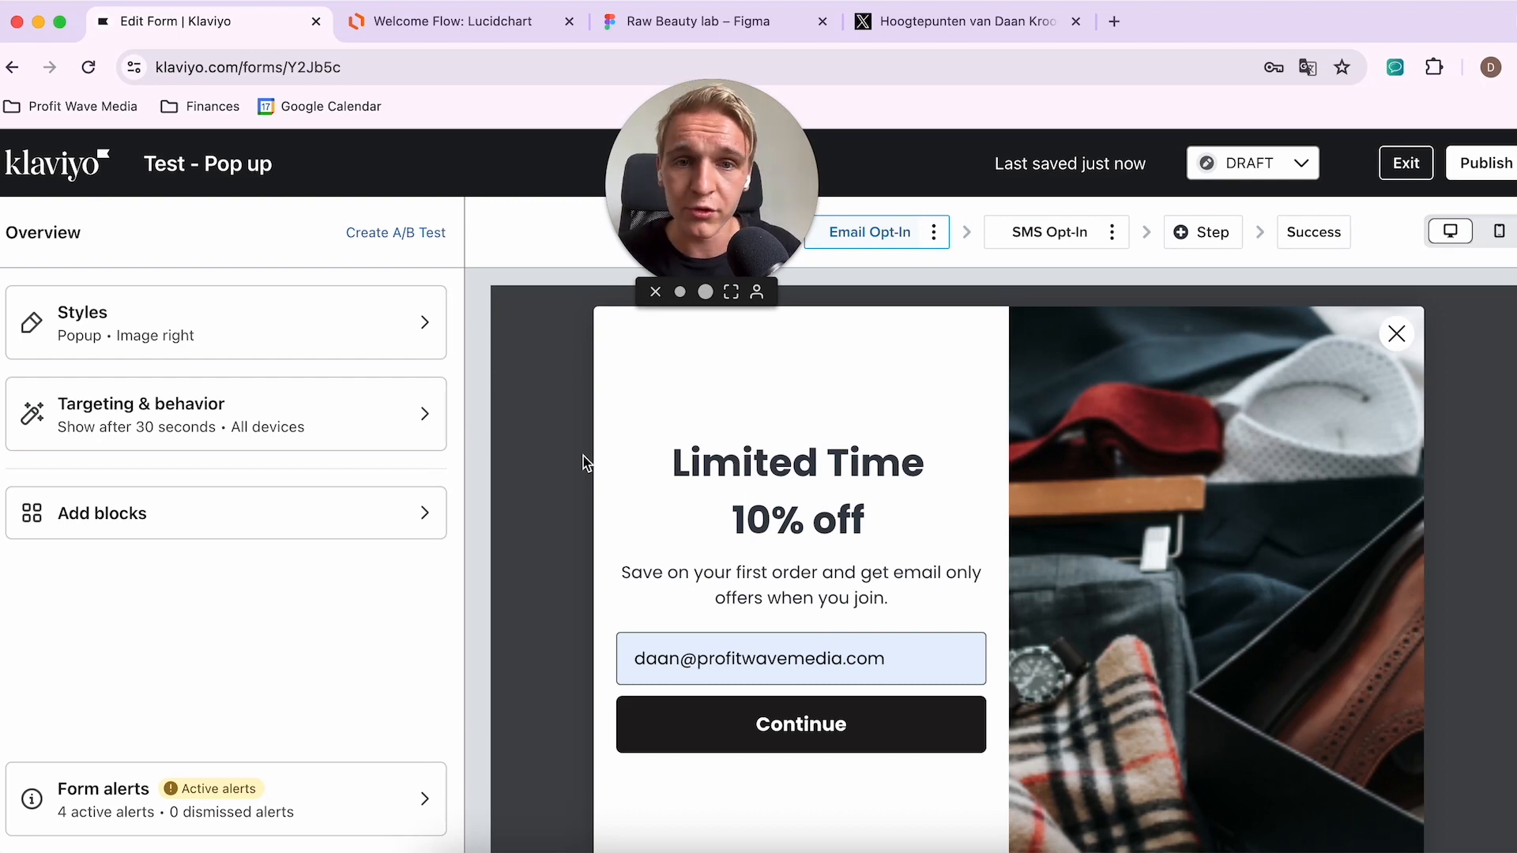
Step: Set the form's targeting to not show on URLs containing /cart and /checkout, and exit the form editor
left_click(257, 424)
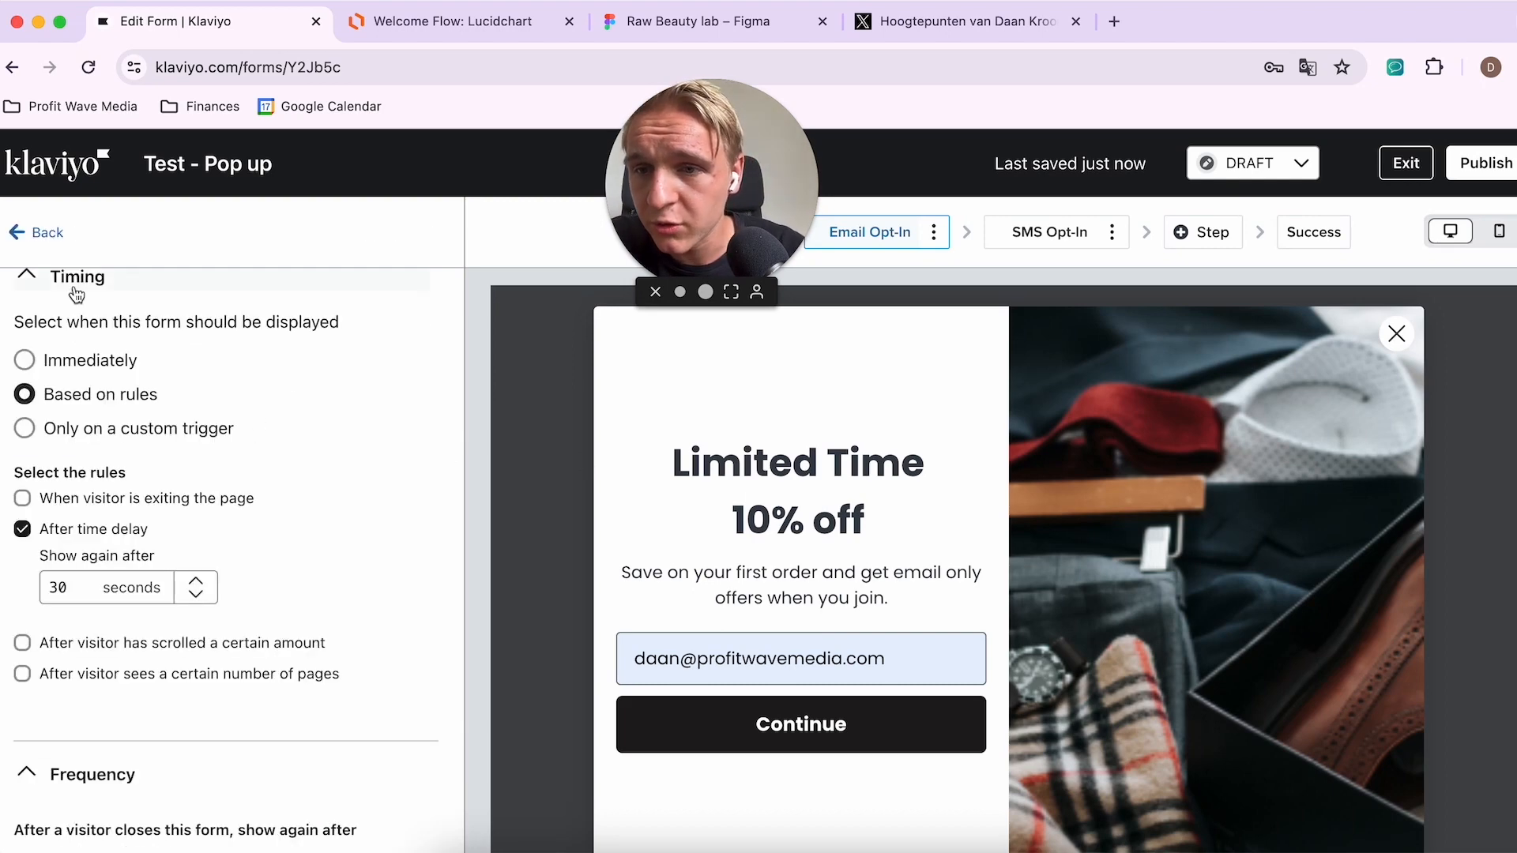
scroll(77, 296, "up", 2)
left_click(413, 298)
scroll(74, 549, "down", 3)
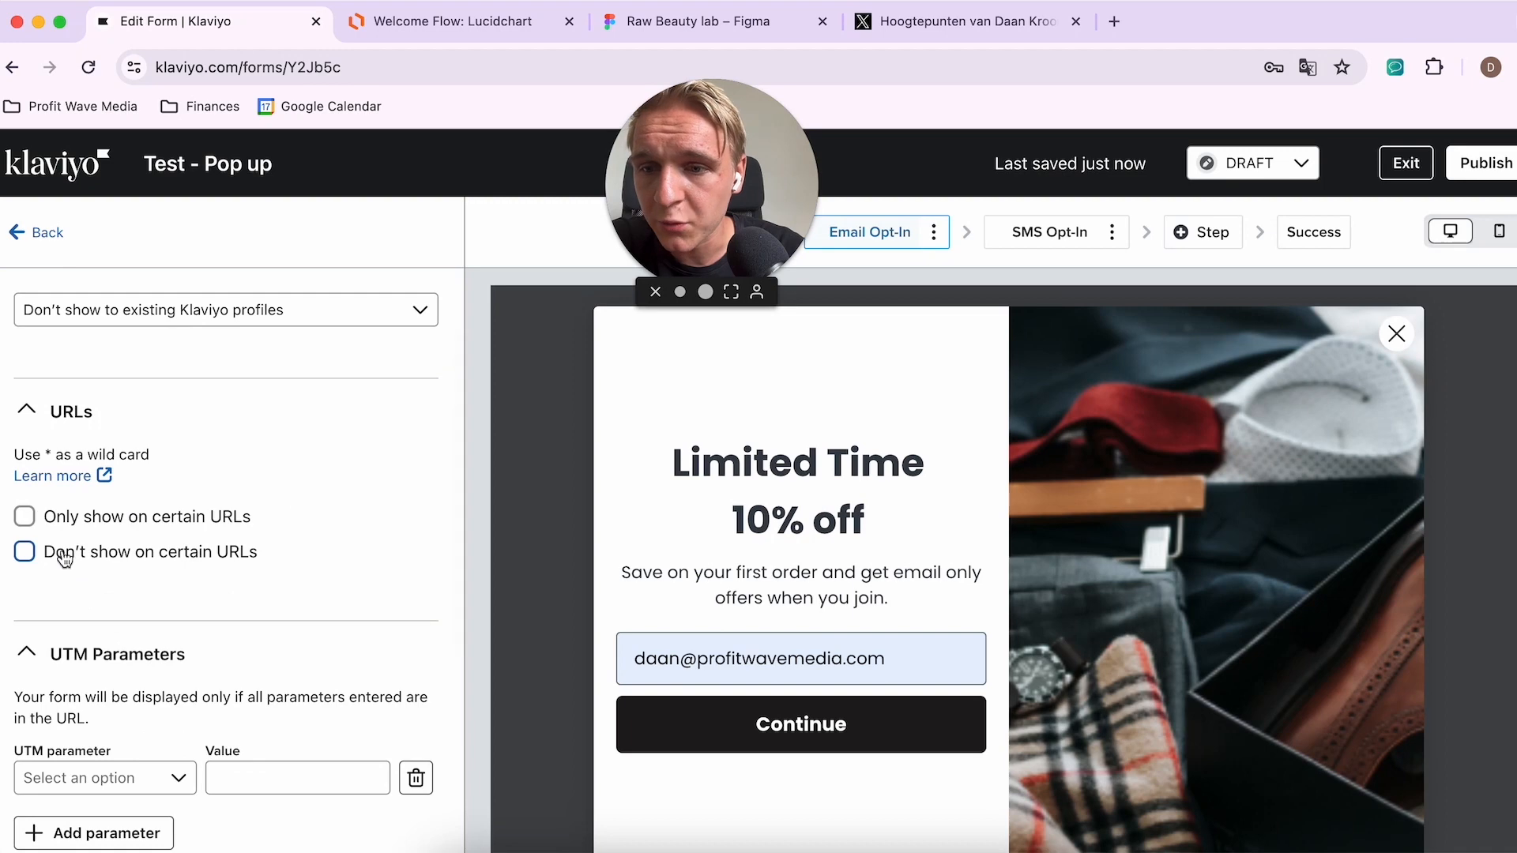
left_click_drag(65, 559, 271, 559)
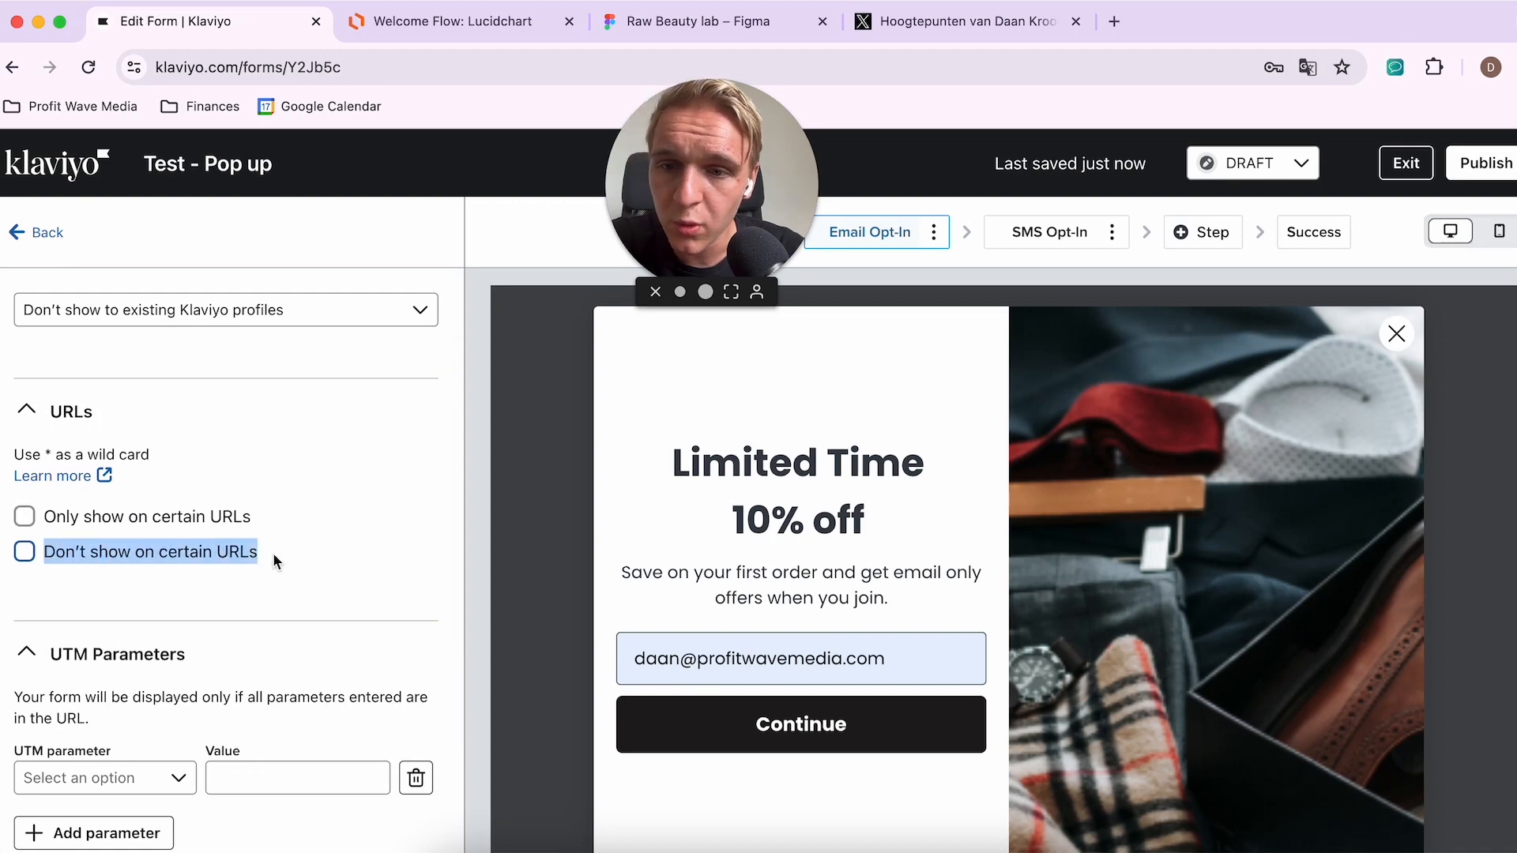
left_click(219, 553)
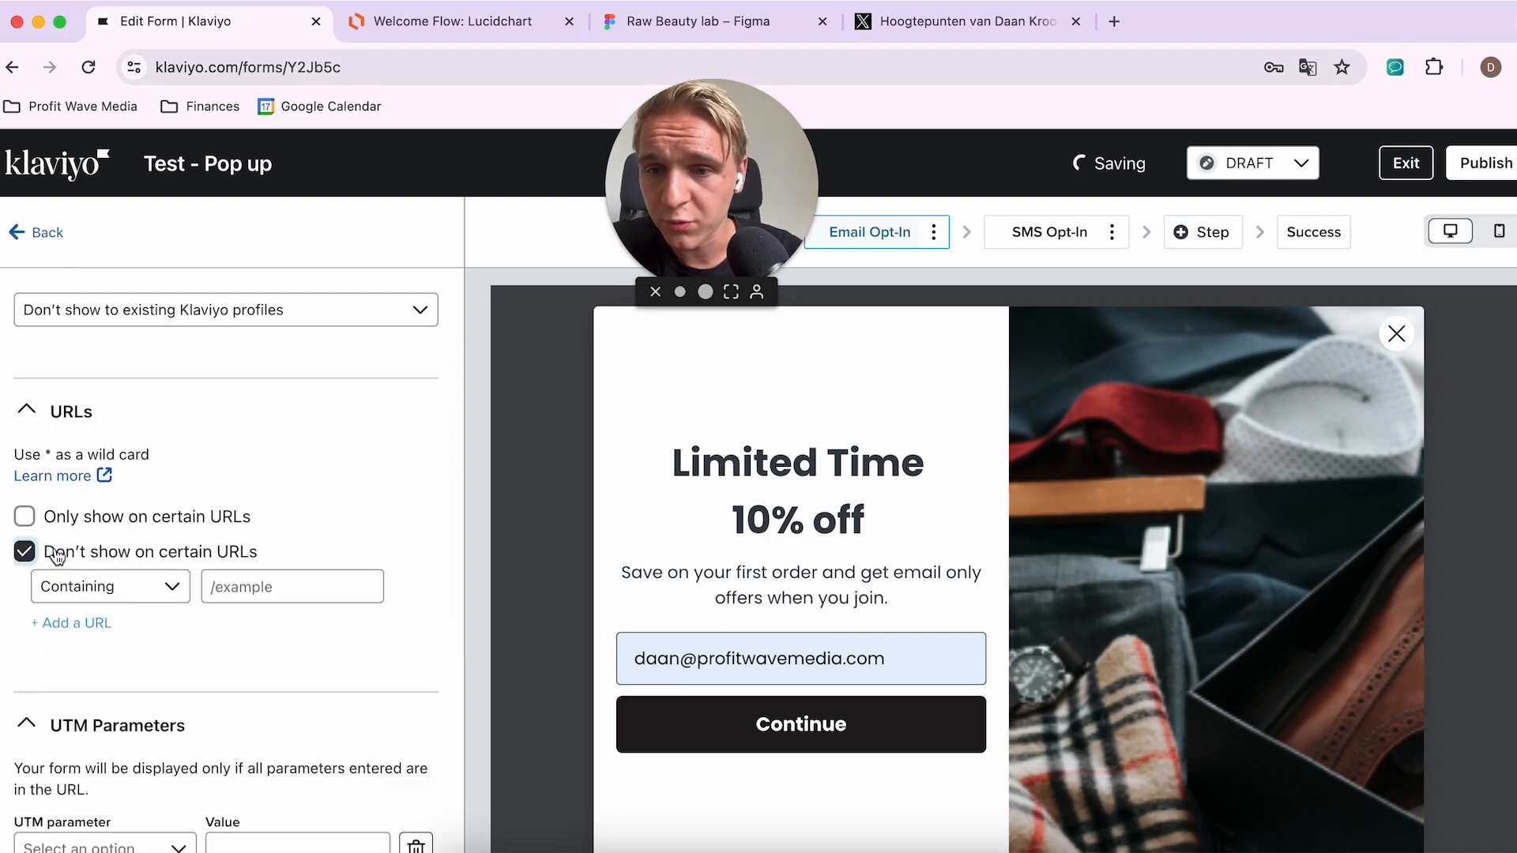
left_click(275, 584)
type("/cart")
left_click(71, 623)
left_click(312, 630)
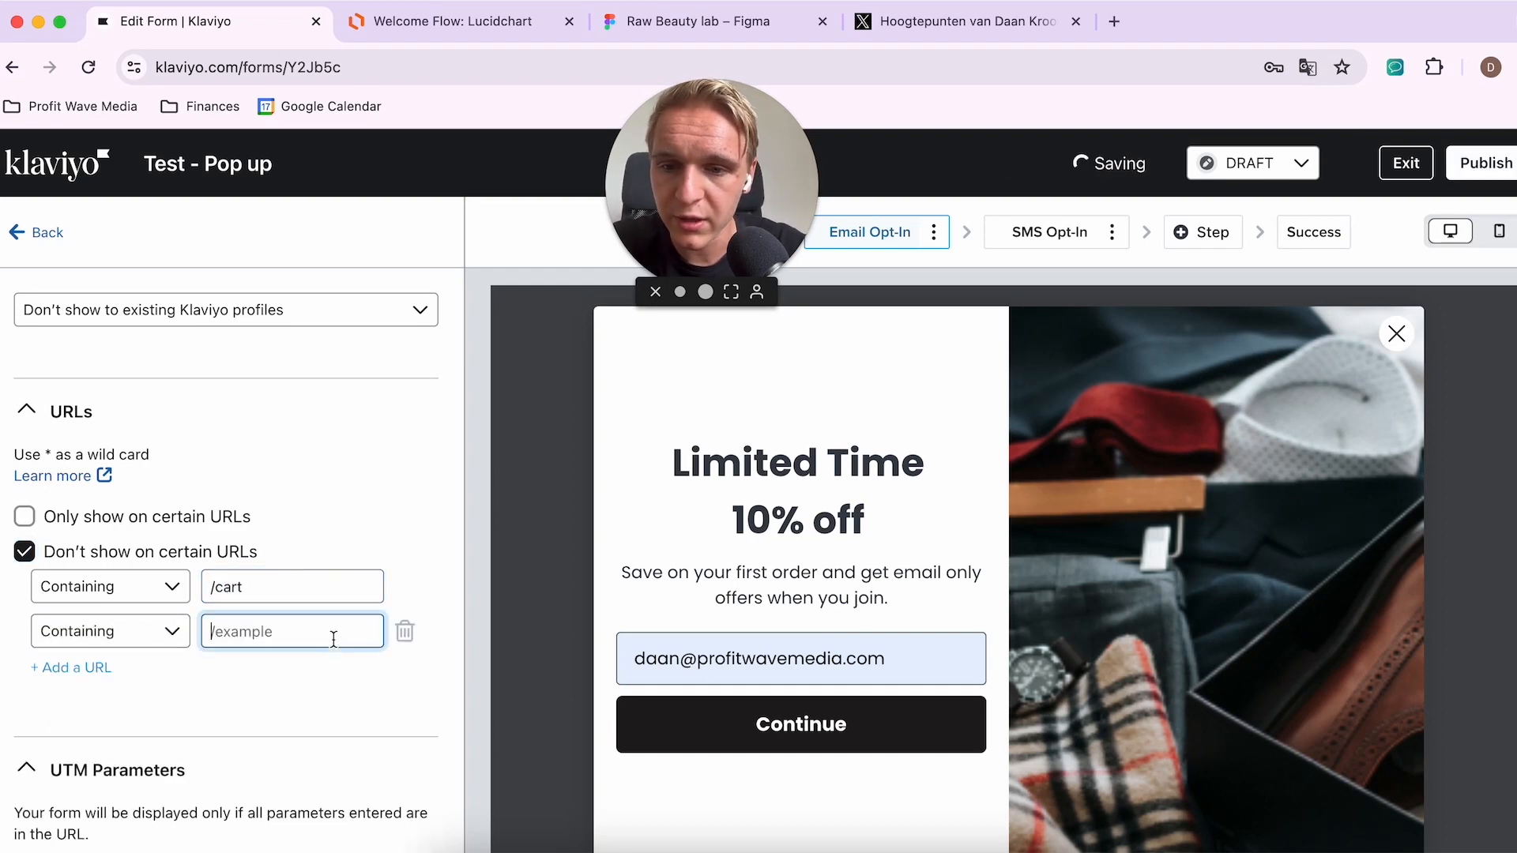
type("/checkout")
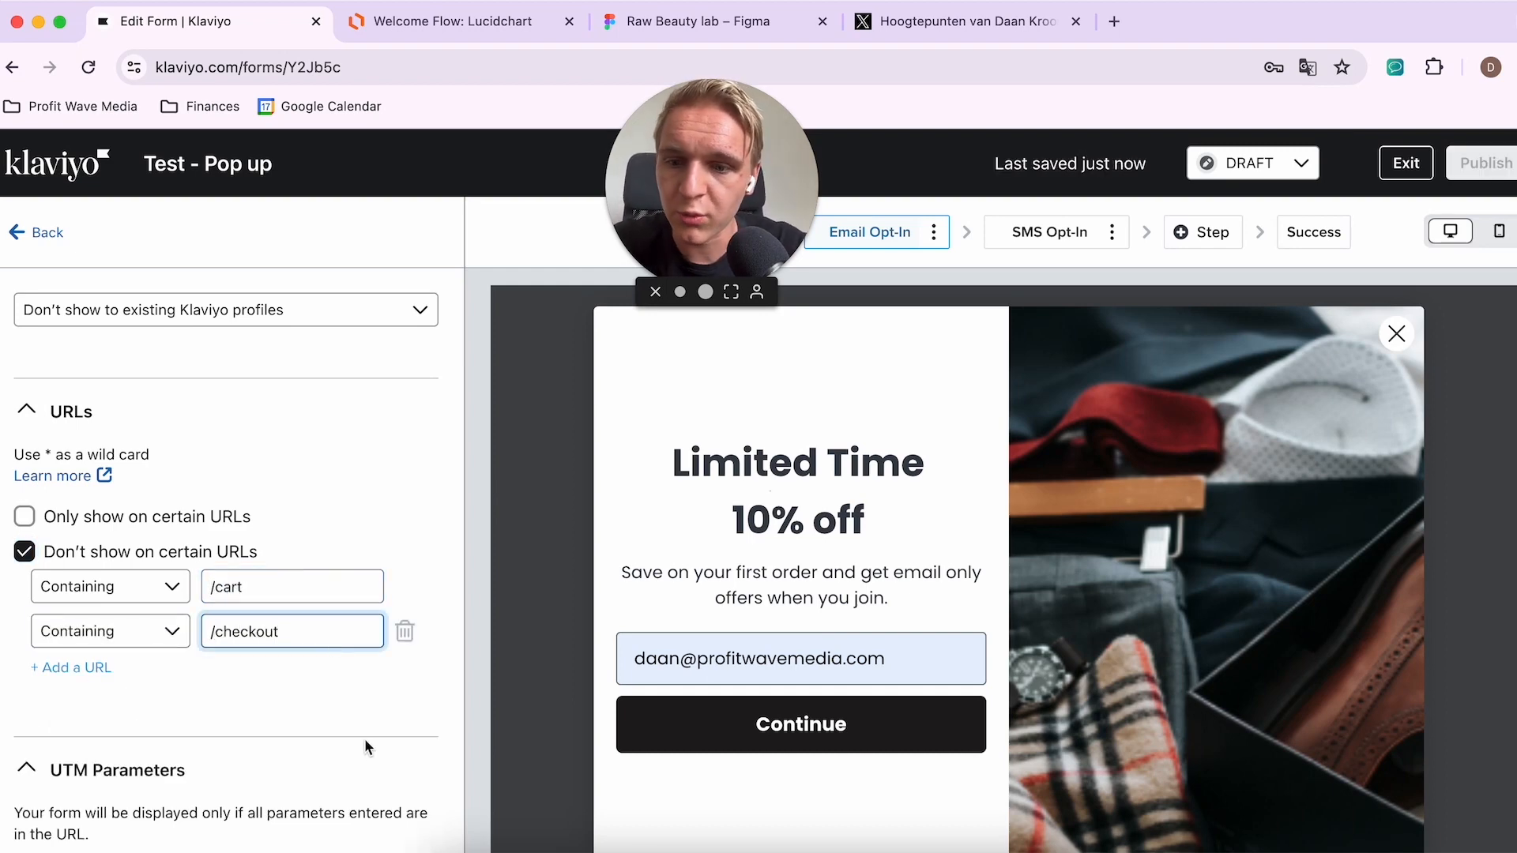
scroll(363, 738, "down", 3)
scroll(364, 737, "up", 4)
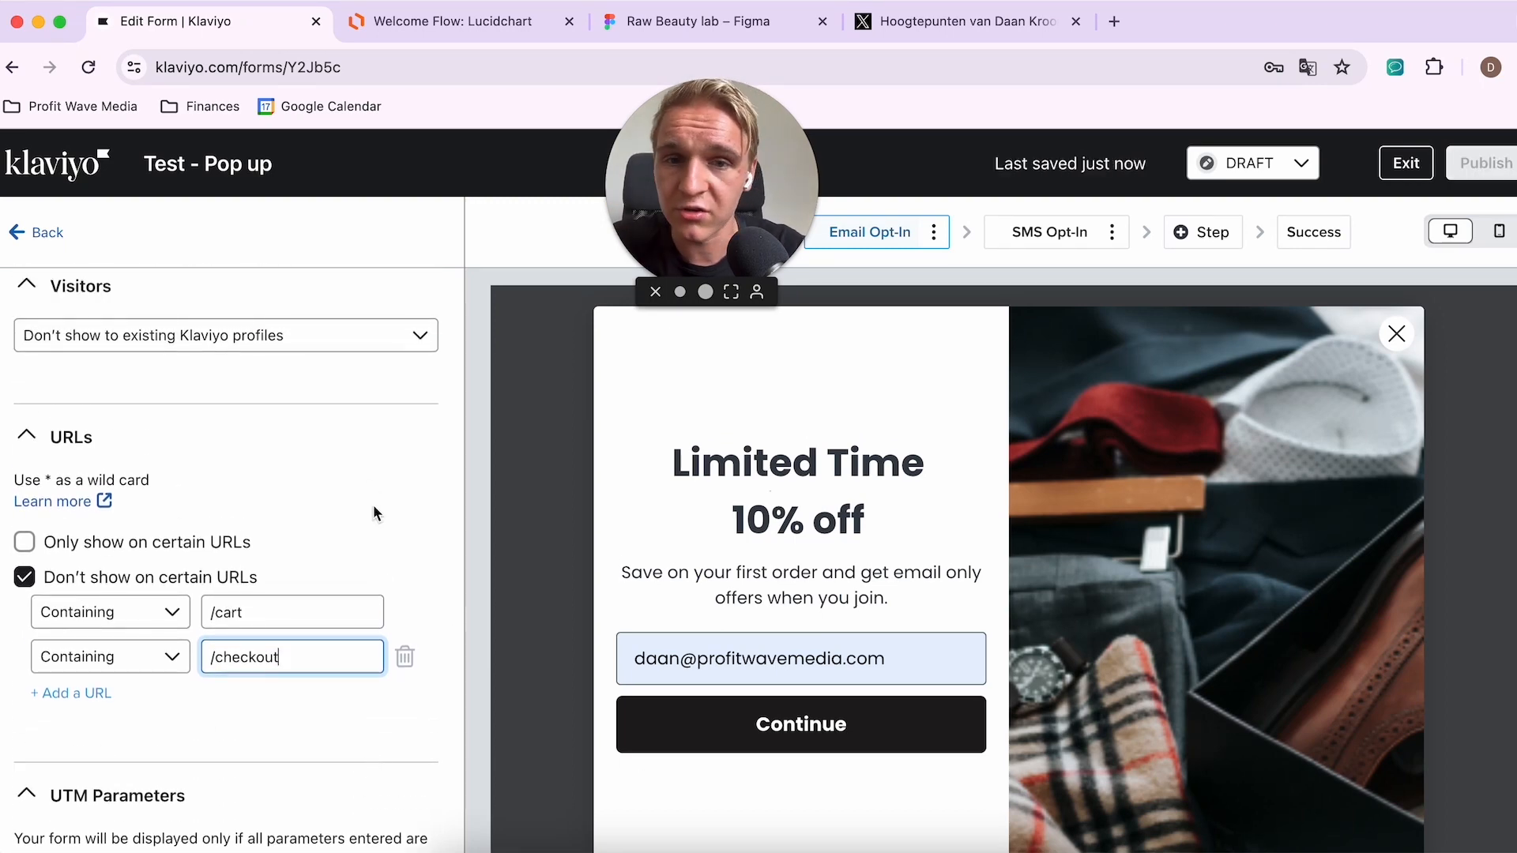
left_click(36, 234)
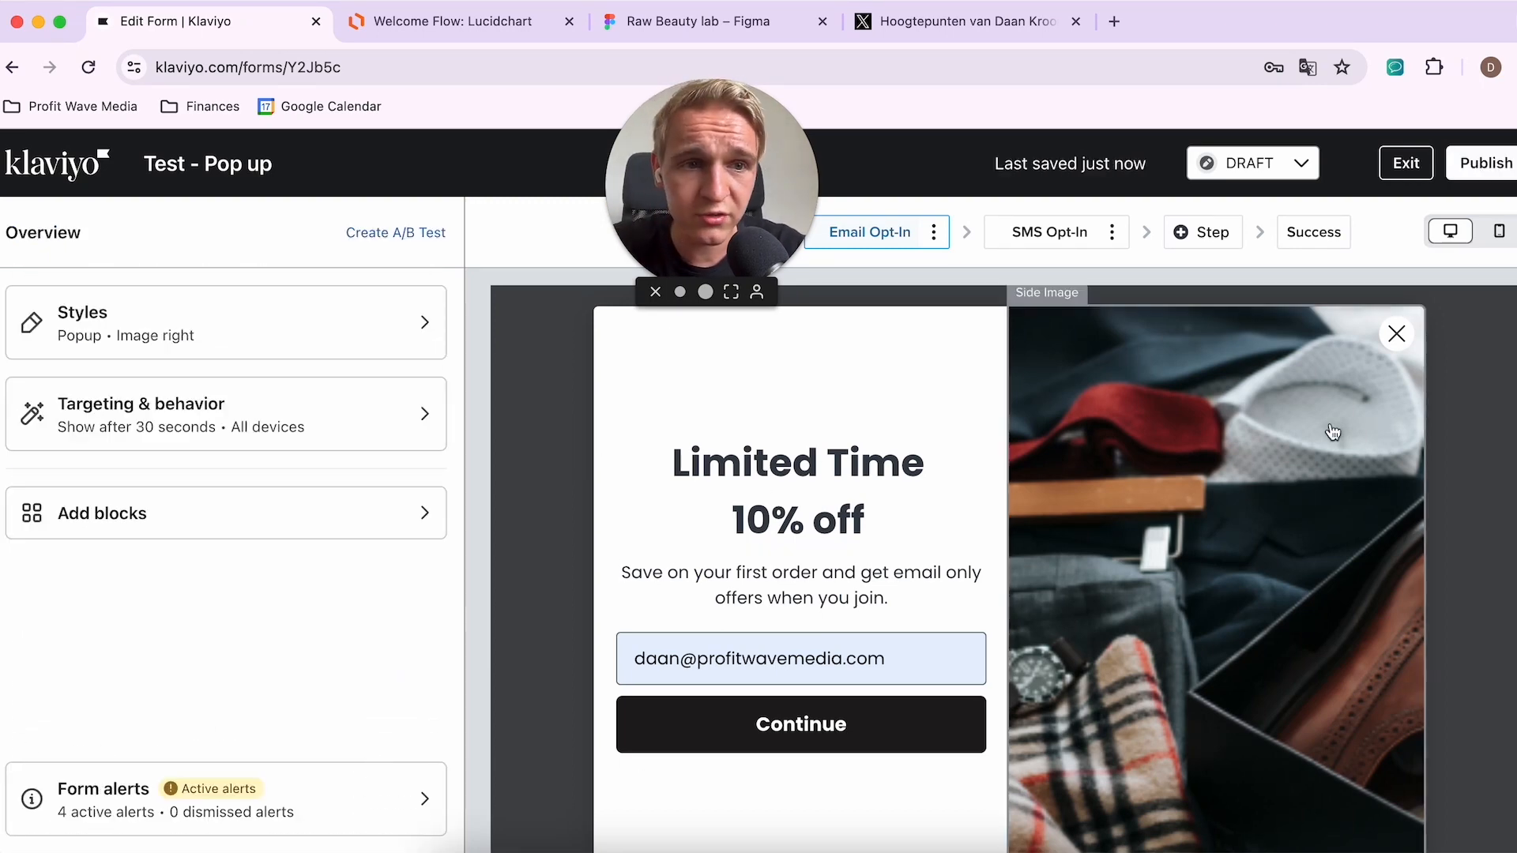
left_click(1411, 164)
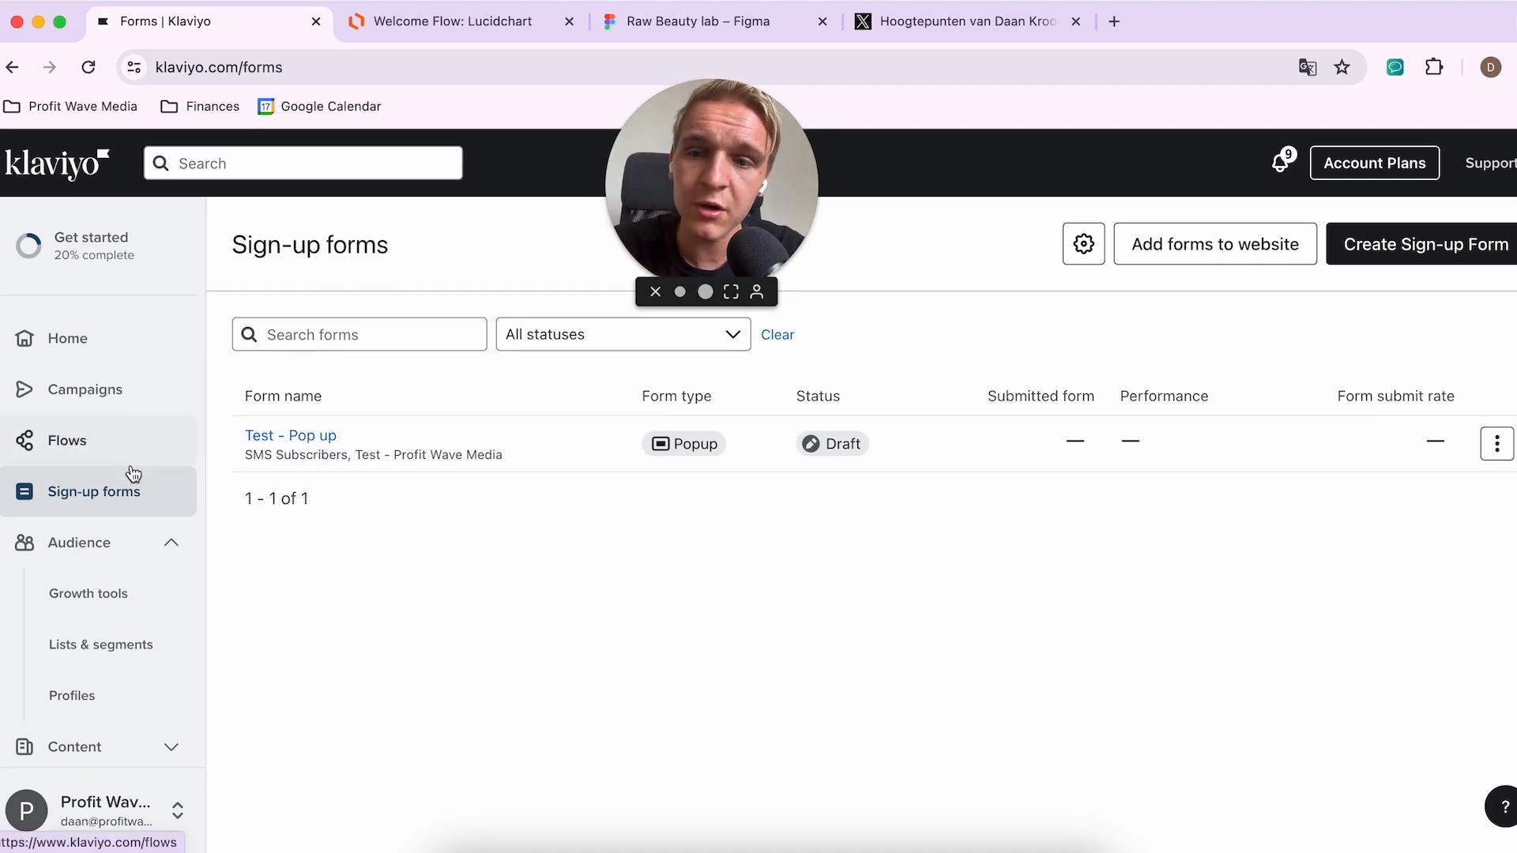
Step: Search the flow ideas library for "welcome" and choose the Shopify Customer v. Non-Customer Welcome Series
left_click(132, 444)
scroll(495, 592, "down", 2)
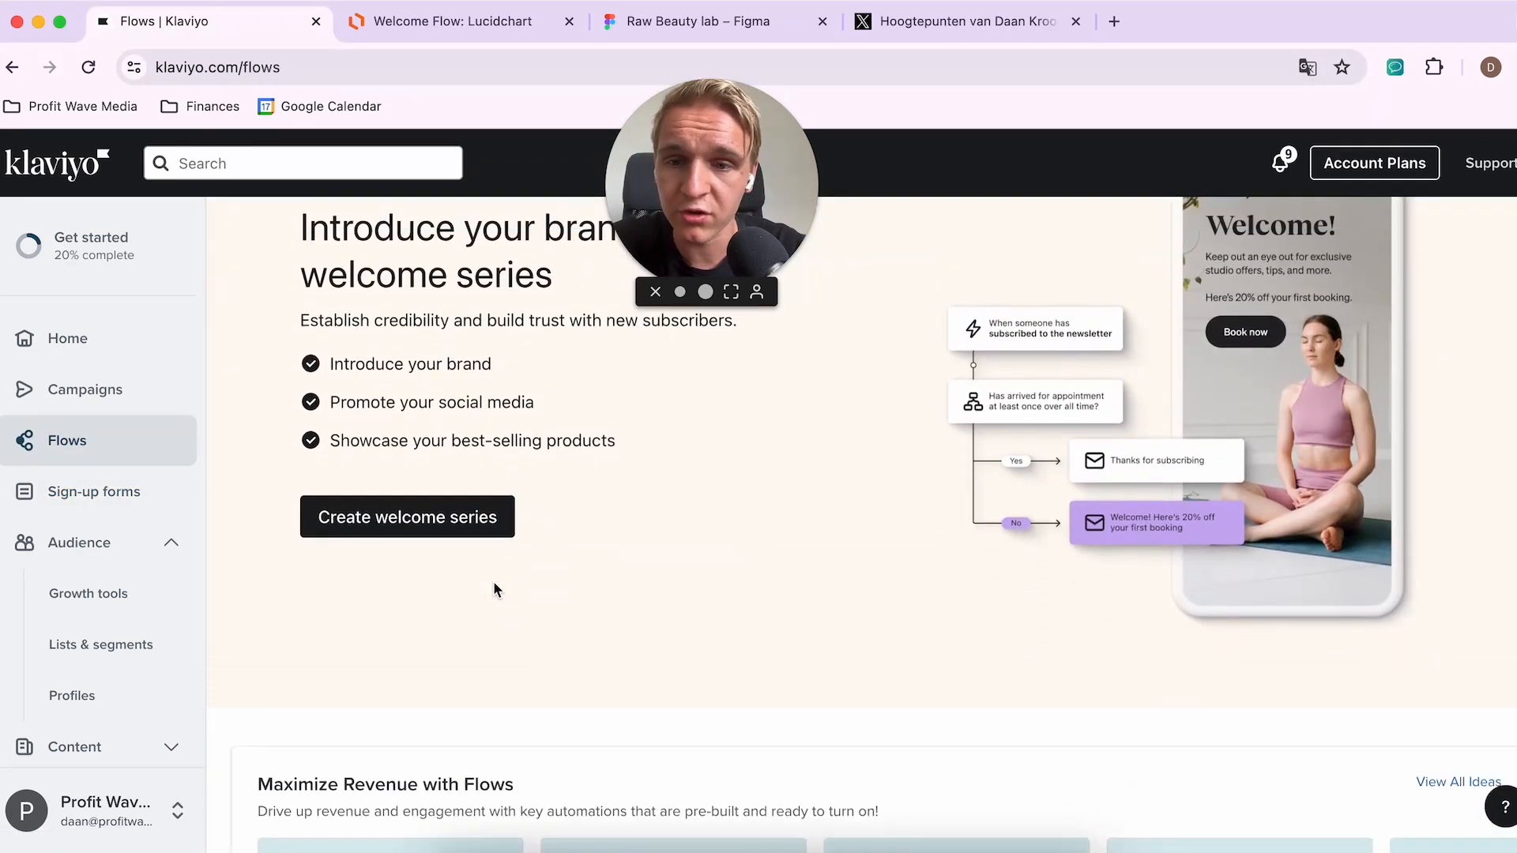
scroll(553, 604, "down", 4)
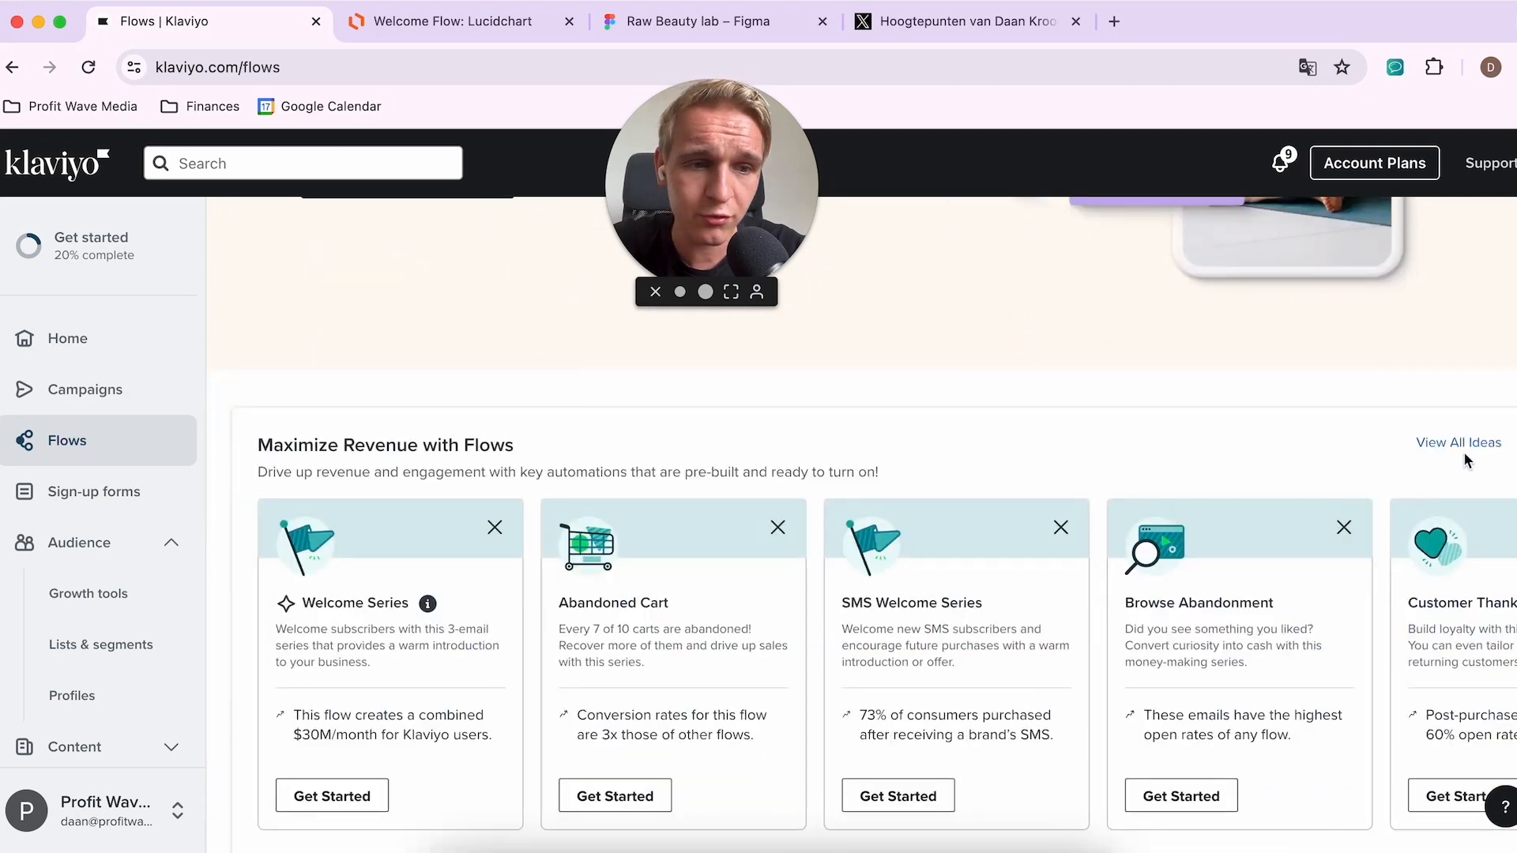
left_click(1458, 442)
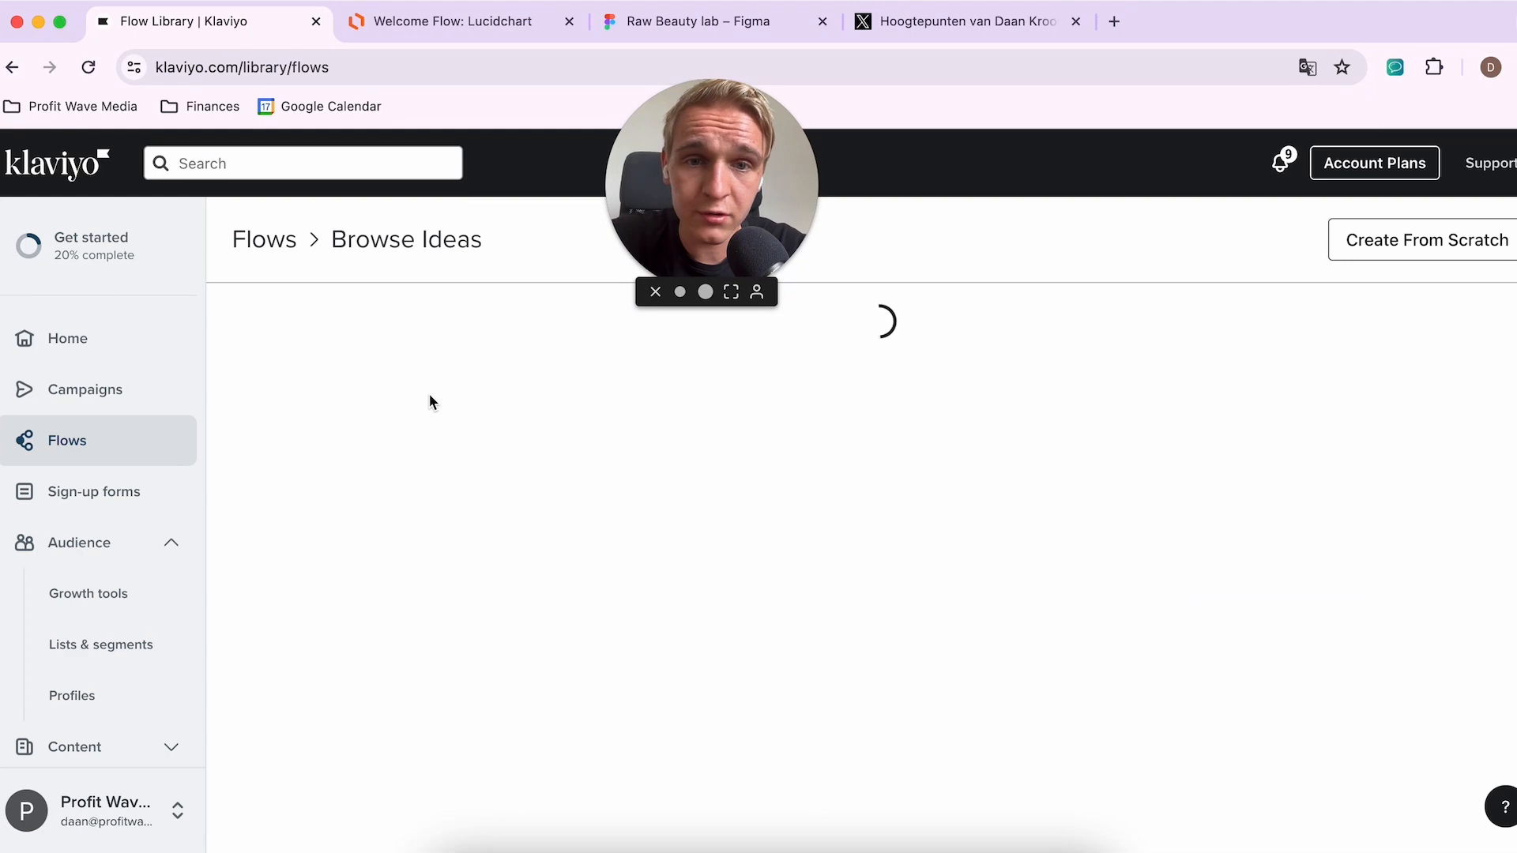
type("welcome f")
key("BackSpace")
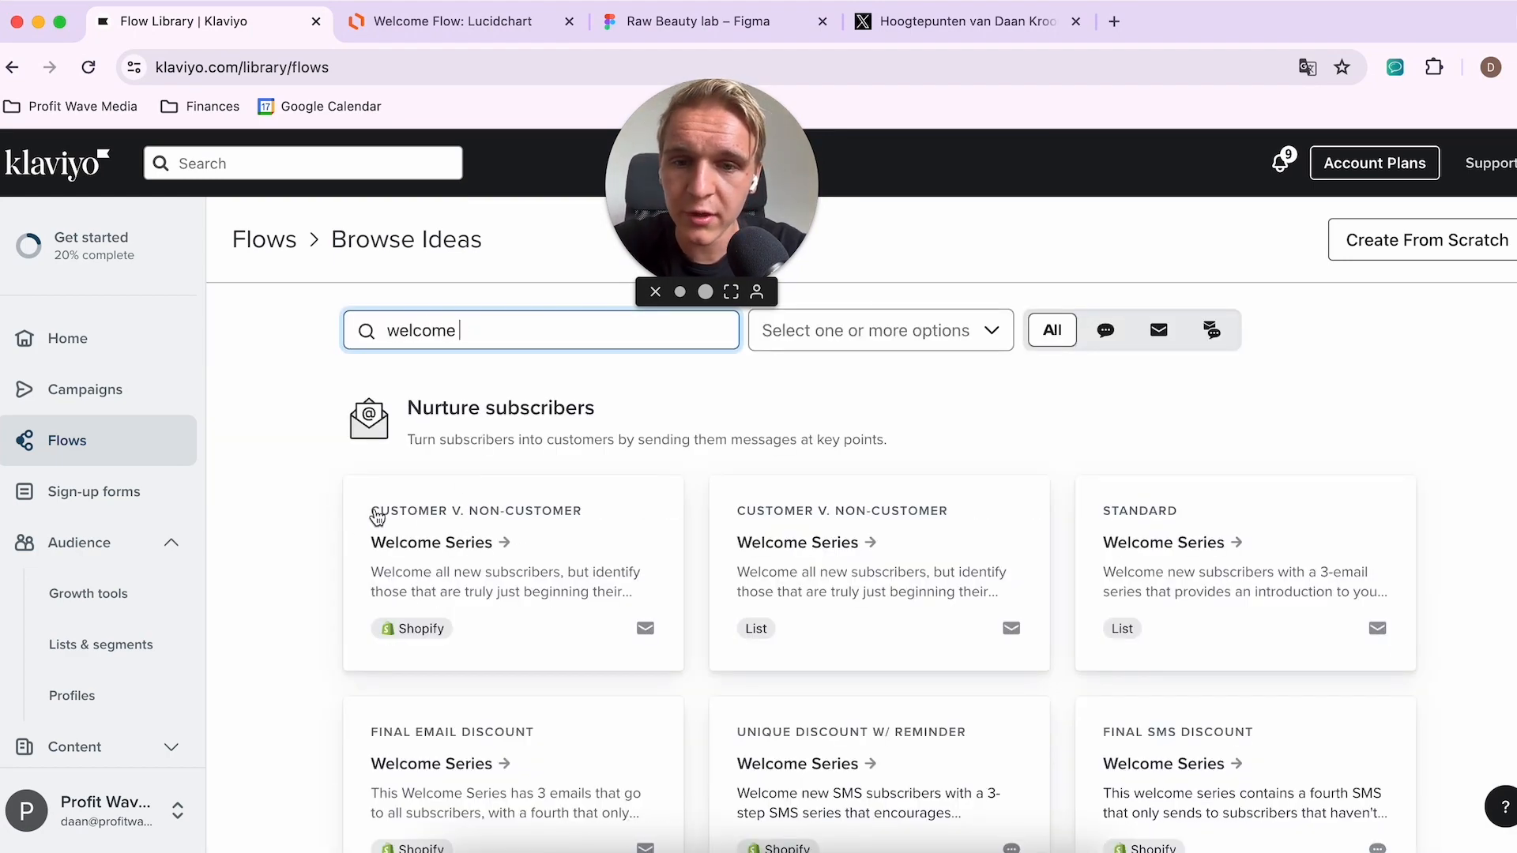
left_click(512, 543)
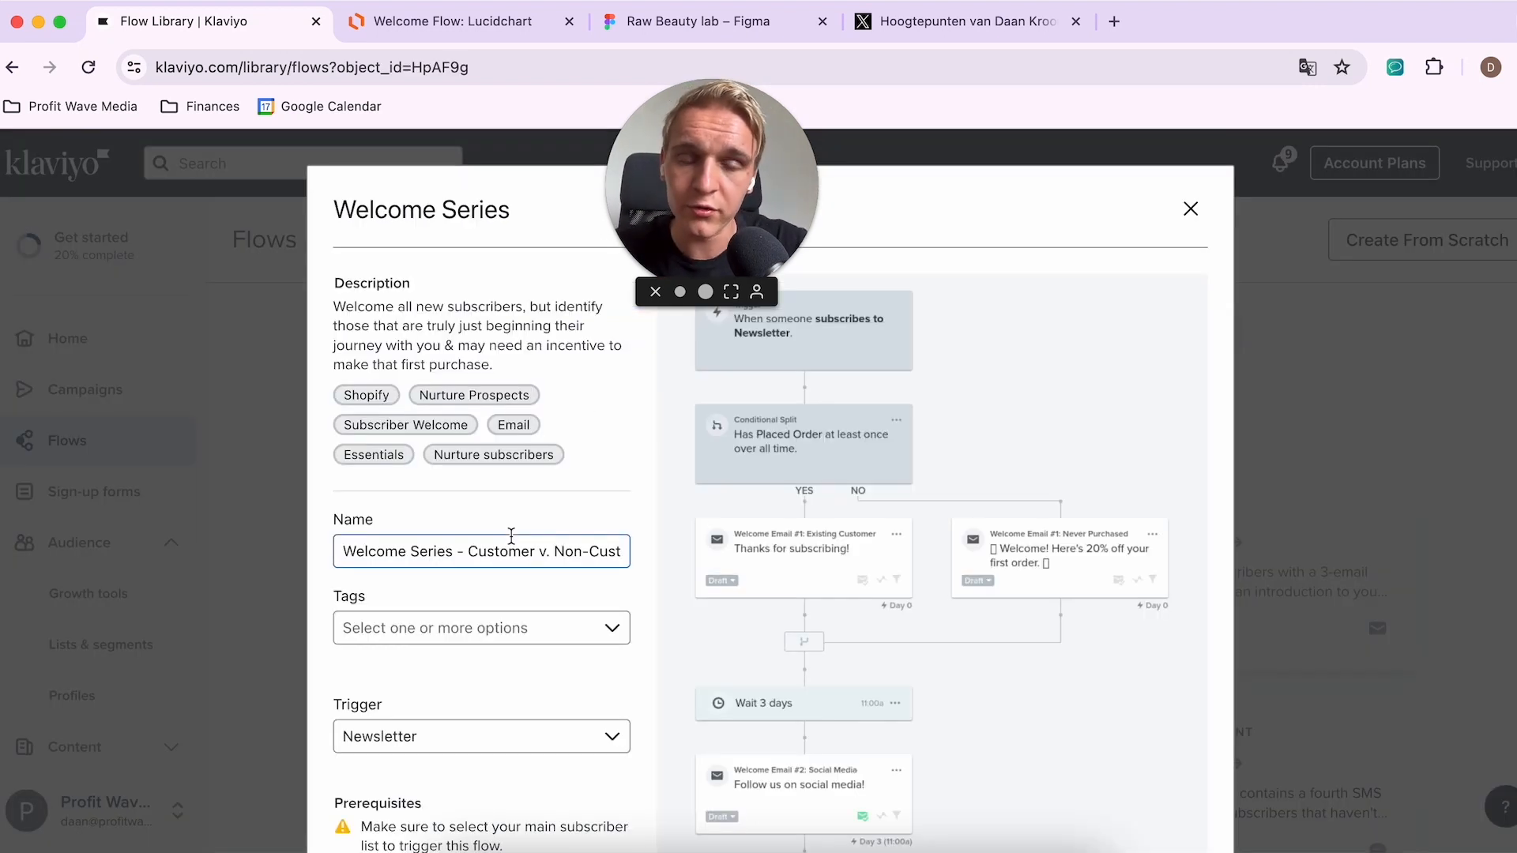
Step: Name the flow "Test - Welcome flow", set its trigger to the "Test - Profit Wave Media" list, and create it
triple_click(491, 516)
type("Te")
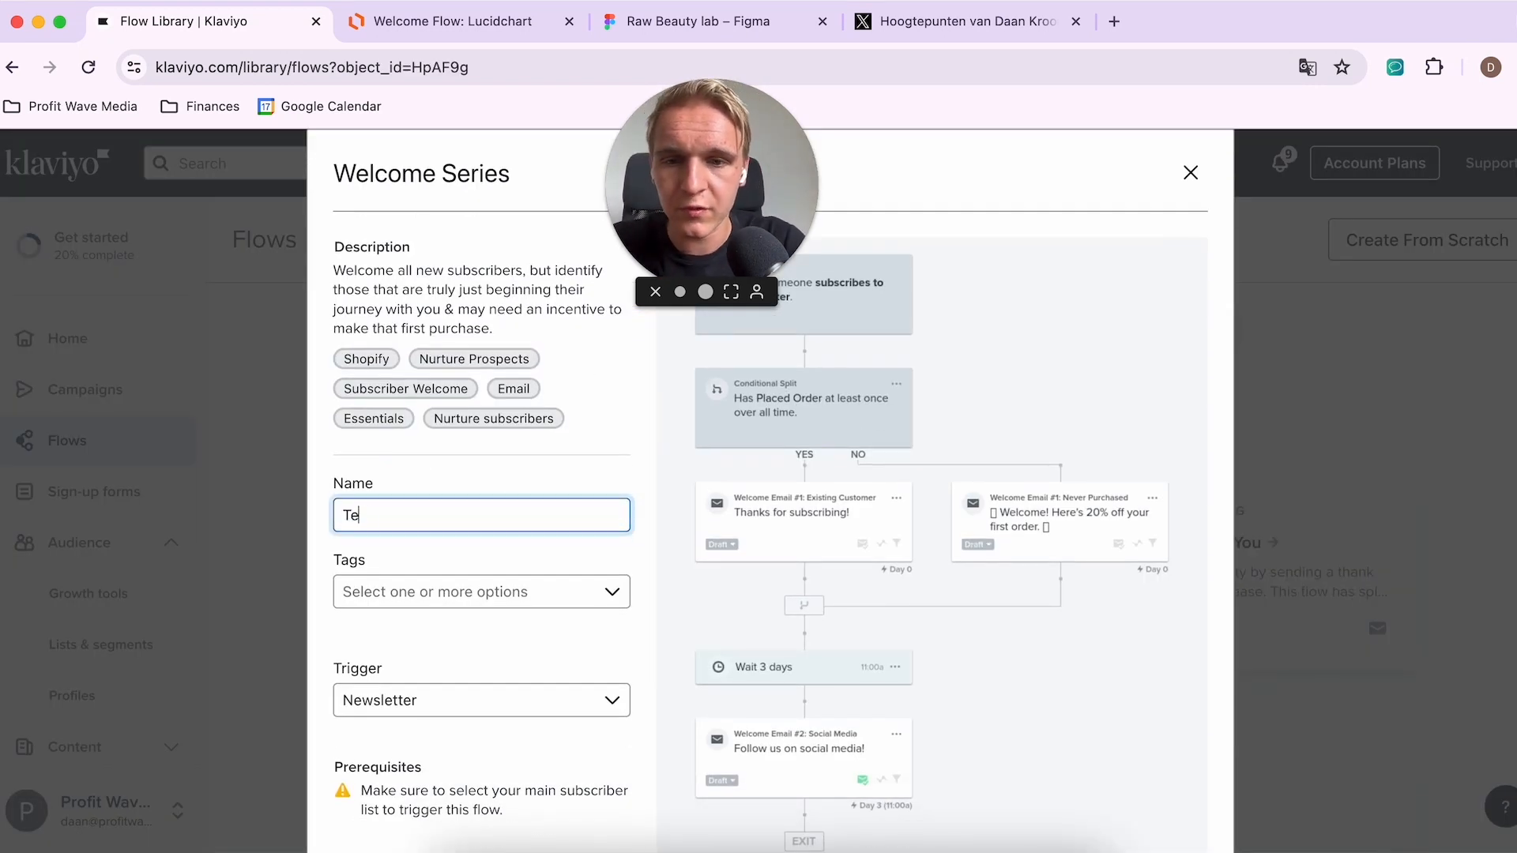
type("st - Welcome flow")
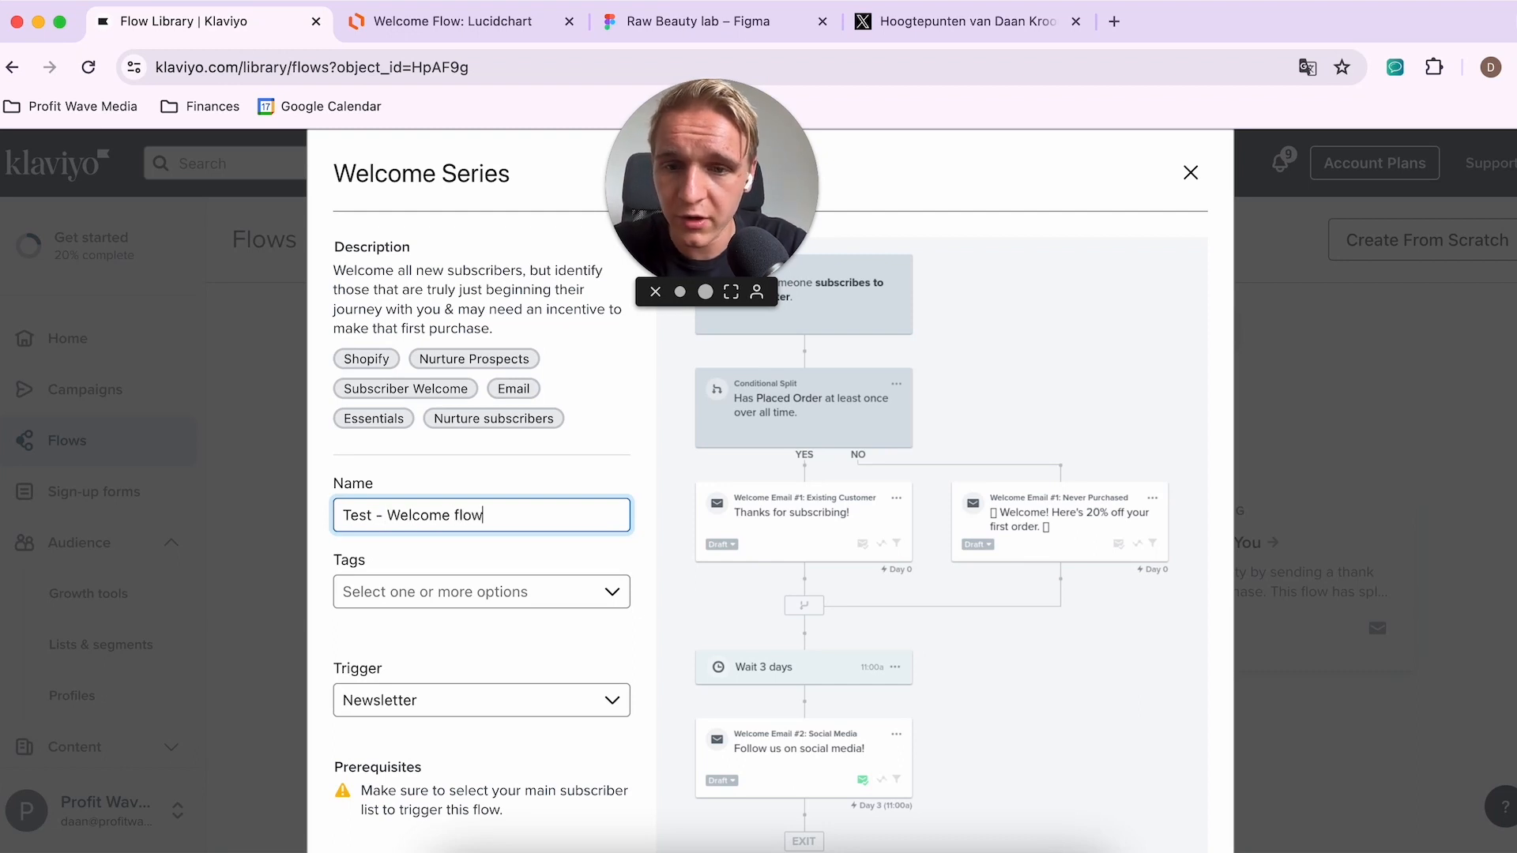
scroll(466, 589, "down", 3)
left_click(377, 541)
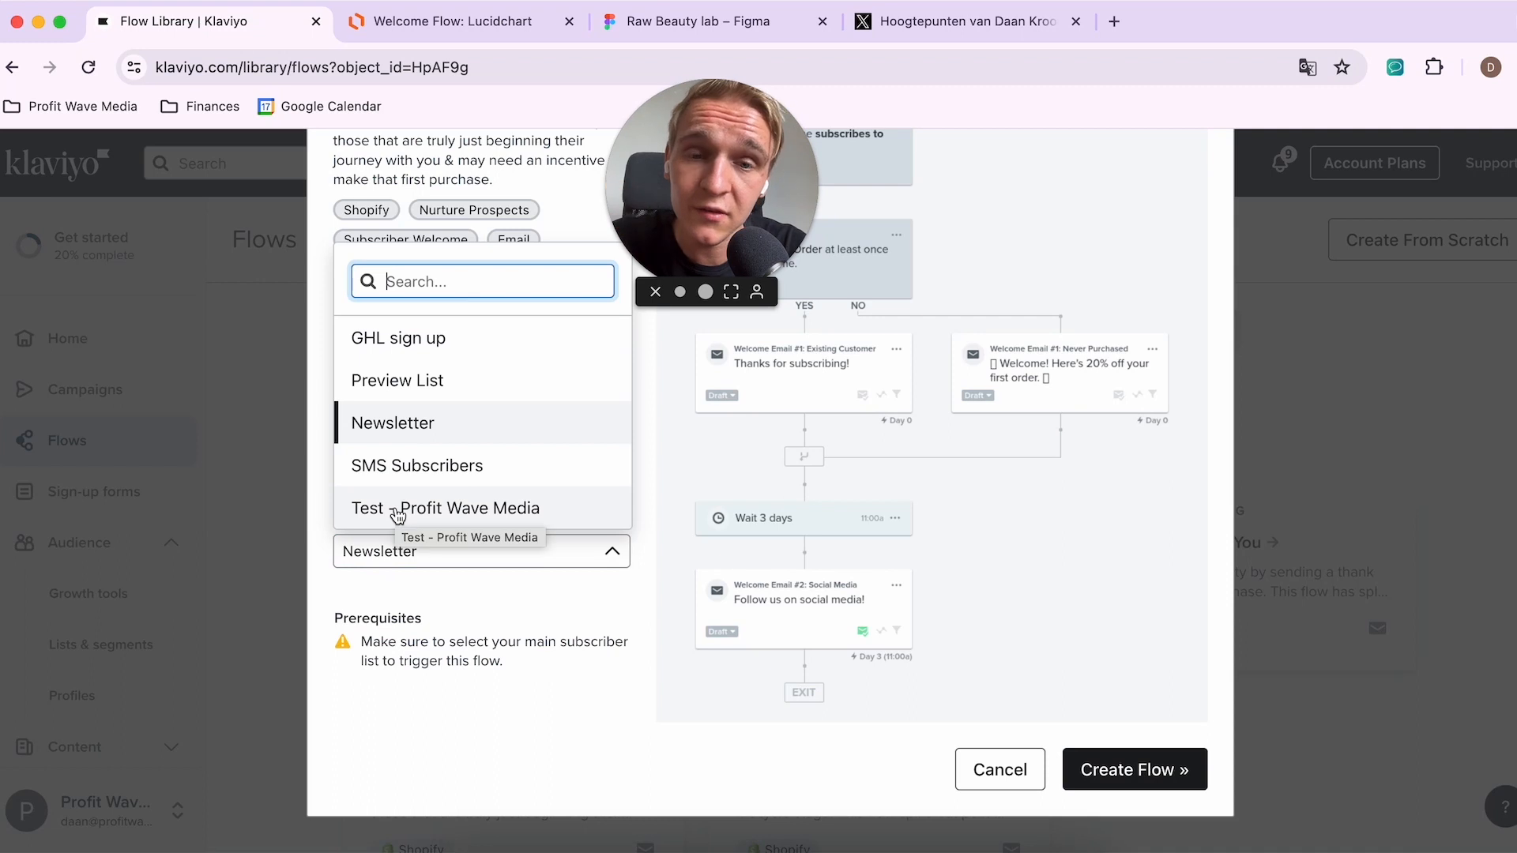
left_click(433, 523)
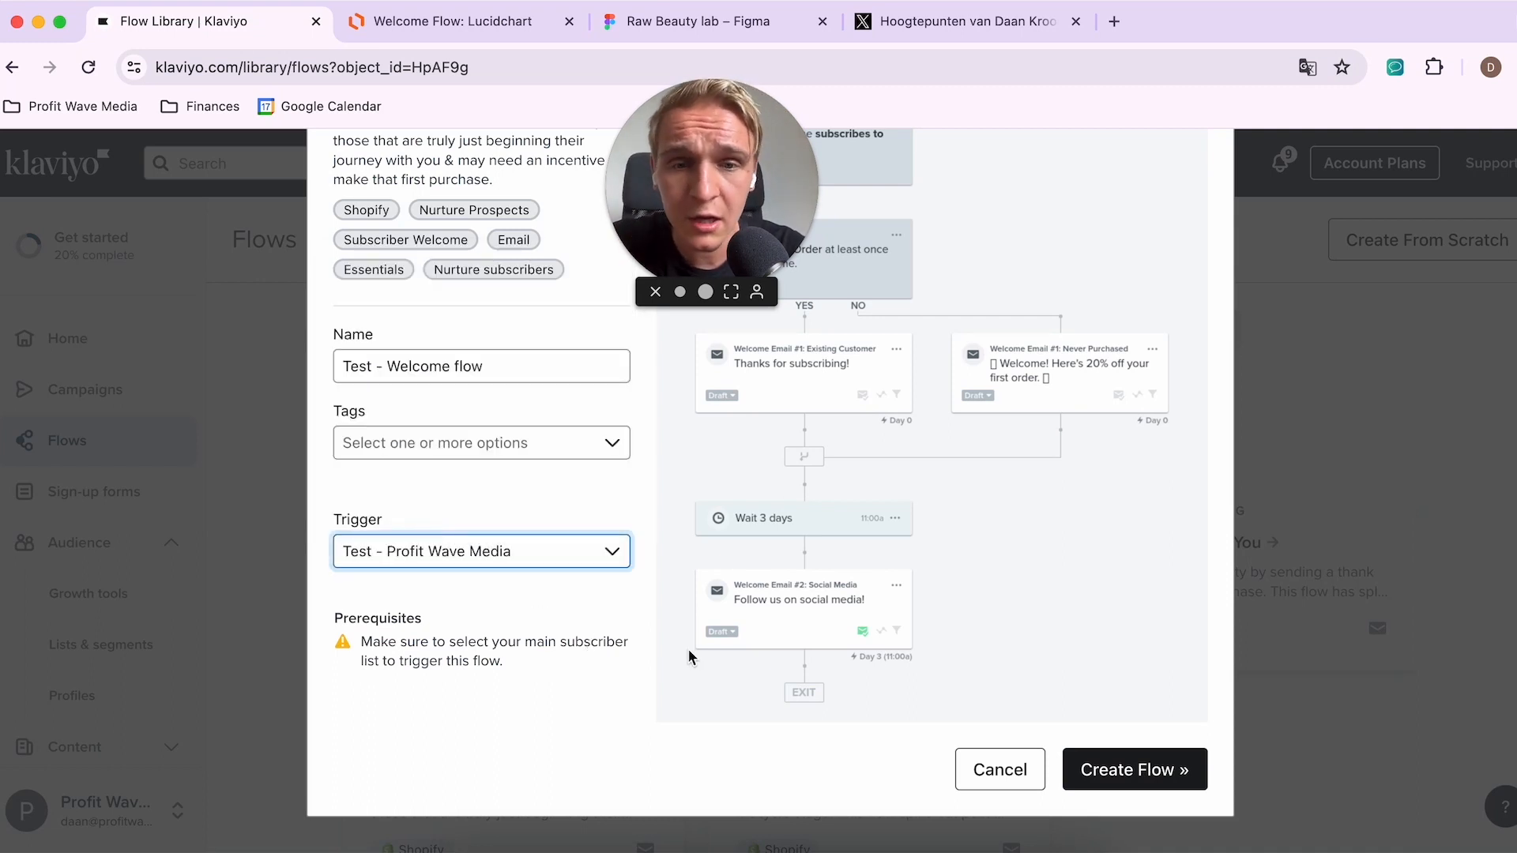
left_click(1132, 770)
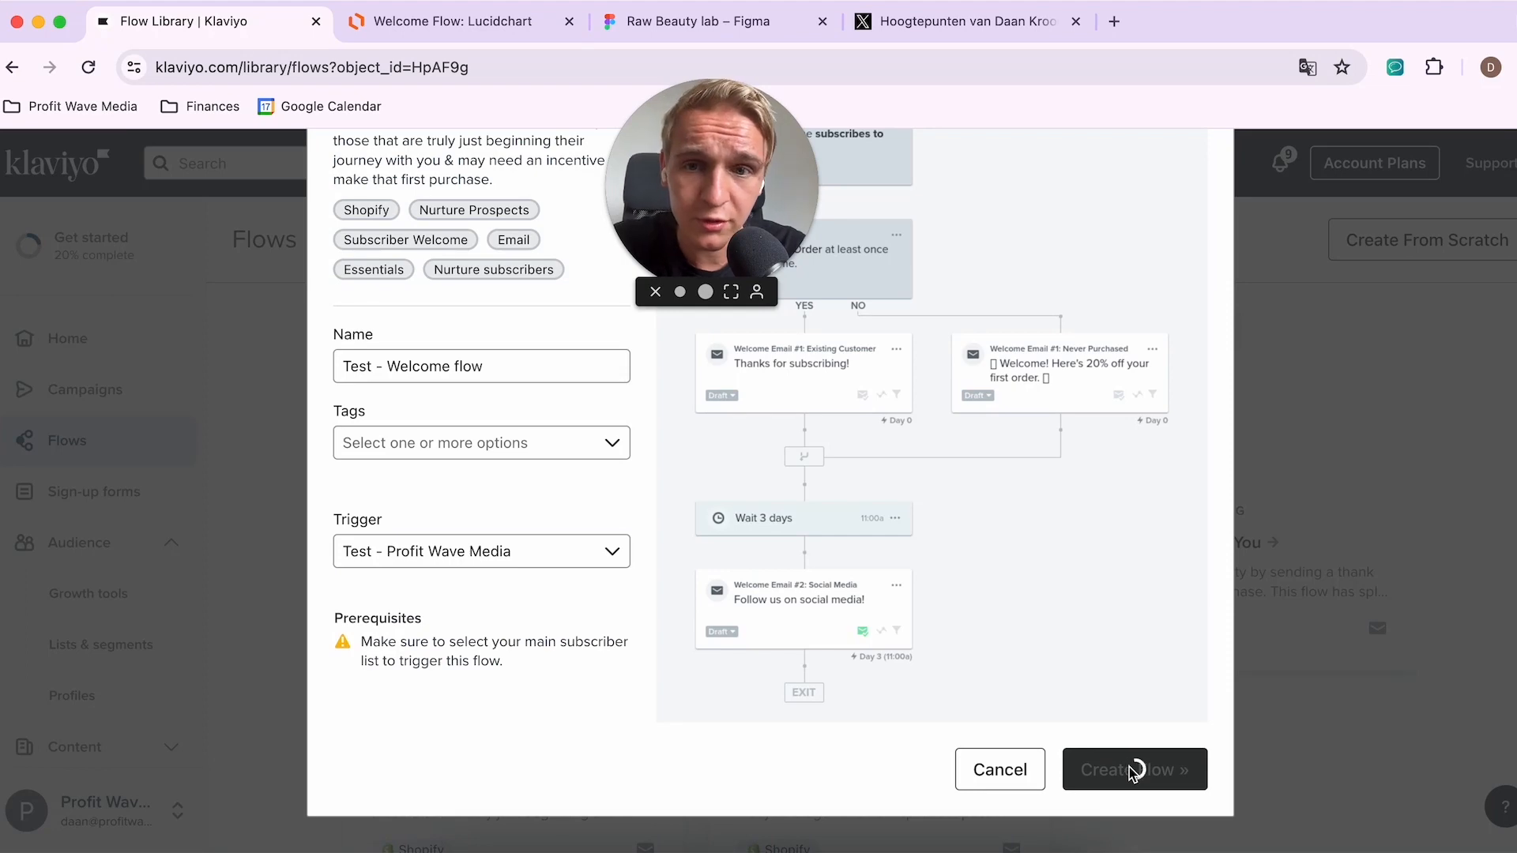
Step: Delete the conditional split in the welcome flow by removing its No path
scroll(1132, 774, "down", 6)
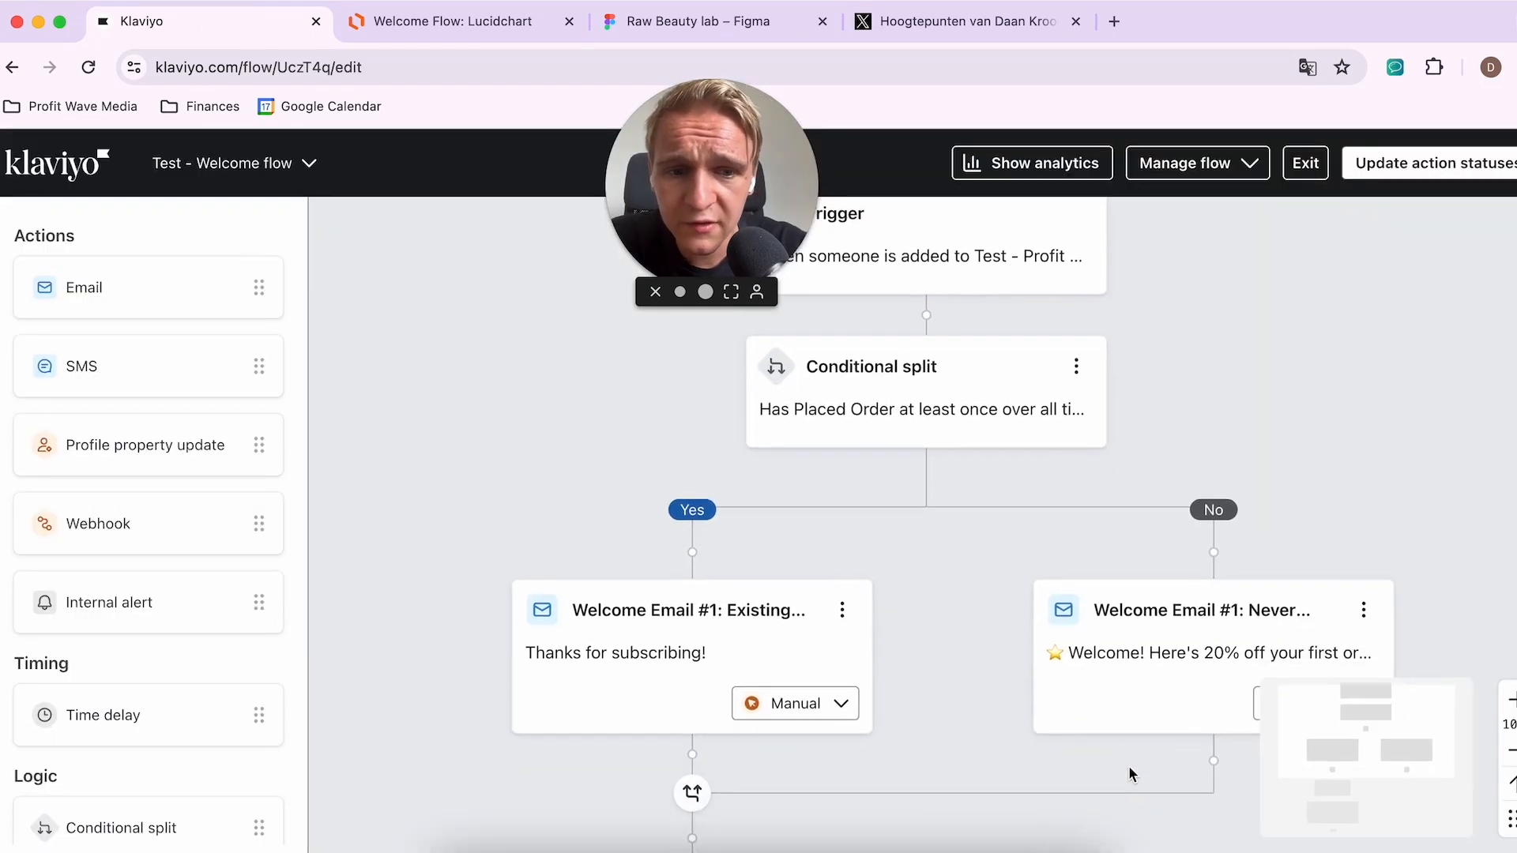
scroll(1133, 774, "up", 6)
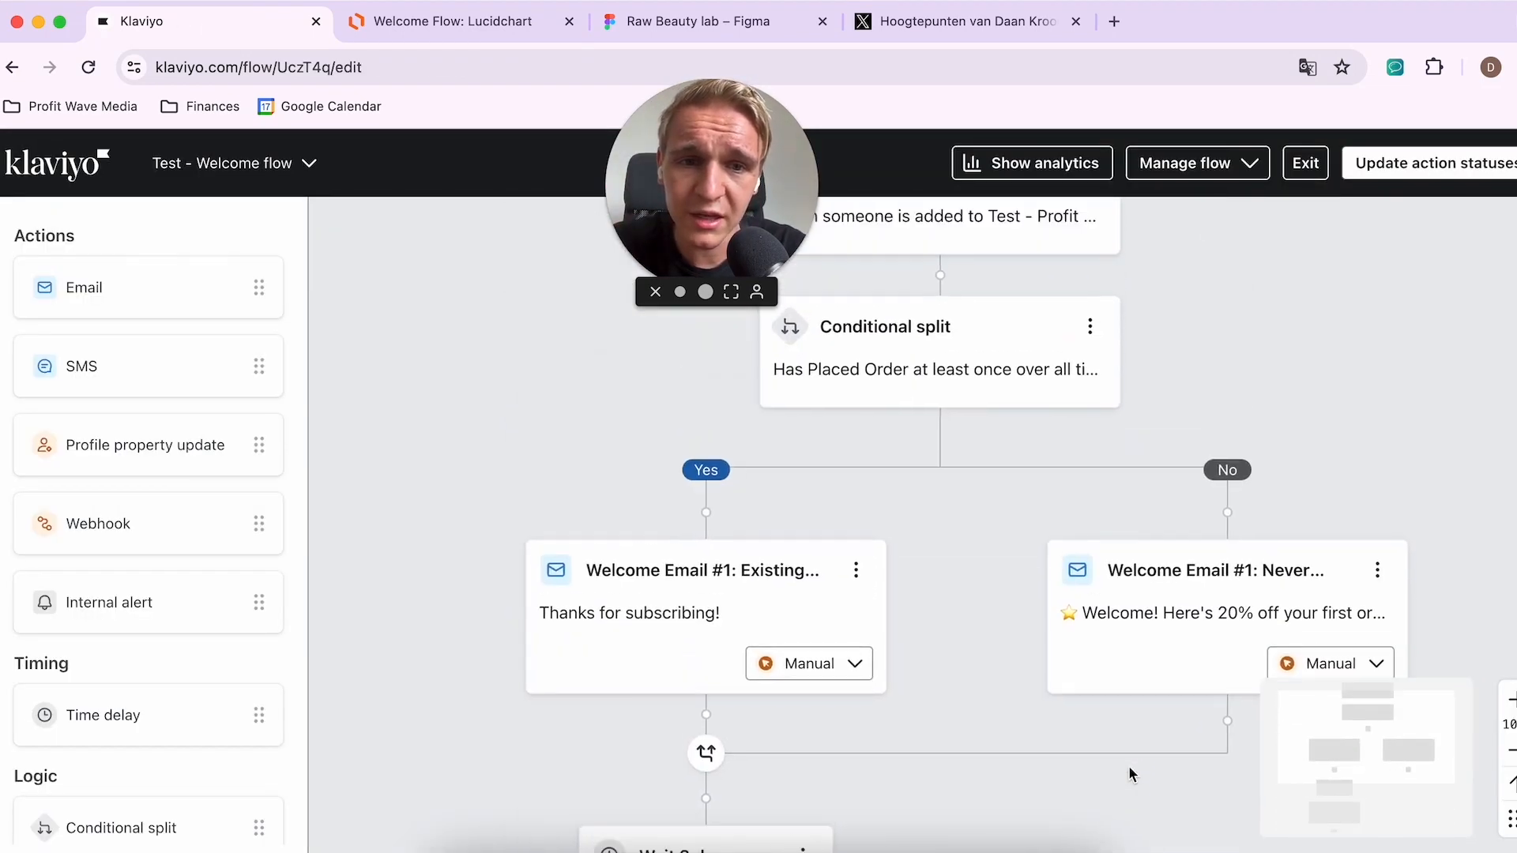
left_click(1090, 414)
left_click(1119, 496)
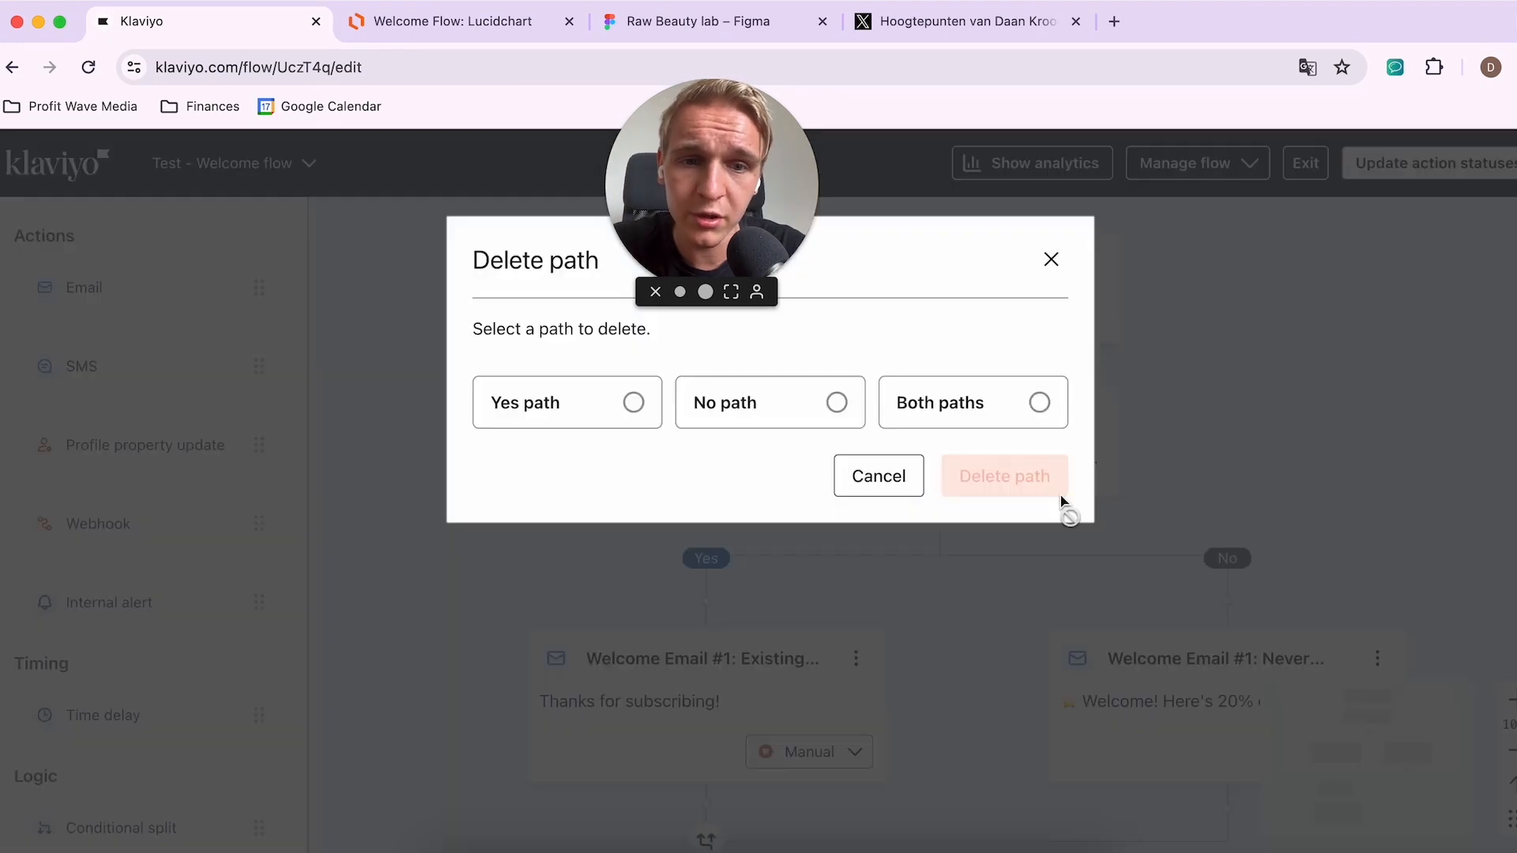
left_click(772, 406)
left_click(997, 518)
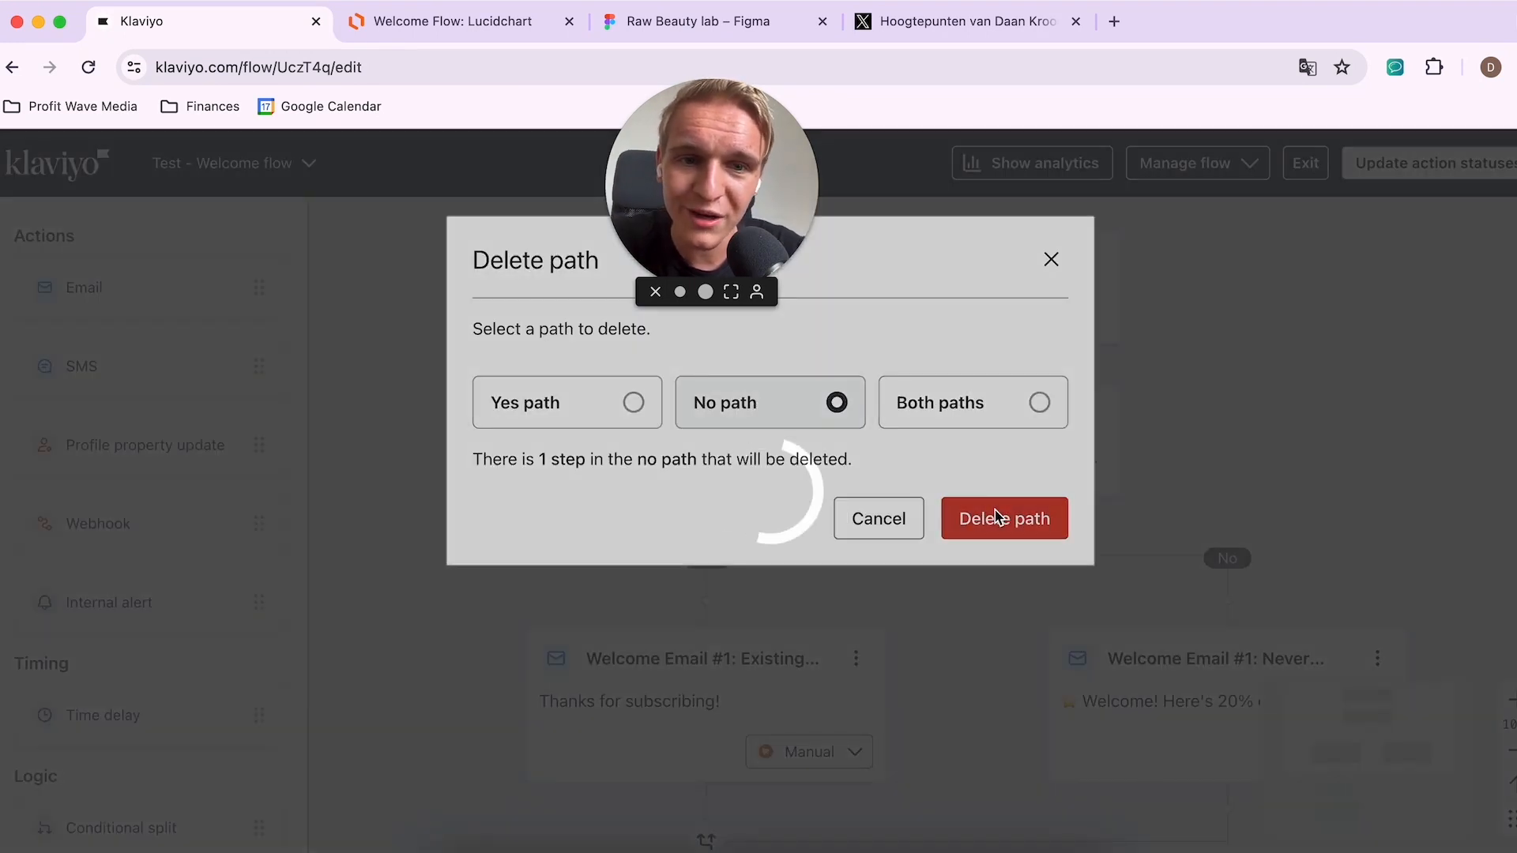
Step: Delete the remaining Welcome Email #1 and the 3-day time delay from the flow
left_click(1090, 415)
left_click(1124, 588)
left_click(1025, 433)
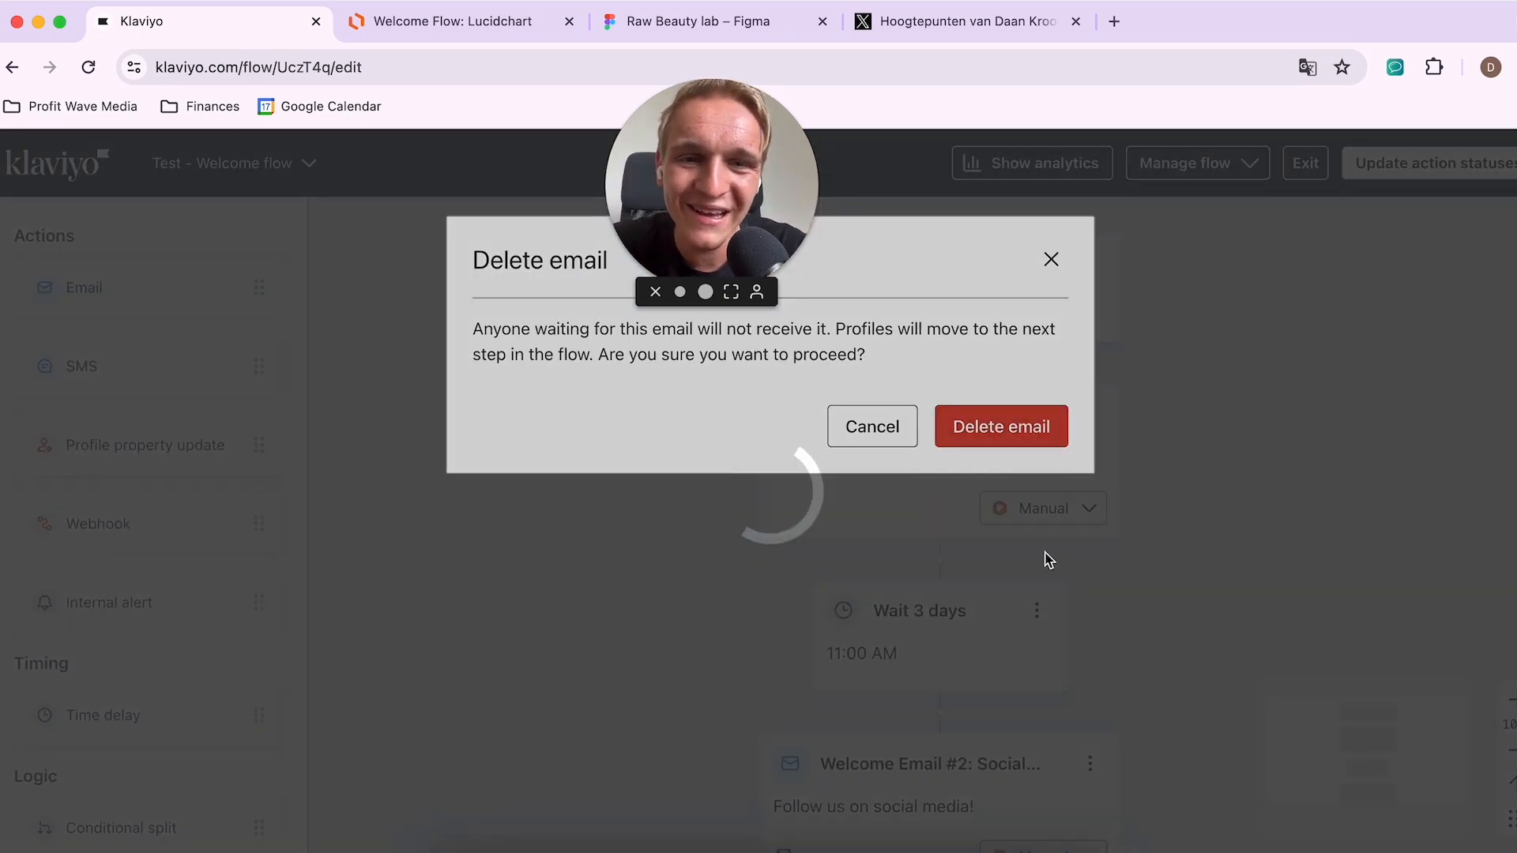
left_click(1040, 414)
left_click(1079, 504)
left_click(1019, 436)
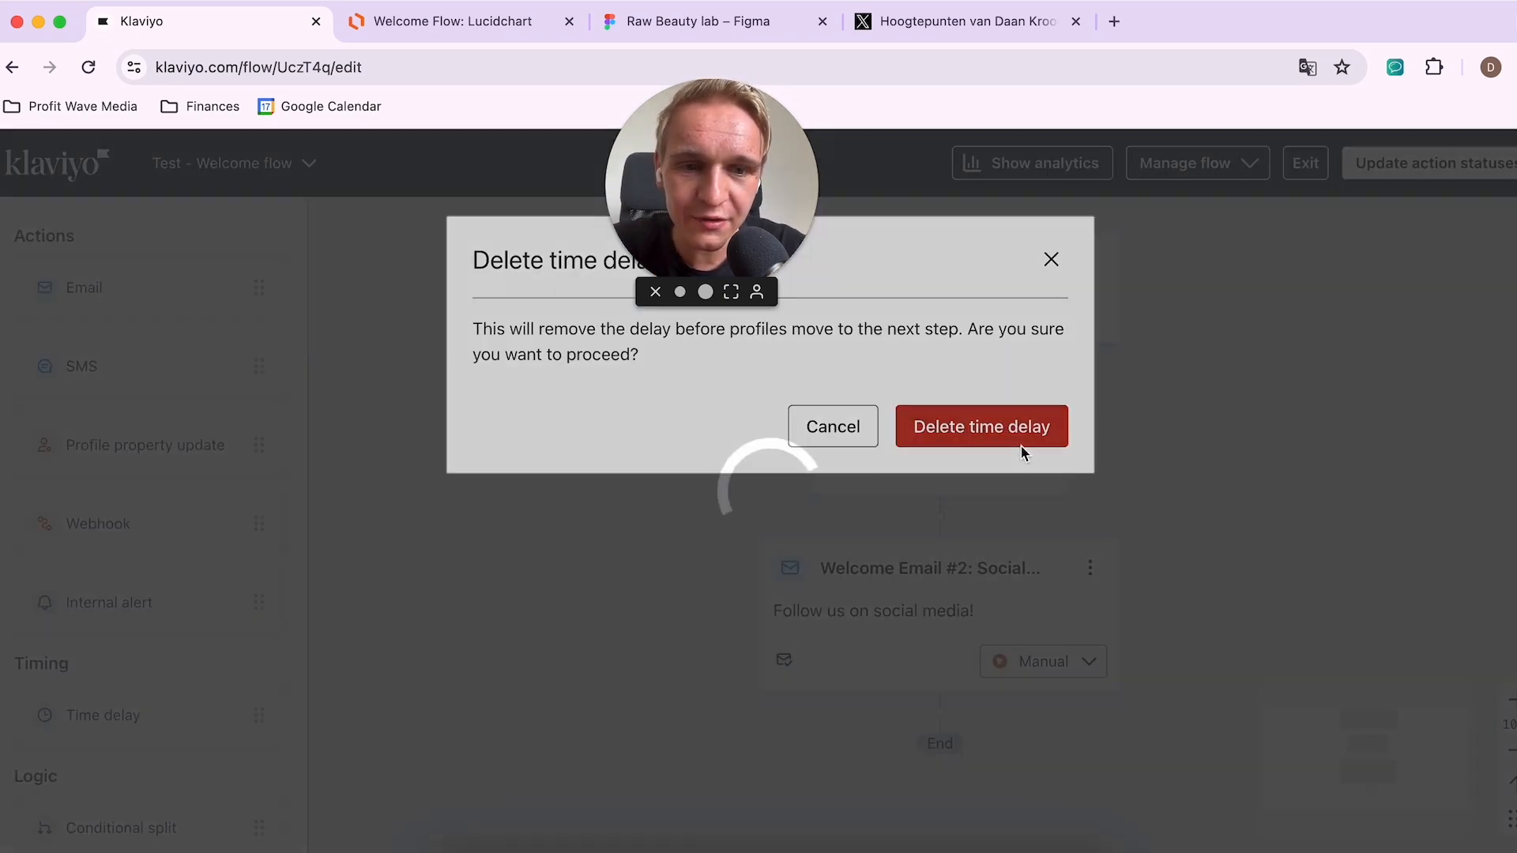
Step: Delete the Welcome Email #2 social media message from the flow
left_click(1091, 415)
left_click(1113, 585)
left_click(1005, 436)
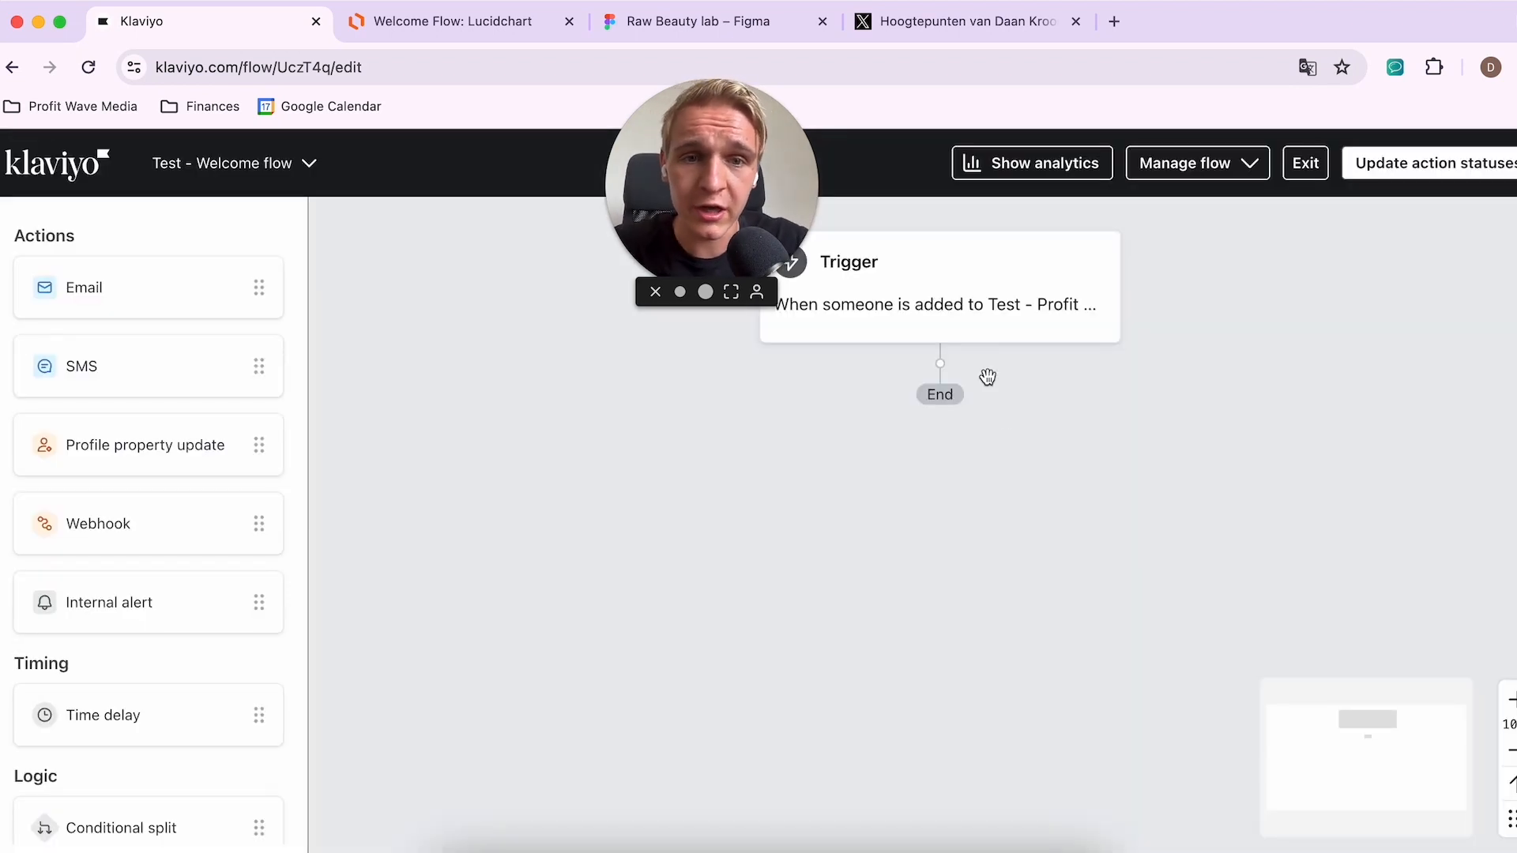
Step: Start a profile filter on the flow's trigger using the condition What someone has done (or not done)
left_click(935, 259)
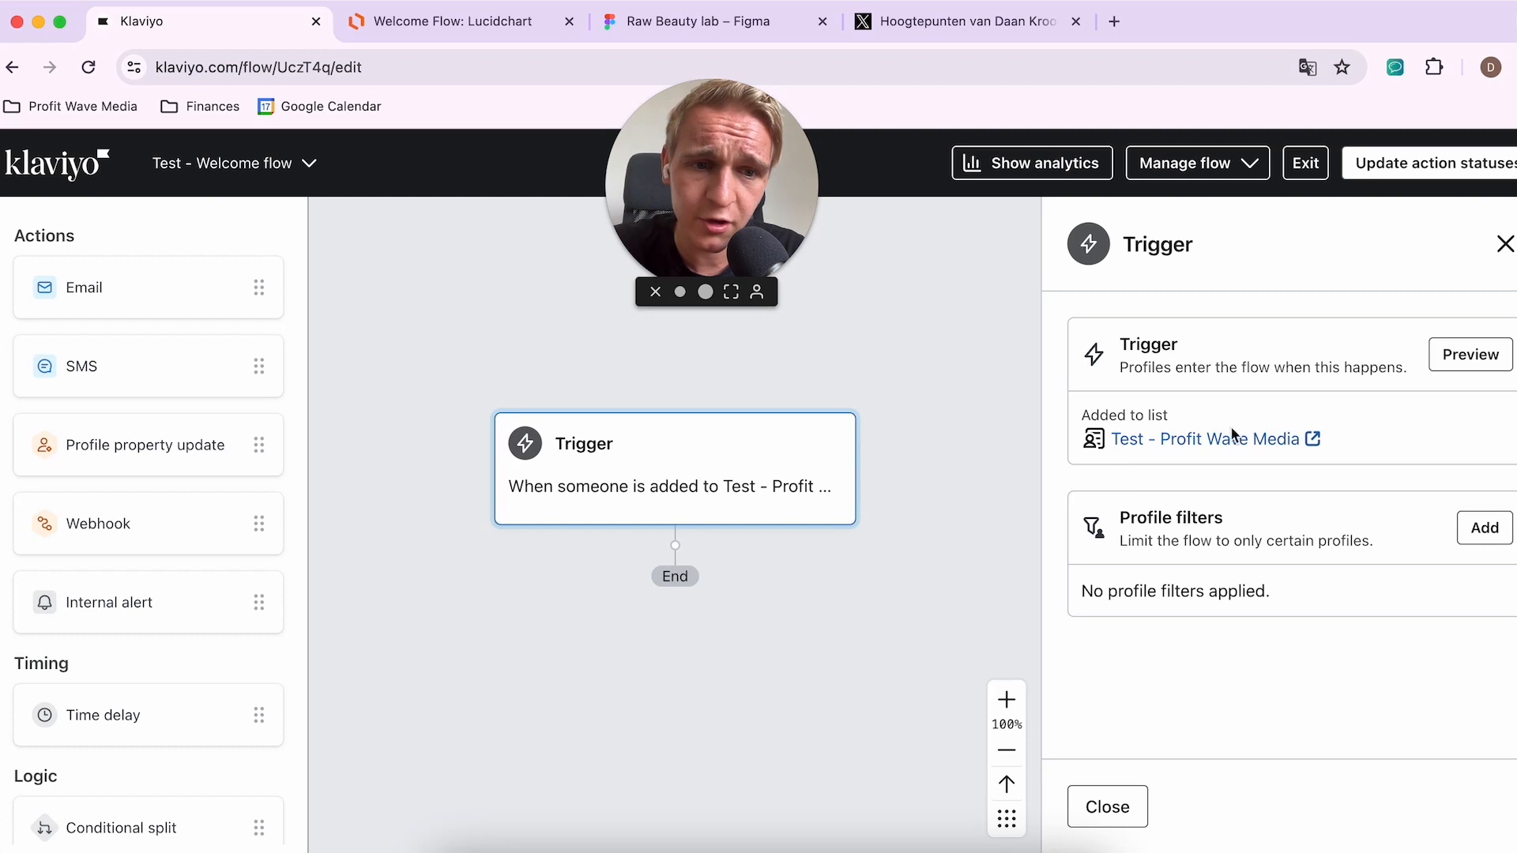
left_click(1482, 528)
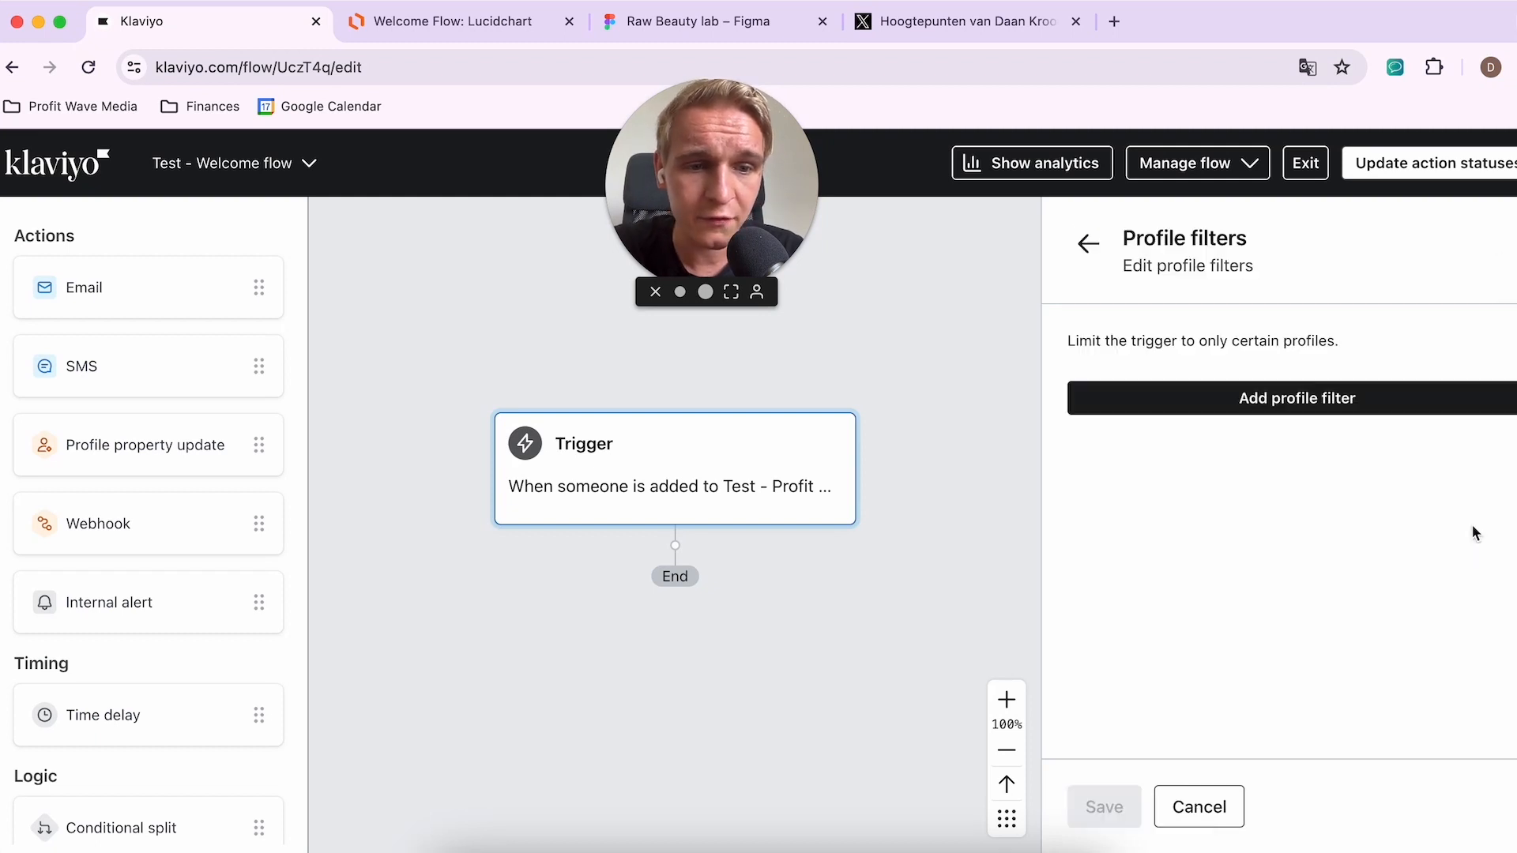
left_click(1317, 399)
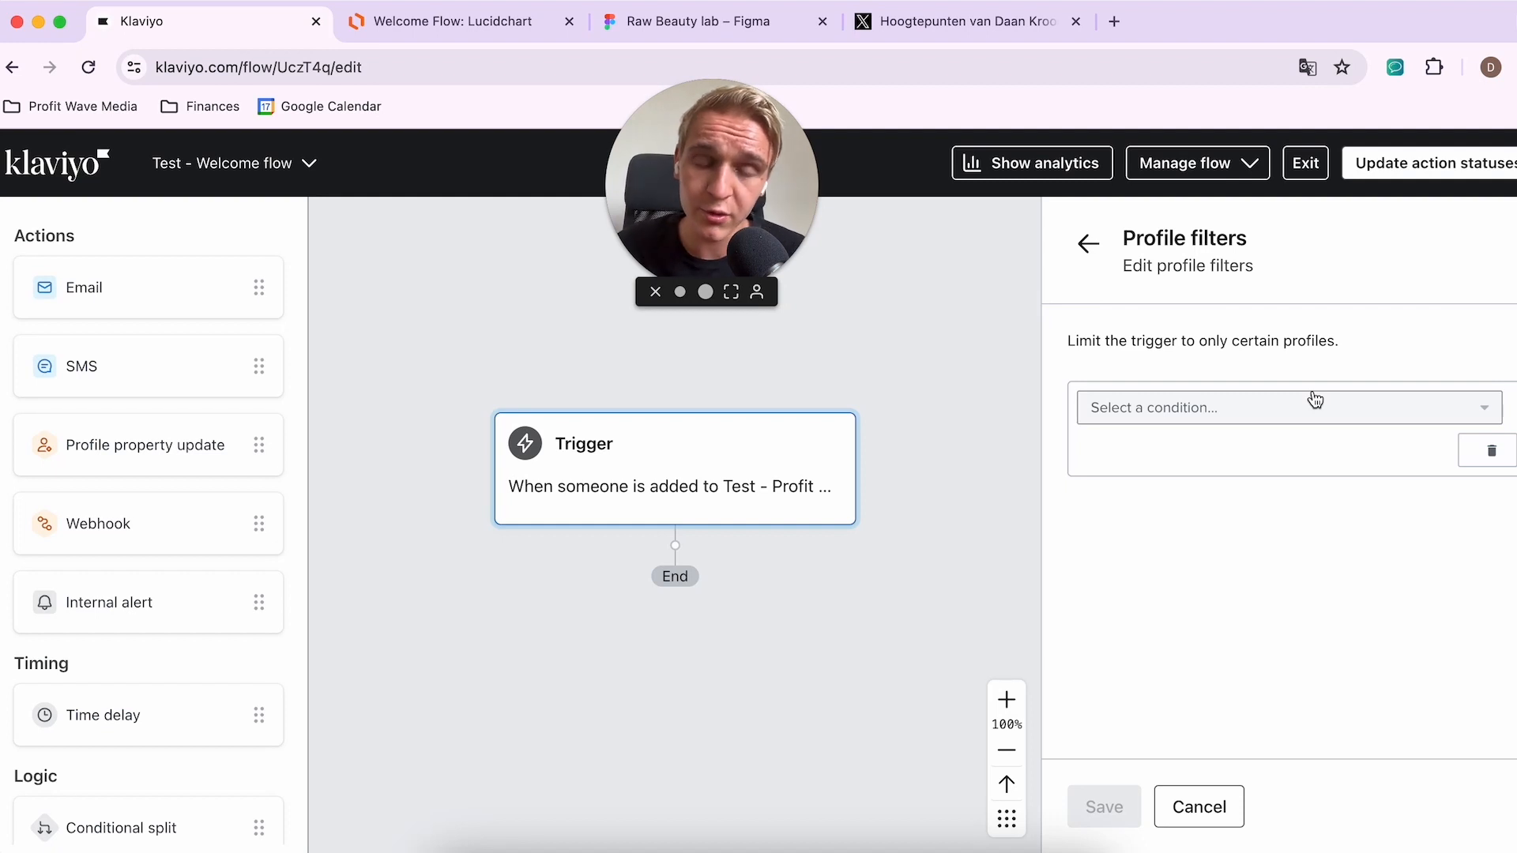
left_click(1315, 401)
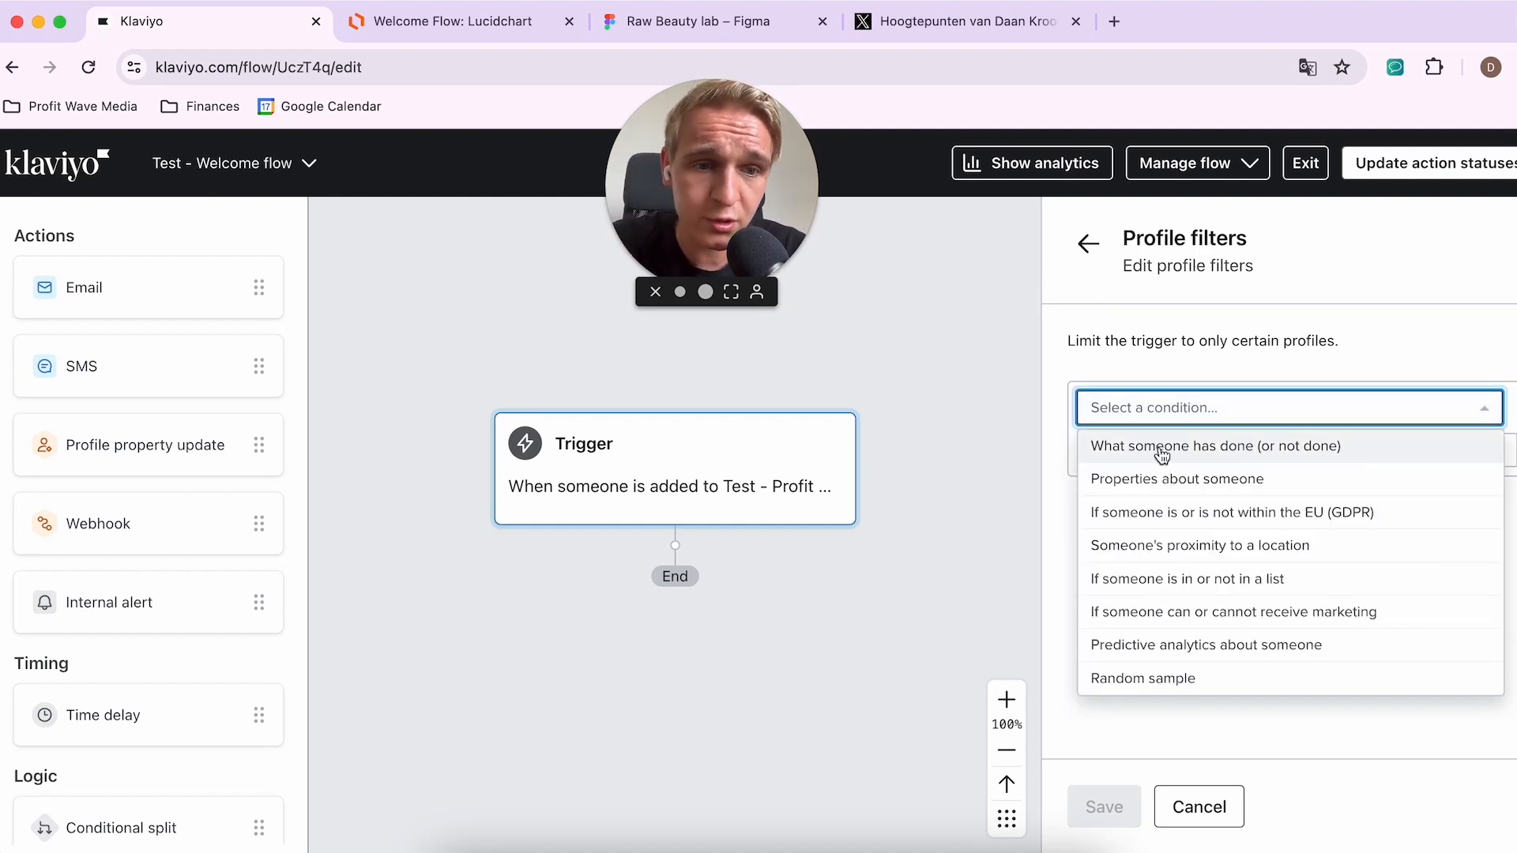
left_click(1189, 455)
Step: Set the filter to Placed Order zero times in the last 30 days, save it, and close the trigger settings
left_click(1249, 451)
left_click(1240, 503)
type("place")
left_click(1251, 581)
left_click(1270, 490)
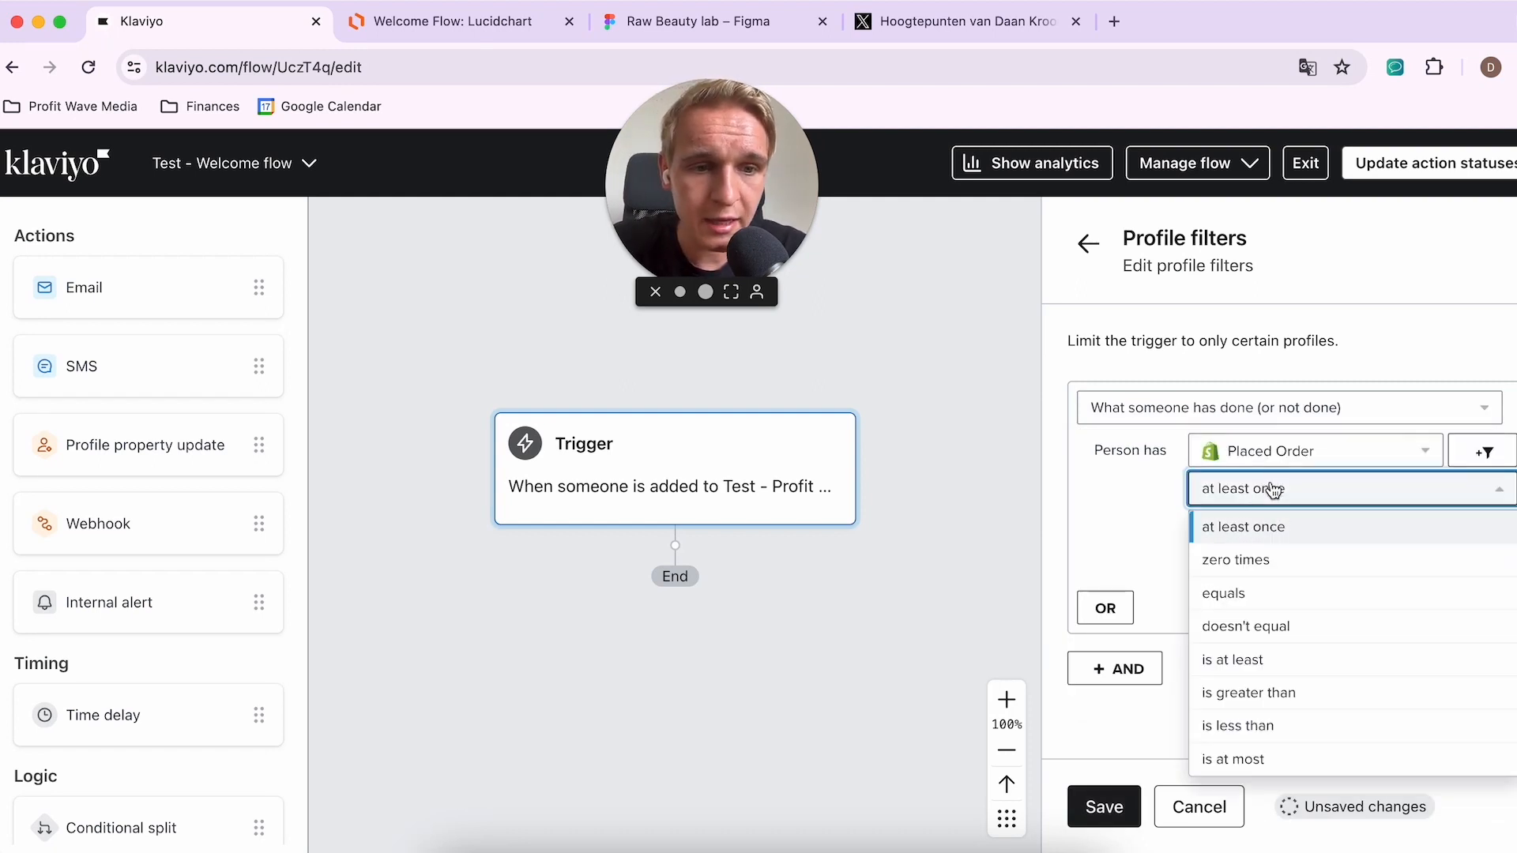
left_click(1233, 559)
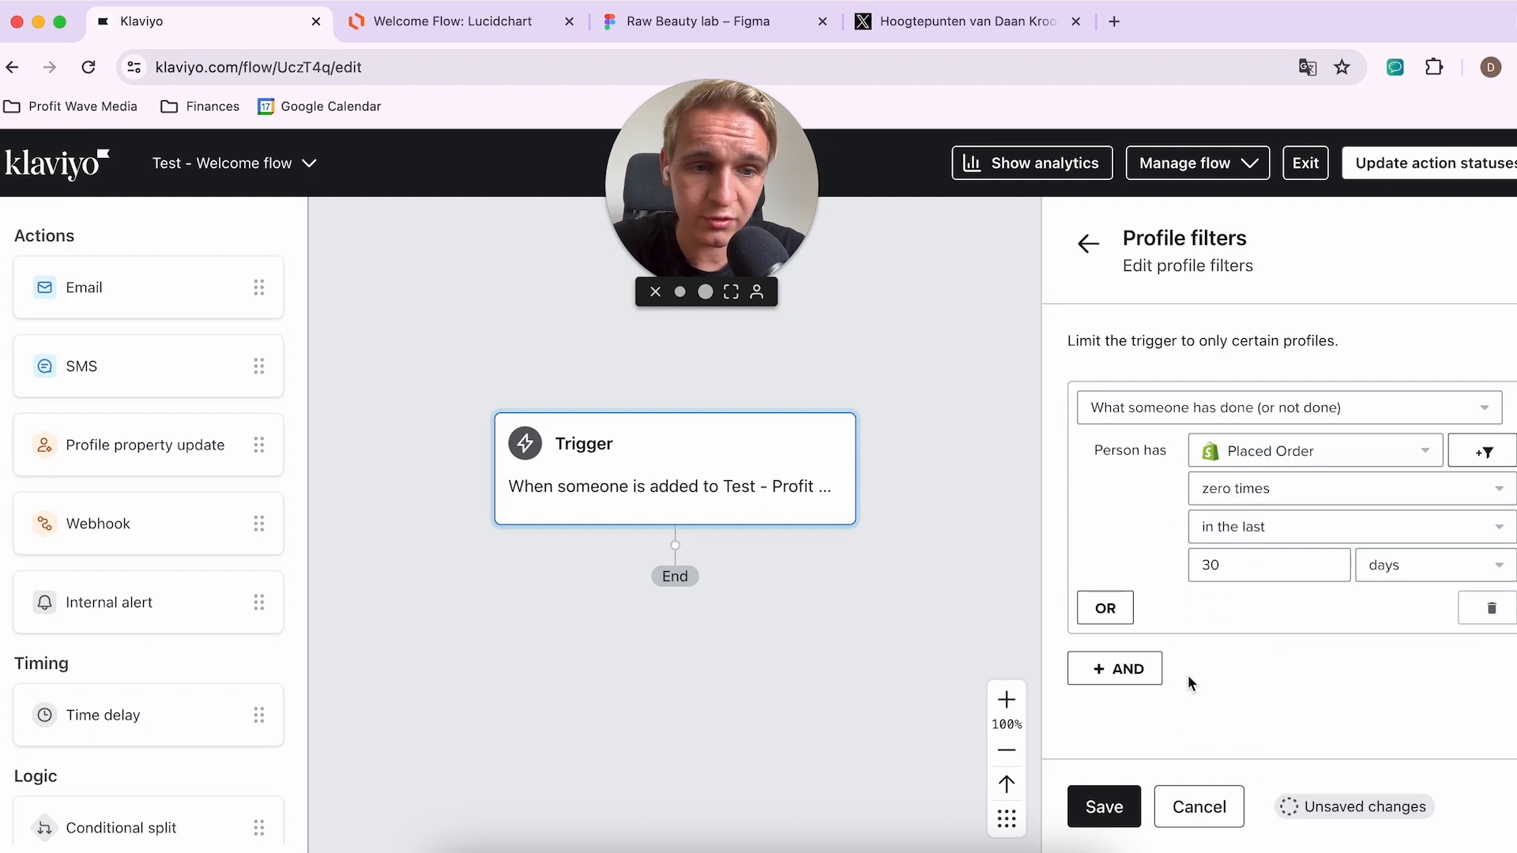
left_click(1104, 808)
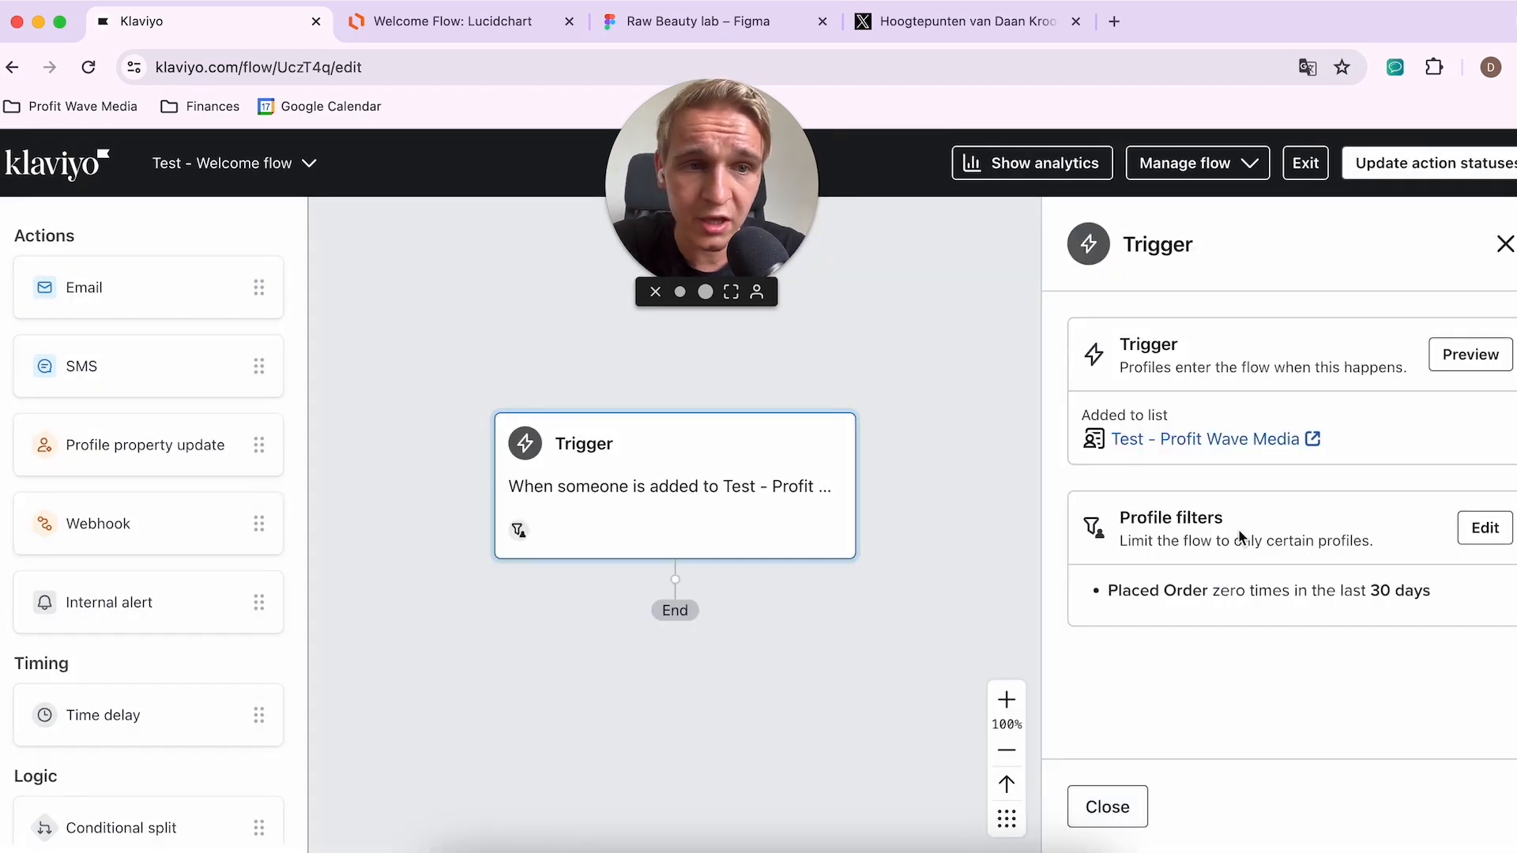
left_click(1505, 244)
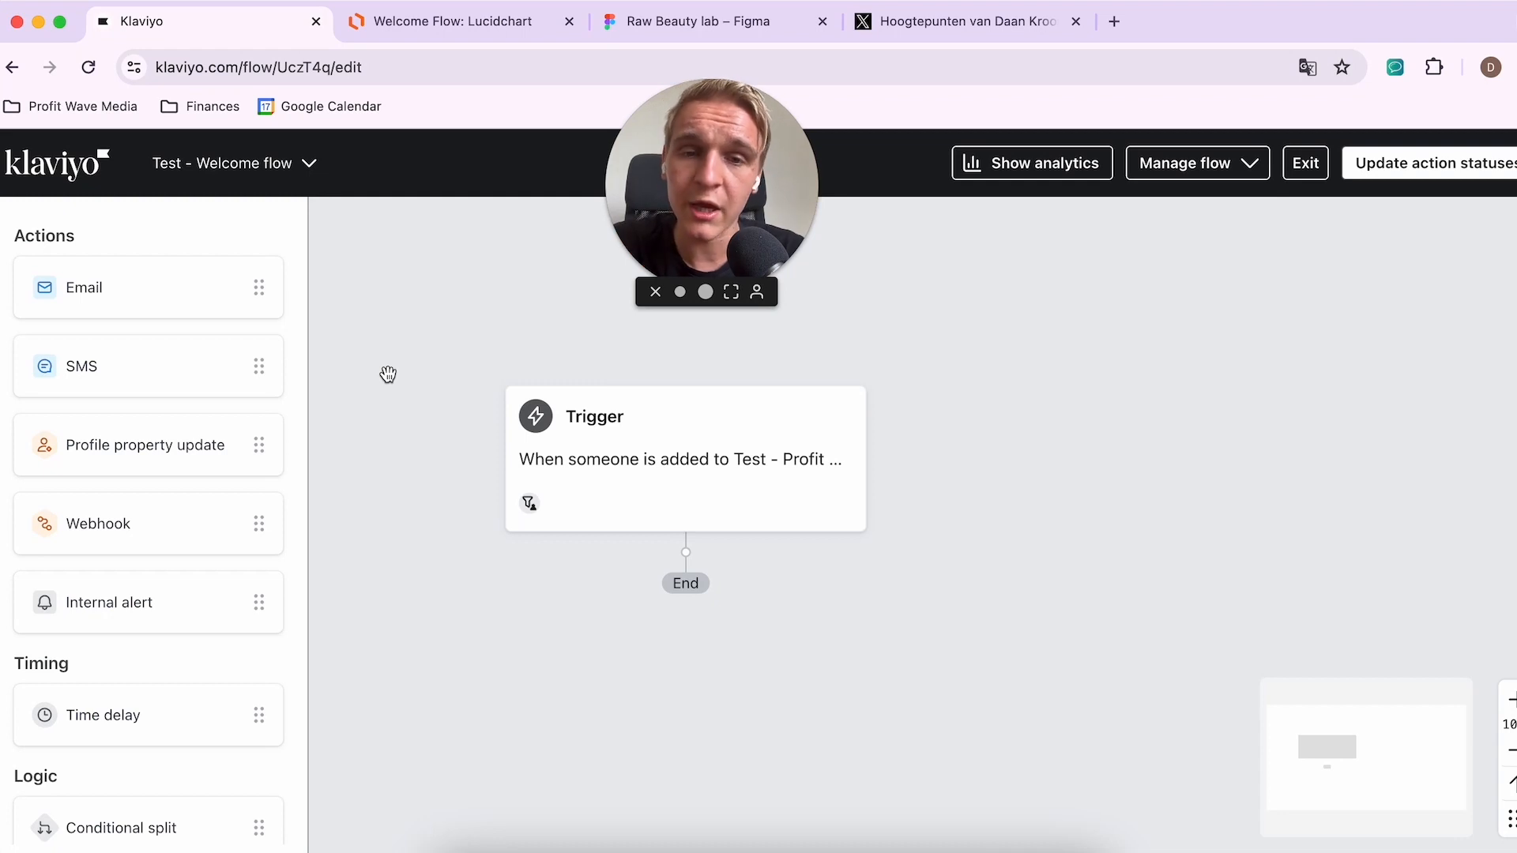
Step: Add an email to the flow directly after the trigger
left_click_drag(180, 267, 664, 562)
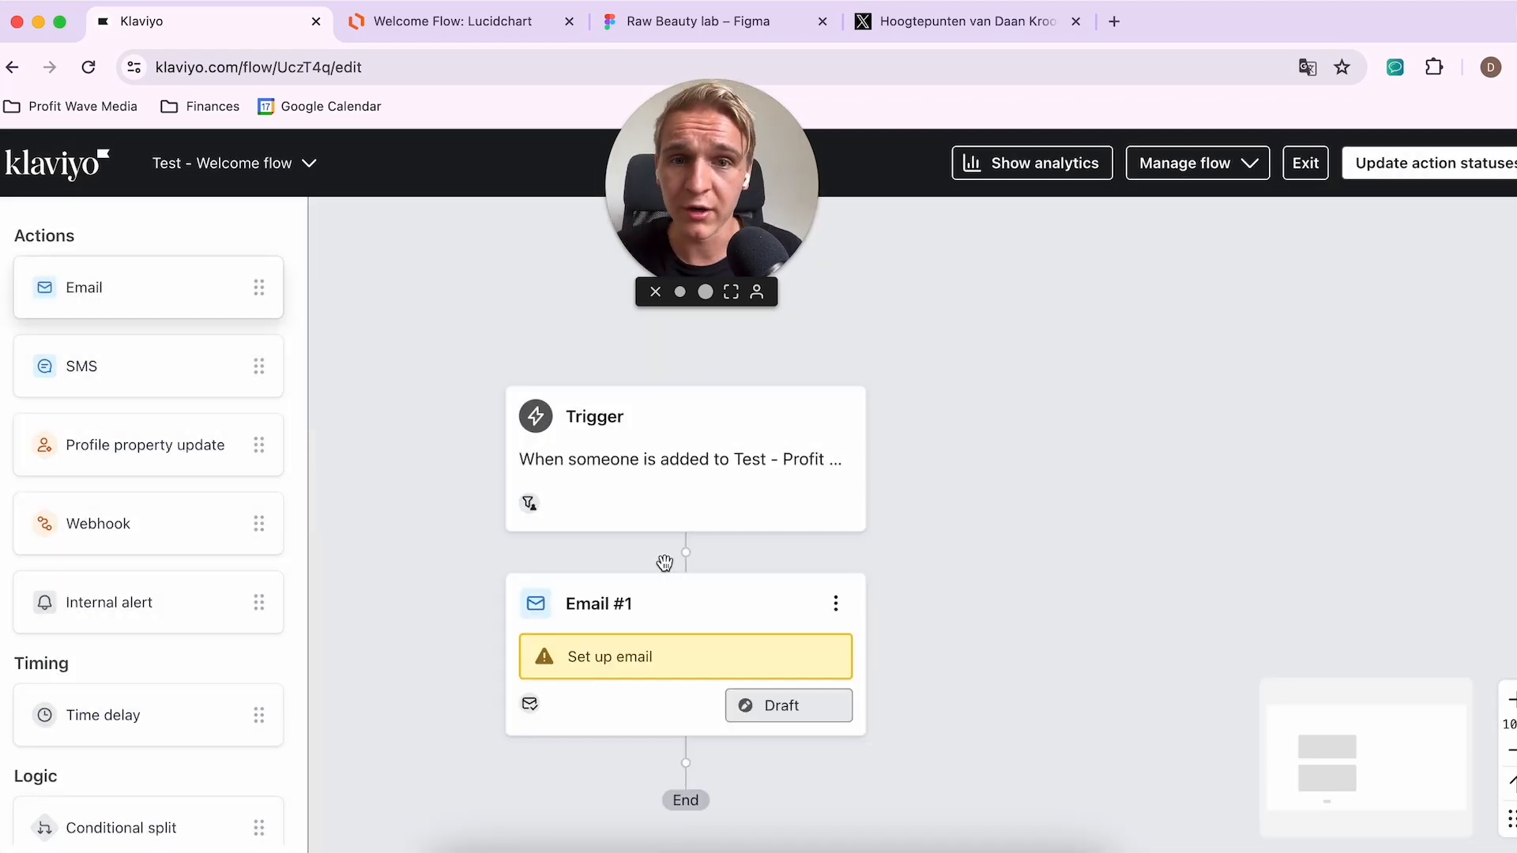
scroll(119, 356, "down", 2)
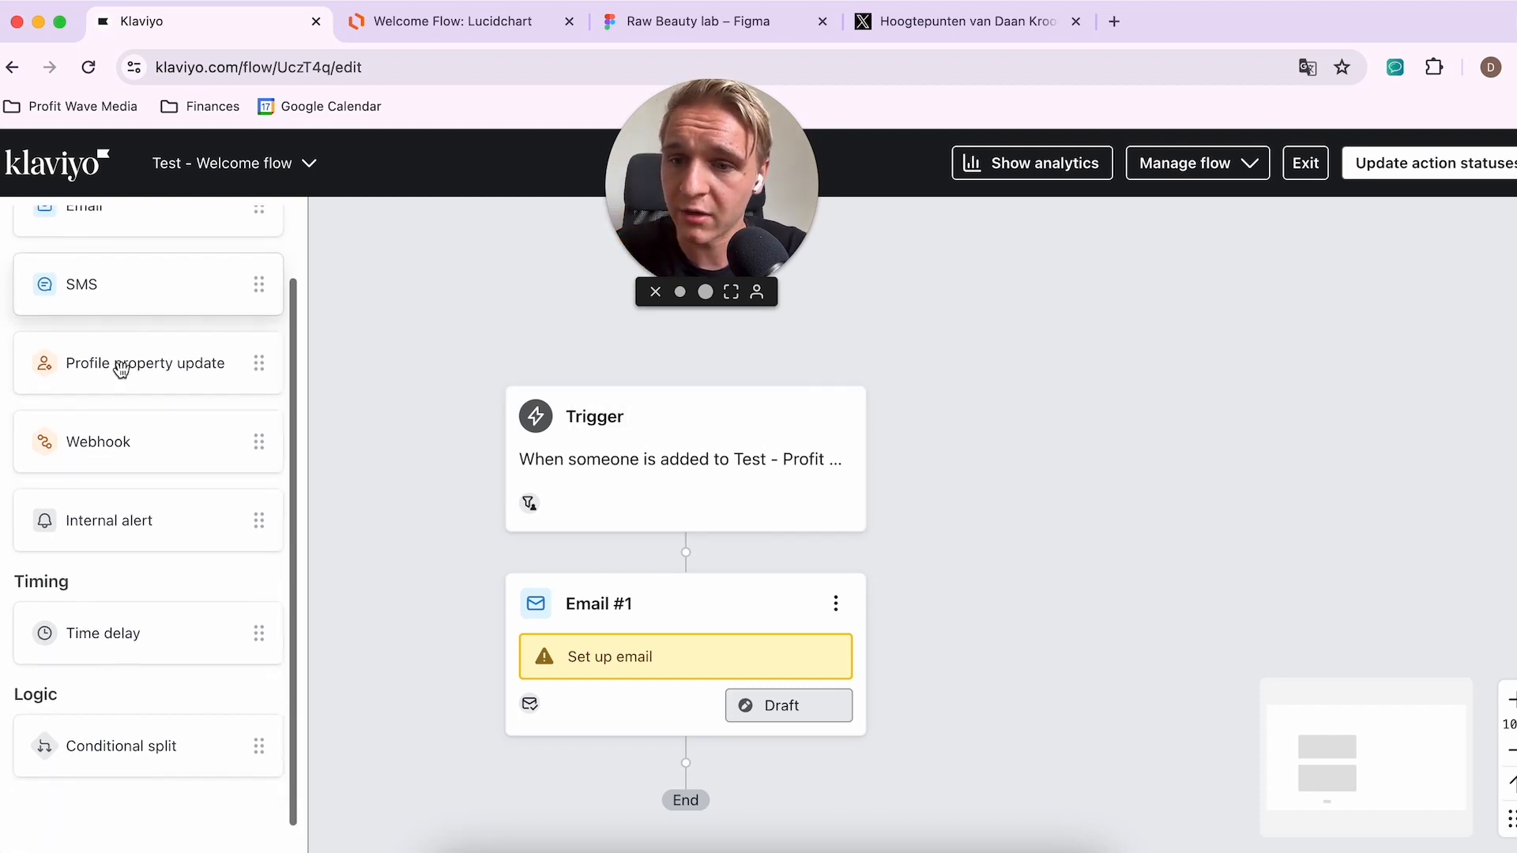
scroll(197, 639, "up", 2)
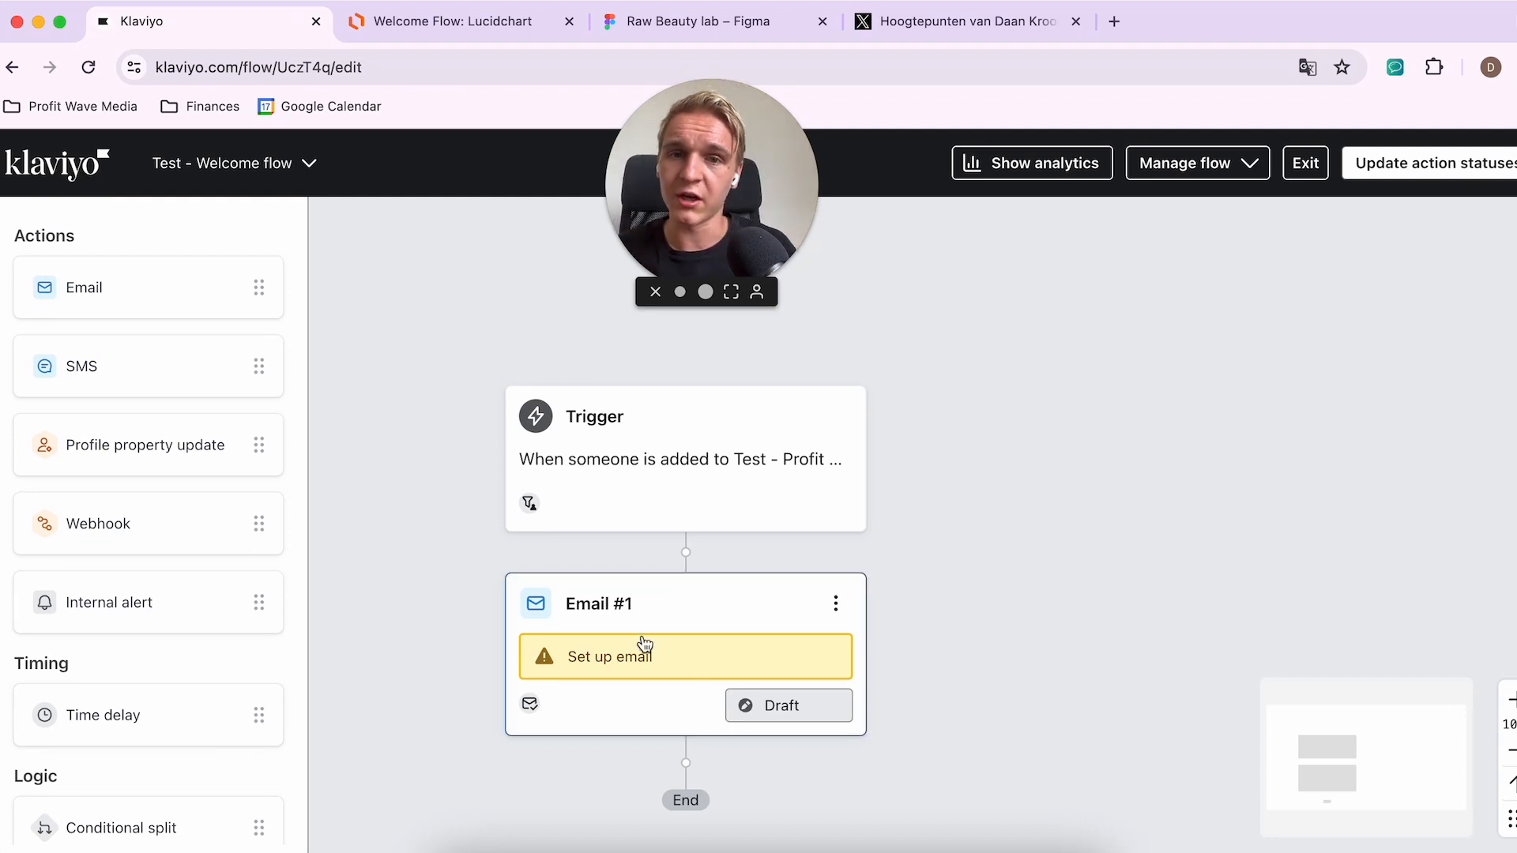
Step: Open the details of the new email and go to its full message content page
left_click(645, 644)
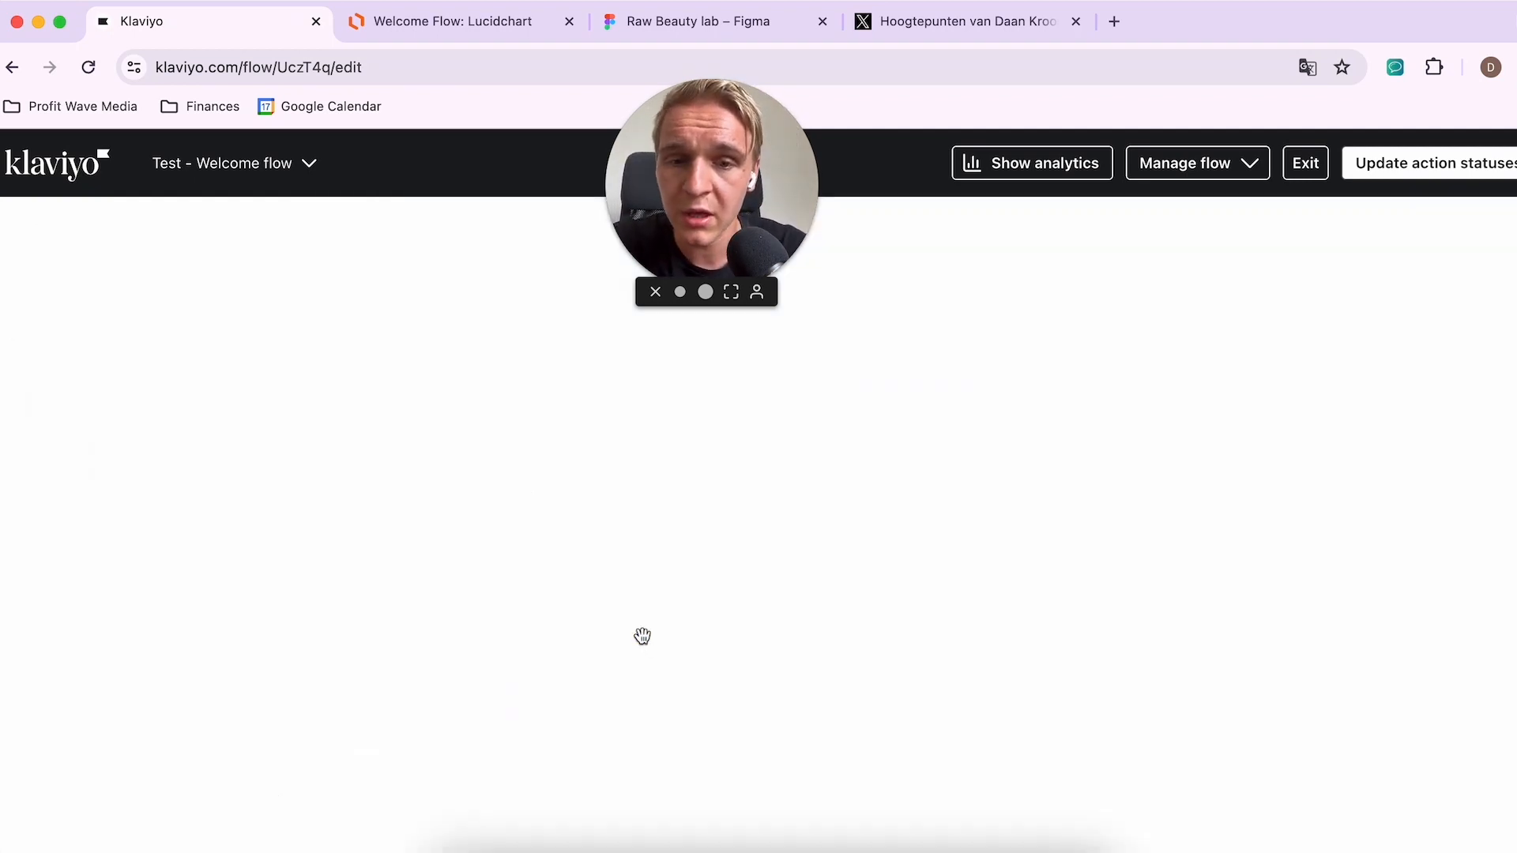
scroll(1343, 506, "down", 1)
scroll(1431, 399, "down", 2)
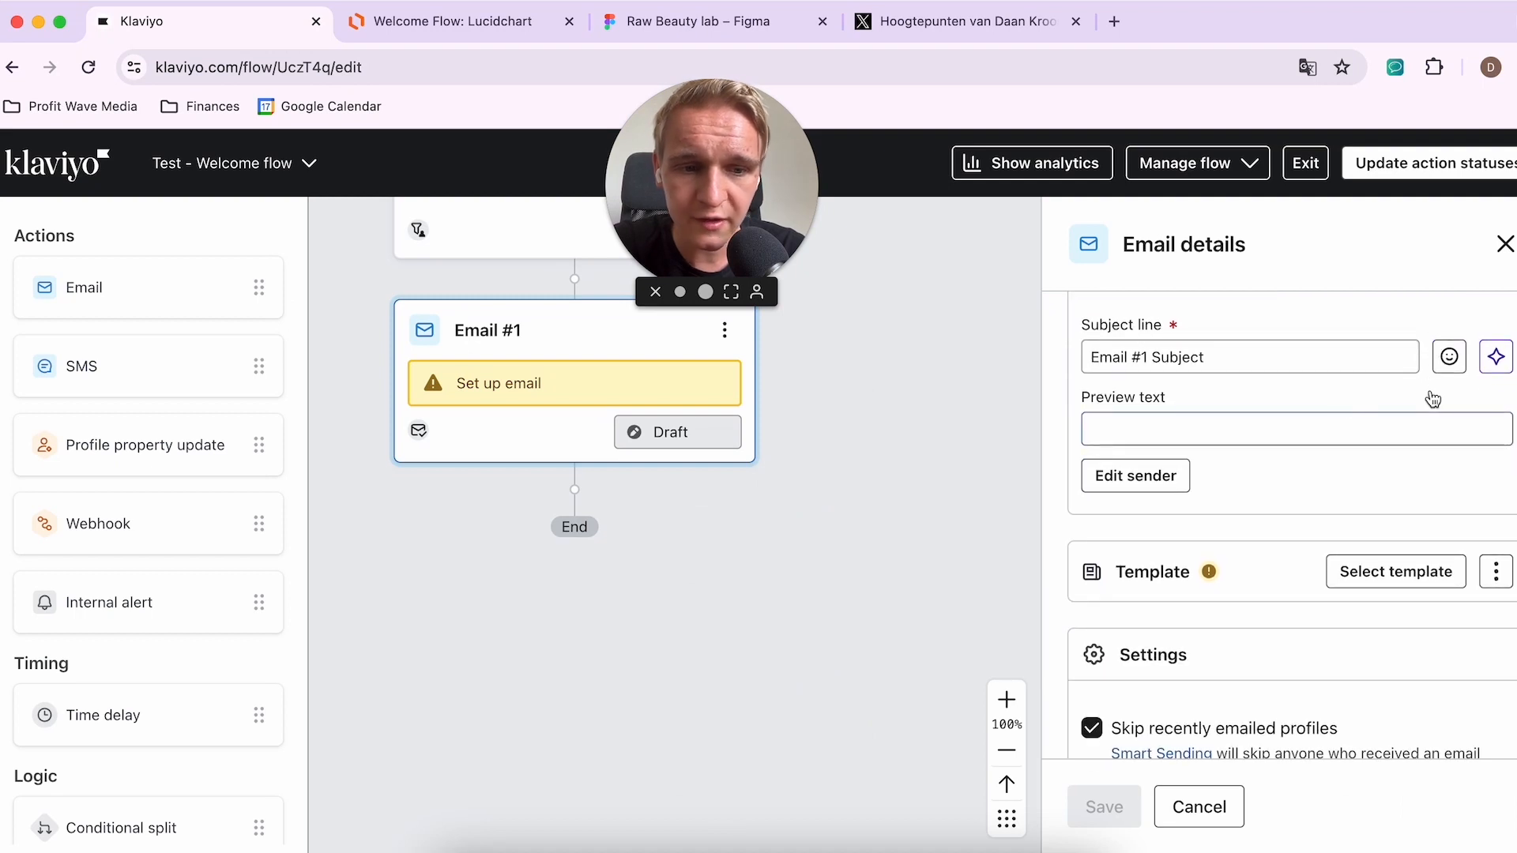
left_click(725, 333)
left_click(743, 378)
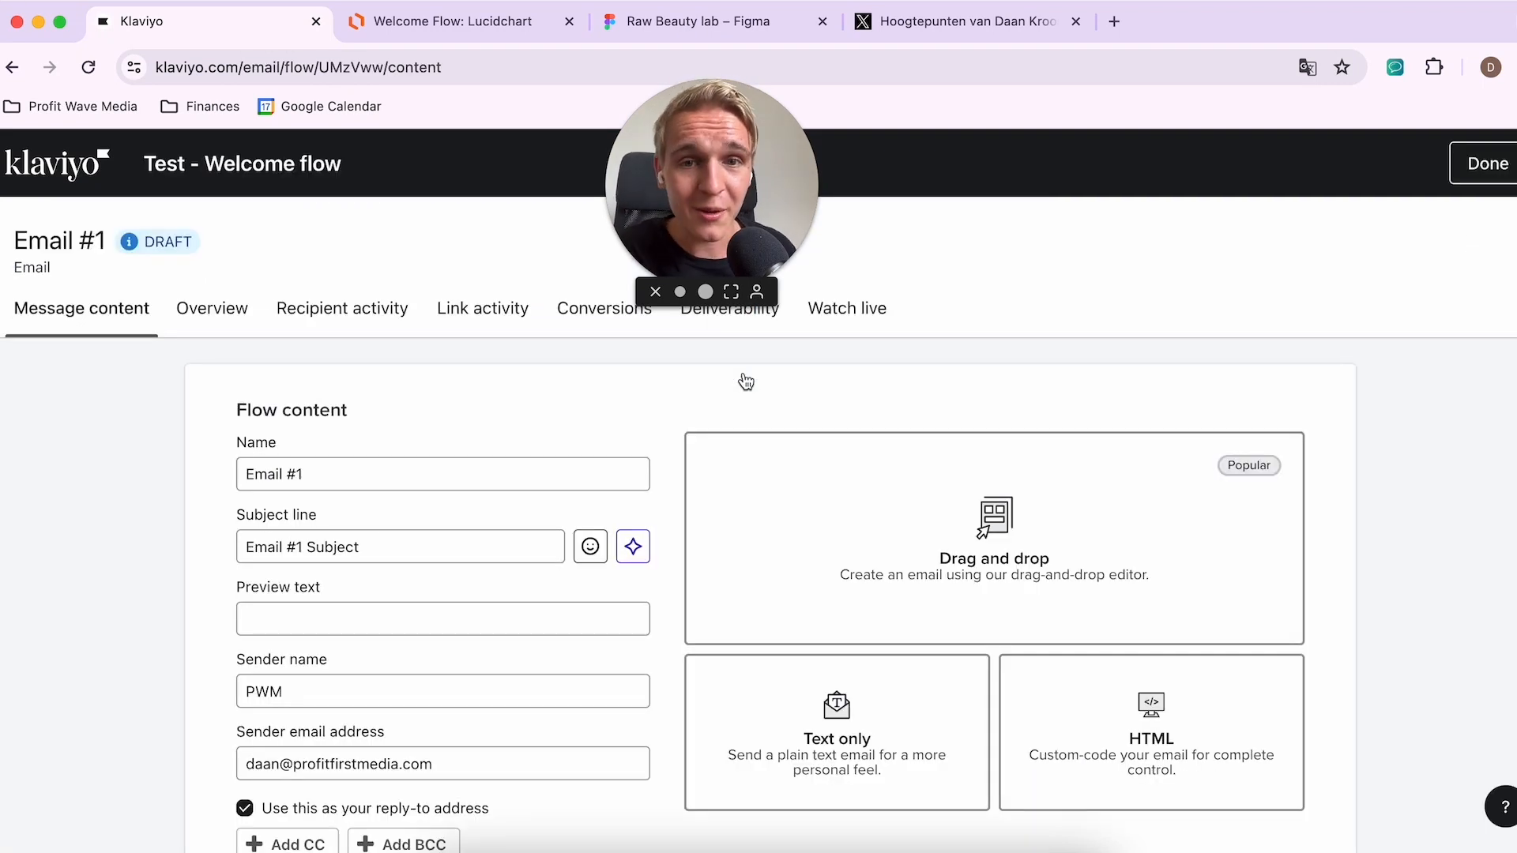
Step: Rename the email "Welcome Email #1"
scroll(745, 380, "down", 1)
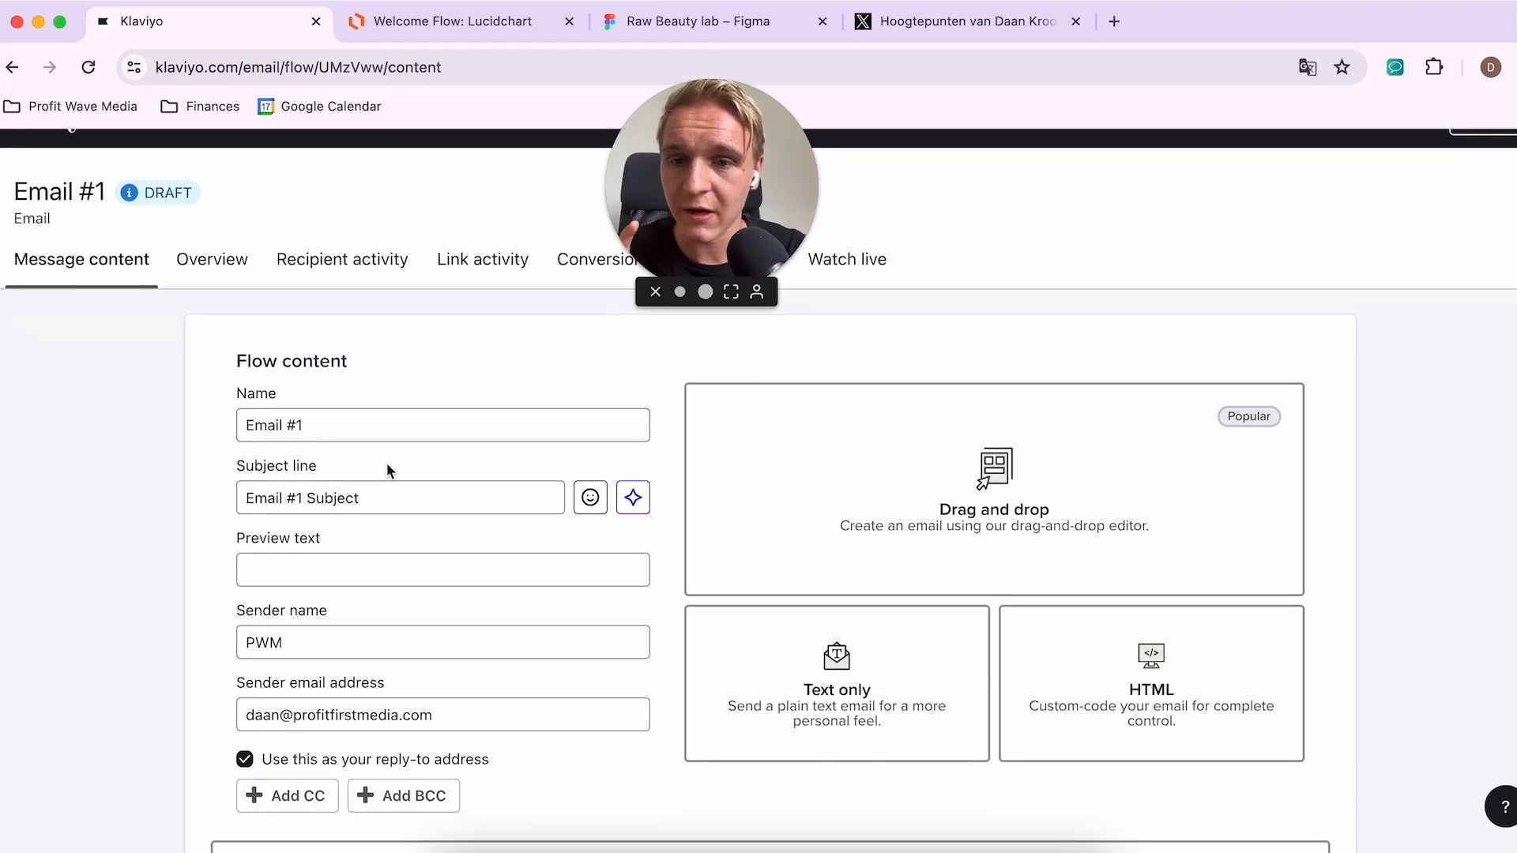
left_click_drag(383, 485, 255, 498)
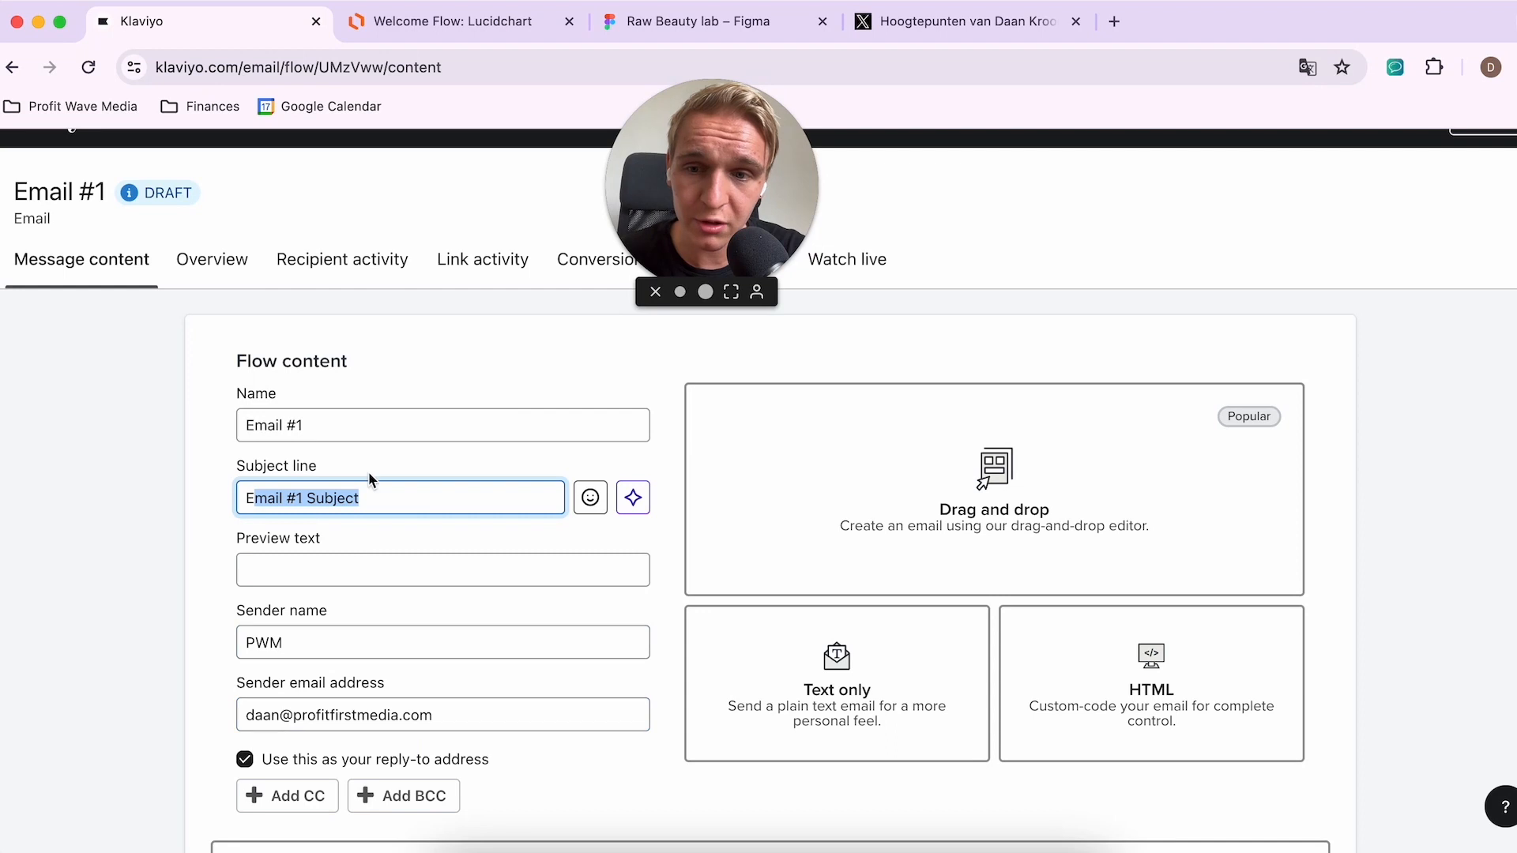
left_click(365, 428)
left_click(245, 428)
type("Welcome")
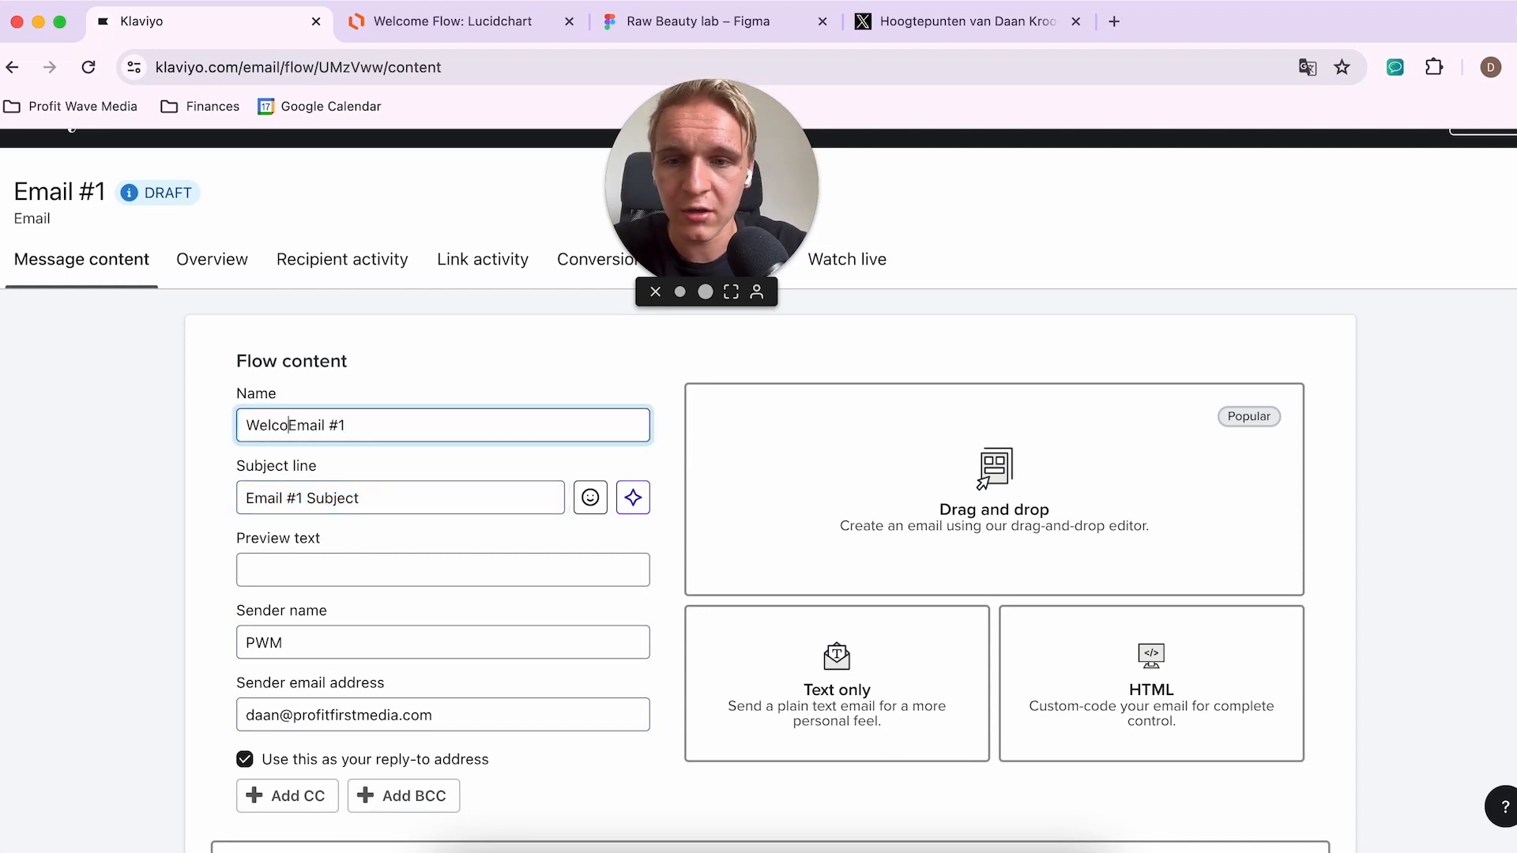
Step: Set the subject line to "Here is your 10% discount" and the preview text to "Welcome to Profit Wave Media"
triple_click(407, 496)
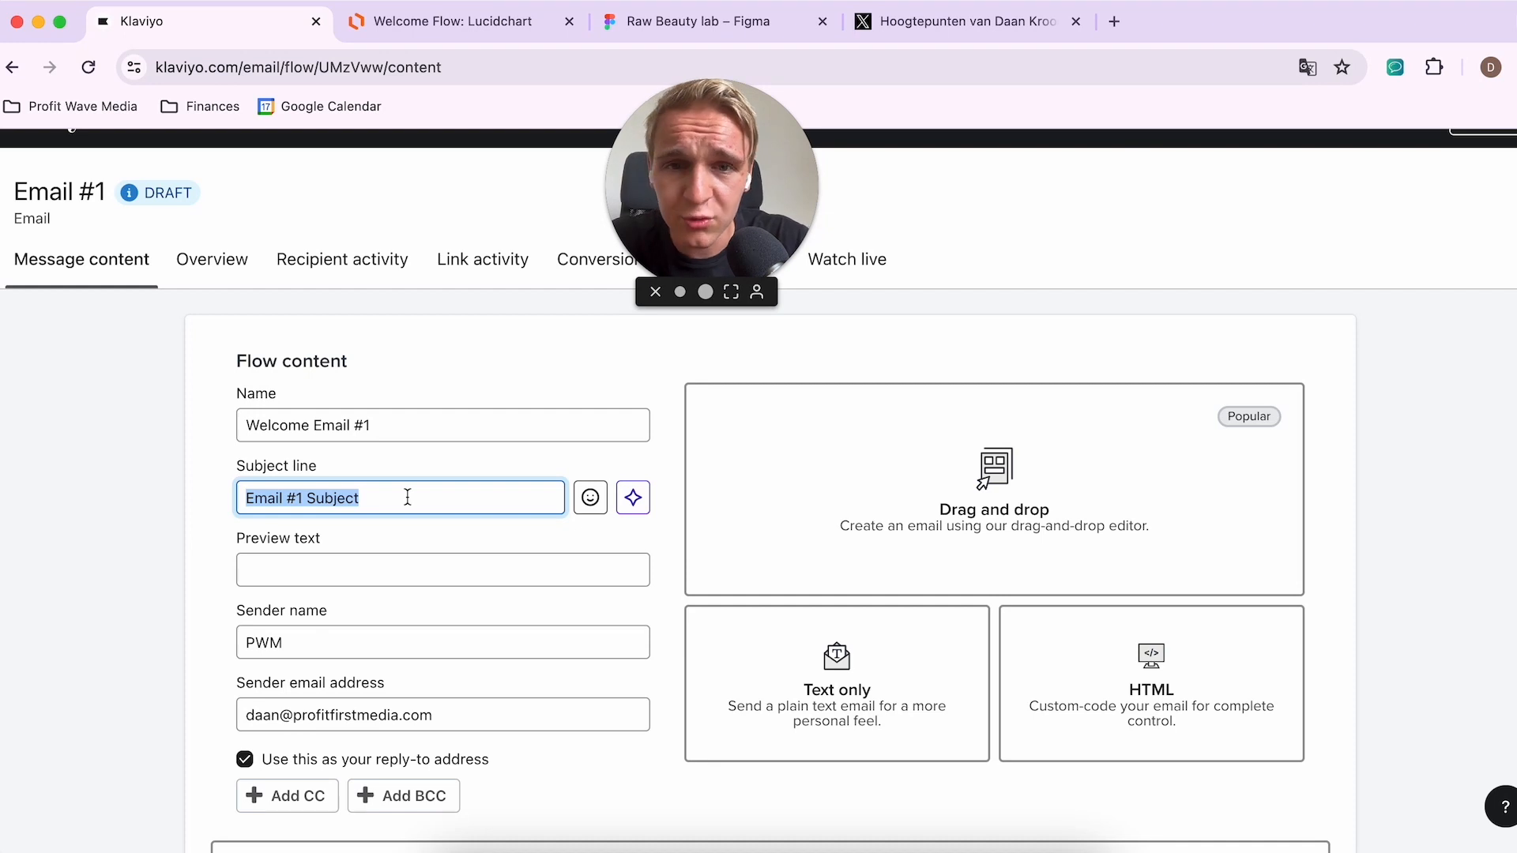
type("Here is your ")
type("10% discount")
left_click(384, 579)
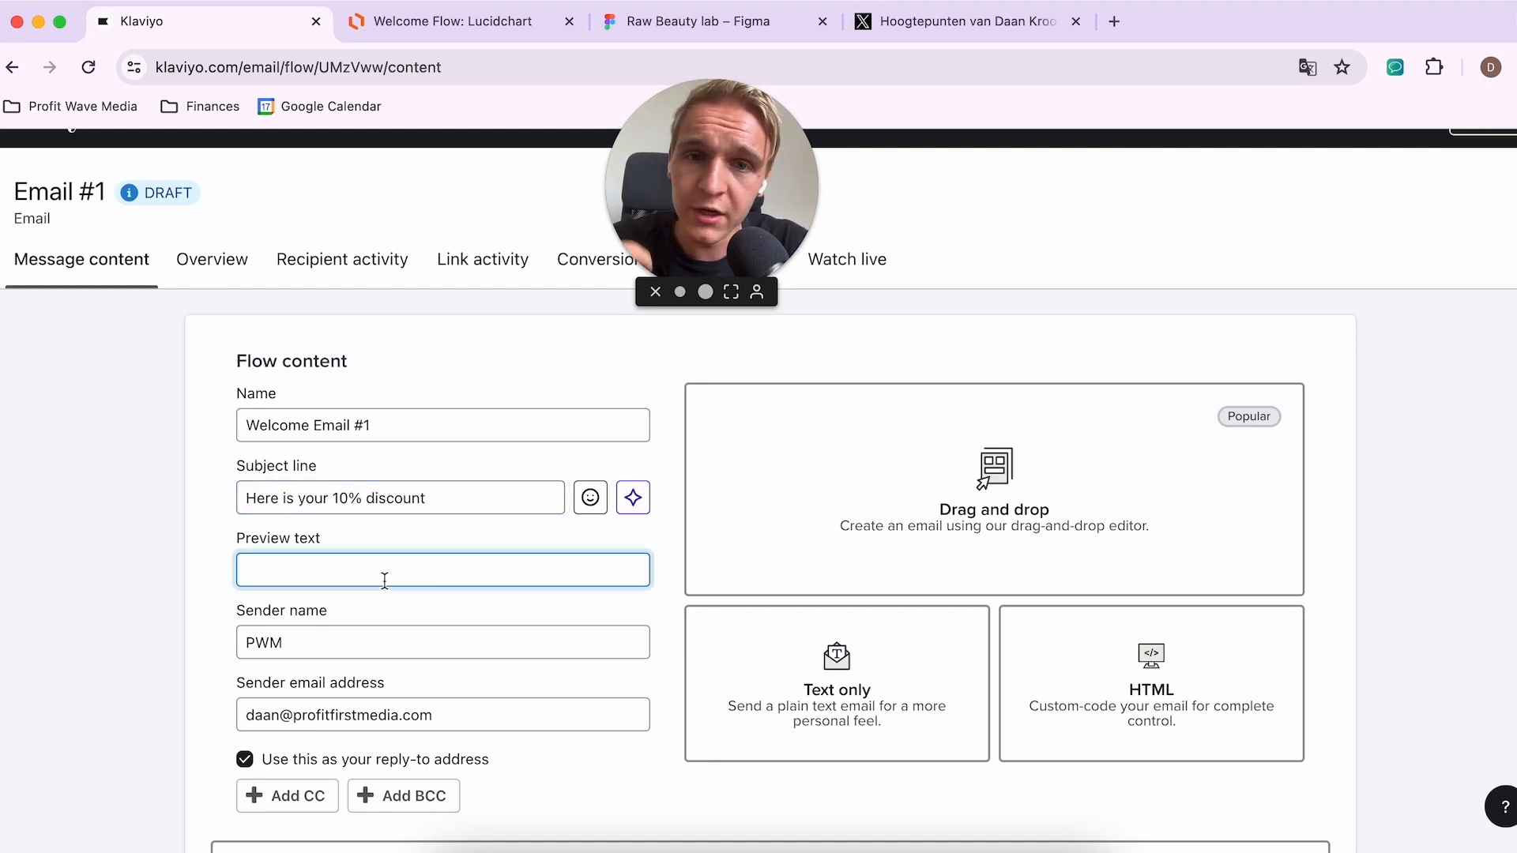
type("WEI")
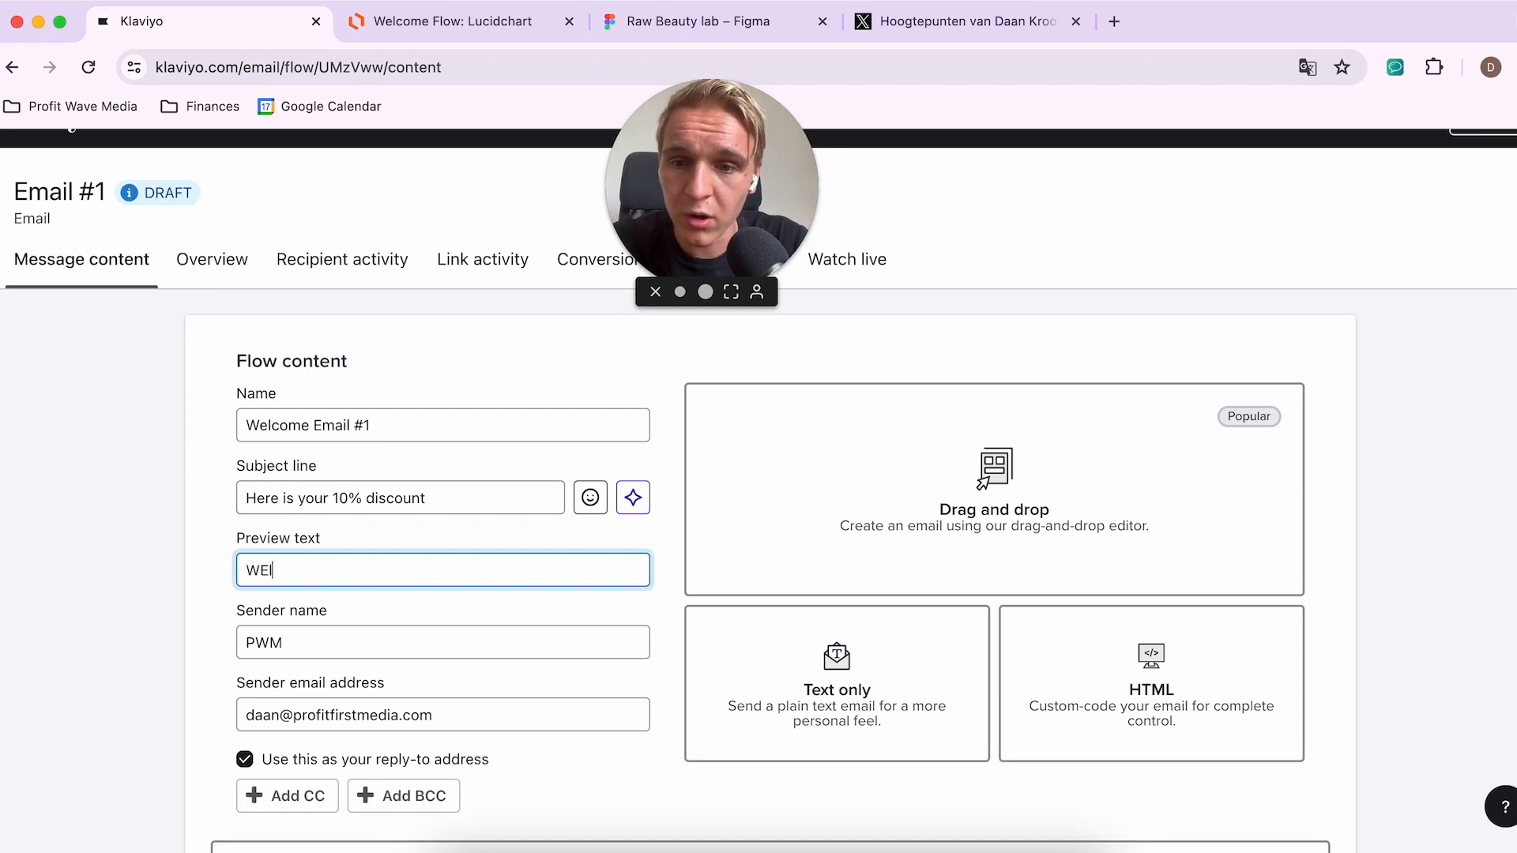
key("BackSpace")
type("elcome to Profit Wave Media")
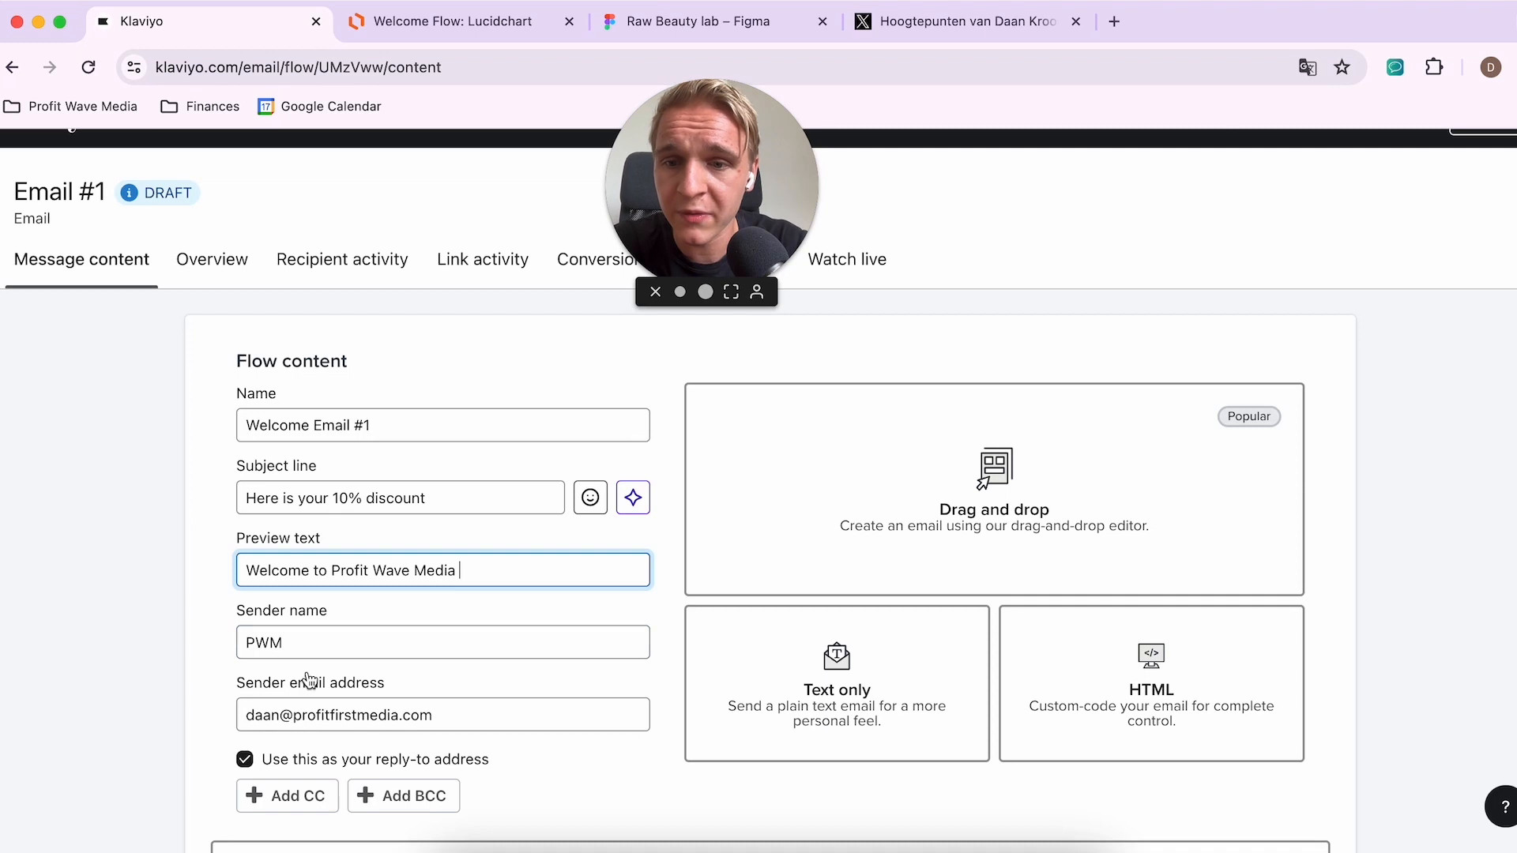
Step: Set the sender name to a person's first name followed by "from Profit Wave Media"
left_click_drag(331, 616, 231, 624)
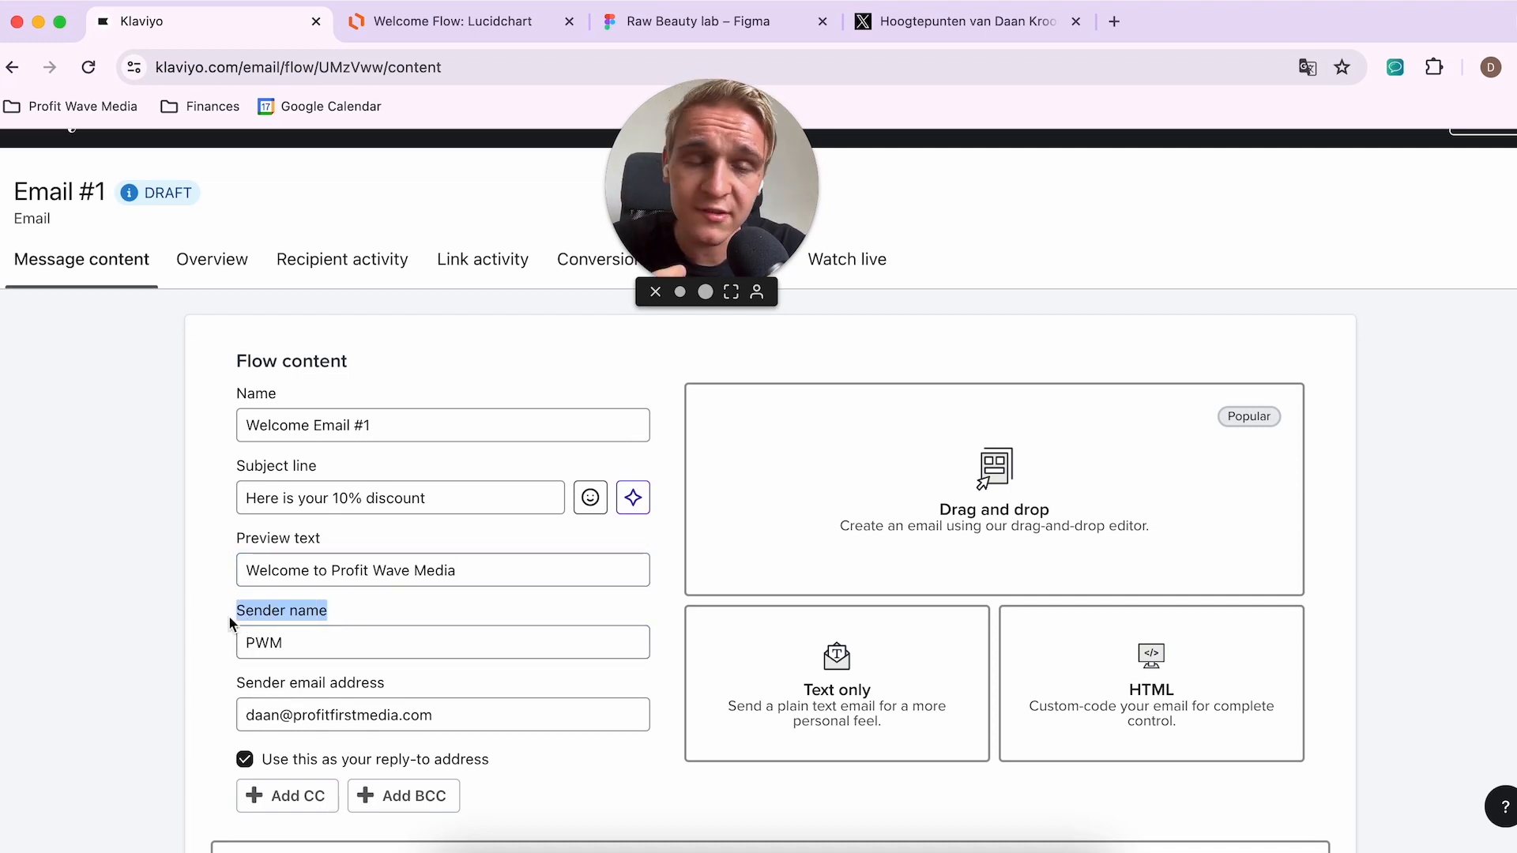
left_click(299, 645)
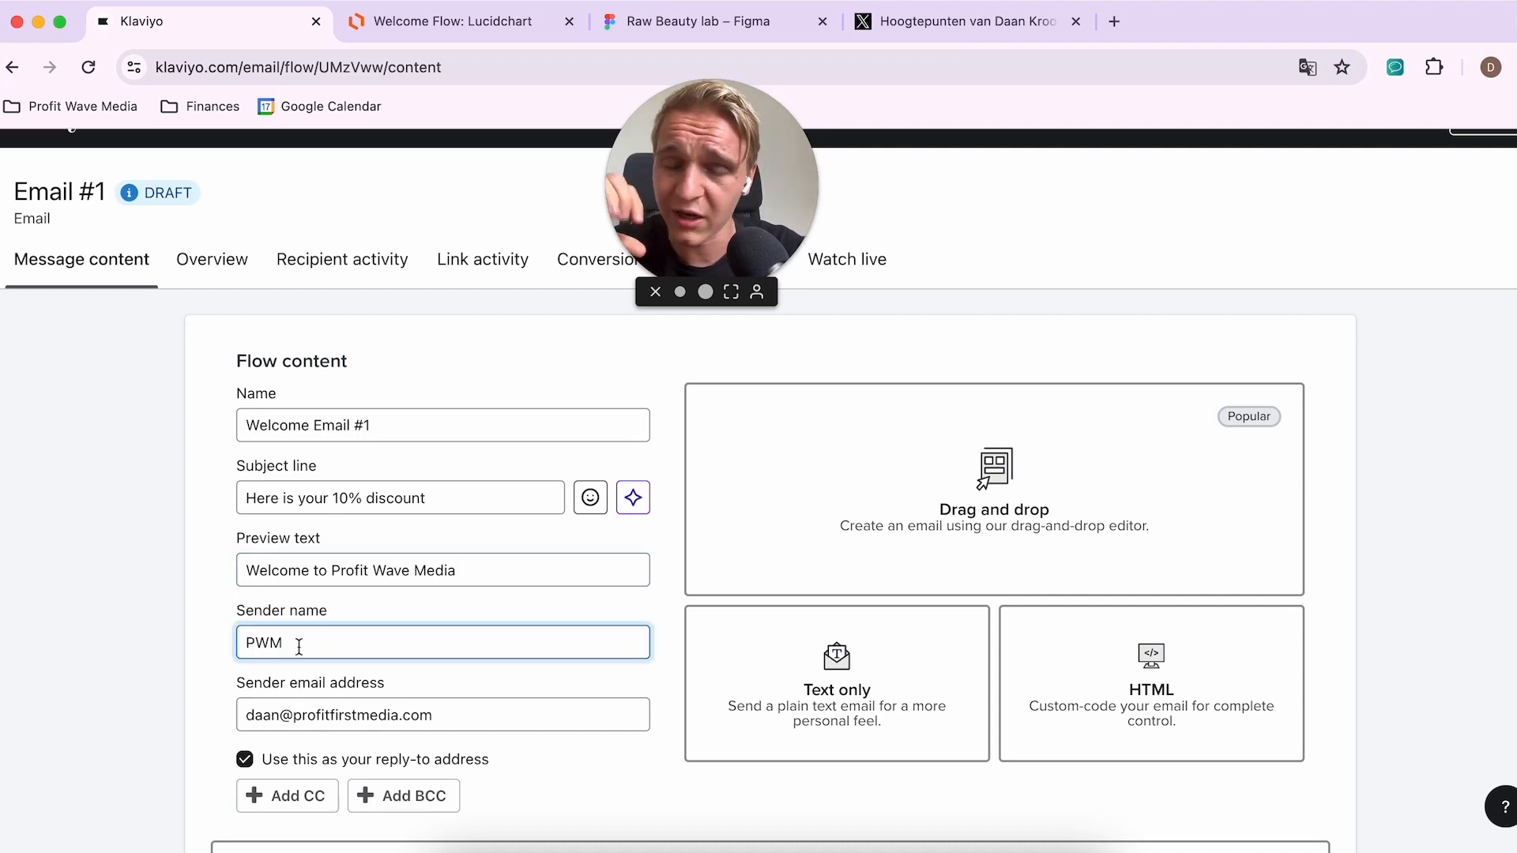
double_click(299, 646)
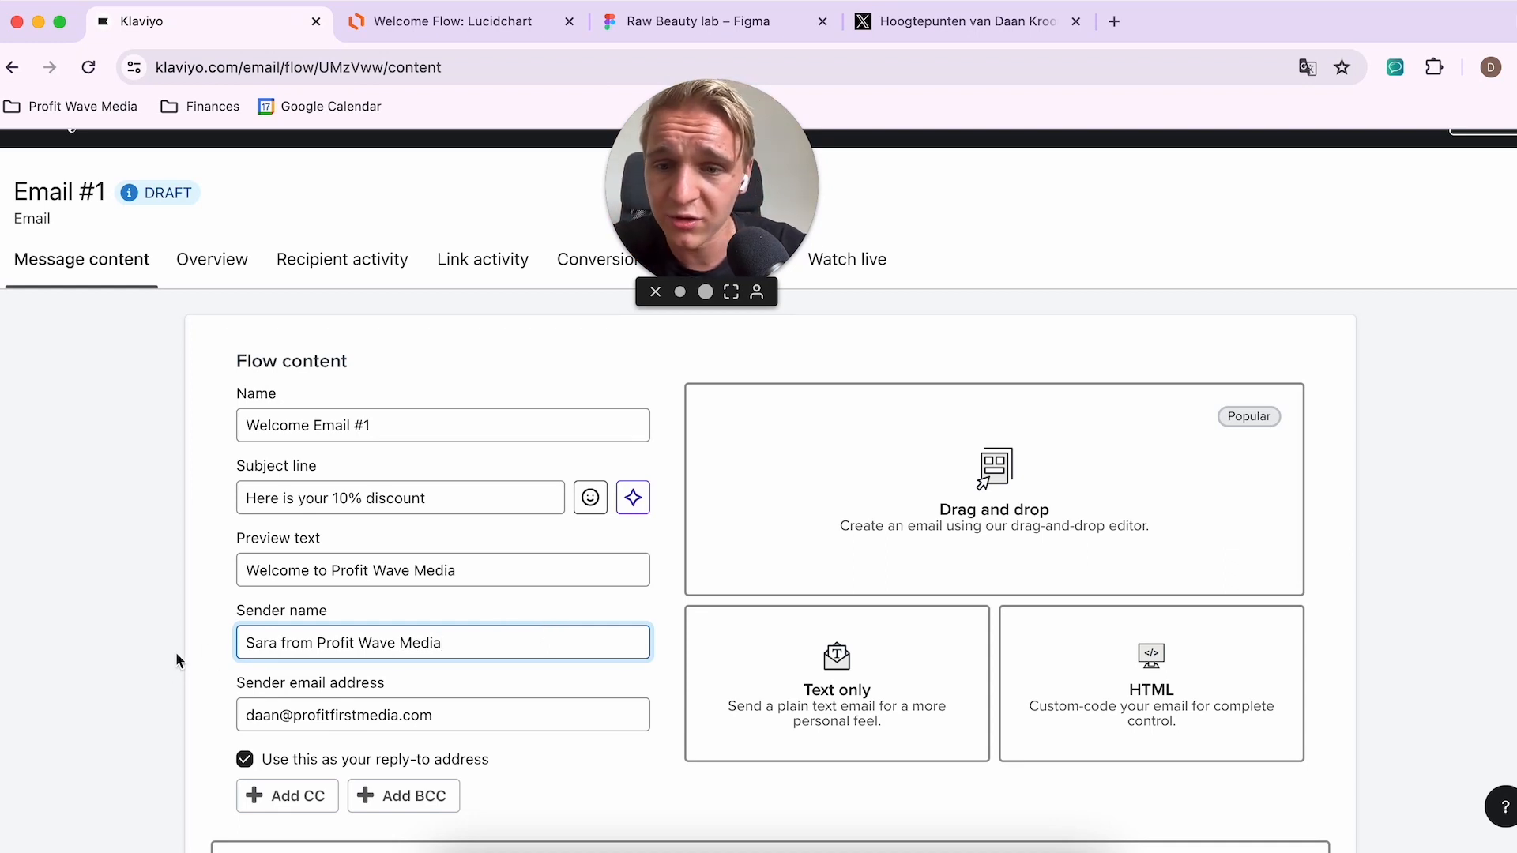
left_click_drag(282, 640, 490, 643)
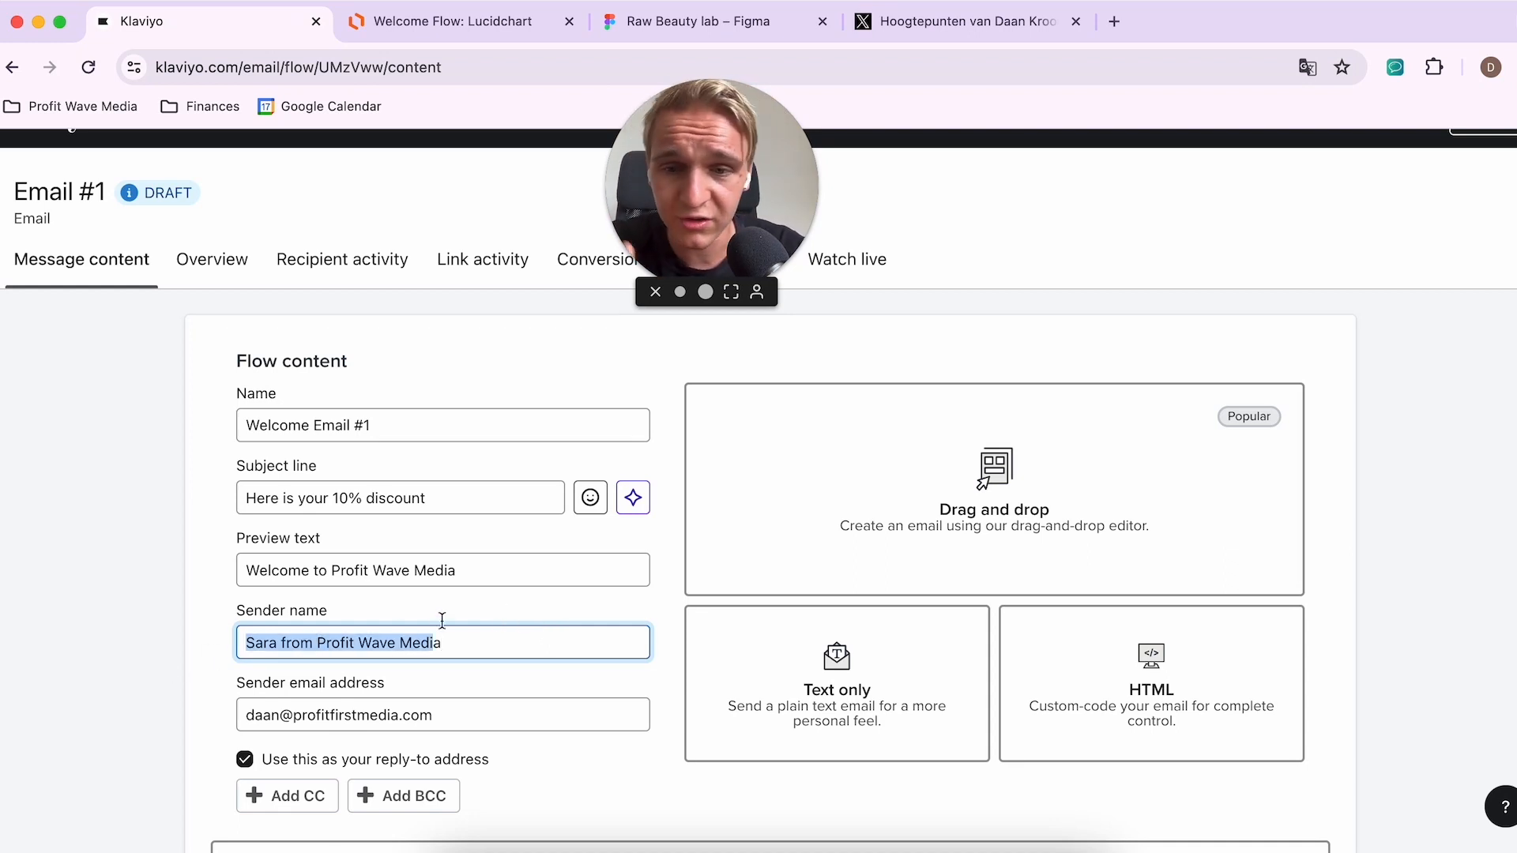
scroll(619, 685, "down", 2)
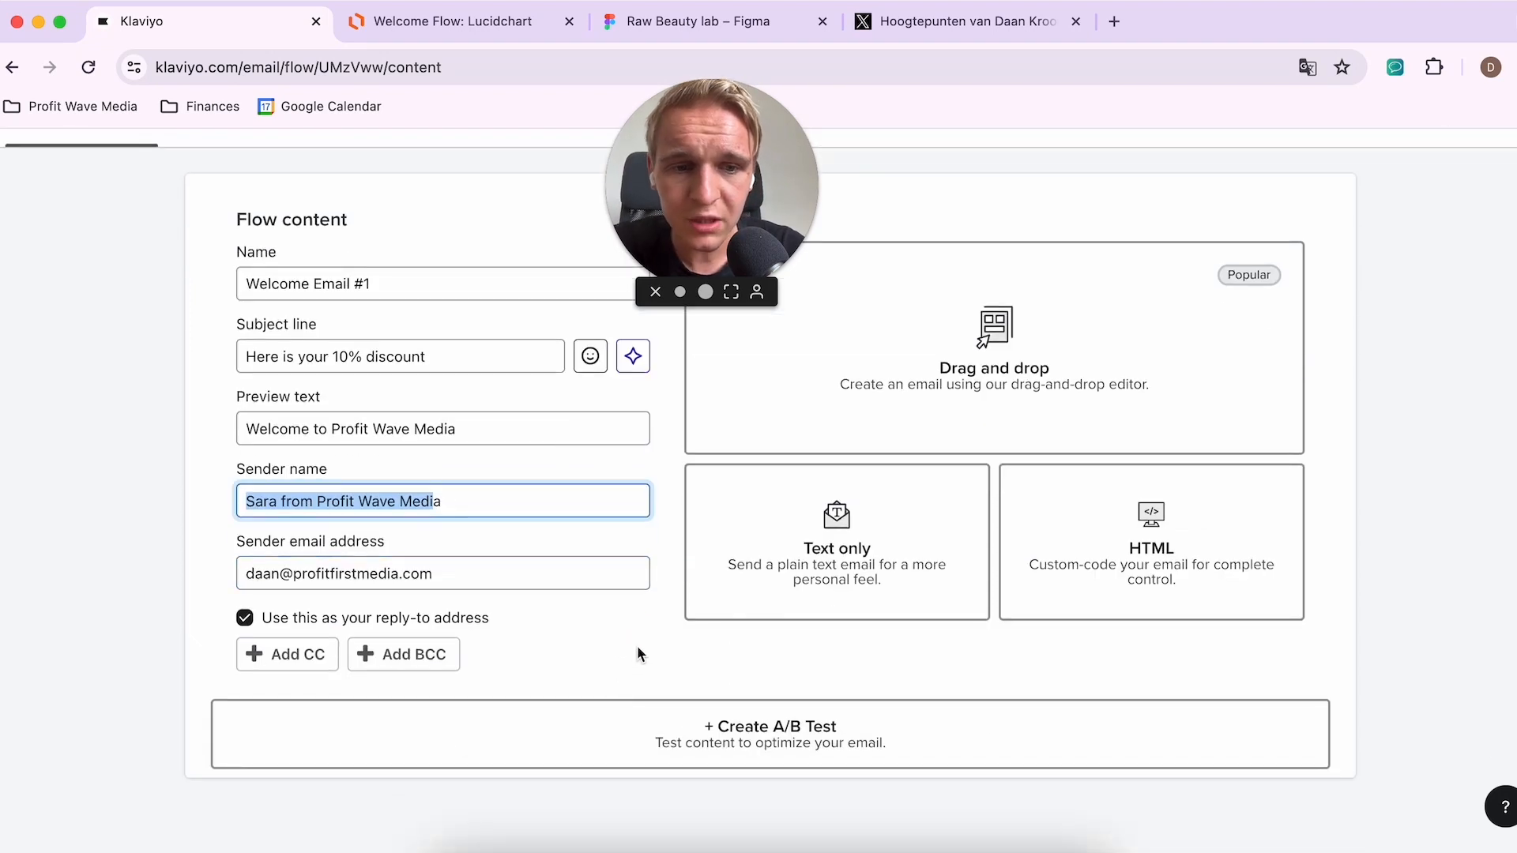
left_click(636, 648)
Step: Choose the drag-and-drop format for the email content and create a blank email instead of using a template
scroll(639, 643, "up", 2)
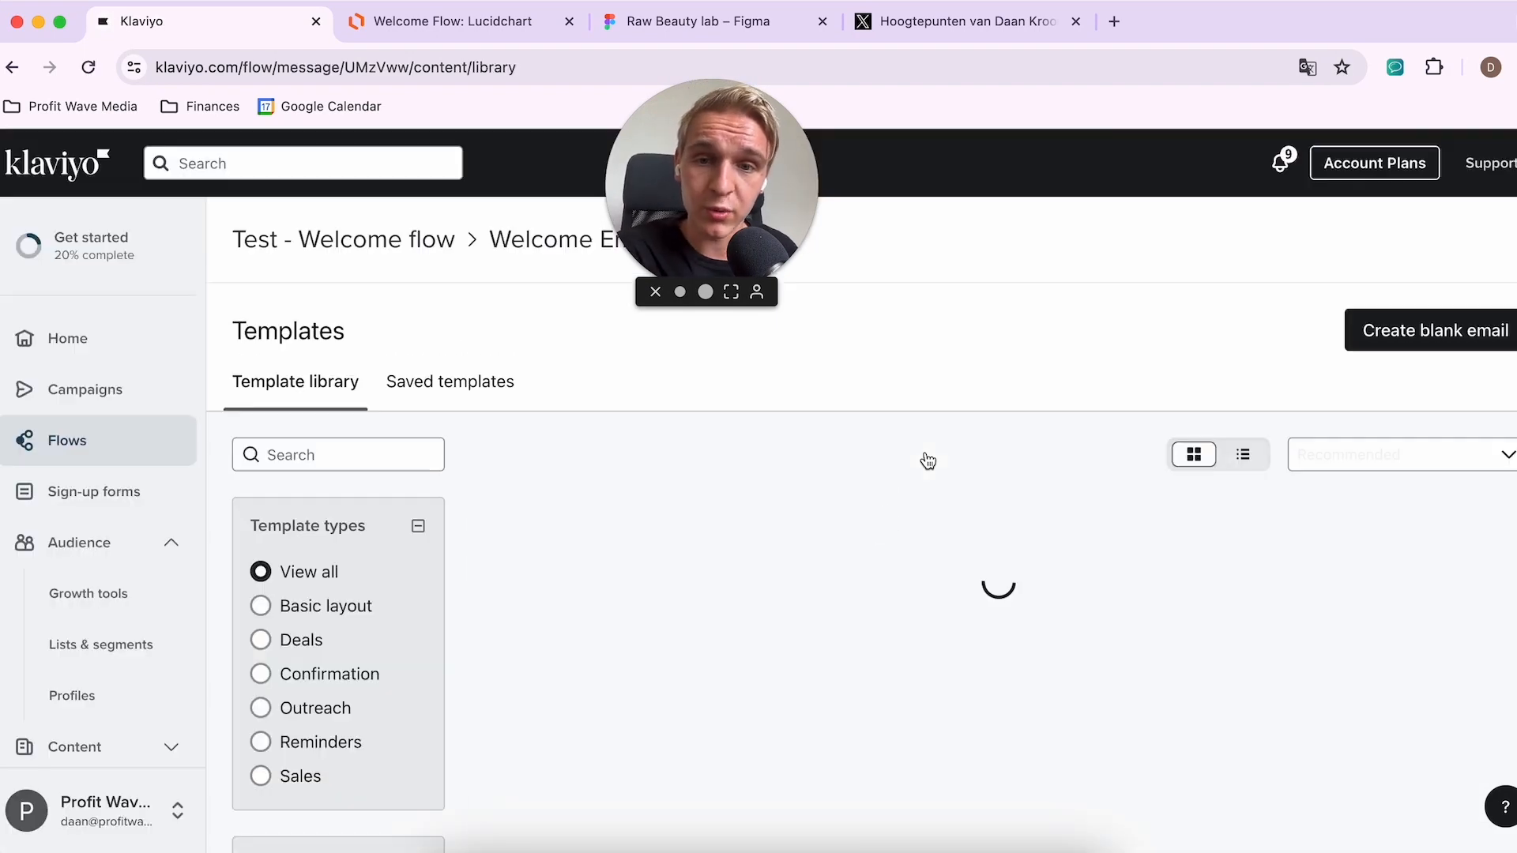
scroll(927, 461, "down", 2)
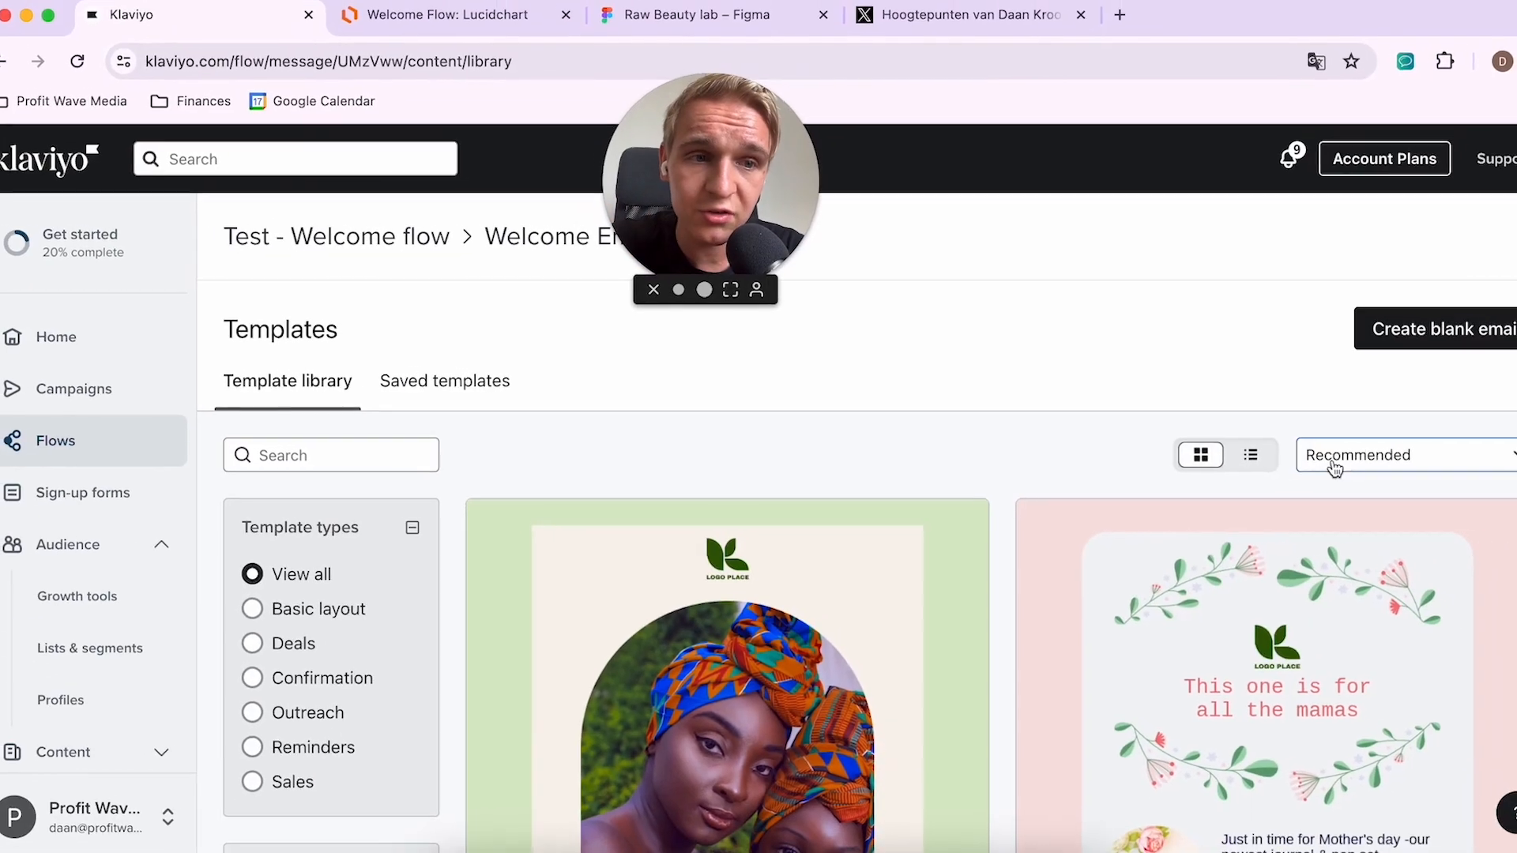
left_click(1399, 338)
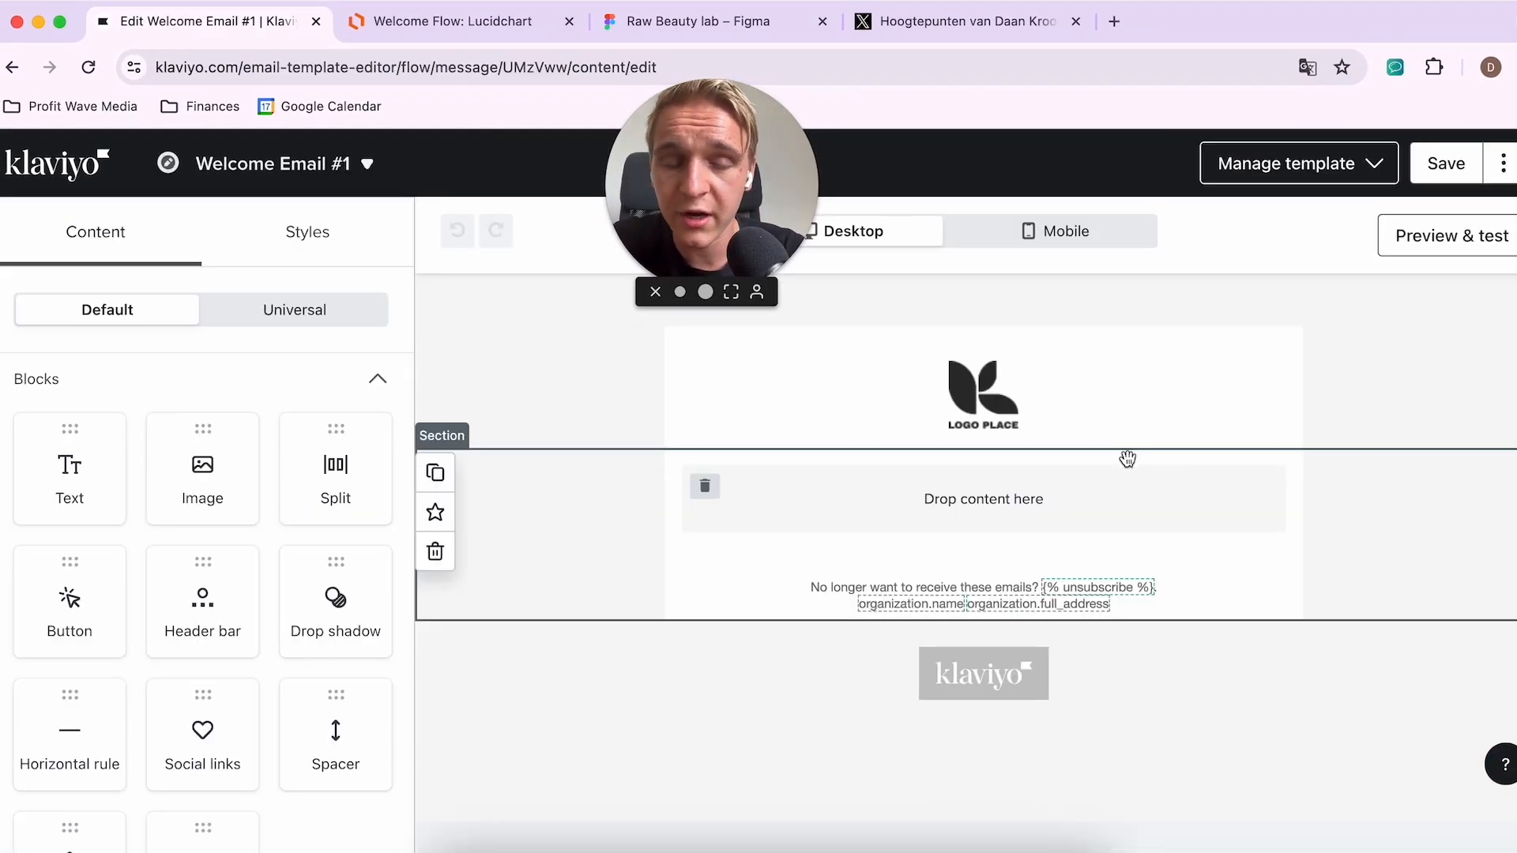
Step: Delete the logo, the empty content areas and the social links block above the unsubscribe text
left_click(644, 430)
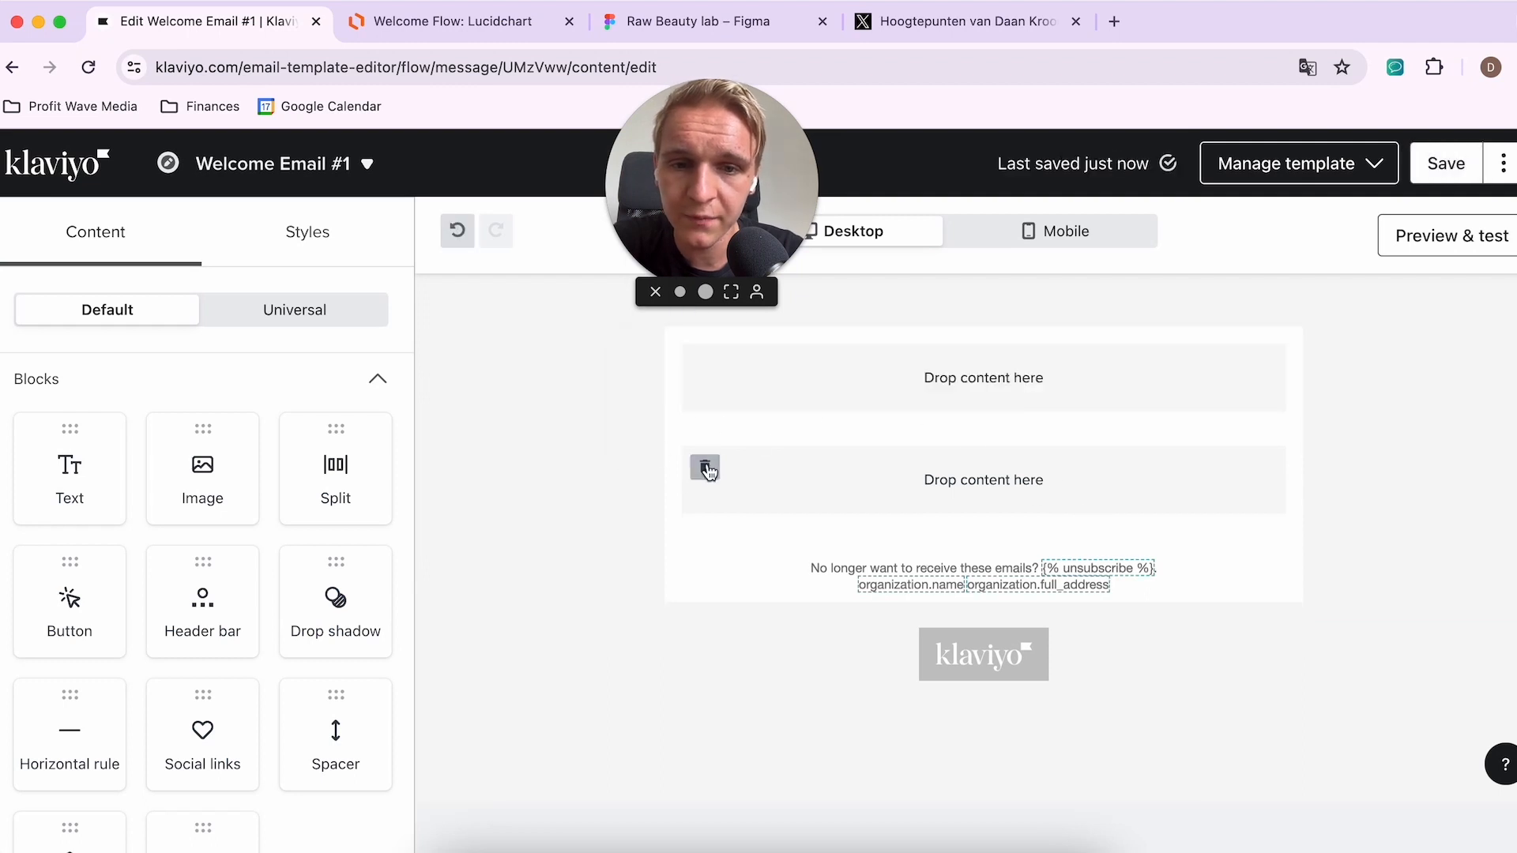
left_click(725, 367)
left_click(435, 432)
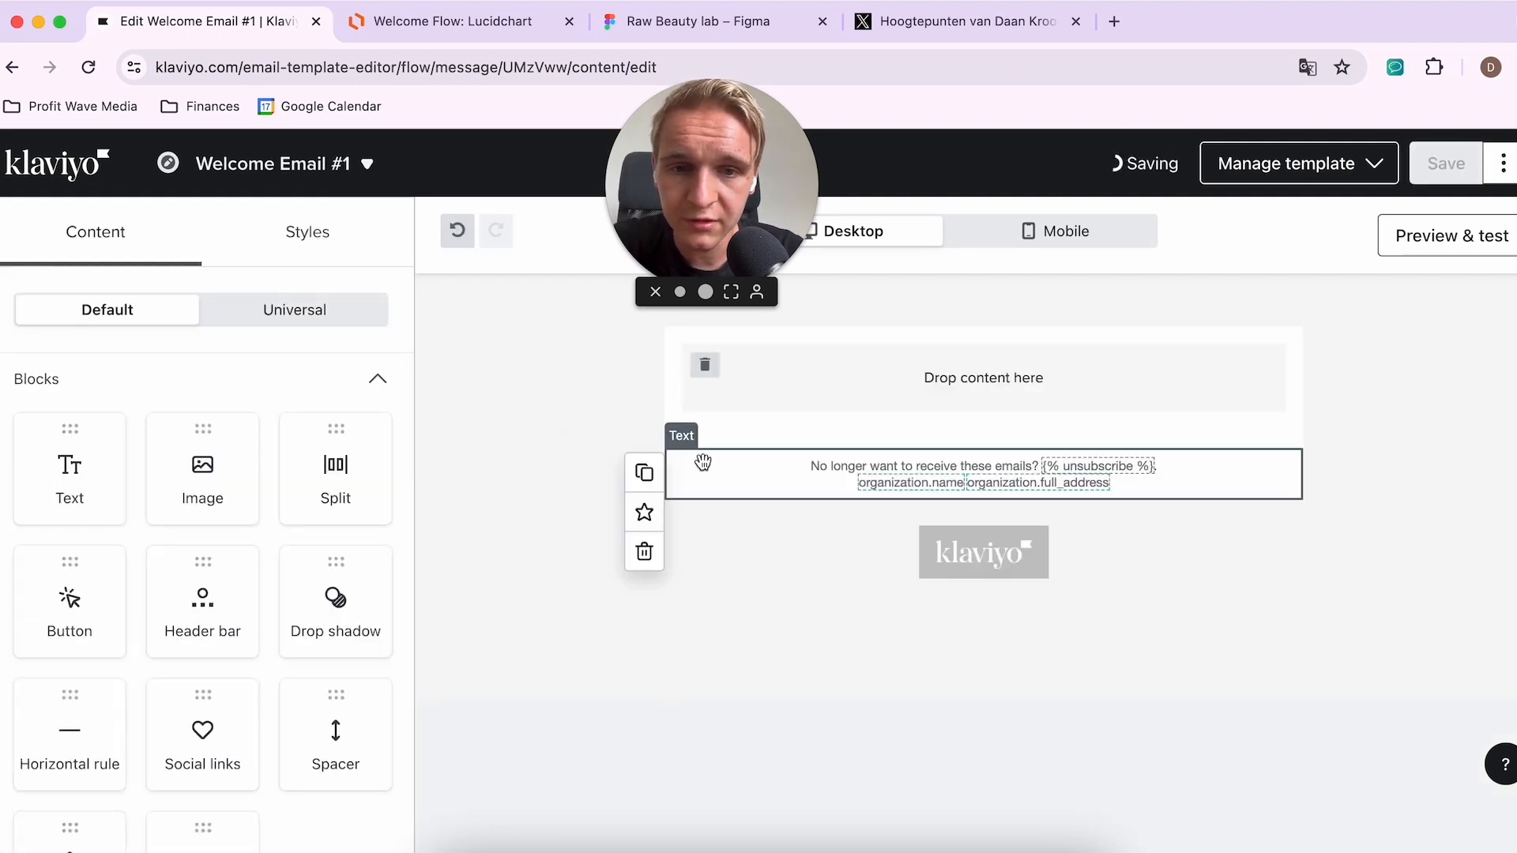
left_click(704, 365)
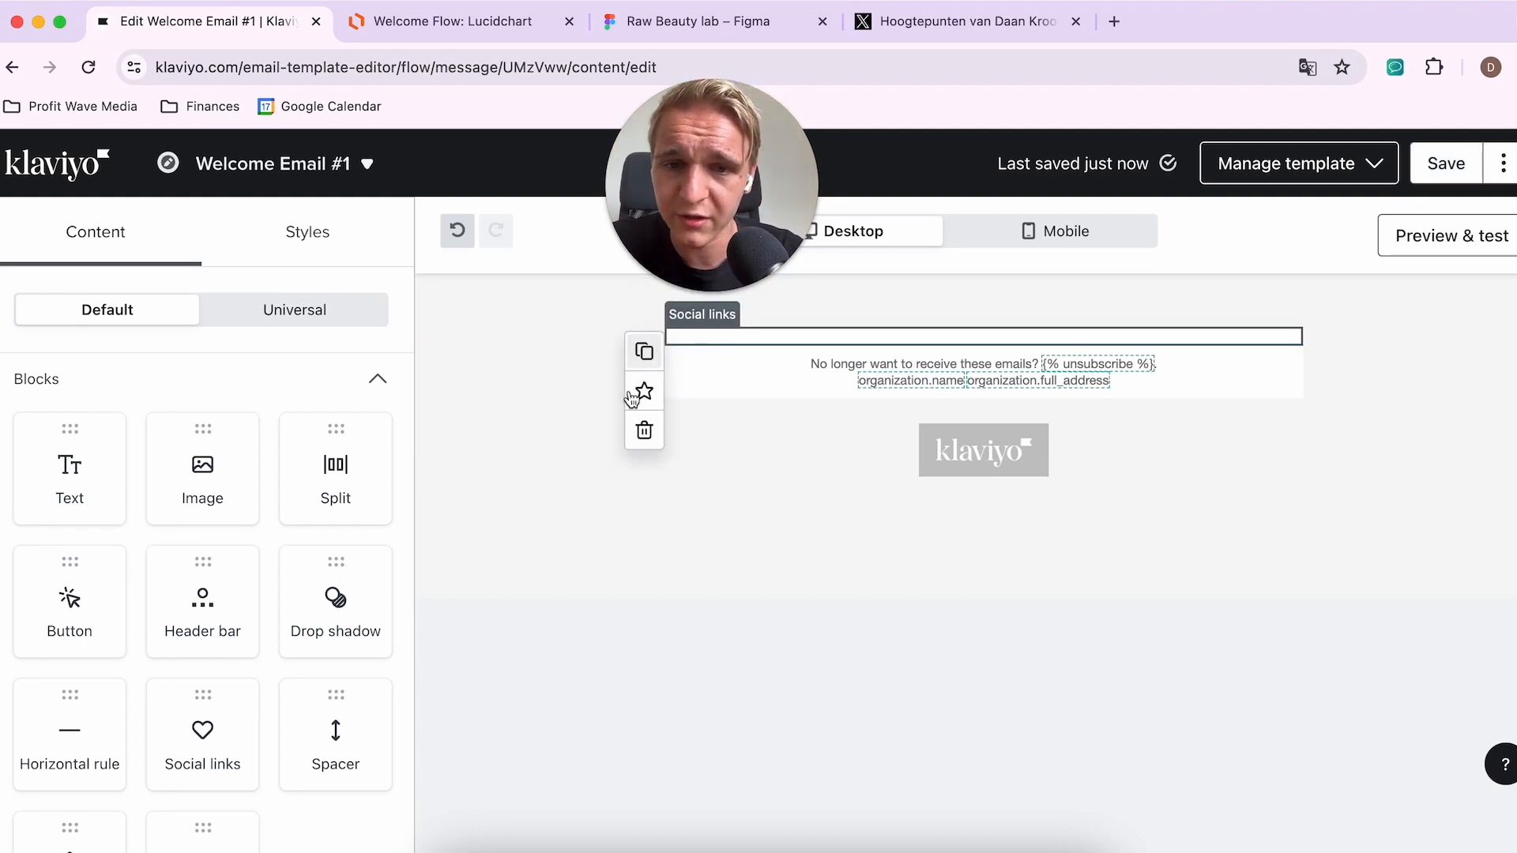
left_click(642, 428)
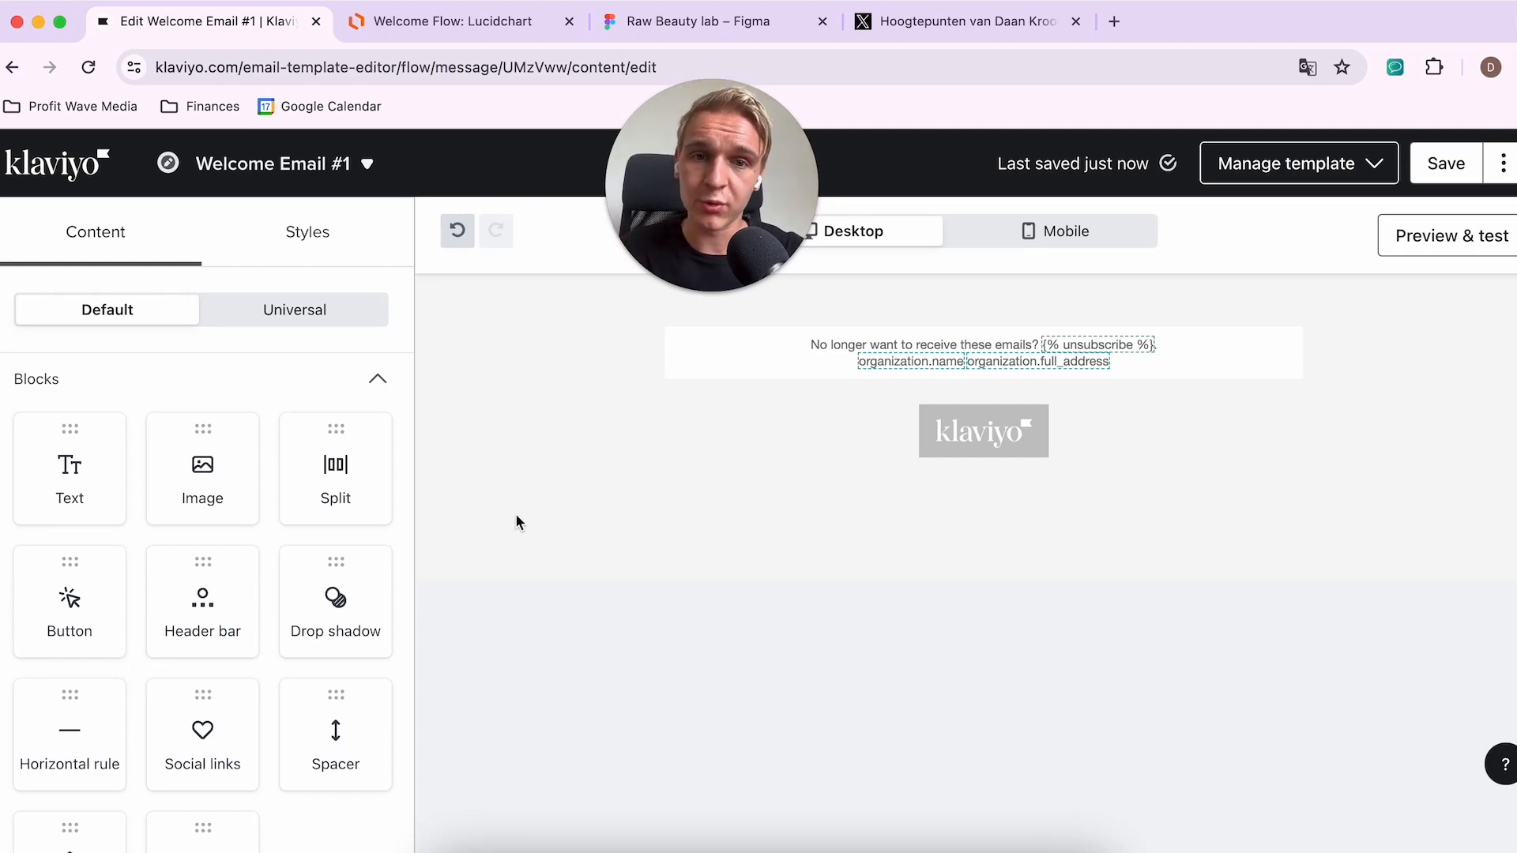
Step: Switch to the Raw Beauty lab file in Figma and examine the before and after welcome email designs
left_click(695, 22)
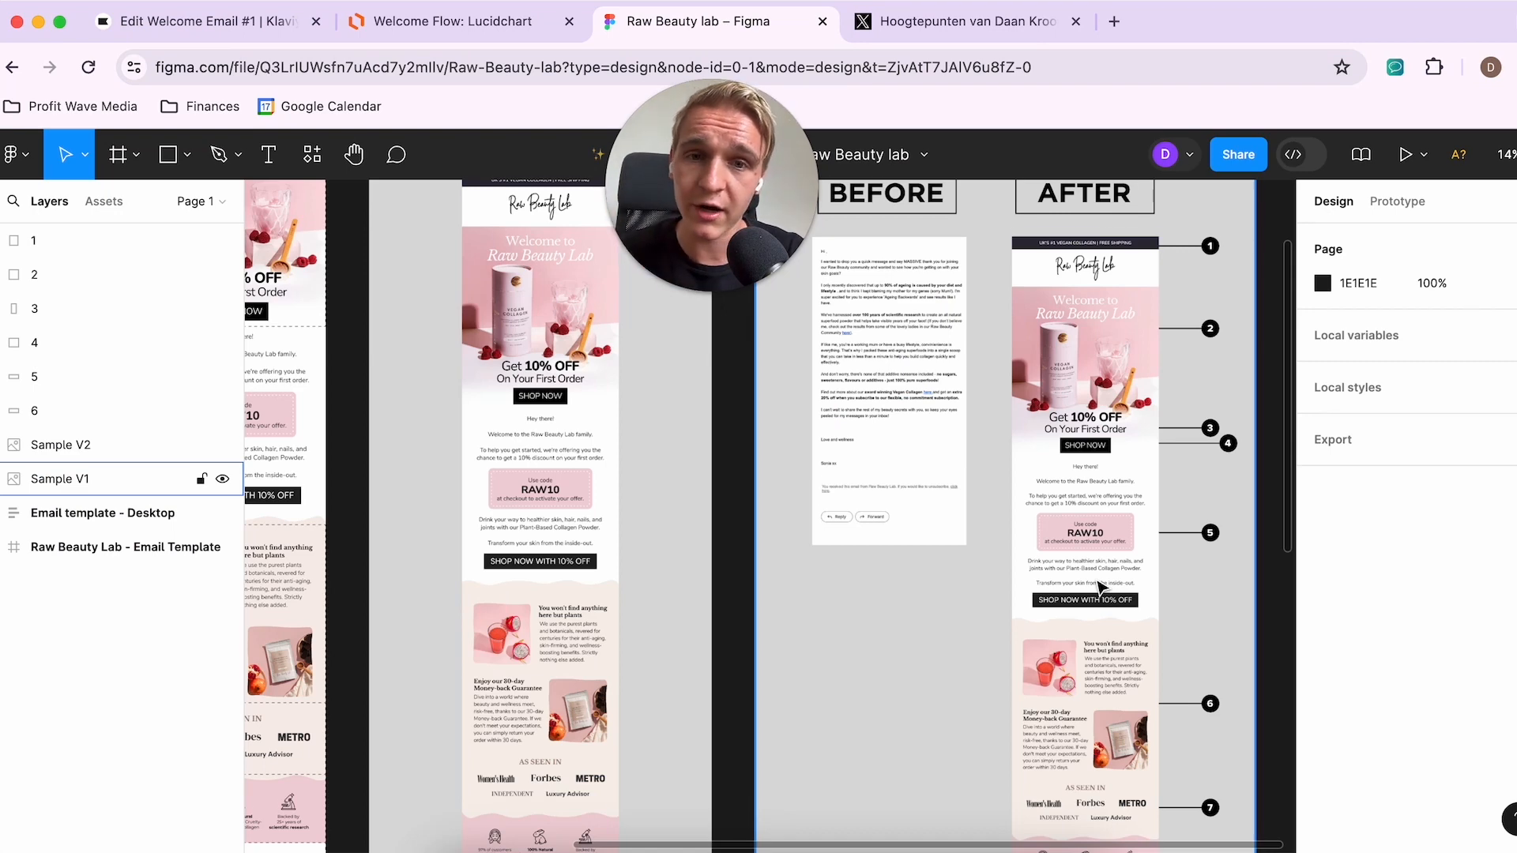
scroll(1101, 586, "down", 1)
scroll(1101, 586, "down", 1)
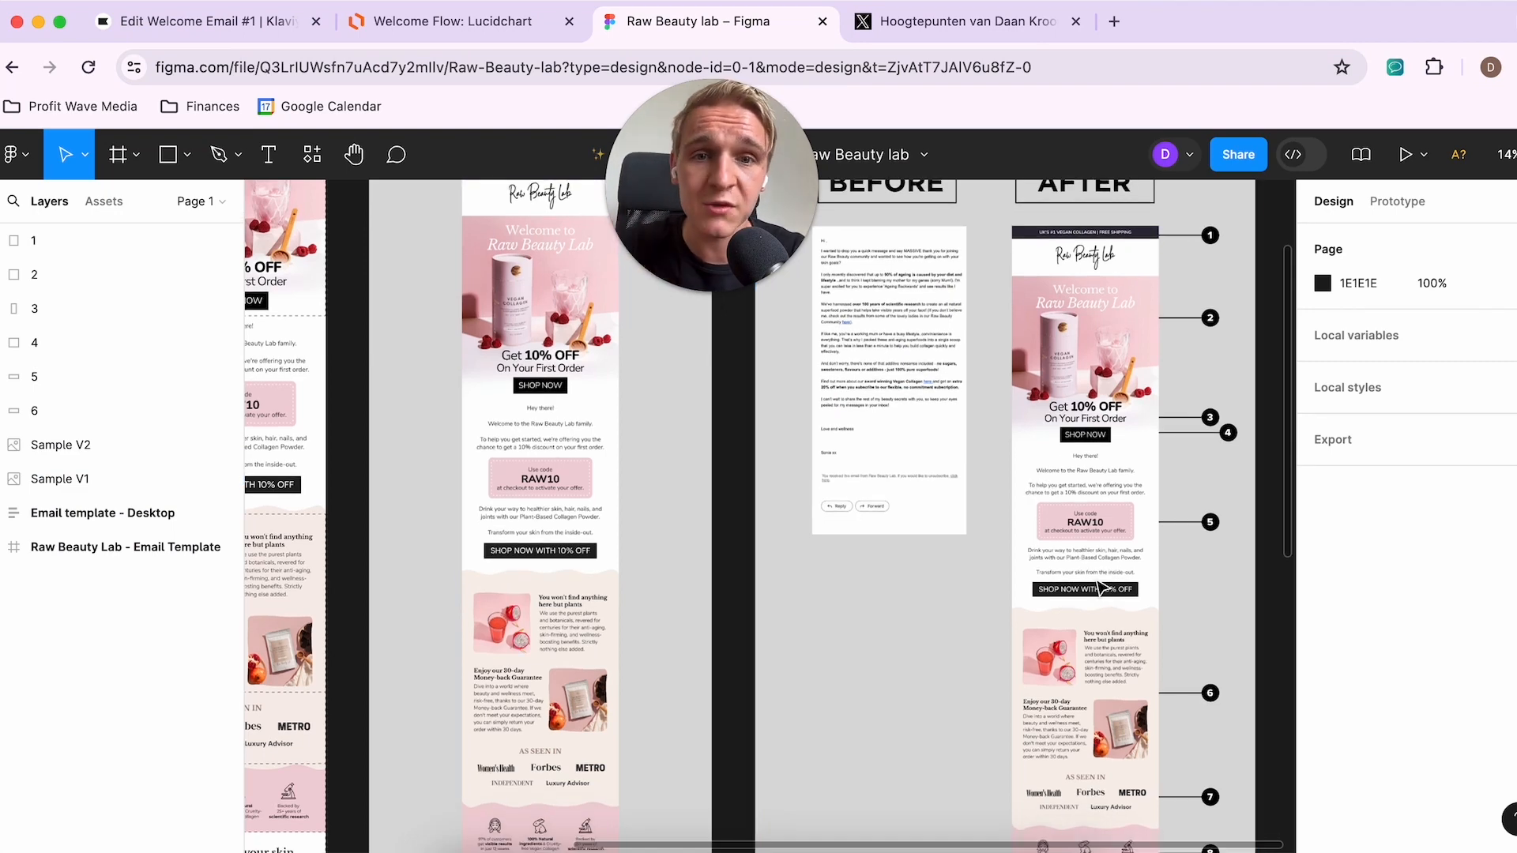
Step: Examine the Raw Beauty lab designs in Figma, covering the design rationale and the welcome email's announcement bar and logo
left_click(207, 22)
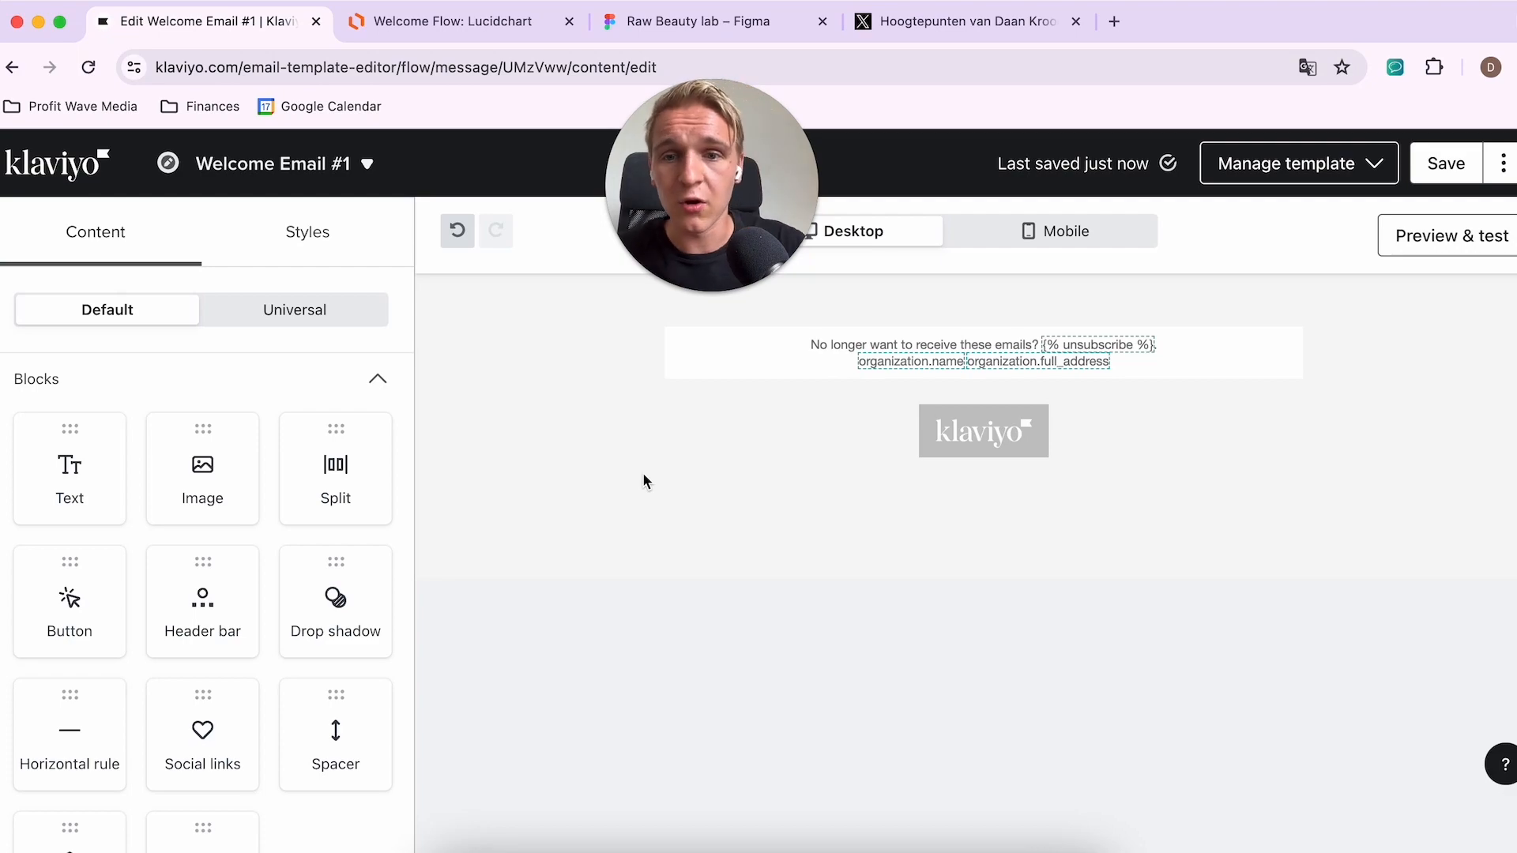
left_click(656, 26)
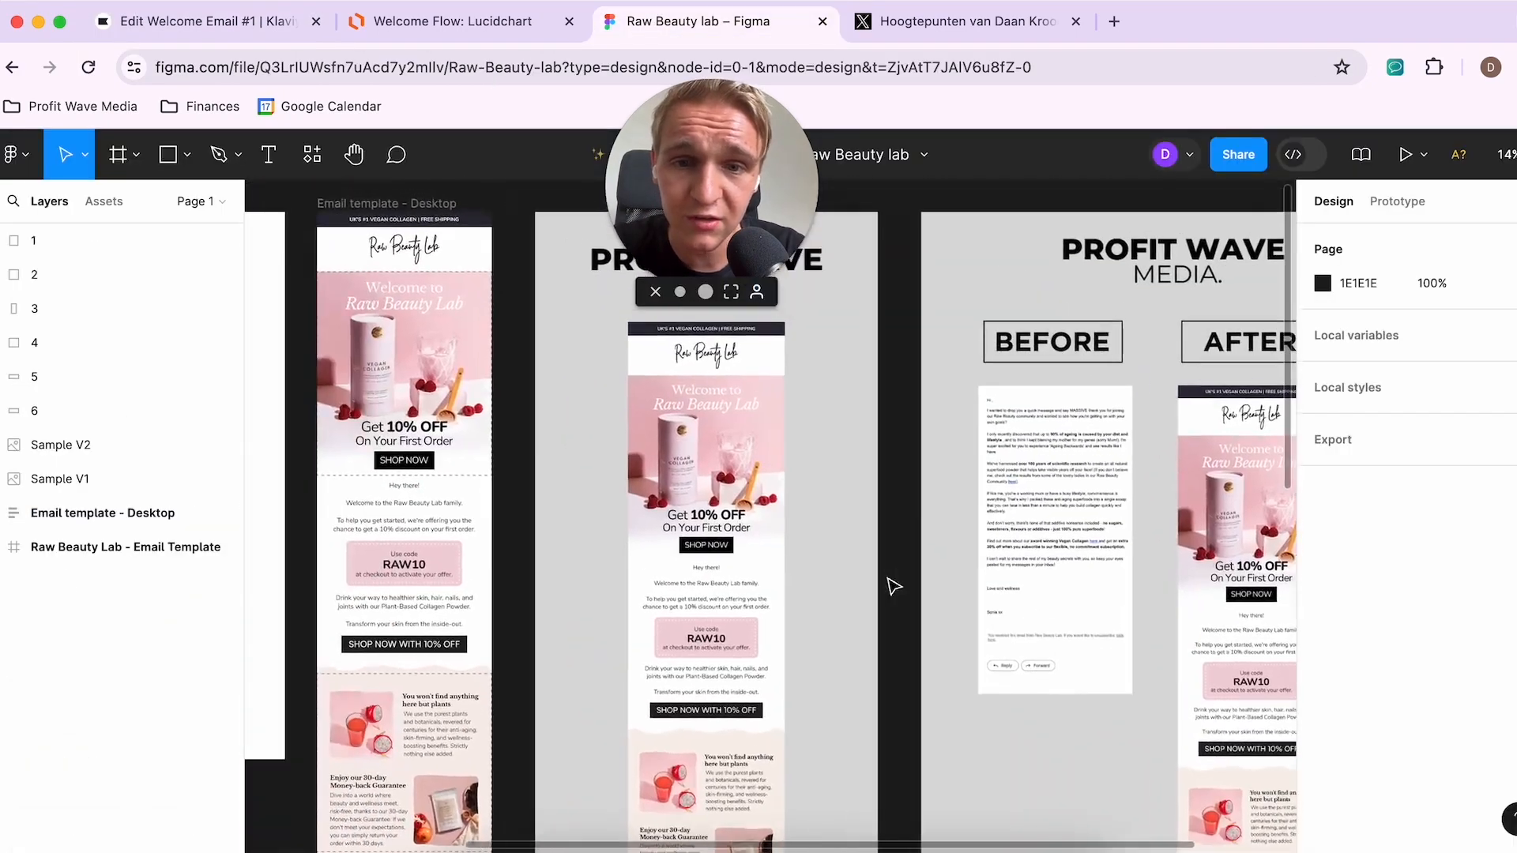
scroll(891, 586, "up", 5)
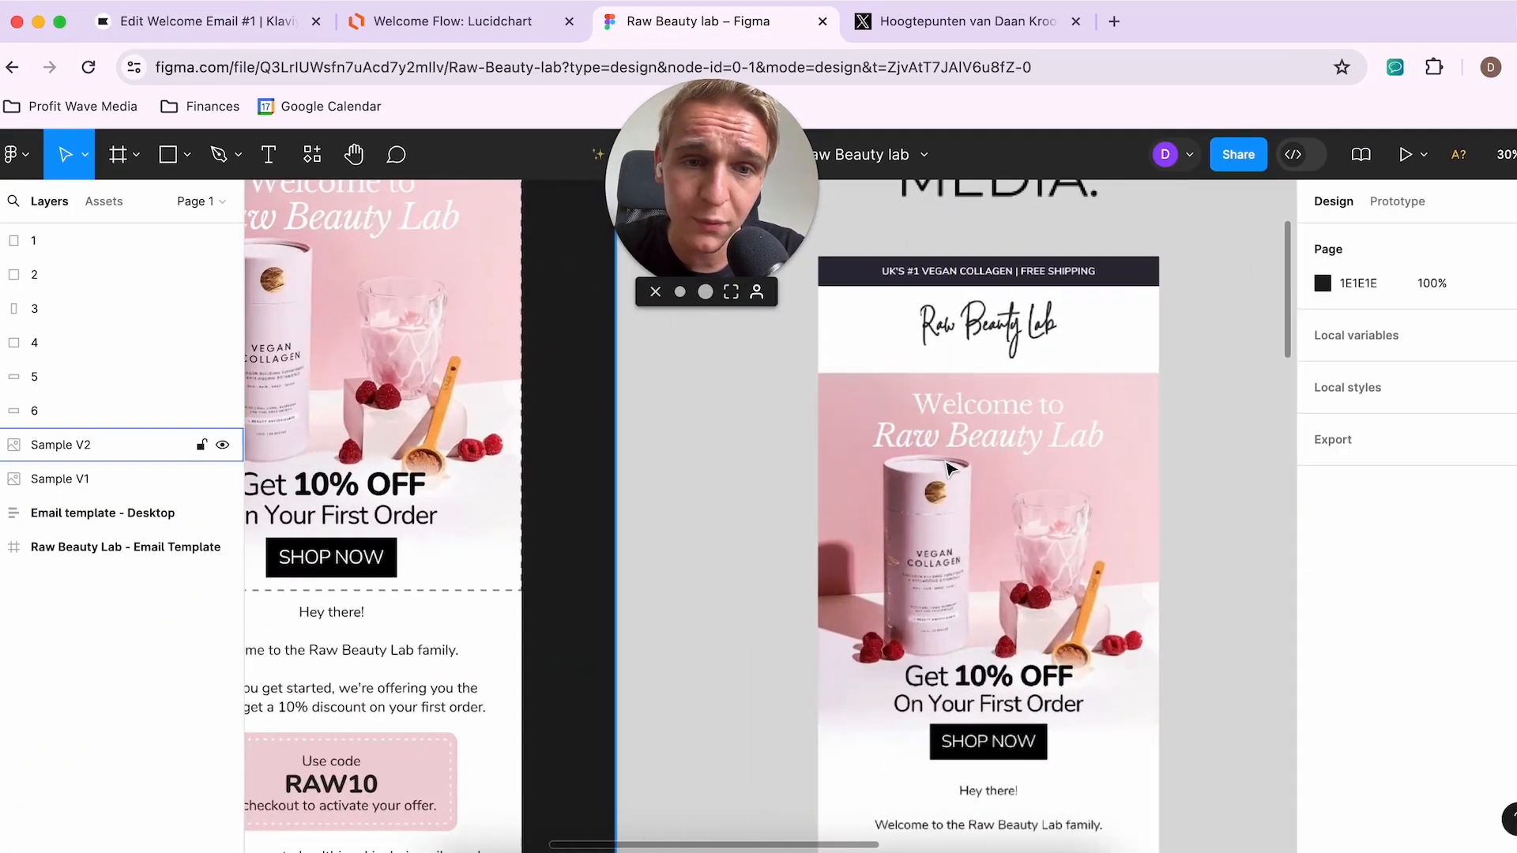
scroll(979, 515, "down", 5)
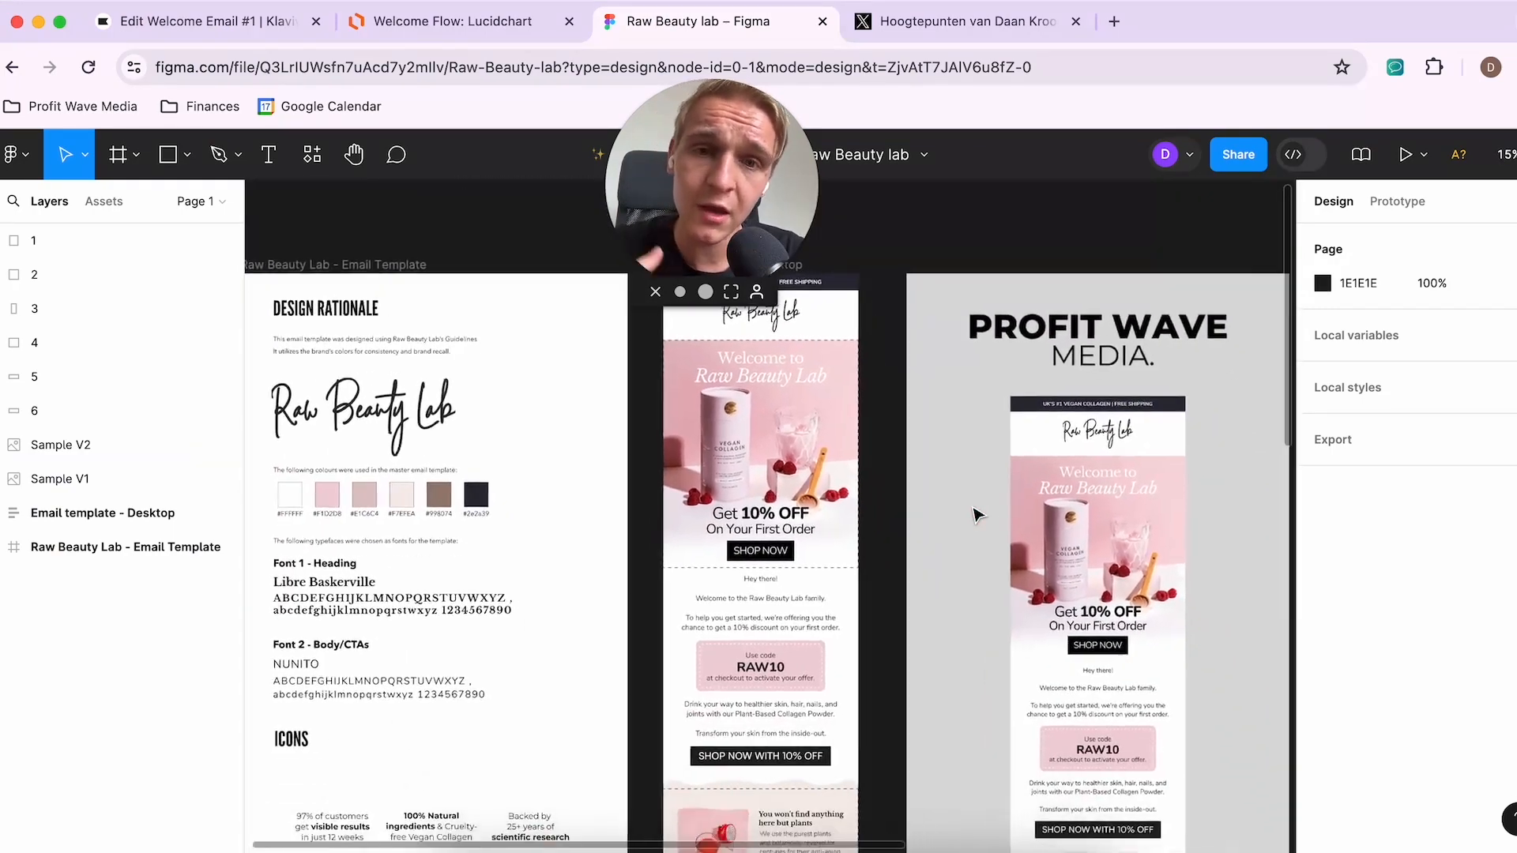
scroll(977, 514, "up", 2)
scroll(976, 514, "left", 2)
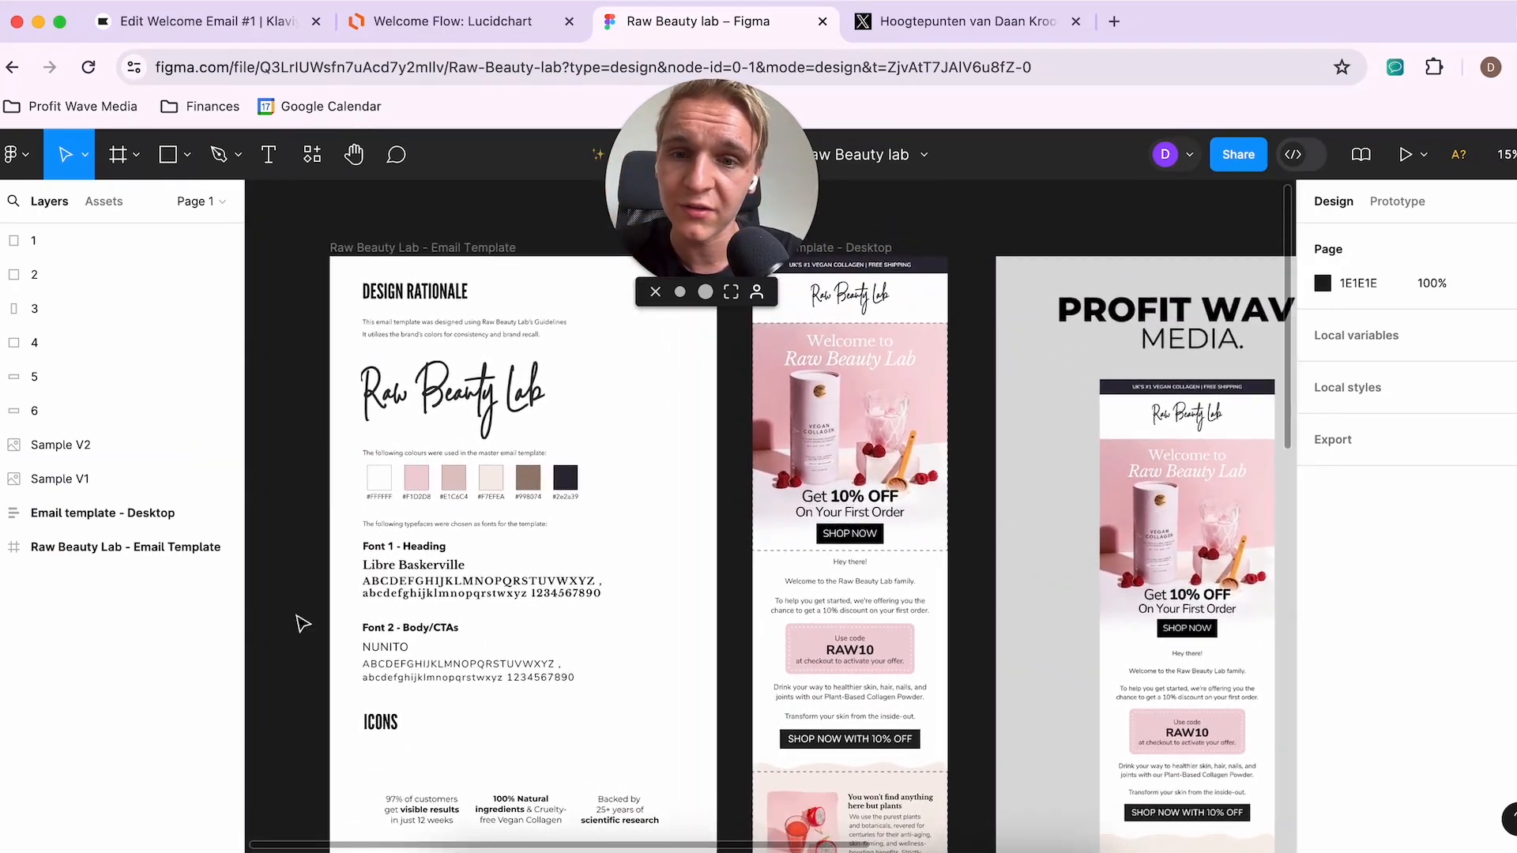
scroll(581, 624, "down", 2)
scroll(580, 624, "left", 1)
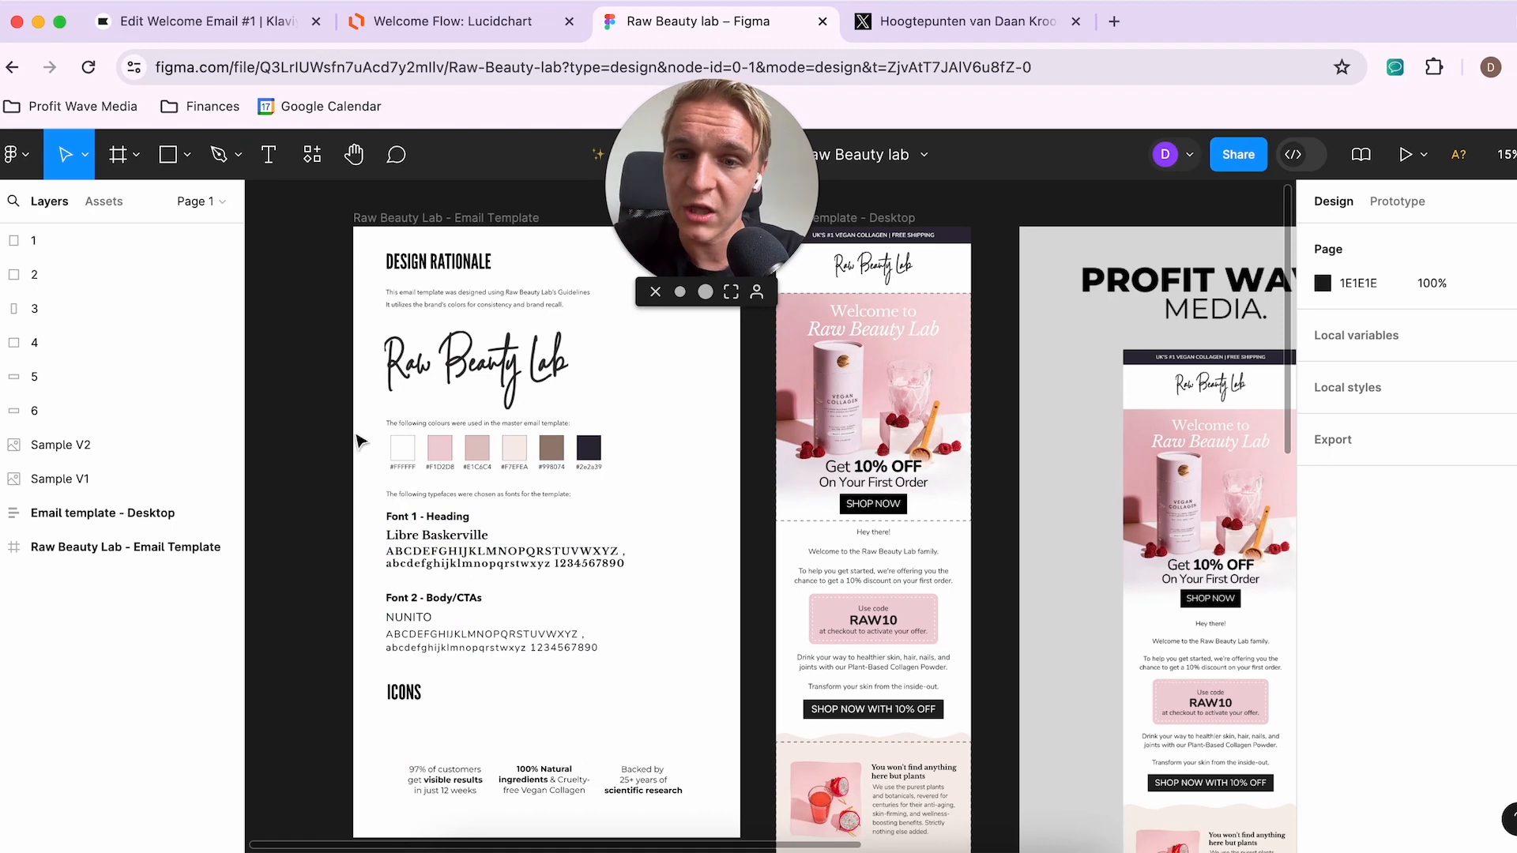
scroll(532, 536, "right", 5)
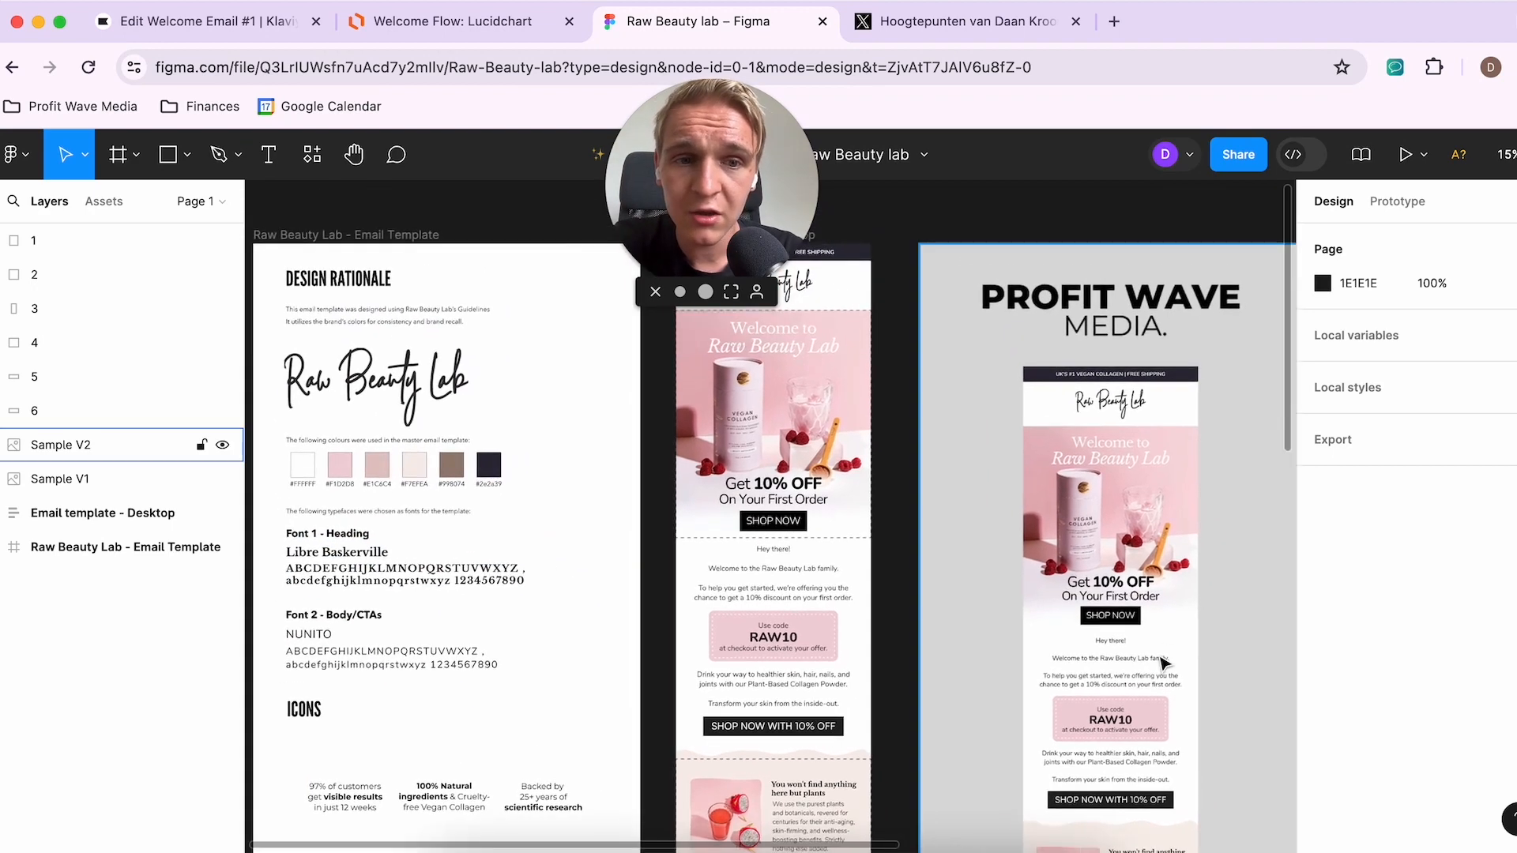
scroll(1098, 384, "up", 2)
scroll(1098, 385, "up", 3)
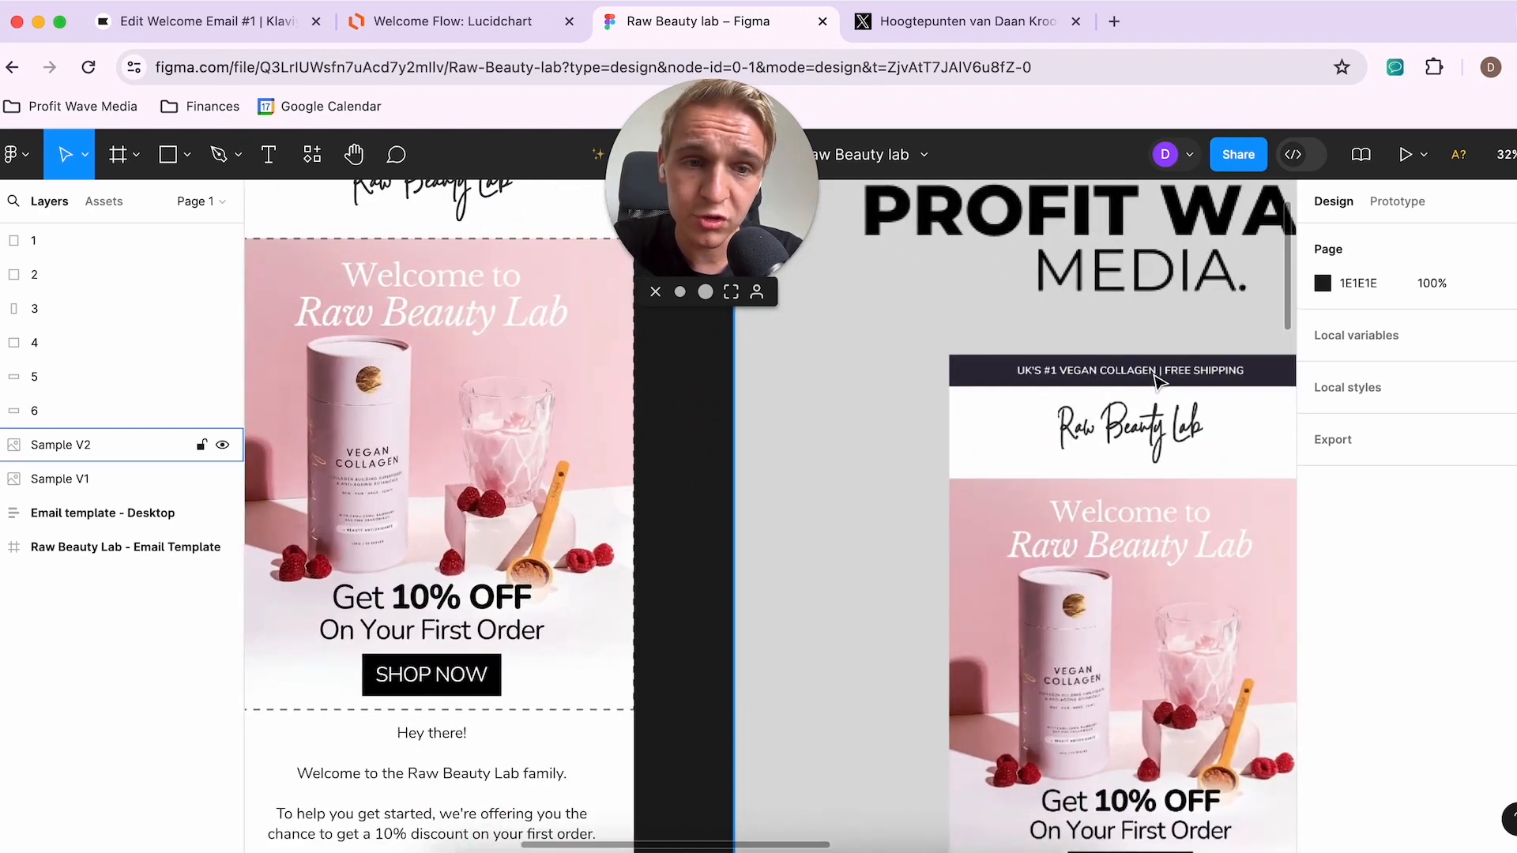
scroll(1158, 380, "right", 2)
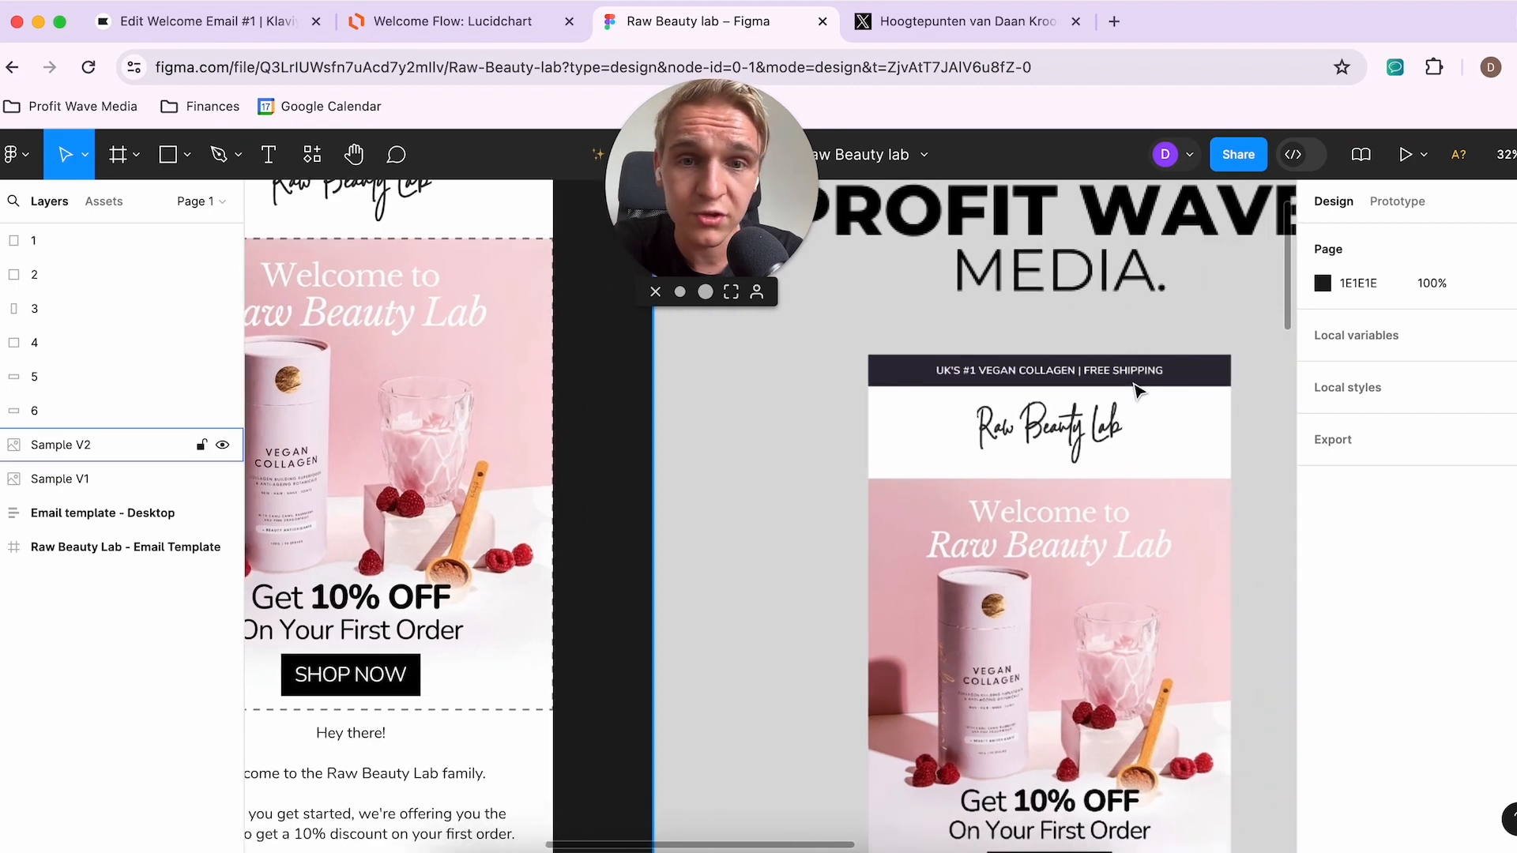
Step: Add a text block above the unsubscribe text in the Klaviyo email, reading "UK'S #1 VEGAN COLLAGEN | FREE SHIPPING"
left_click(179, 21)
left_click_drag(75, 463, 932, 343)
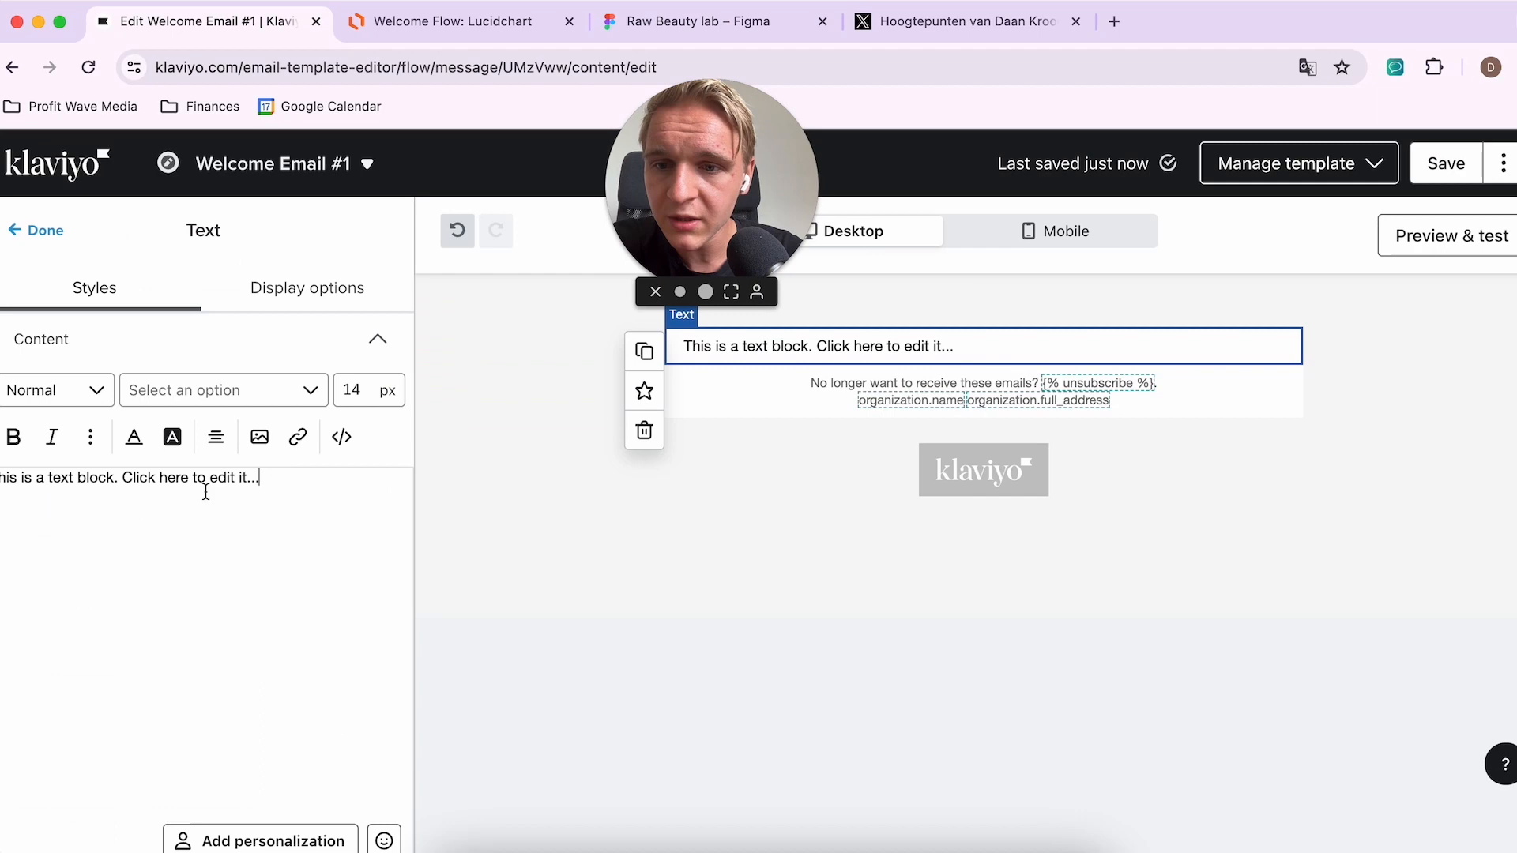
key("ctrl+a")
left_click(695, 21)
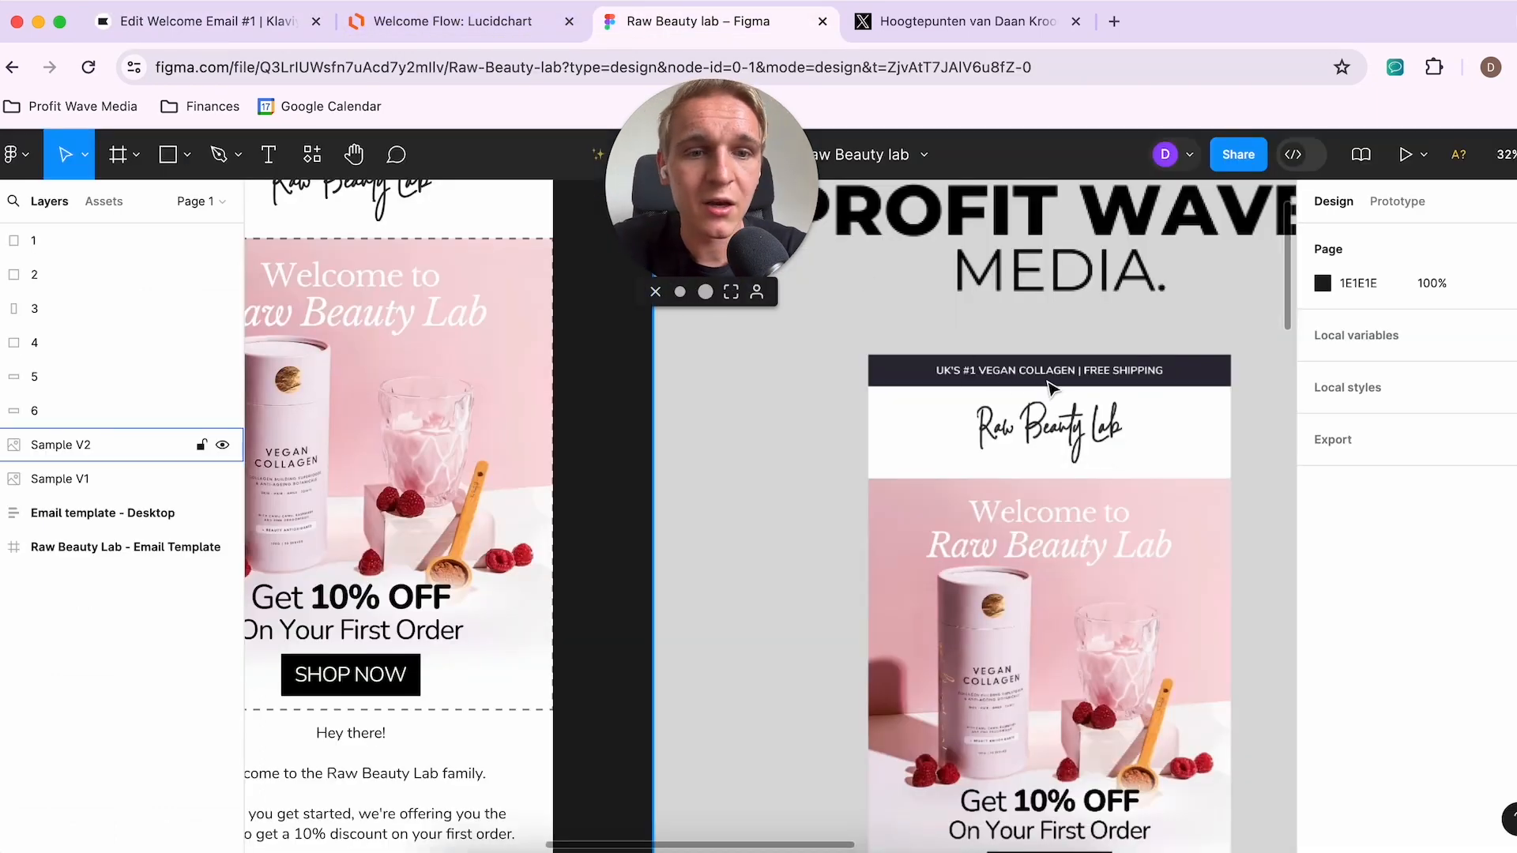
left_click(185, 20)
type("UK's")
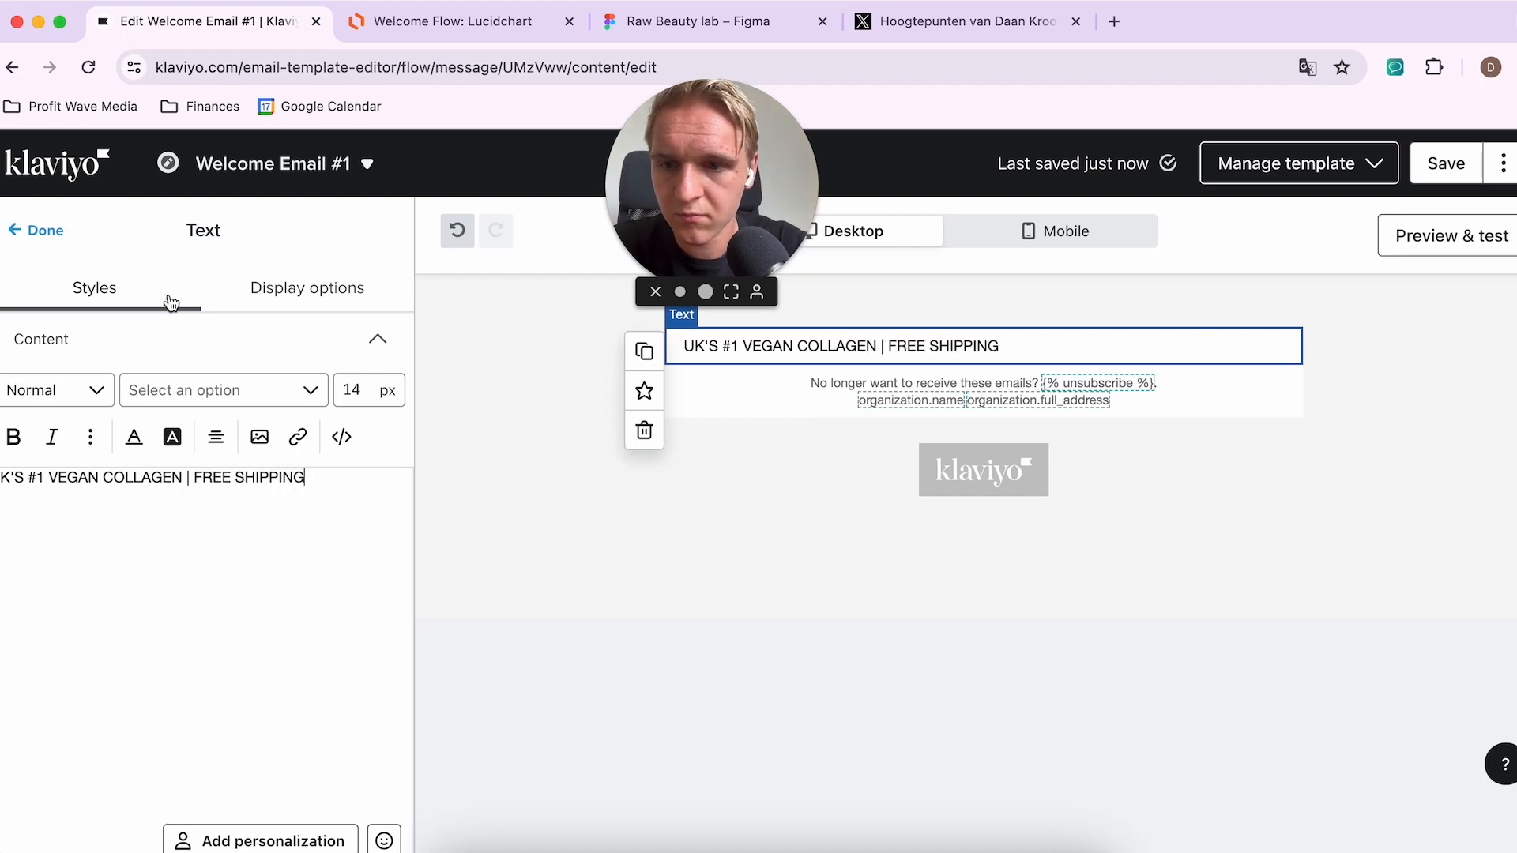
Step: Reorder the browser tabs so the Raw Beauty lab Figma file sits directly beside the Klaviyo email editor
left_click(490, 22)
left_click(680, 19)
left_click_drag(644, 21, 387, 22)
left_click(210, 20)
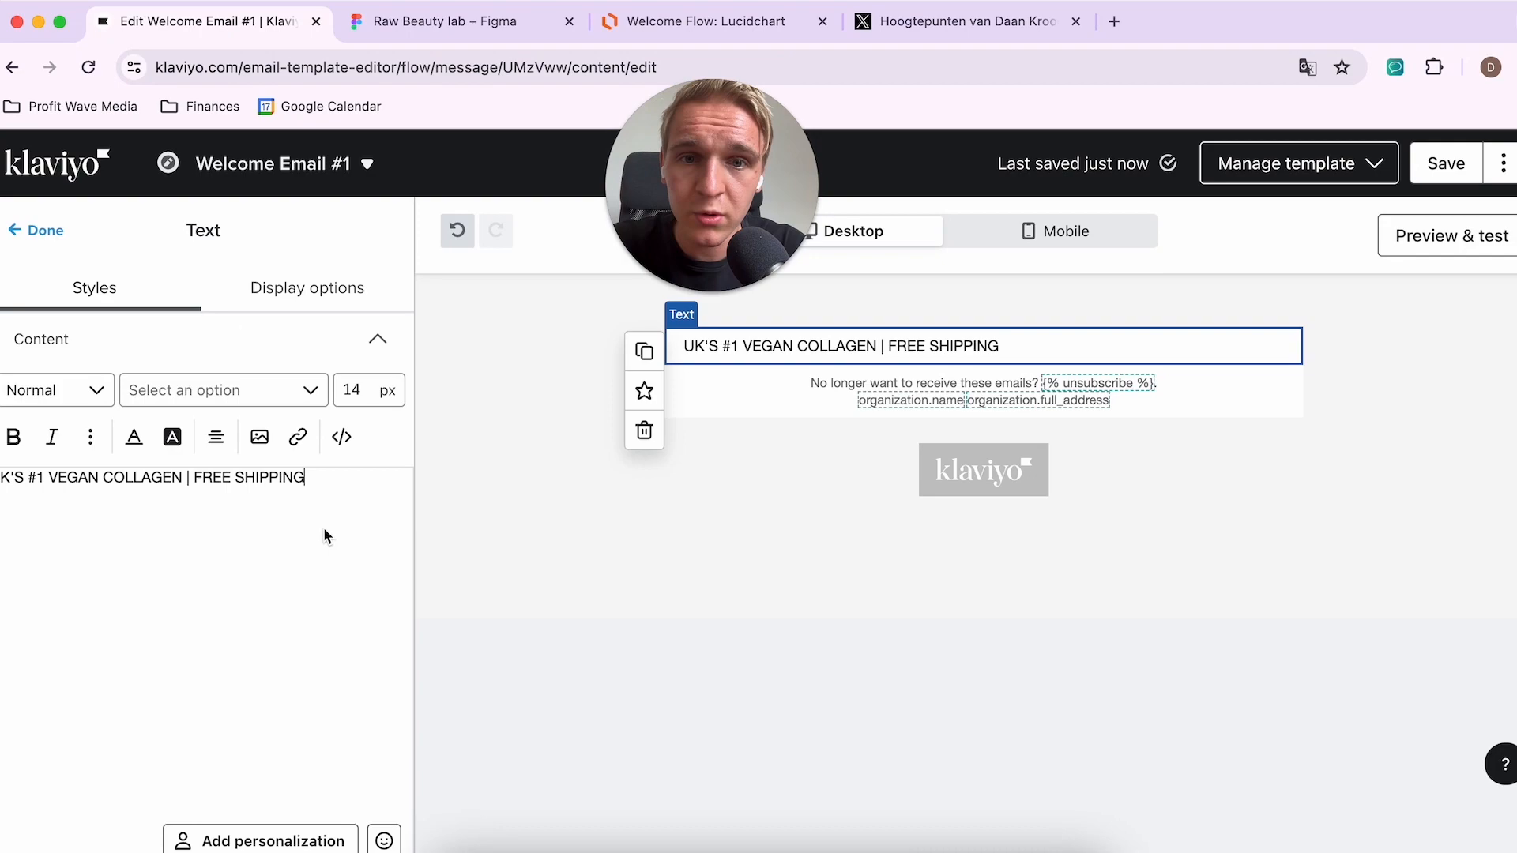
Step: Look up the body typeface in the Figma design rationale and set the announcement text's font to Nunito Normal 400
left_click(454, 21)
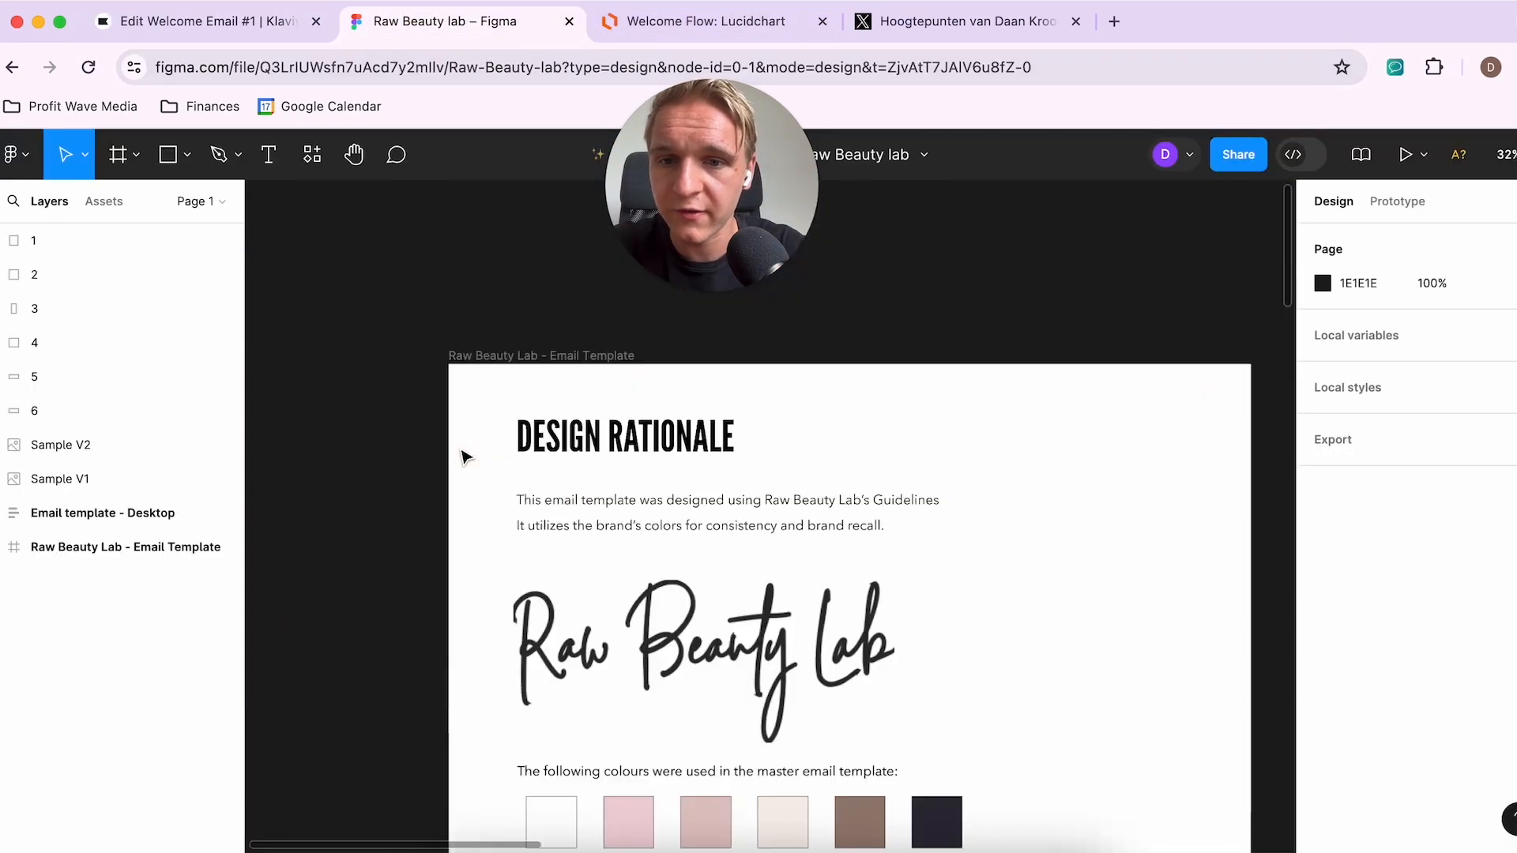
scroll(598, 634, "down", 6)
scroll(596, 634, "up", 6)
scroll(597, 634, "right", 8)
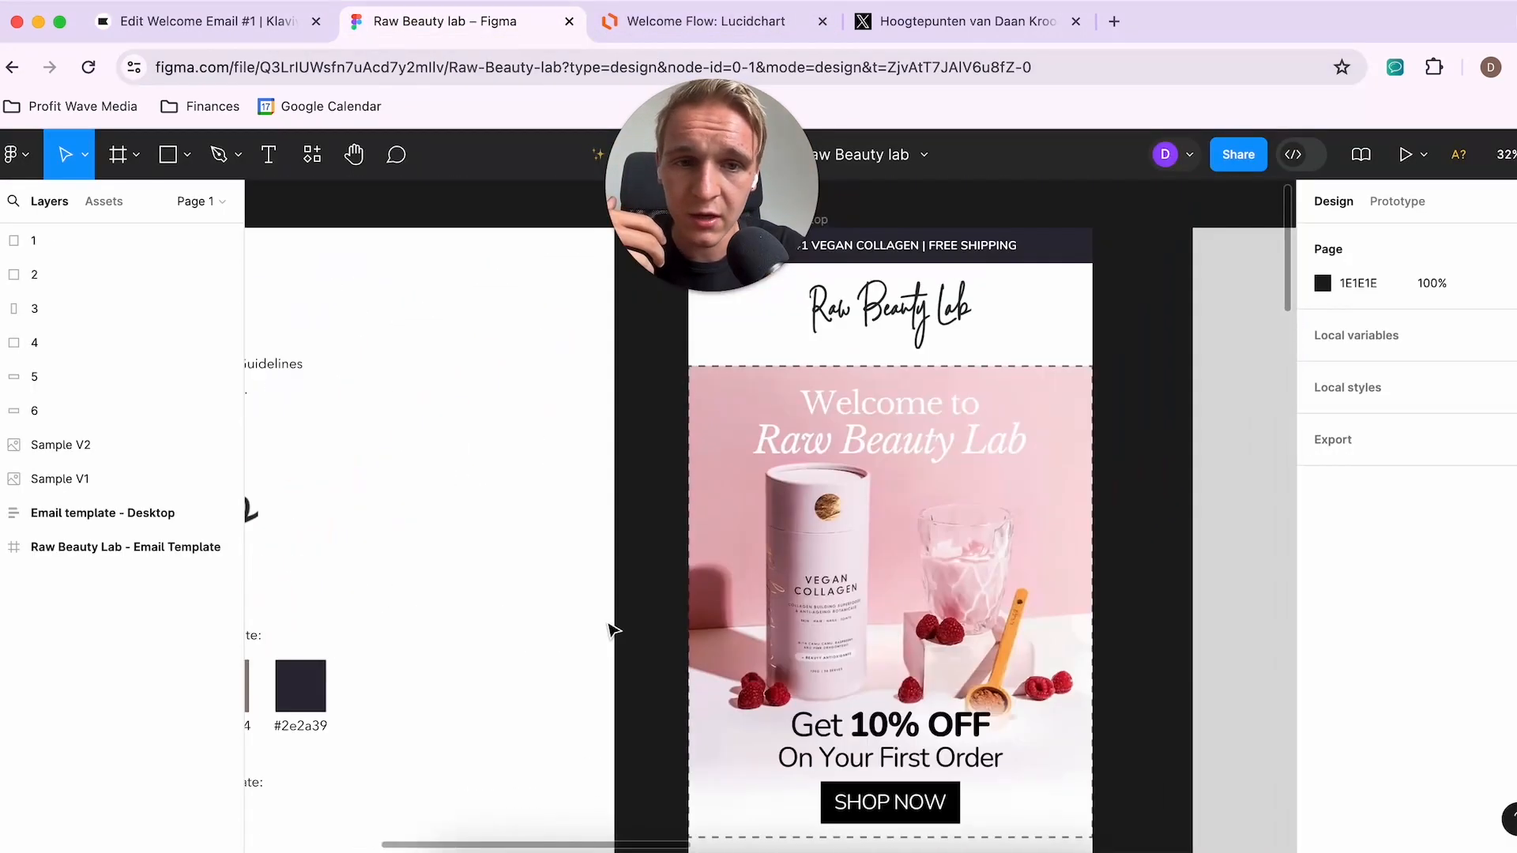
scroll(712, 553, "left", 8)
scroll(620, 681, "down", 3)
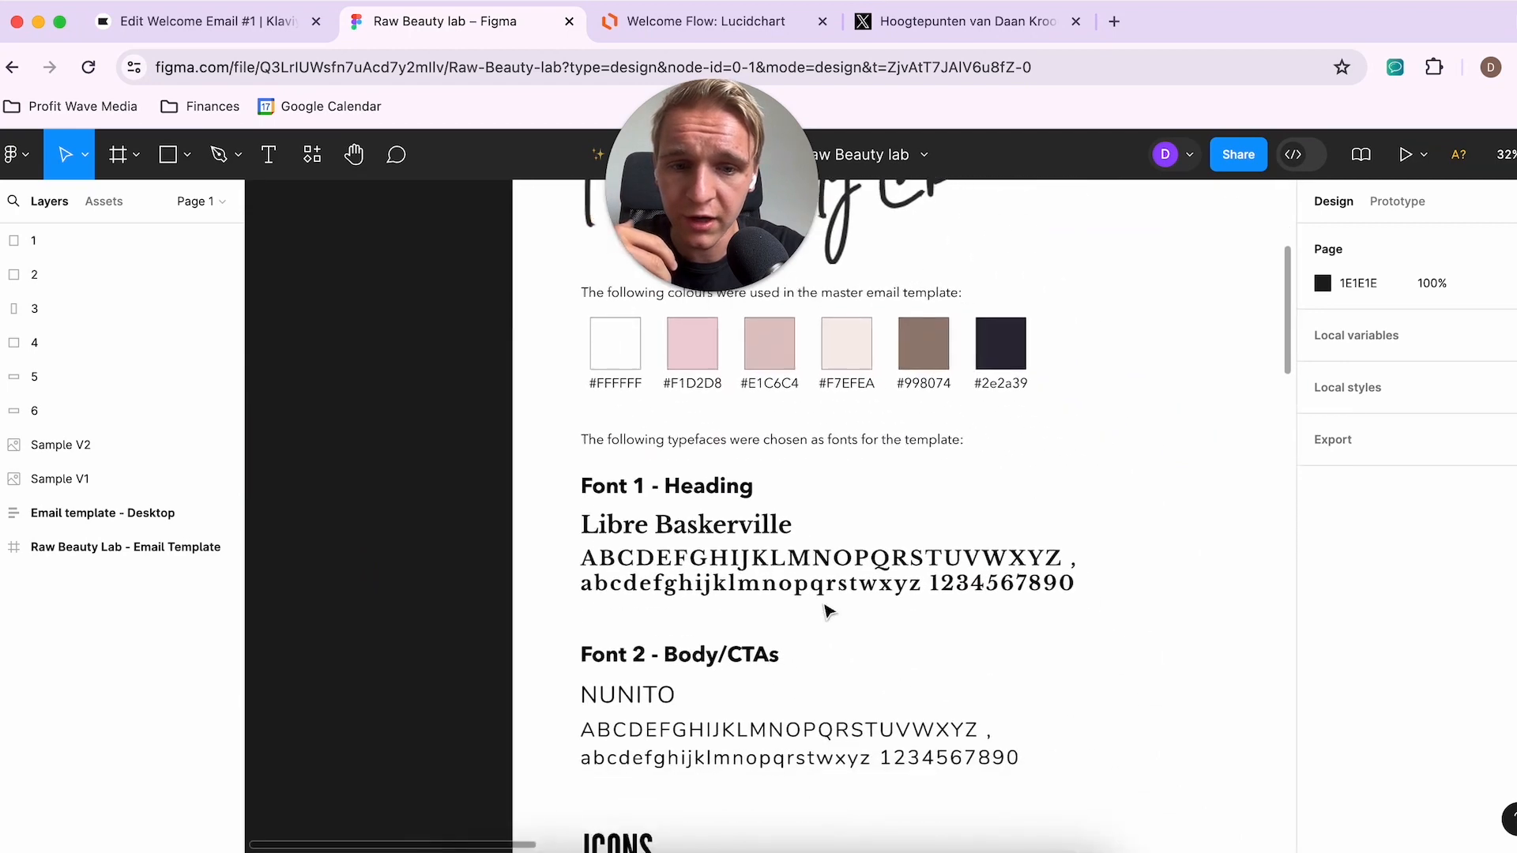
left_click(220, 28)
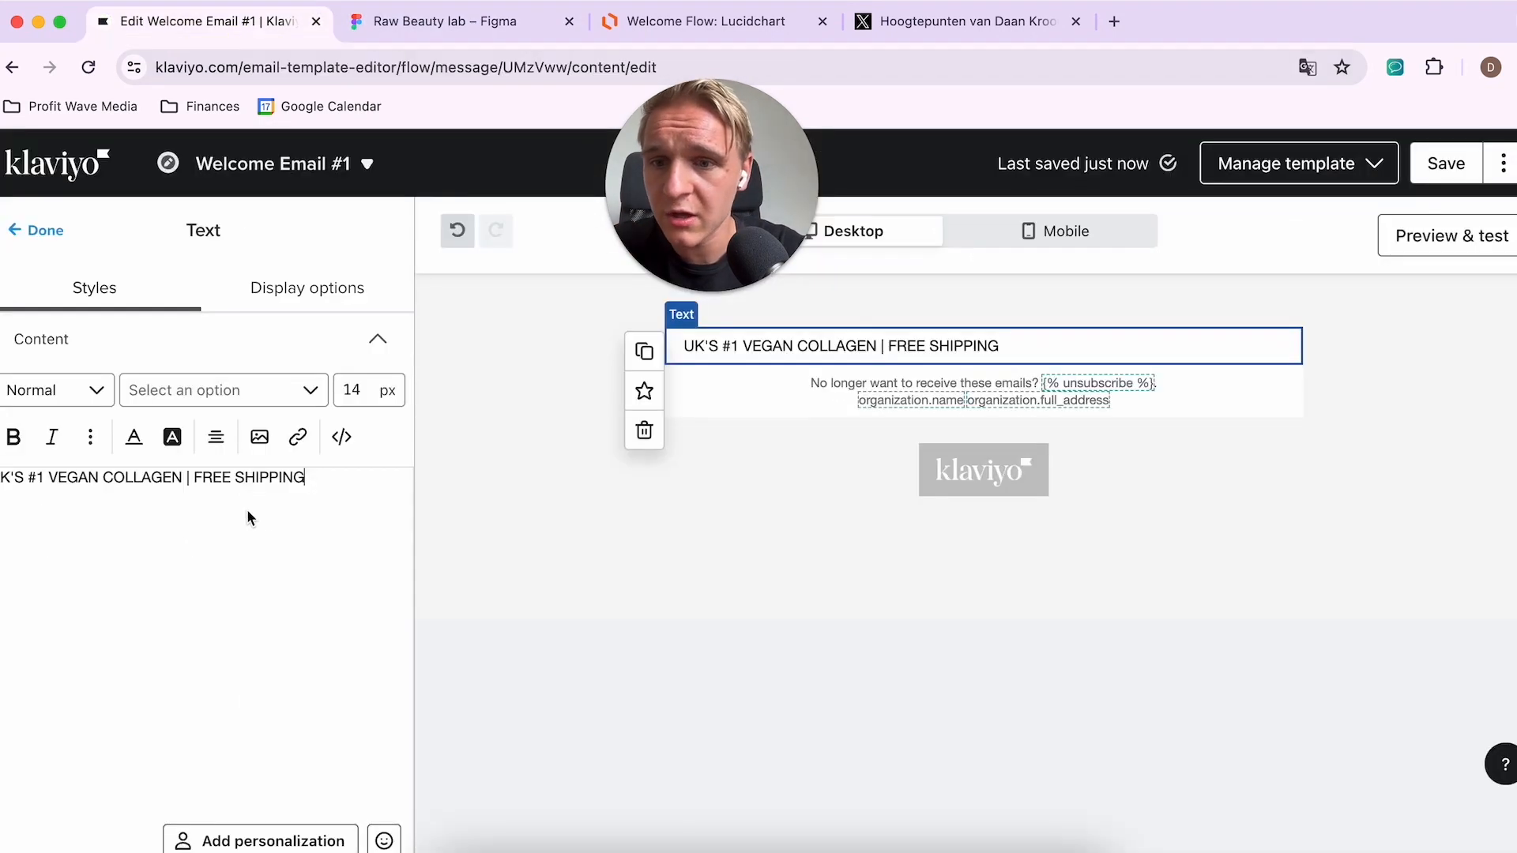
triple_click(222, 478)
left_click(201, 390)
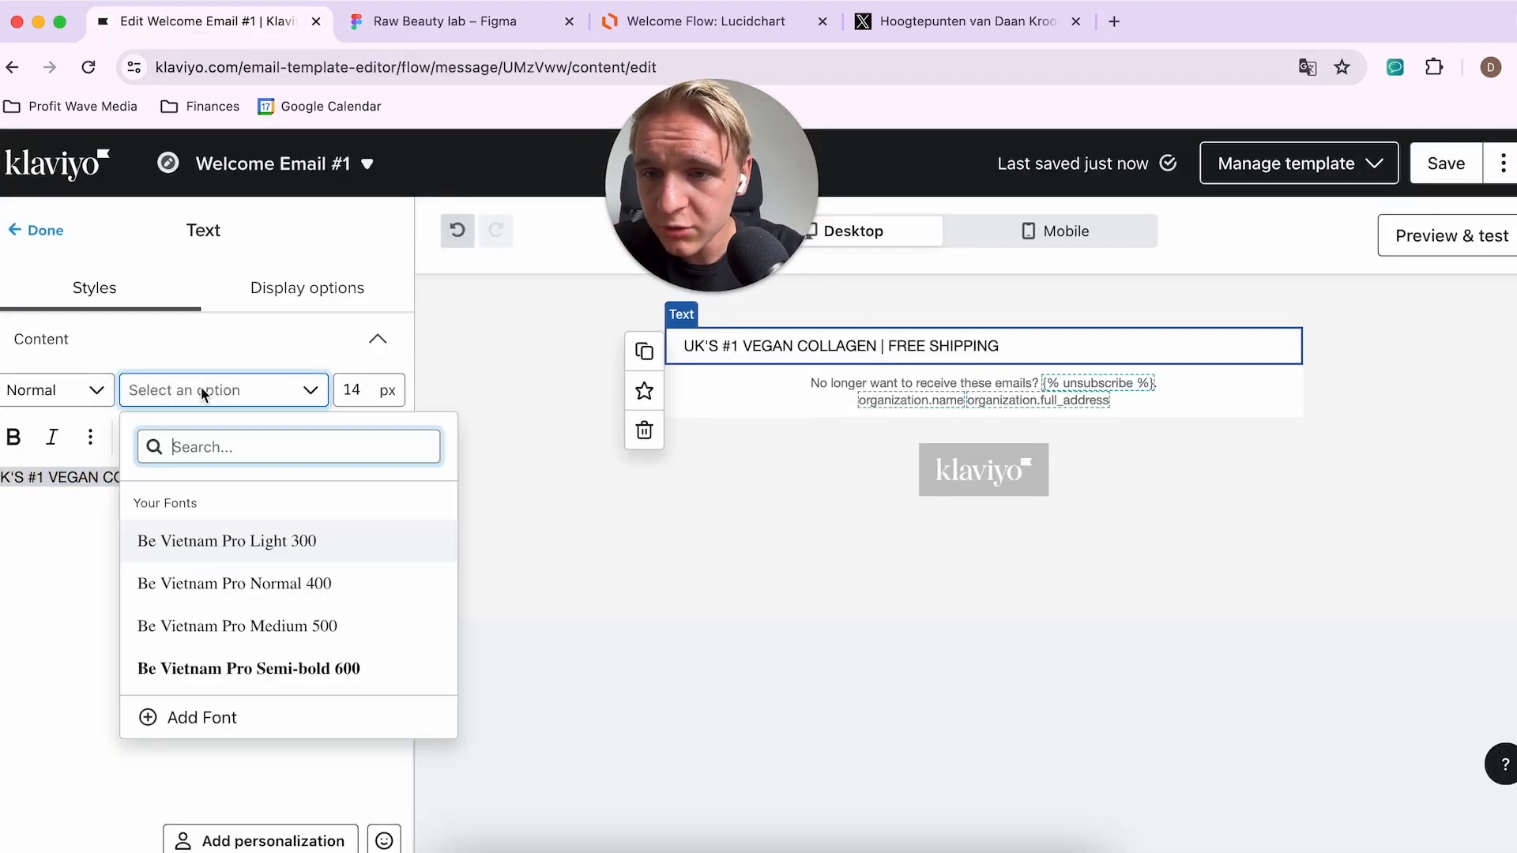
type("nuni")
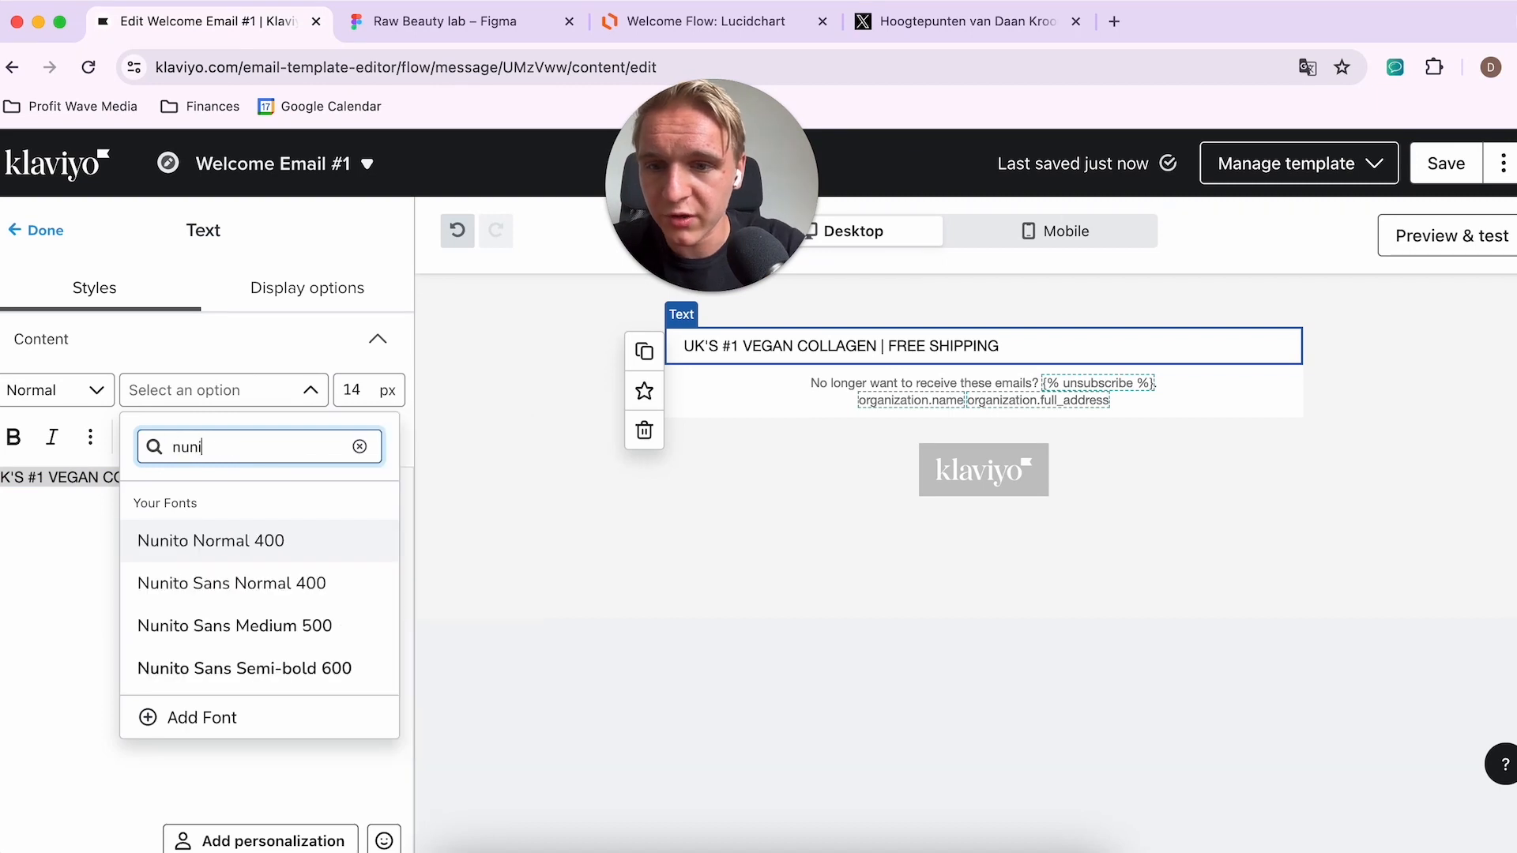
left_click(242, 542)
triple_click(237, 484)
left_click(274, 521)
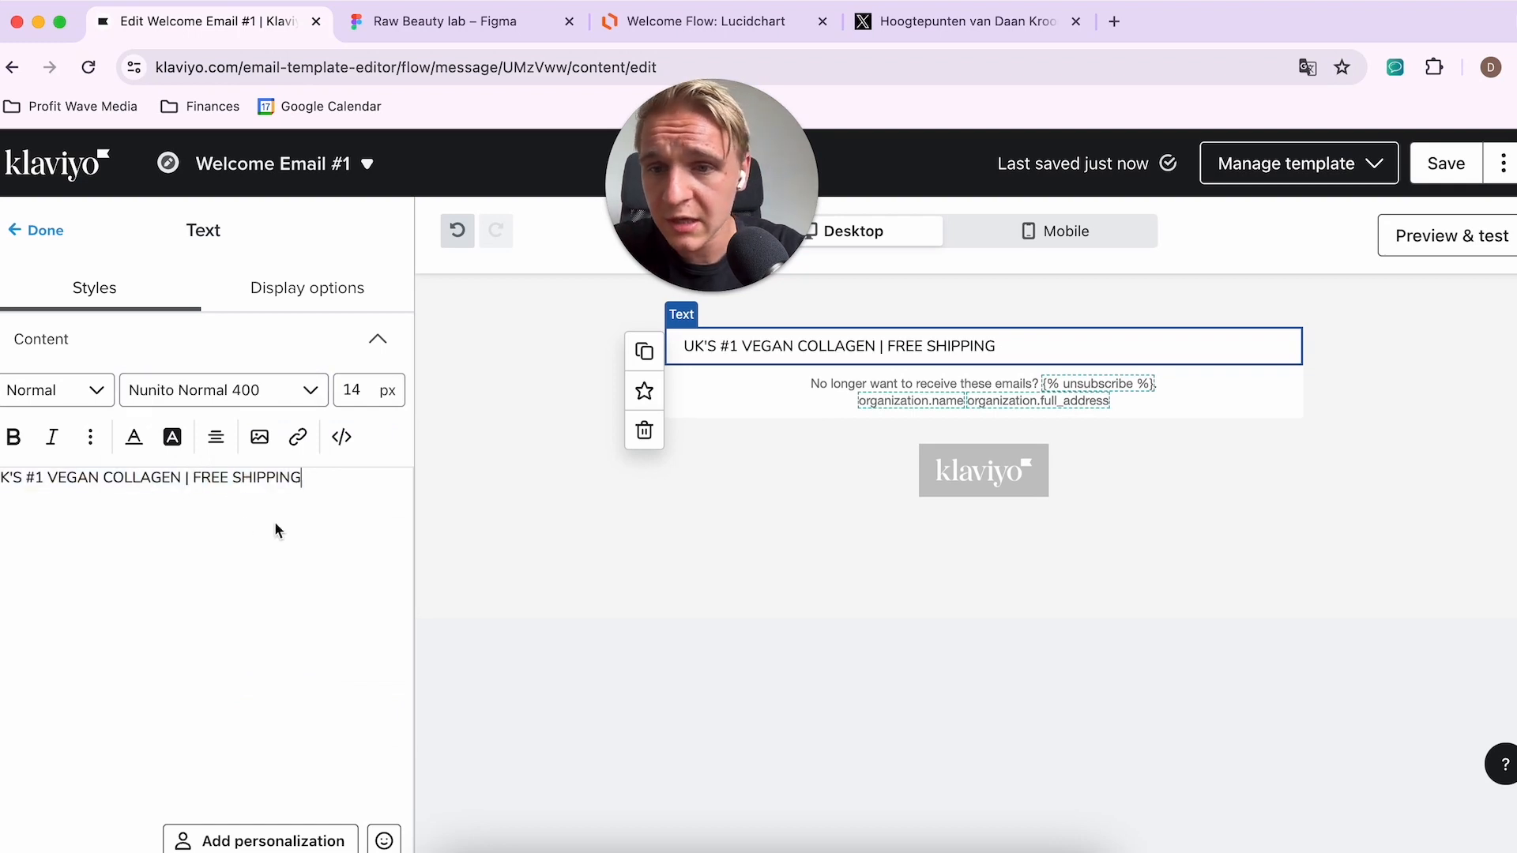
Step: Make the announcement text bold and centre it in its block
triple_click(267, 479)
key("super+b")
left_click(263, 557)
triple_click(213, 473)
left_click(248, 546)
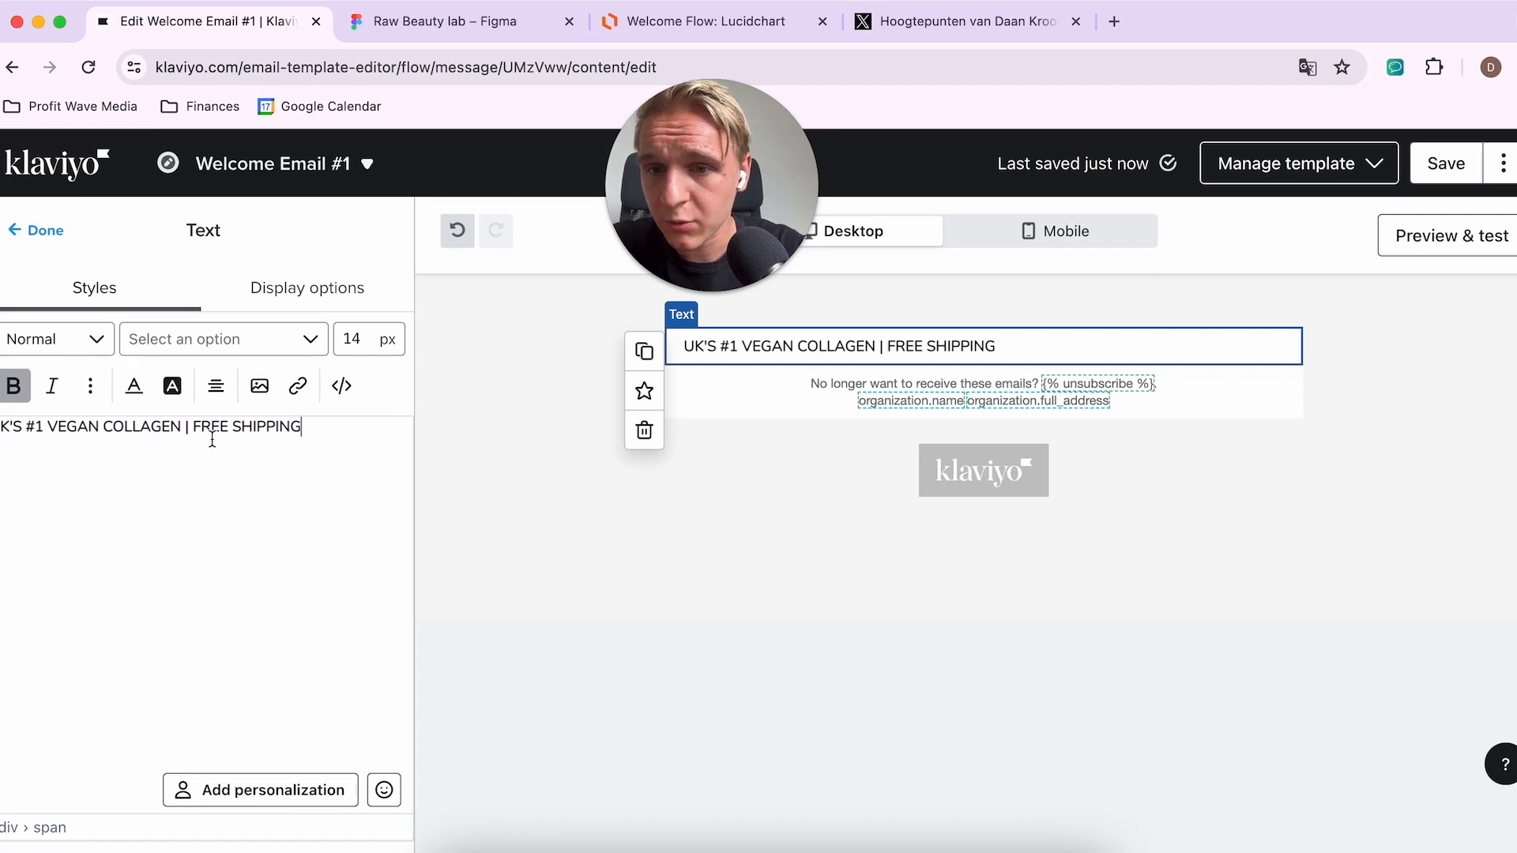
triple_click(212, 440)
left_click(215, 385)
left_click(254, 426)
Step: Enable the announcement block's background colour and set it to the dark brand colour from the Figma palette, #2E2A39
scroll(255, 583, "down", 10)
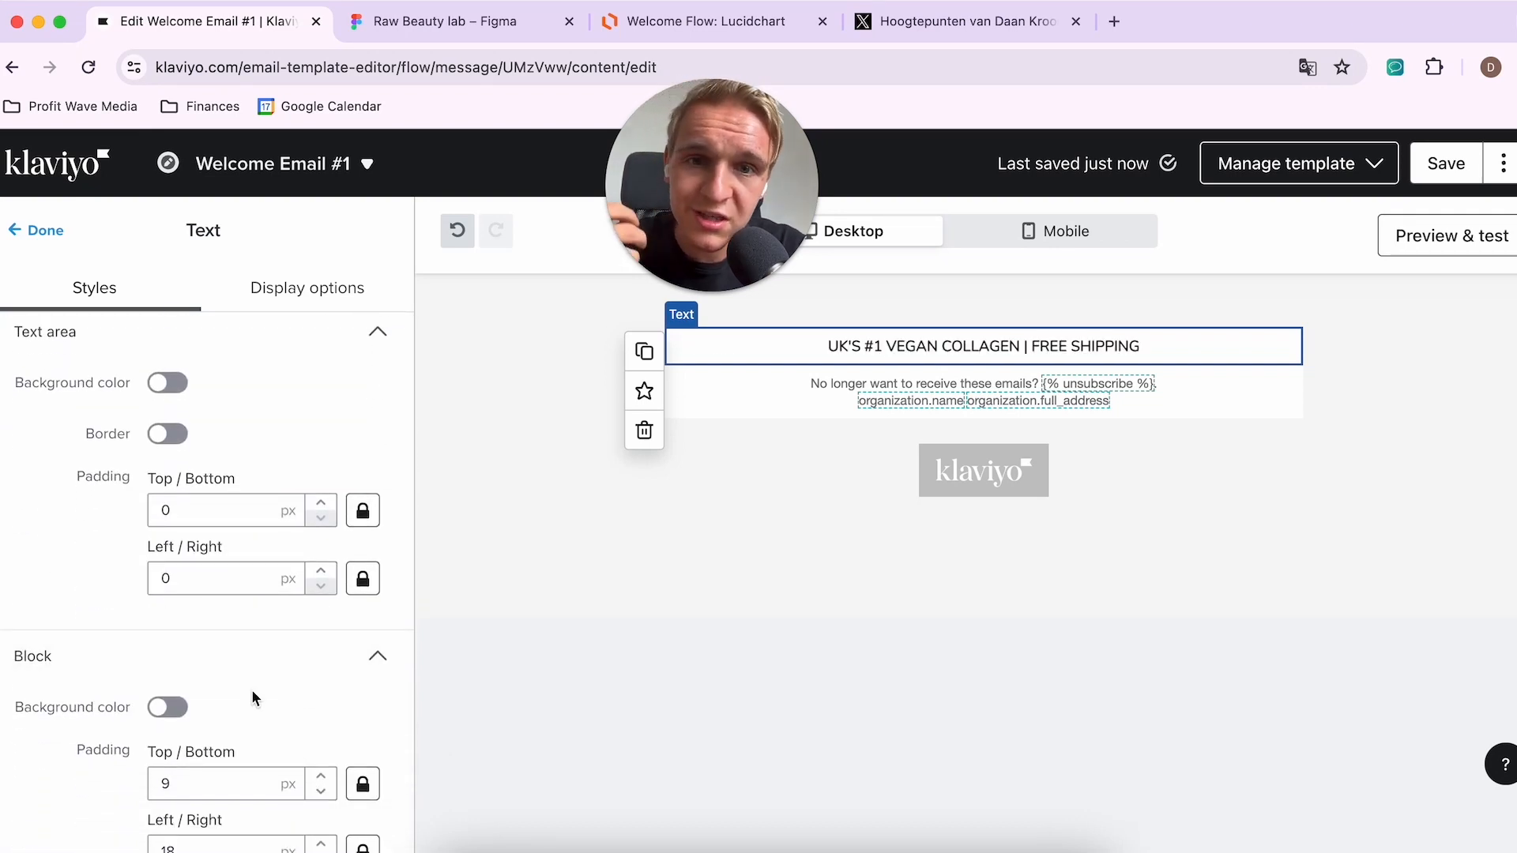
scroll(251, 689, "down", 2)
left_click(168, 617)
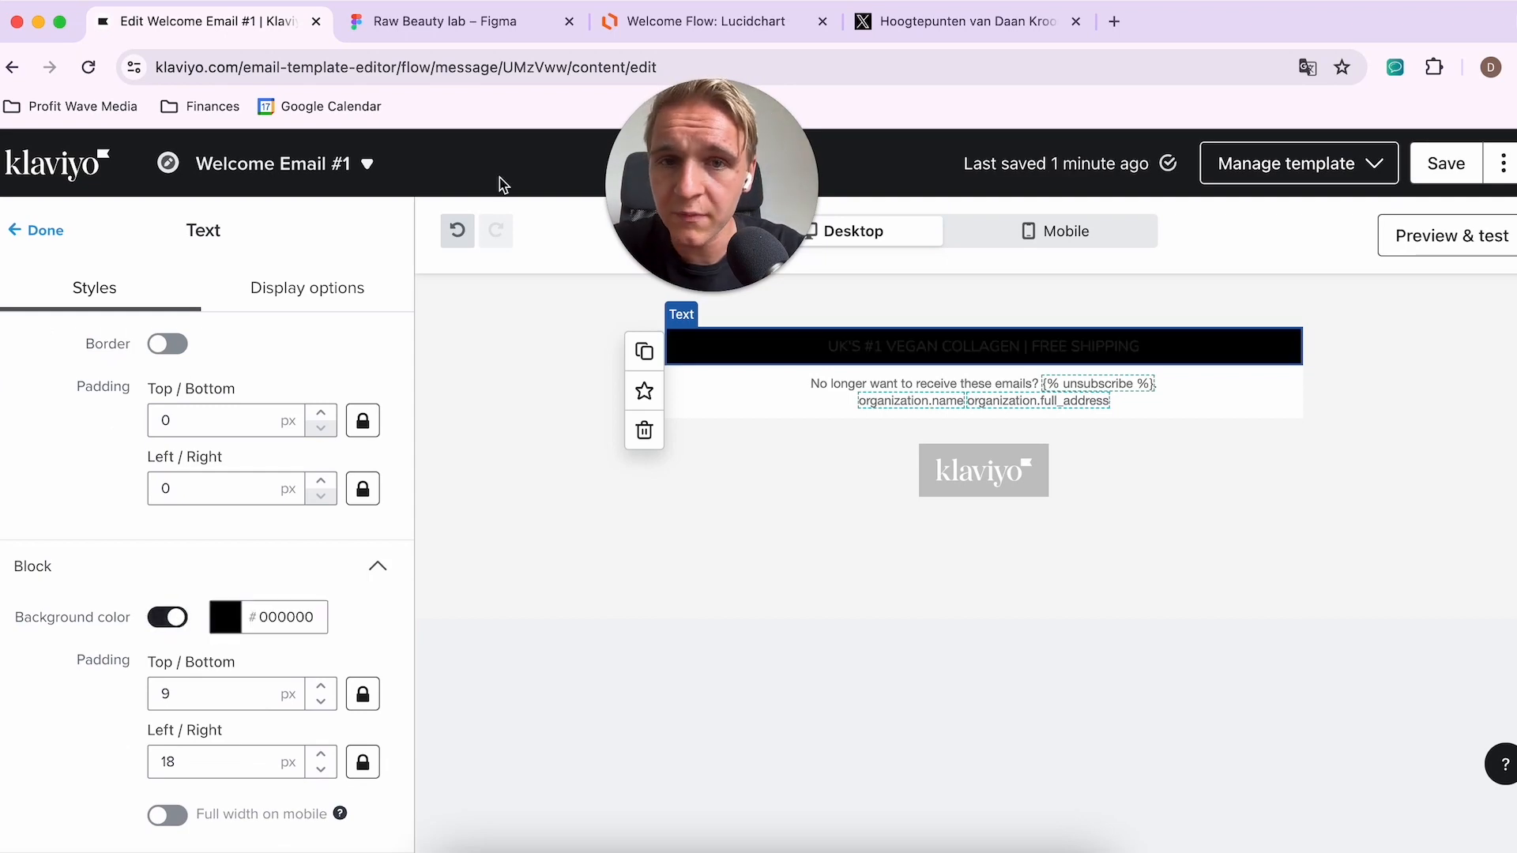
left_click(474, 22)
scroll(684, 525, "down", 10)
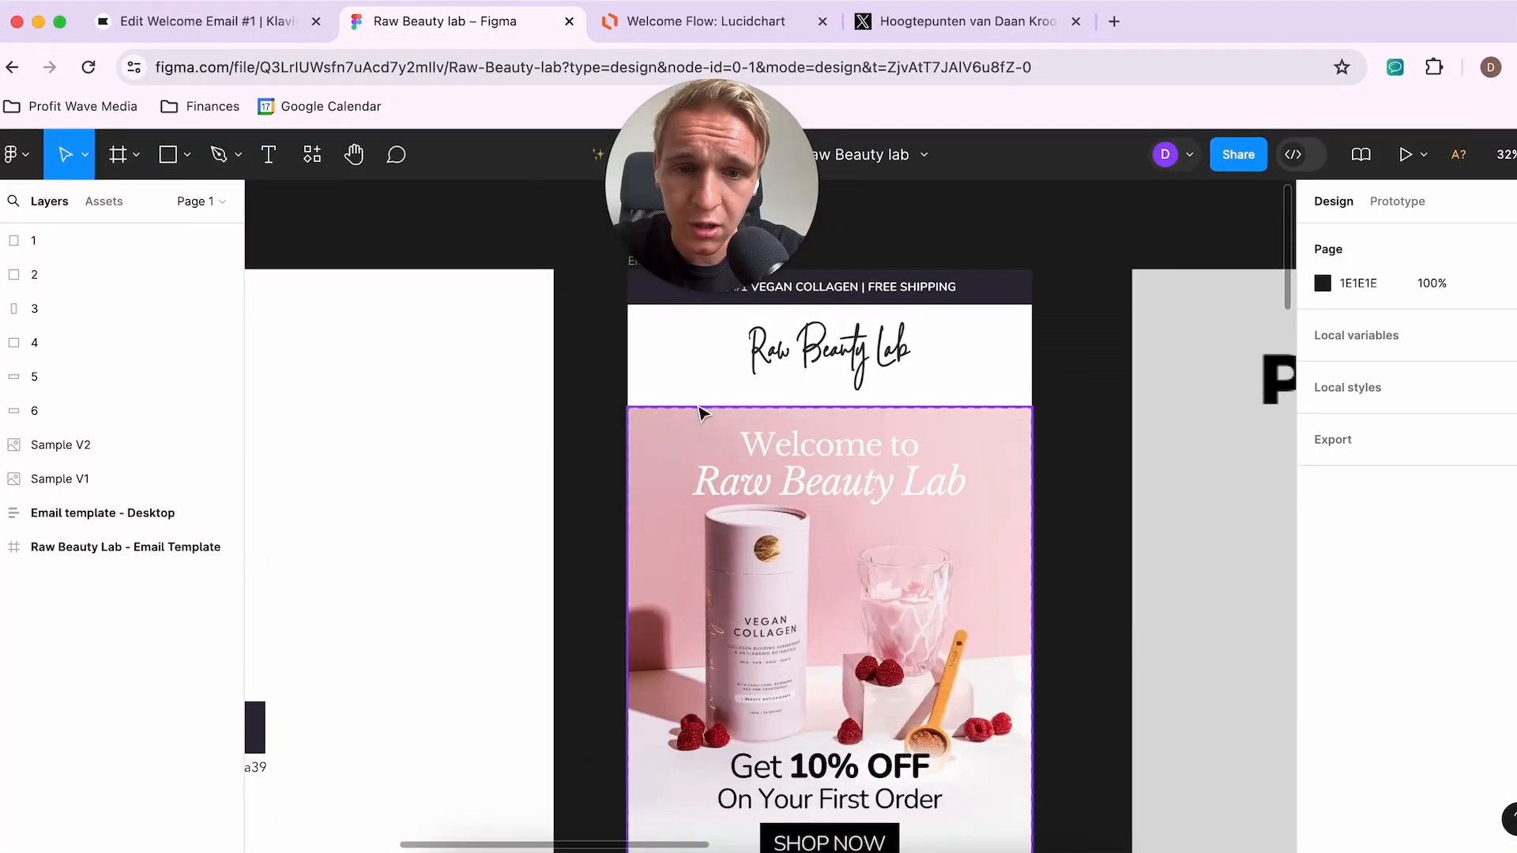
scroll(655, 363, "up", 2)
scroll(648, 435, "down", 3)
scroll(648, 435, "left", 4)
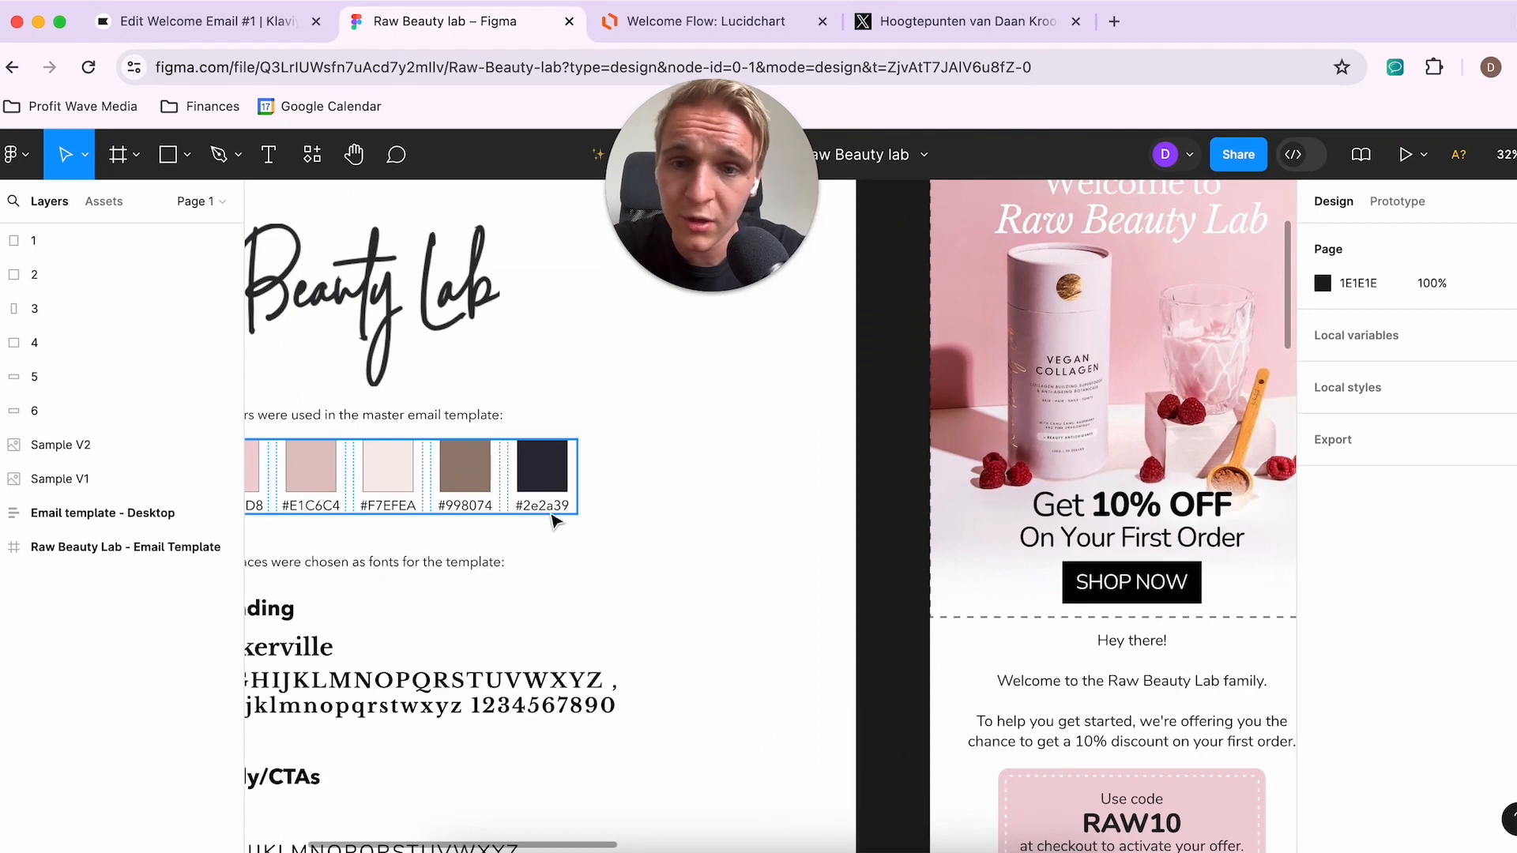
left_click(237, 21)
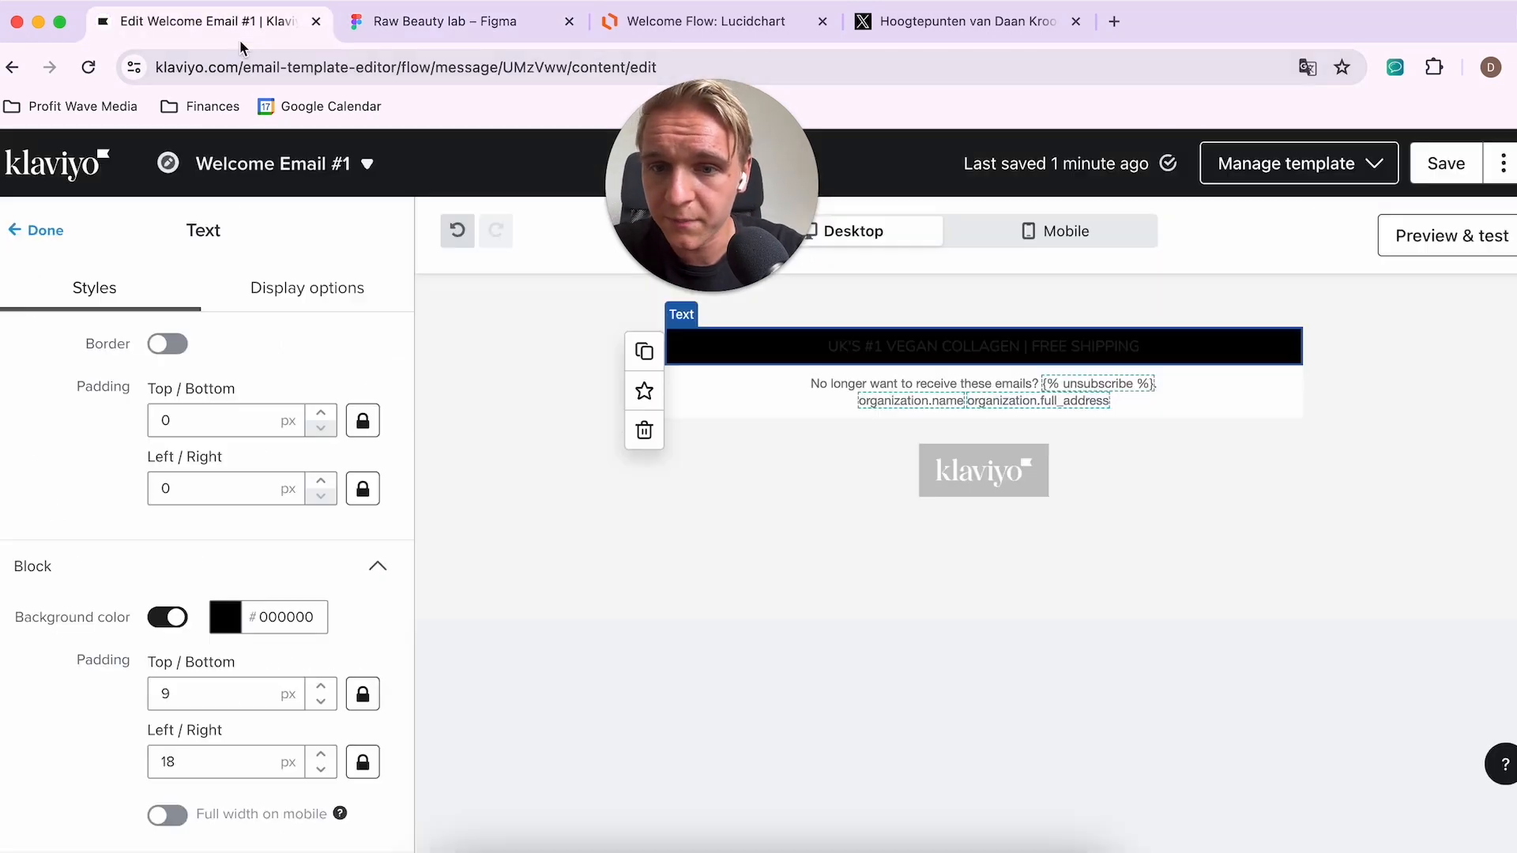
left_click(286, 616)
type("2E2A39")
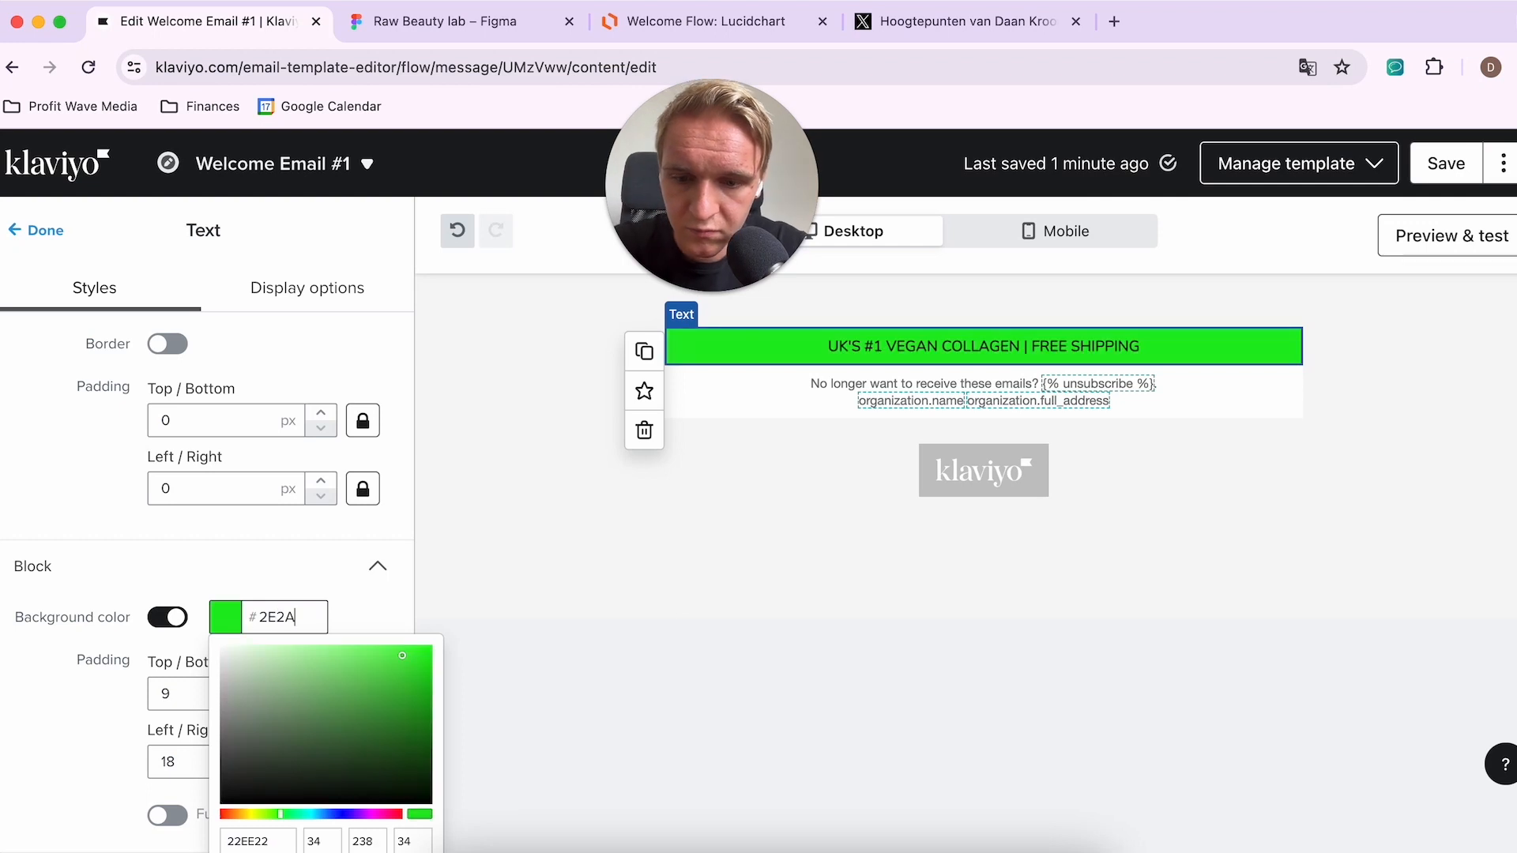
left_click(305, 563)
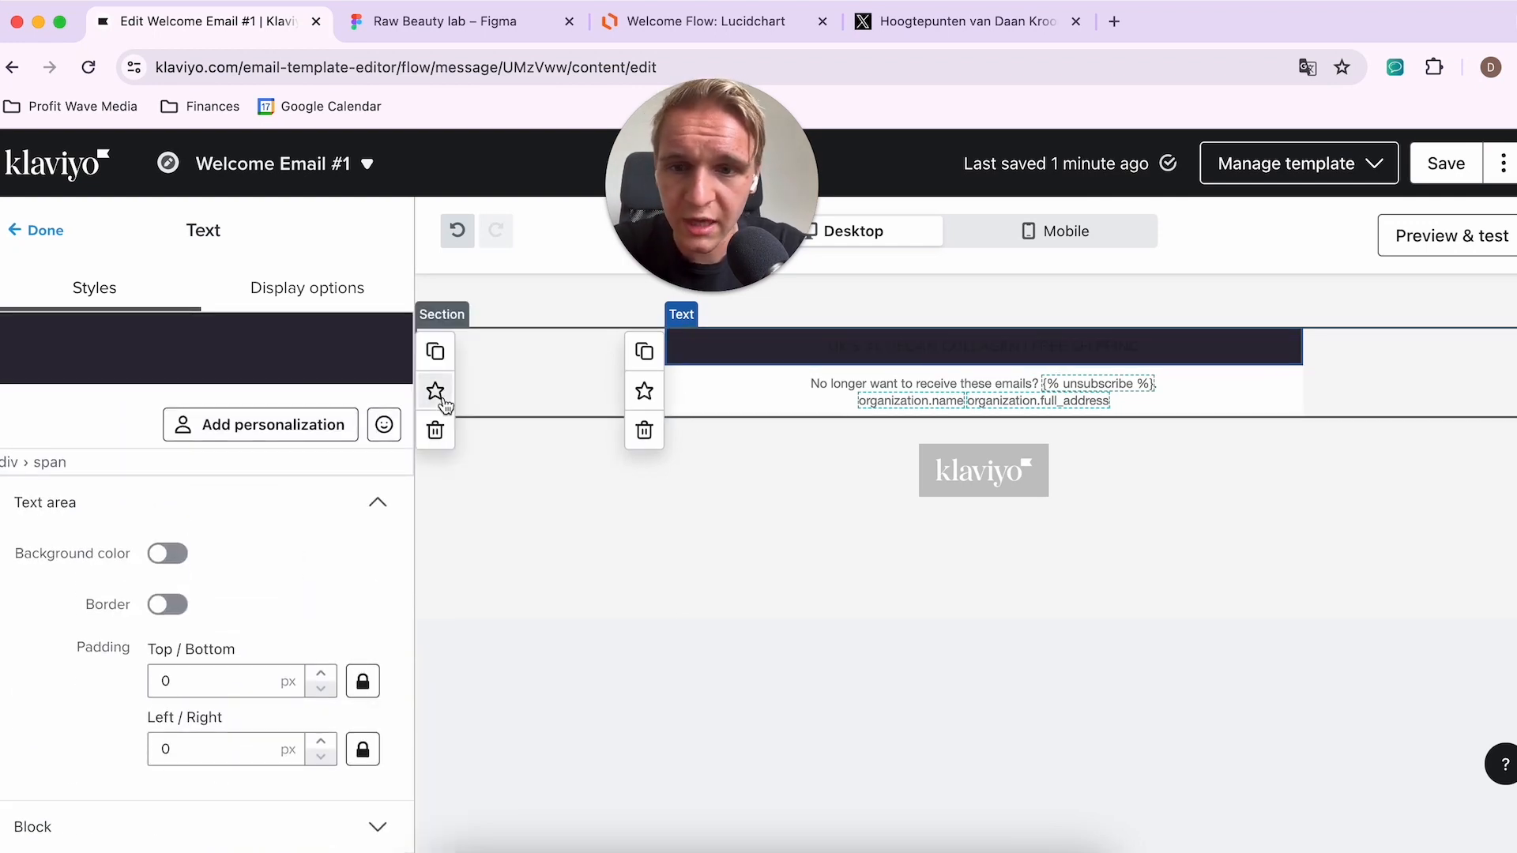
Step: Change the announcement text's colour to white
scroll(284, 460, "up", 5)
triple_click(215, 481)
left_click(134, 437)
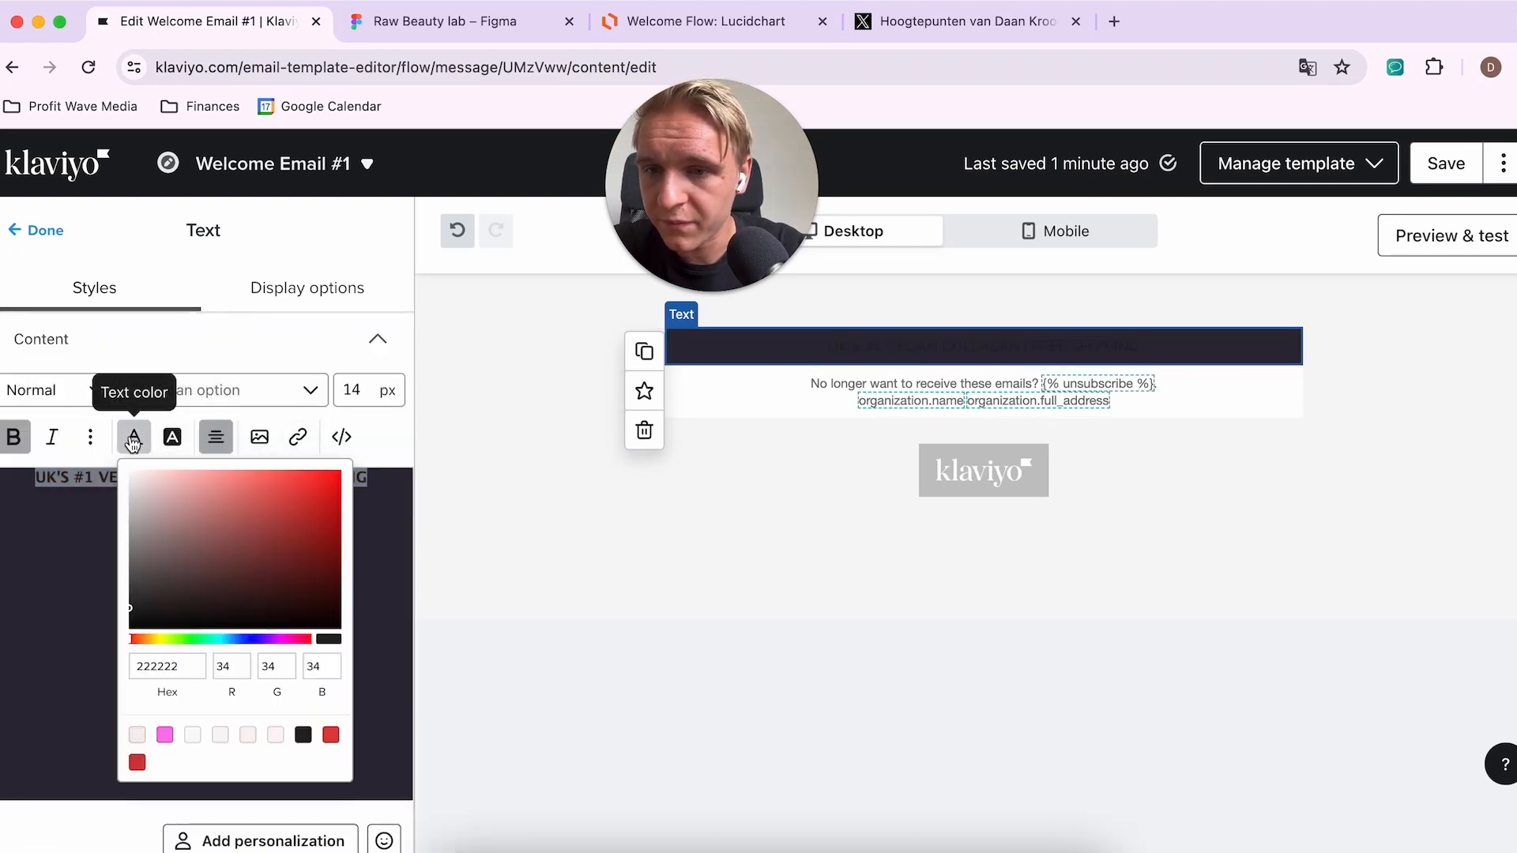
left_click_drag(131, 613, 125, 467)
left_click(97, 564)
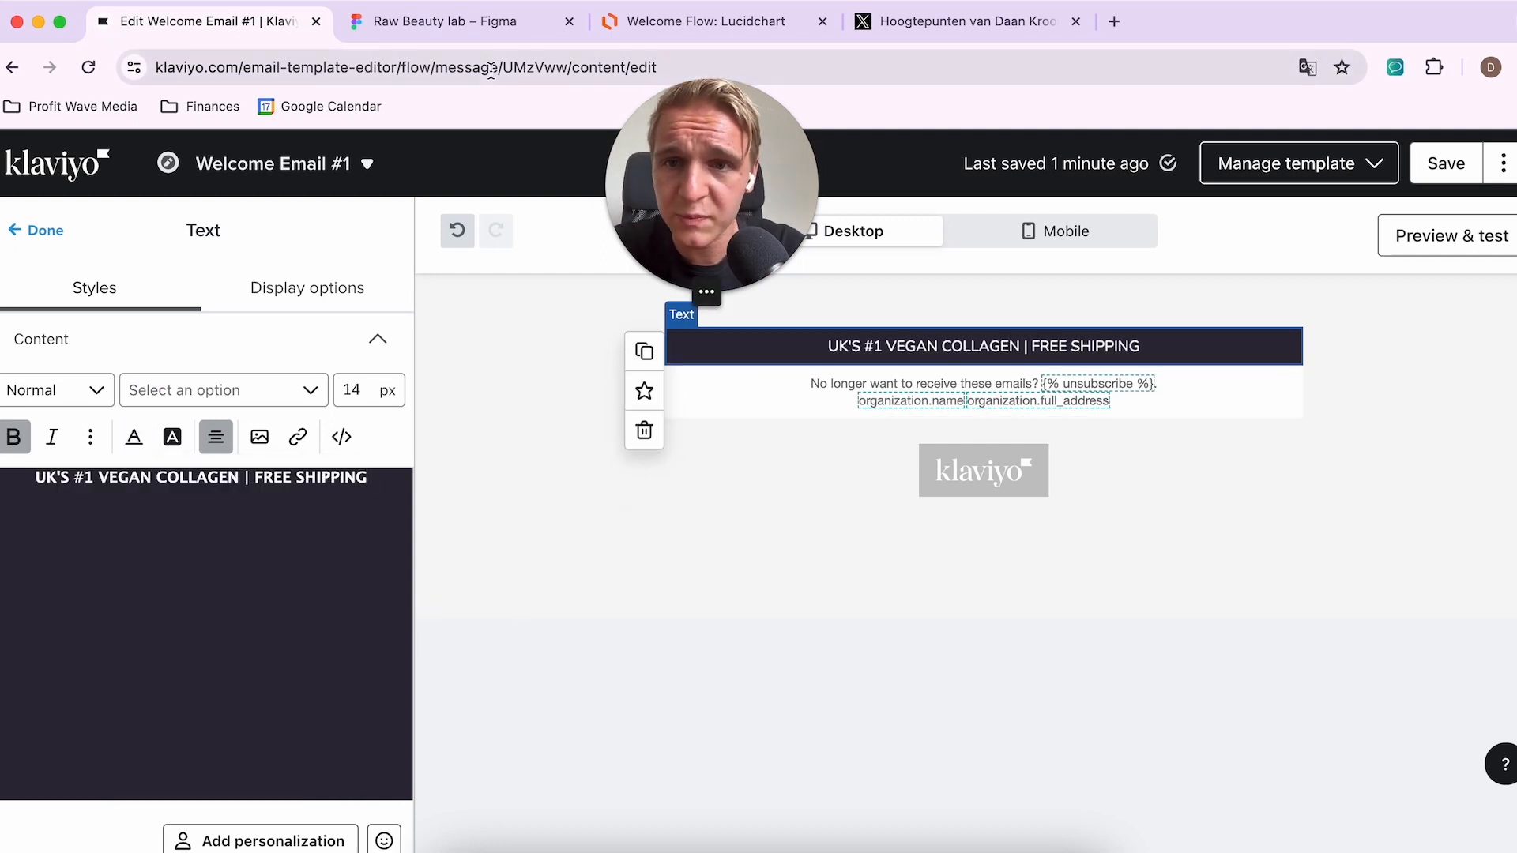
Step: Check the logo area in the Figma design and add an image block between the announcement bar and the unsubscribe text
left_click(463, 30)
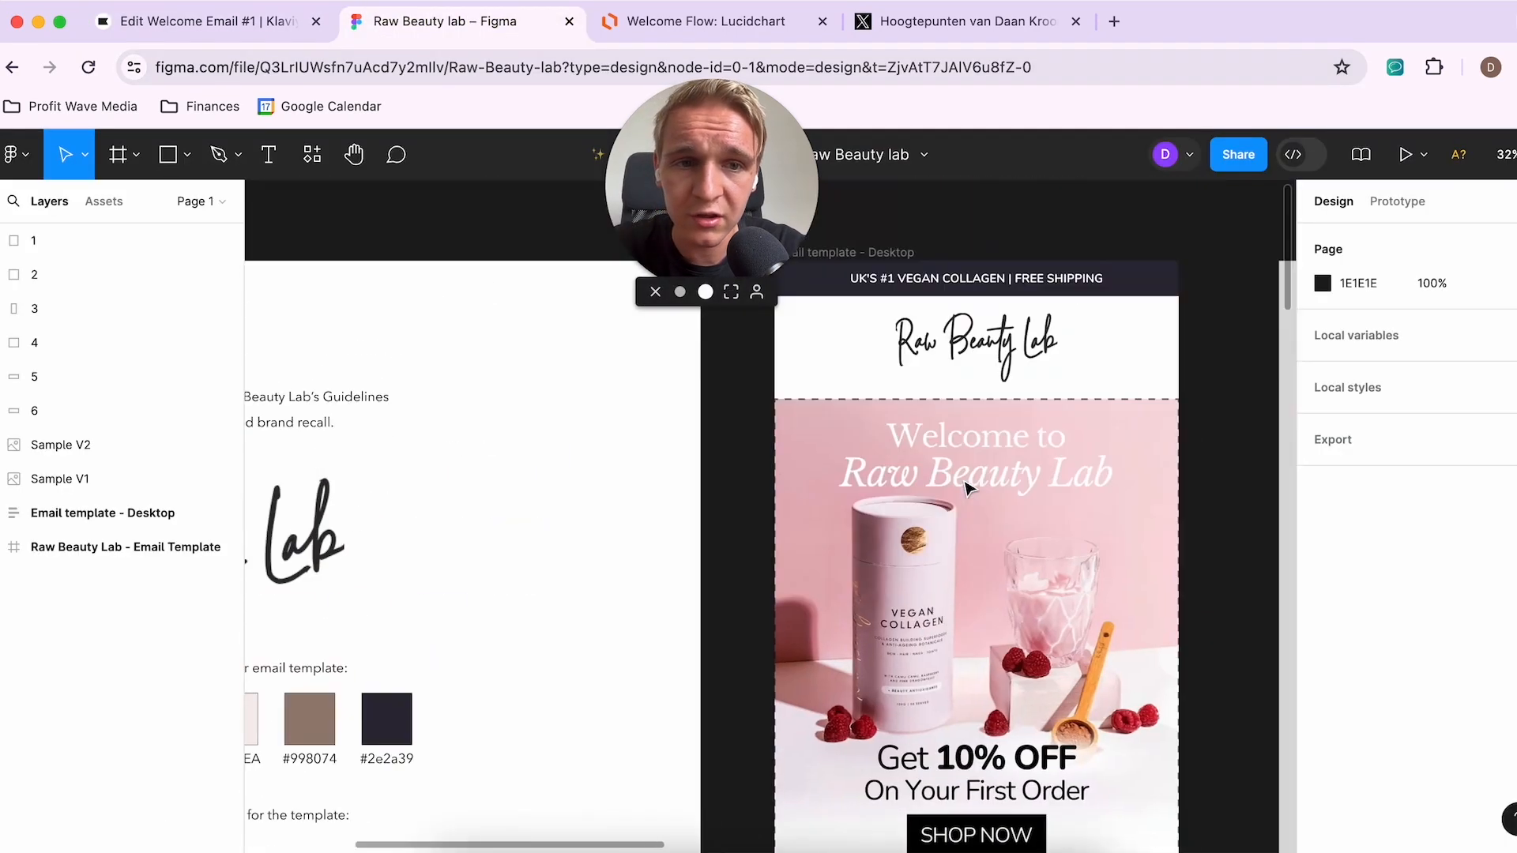
left_click(126, 24)
left_click(35, 233)
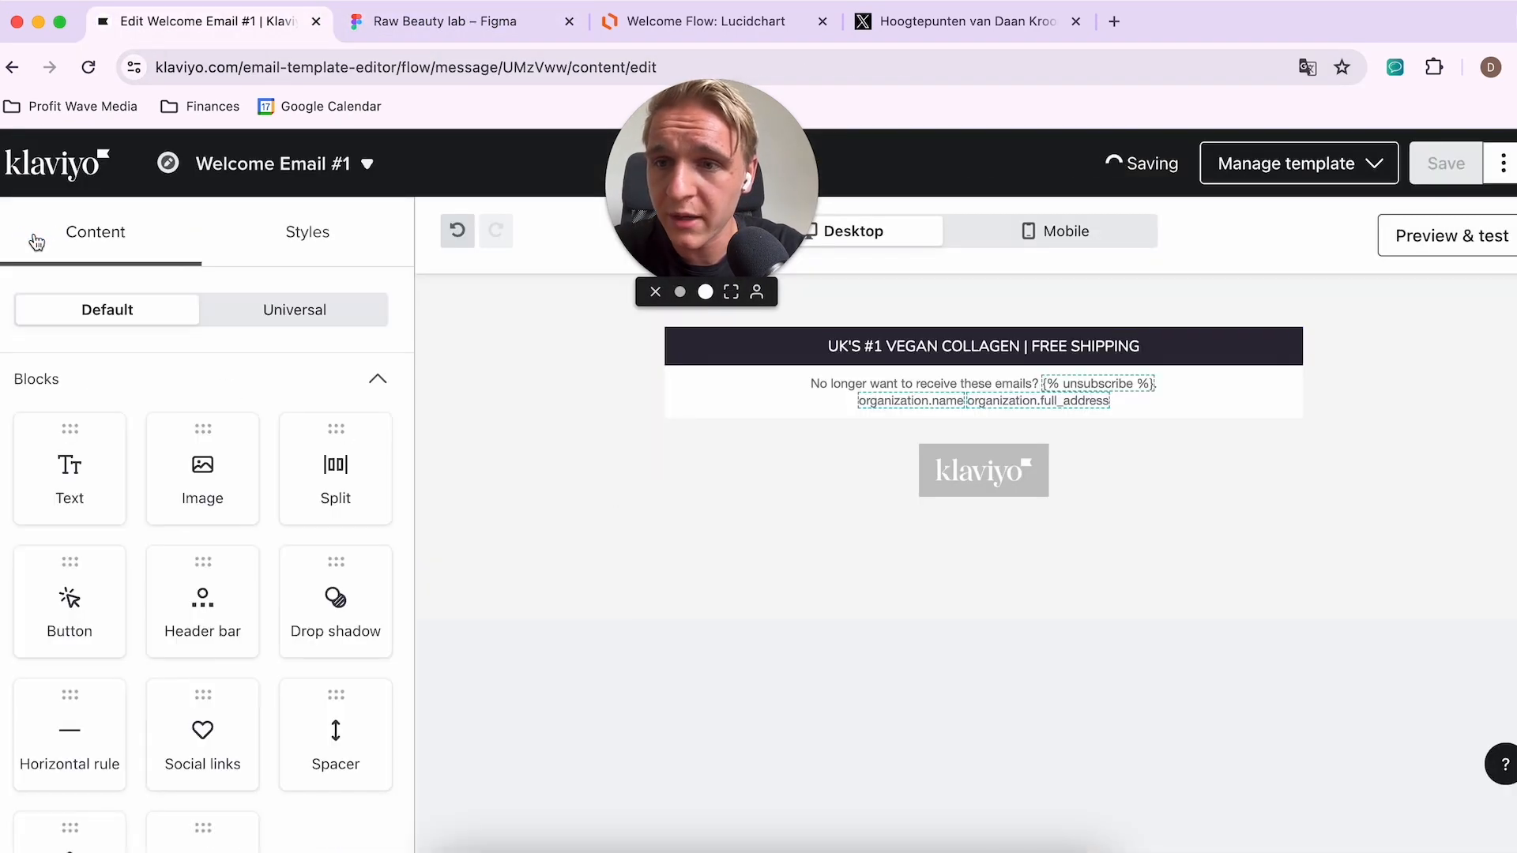
left_click_drag(203, 466, 821, 458)
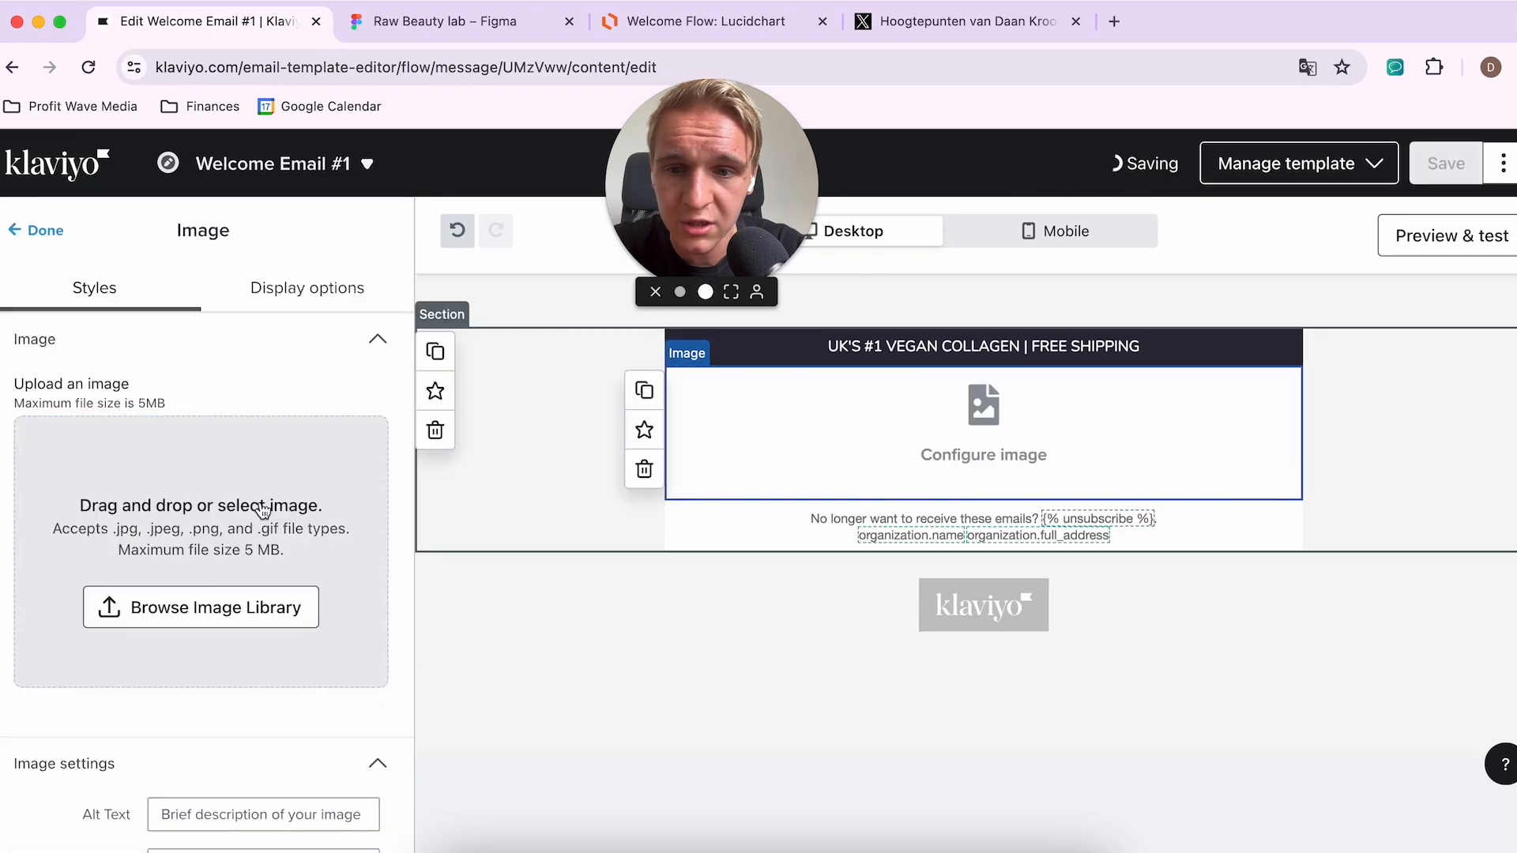
Step: Upload the Logo file from the desktop's Raw Beauty Lab folder into the image block below the announcement bar
left_click(187, 606)
left_click(311, 370)
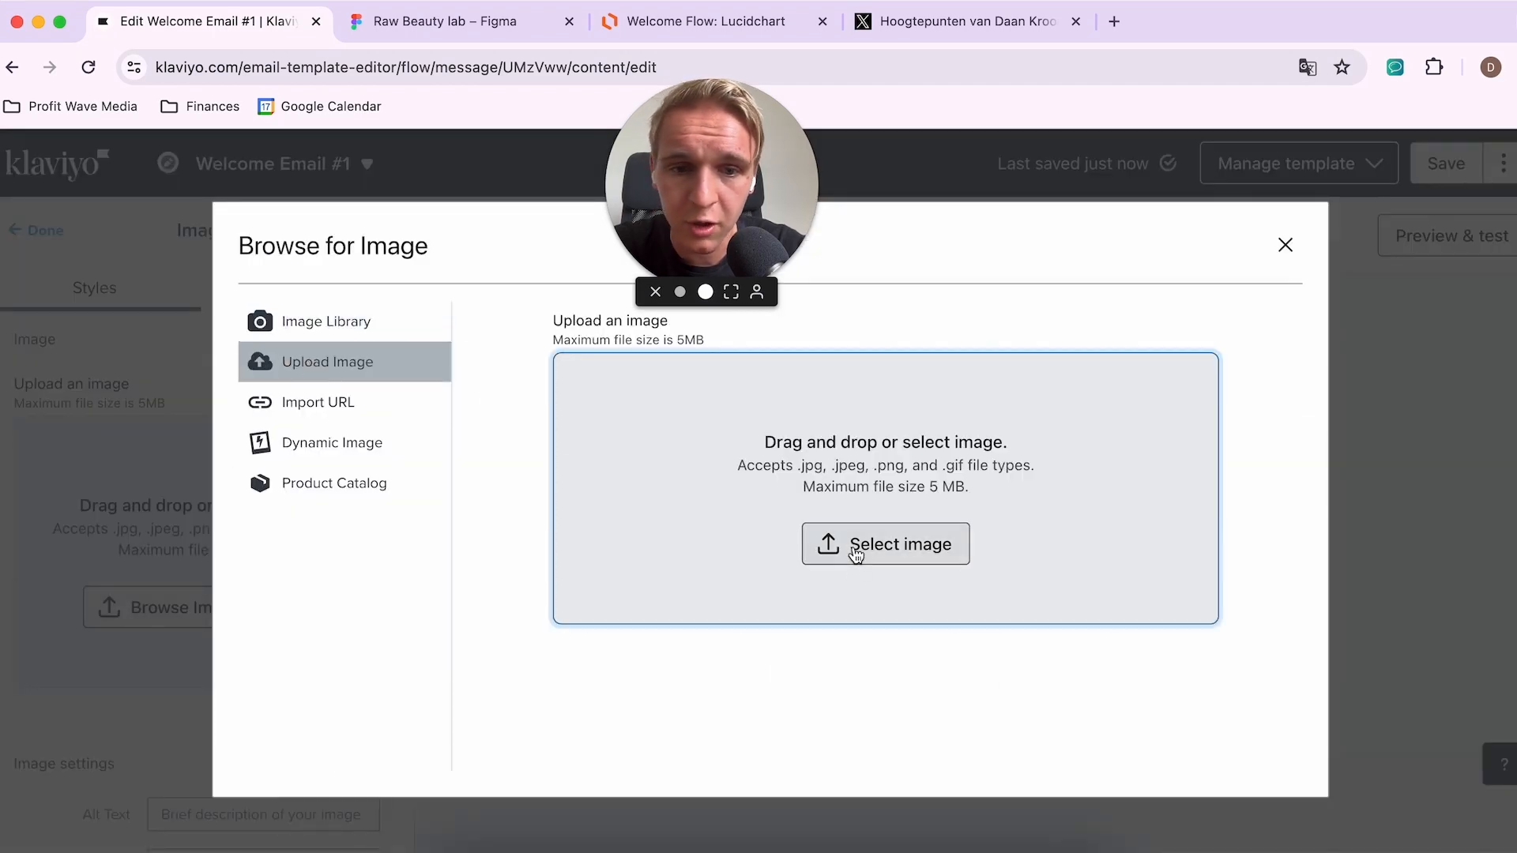
left_click(585, 437)
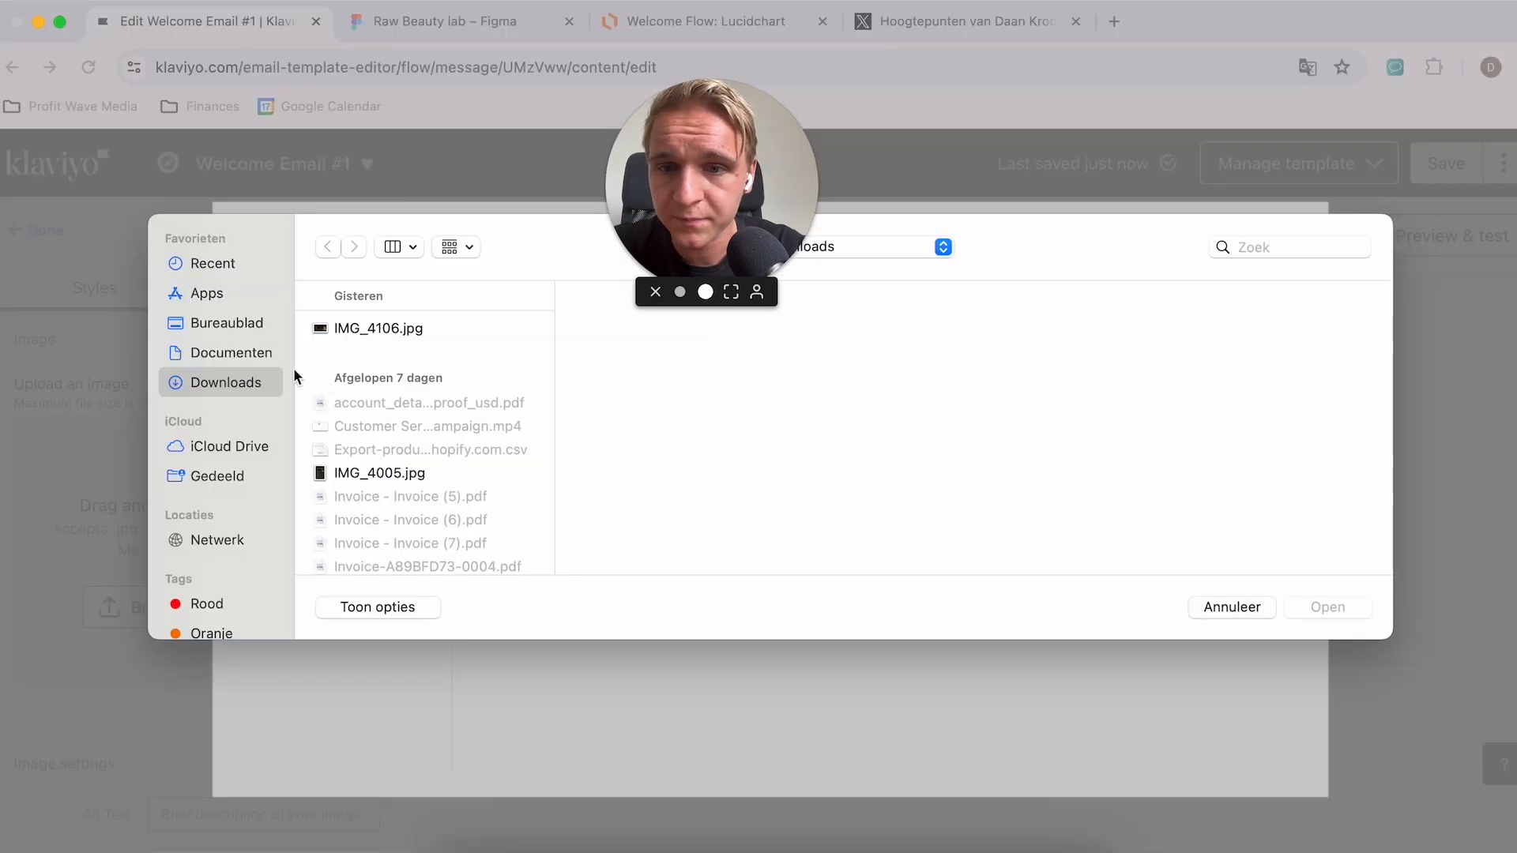
left_click(222, 325)
left_click(402, 328)
scroll(685, 503, "down", 3)
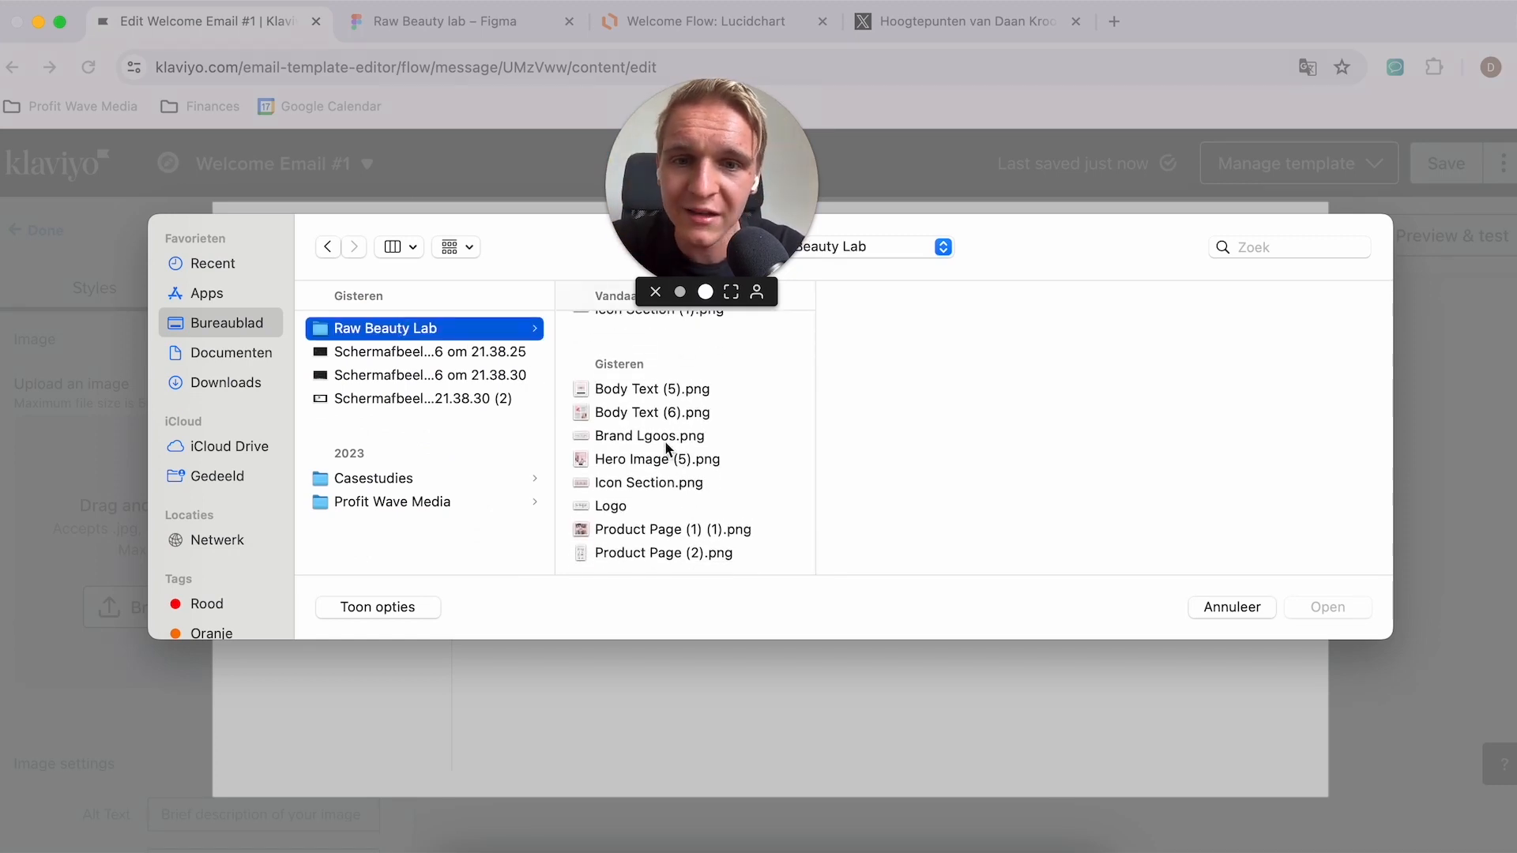
scroll(679, 467, "up", 1)
left_click(635, 522)
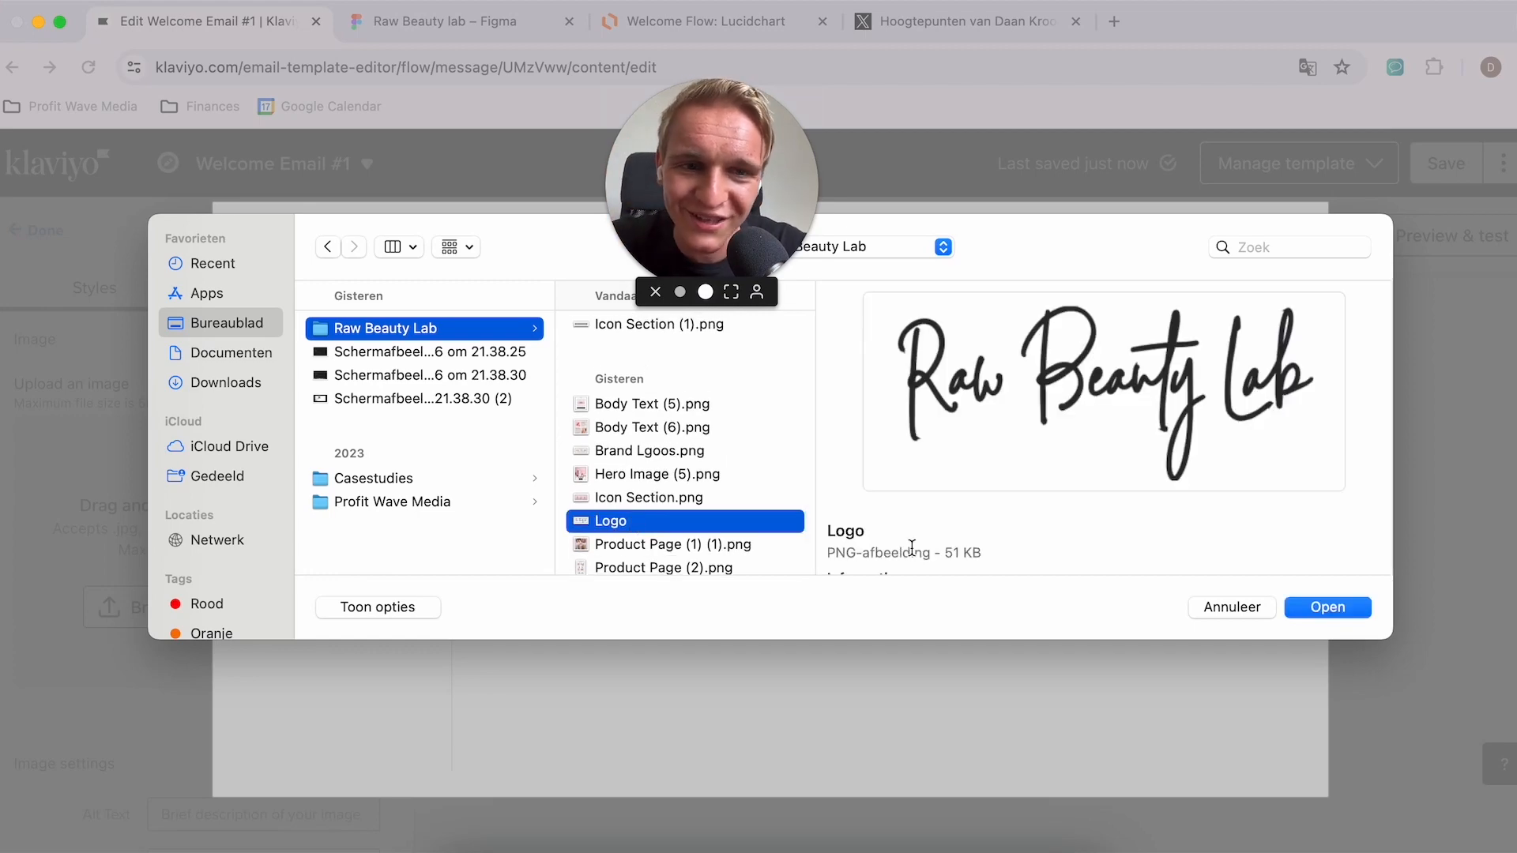
key("Return")
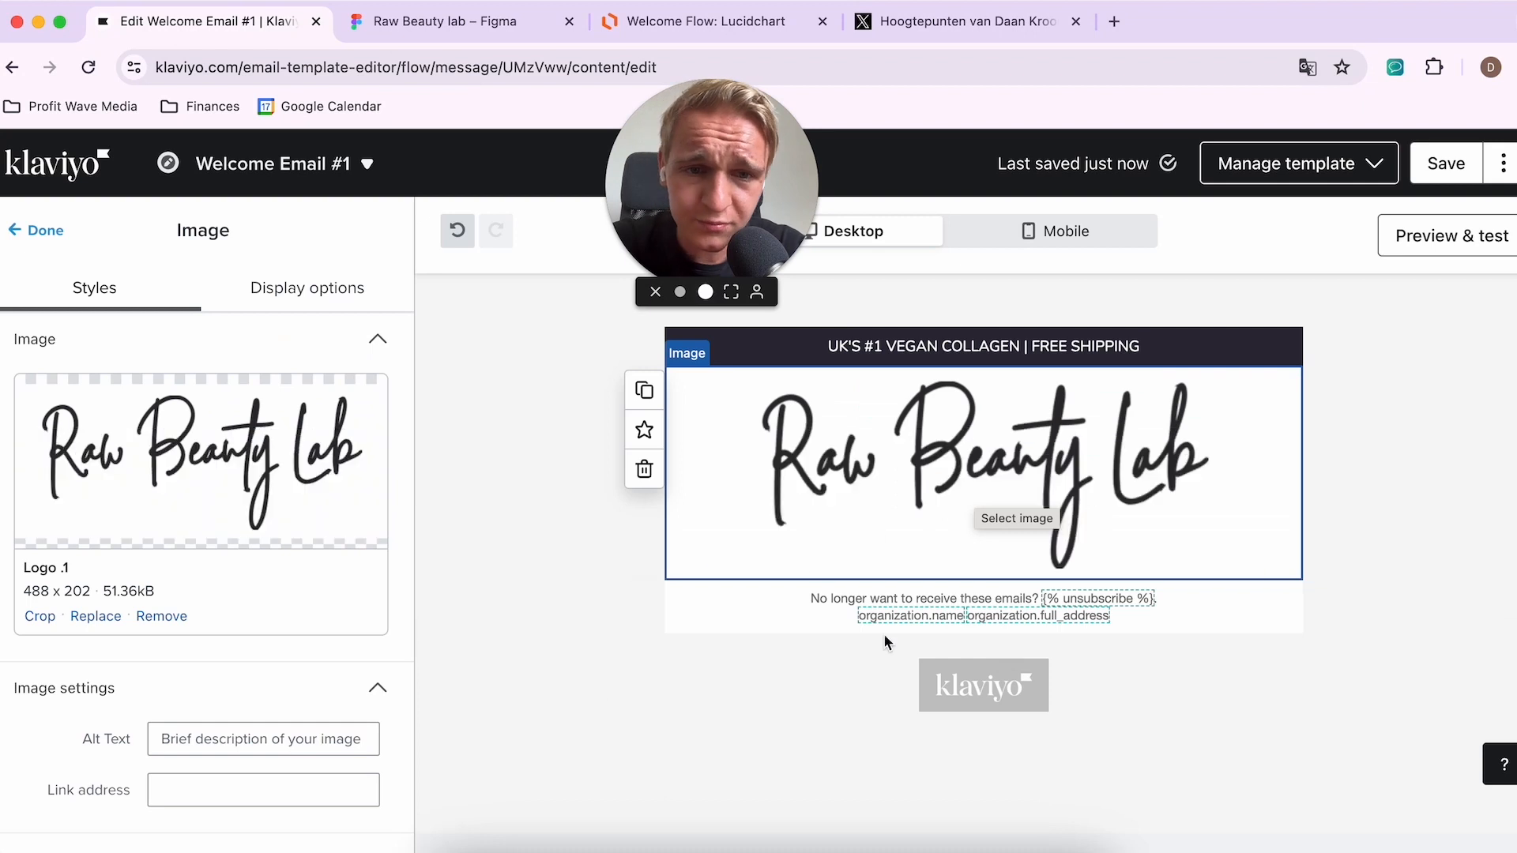
scroll(308, 614, "down", 2)
scroll(305, 608, "down", 6)
scroll(278, 716, "up", 1)
type("125")
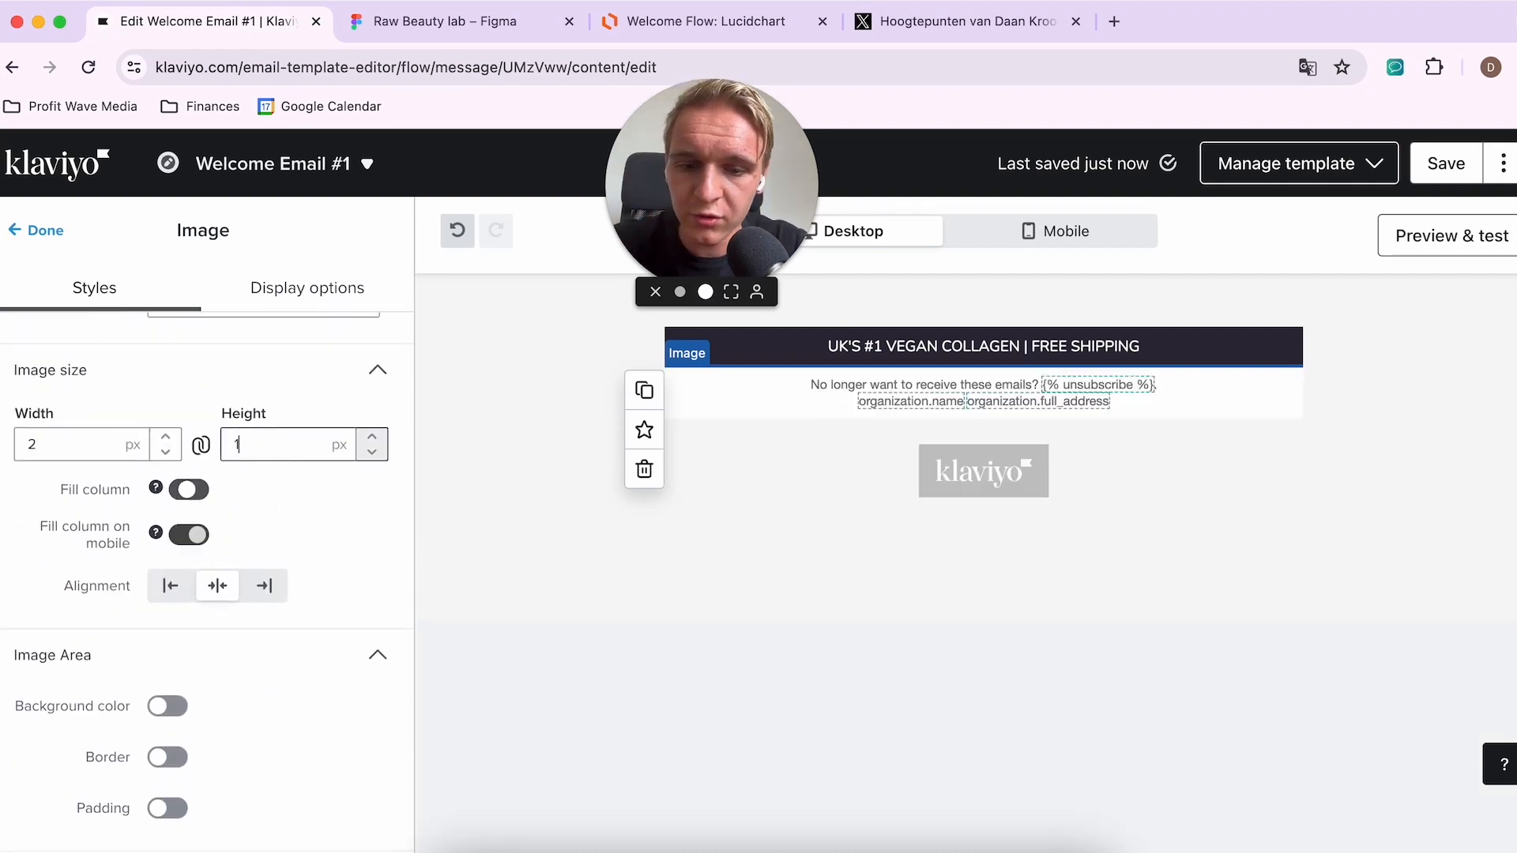
key("BackSpace")
key("BackSpace")
key("BackSpace")
Step: Set the logo image's width to 200 px
left_click(88, 437)
type("2")
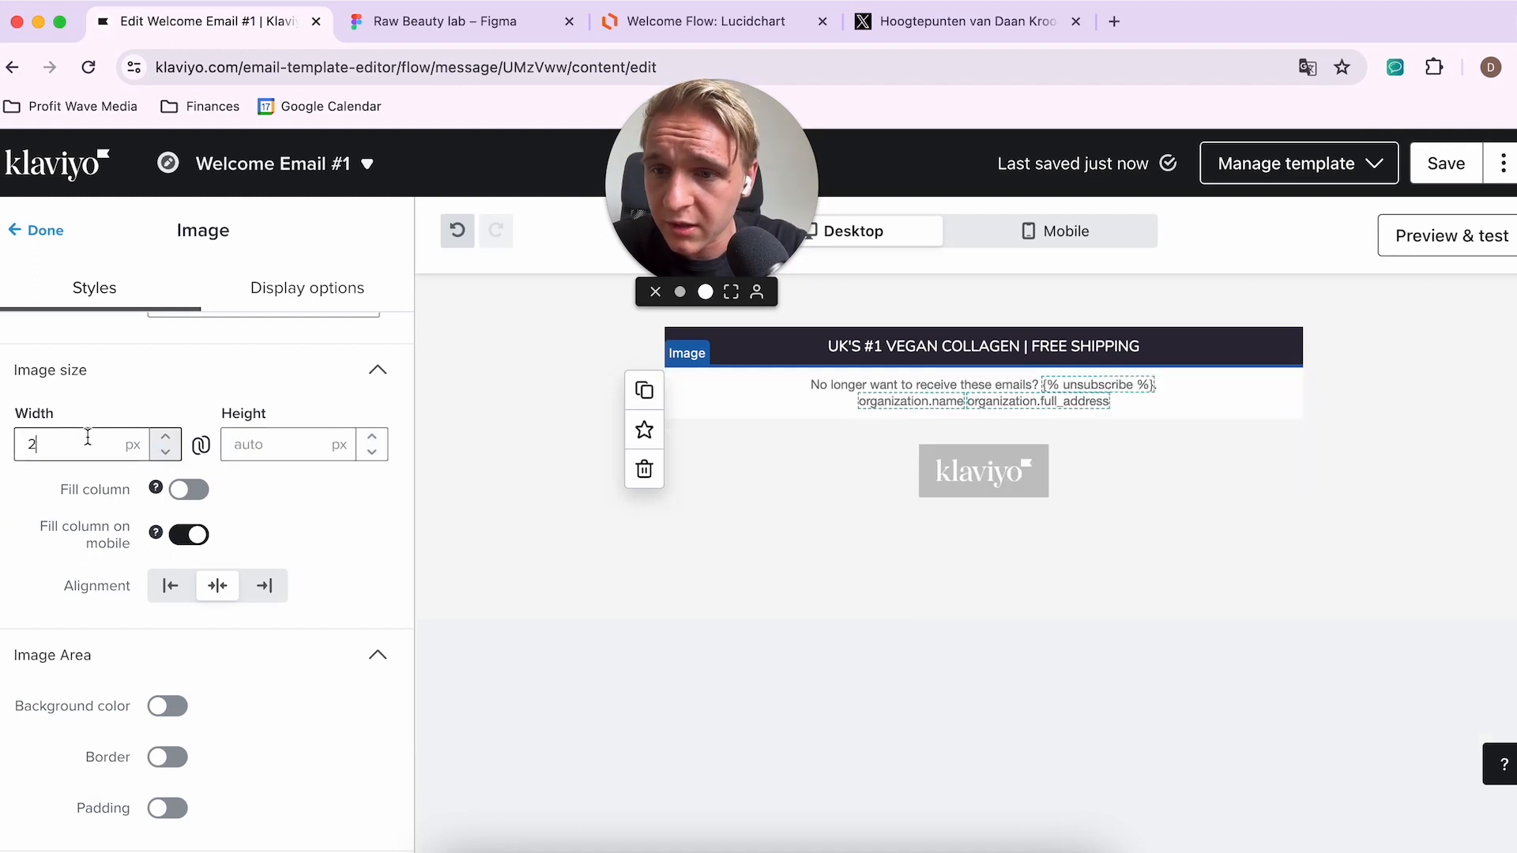
type("00")
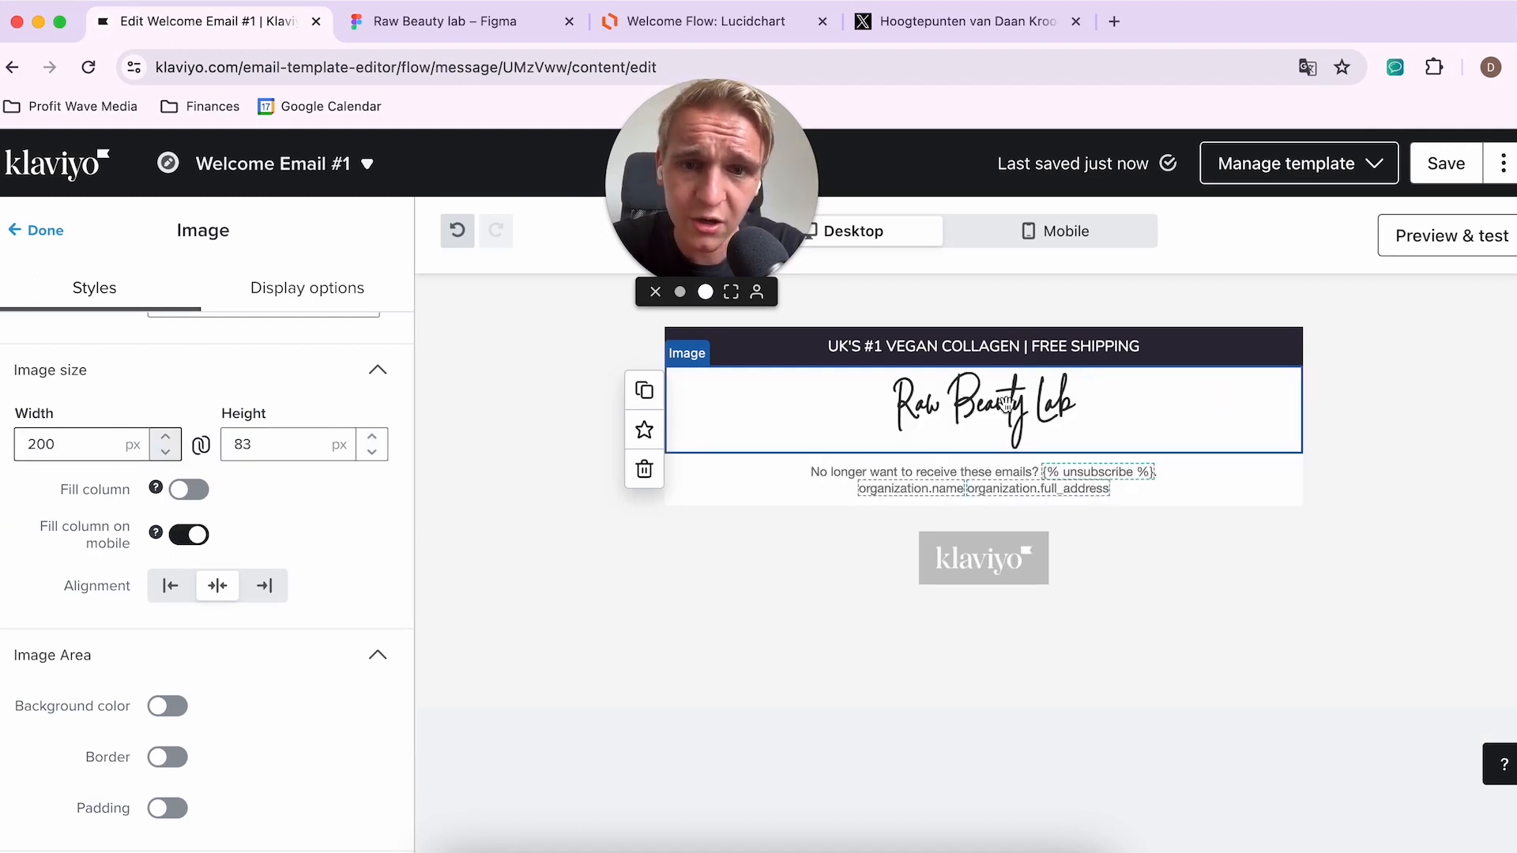
Step: Unlink the logo block's top and bottom padding and set the top padding to 5 px
scroll(311, 443, "down", 4)
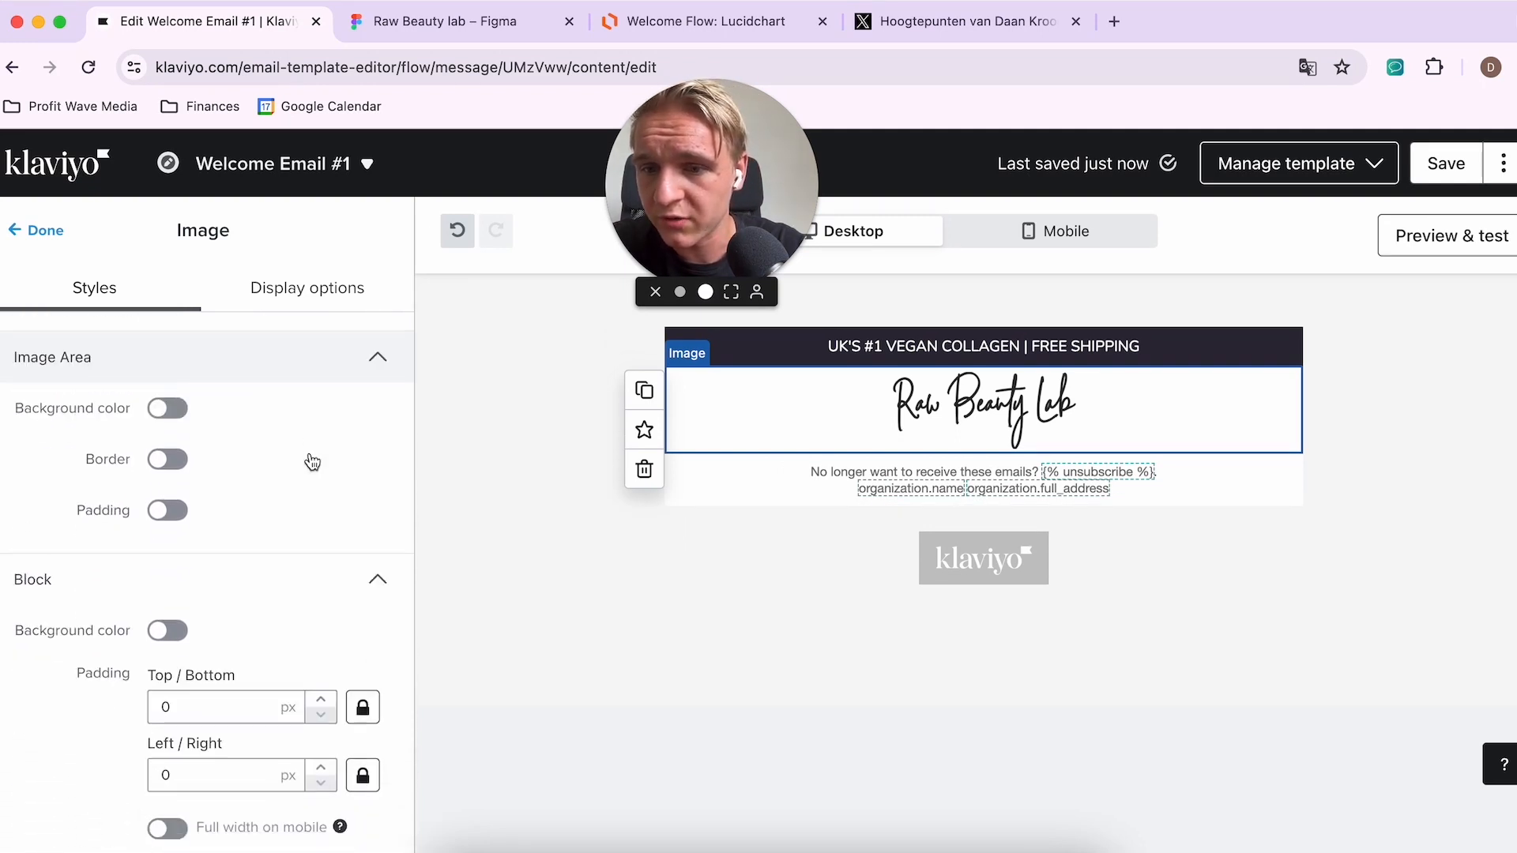
left_click(363, 693)
left_click(212, 686)
left_click(211, 686)
left_click(211, 686)
left_click(212, 686)
left_click(212, 686)
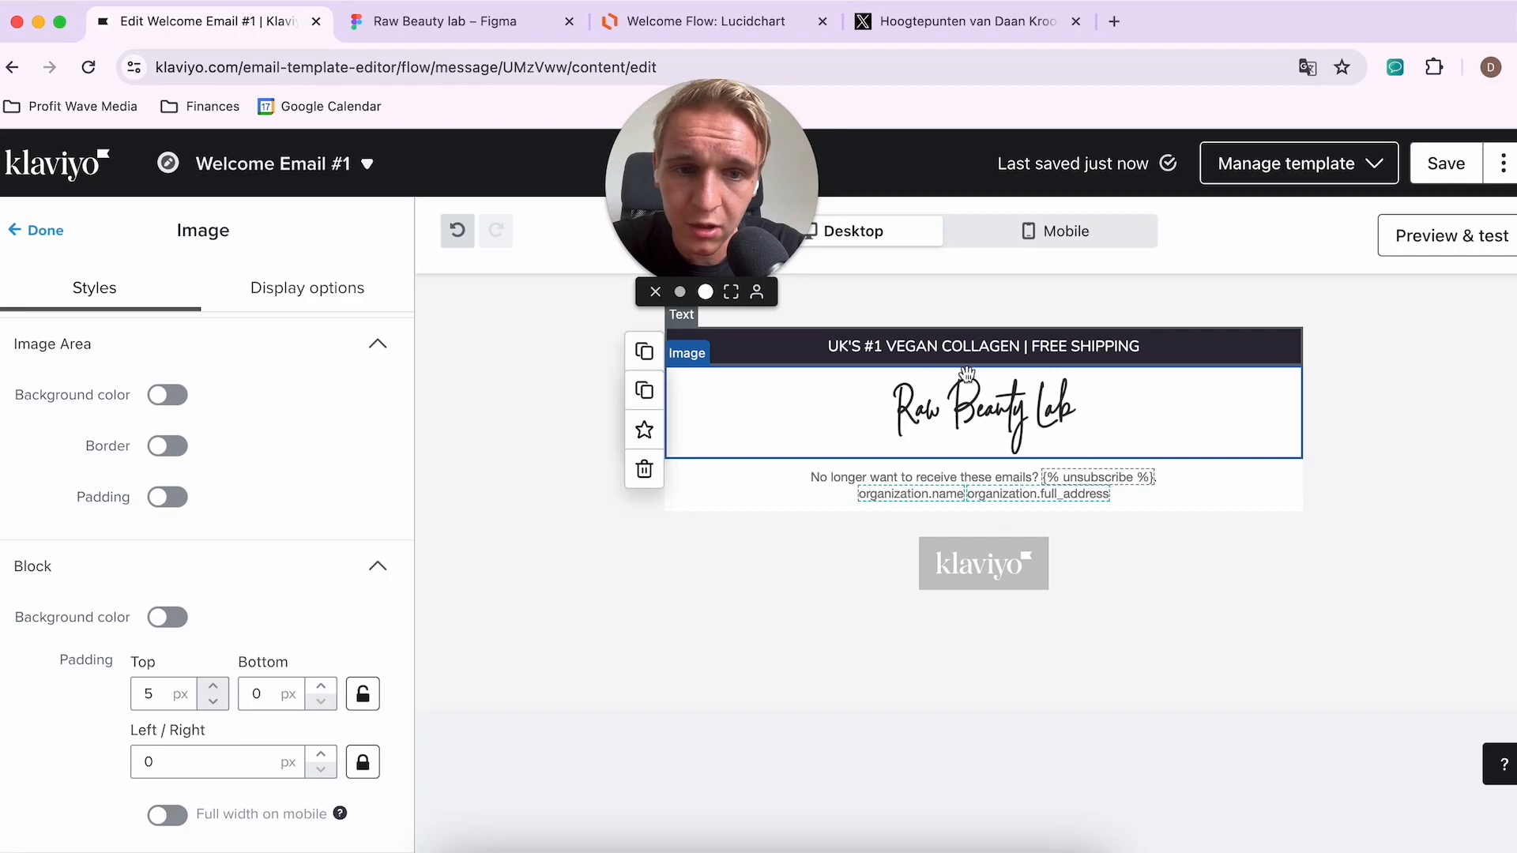
Step: Check the hero section in the Figma design and add an image block in Klaviyo between the logo and the unsubscribe text
left_click(463, 24)
scroll(857, 596, "up", 5)
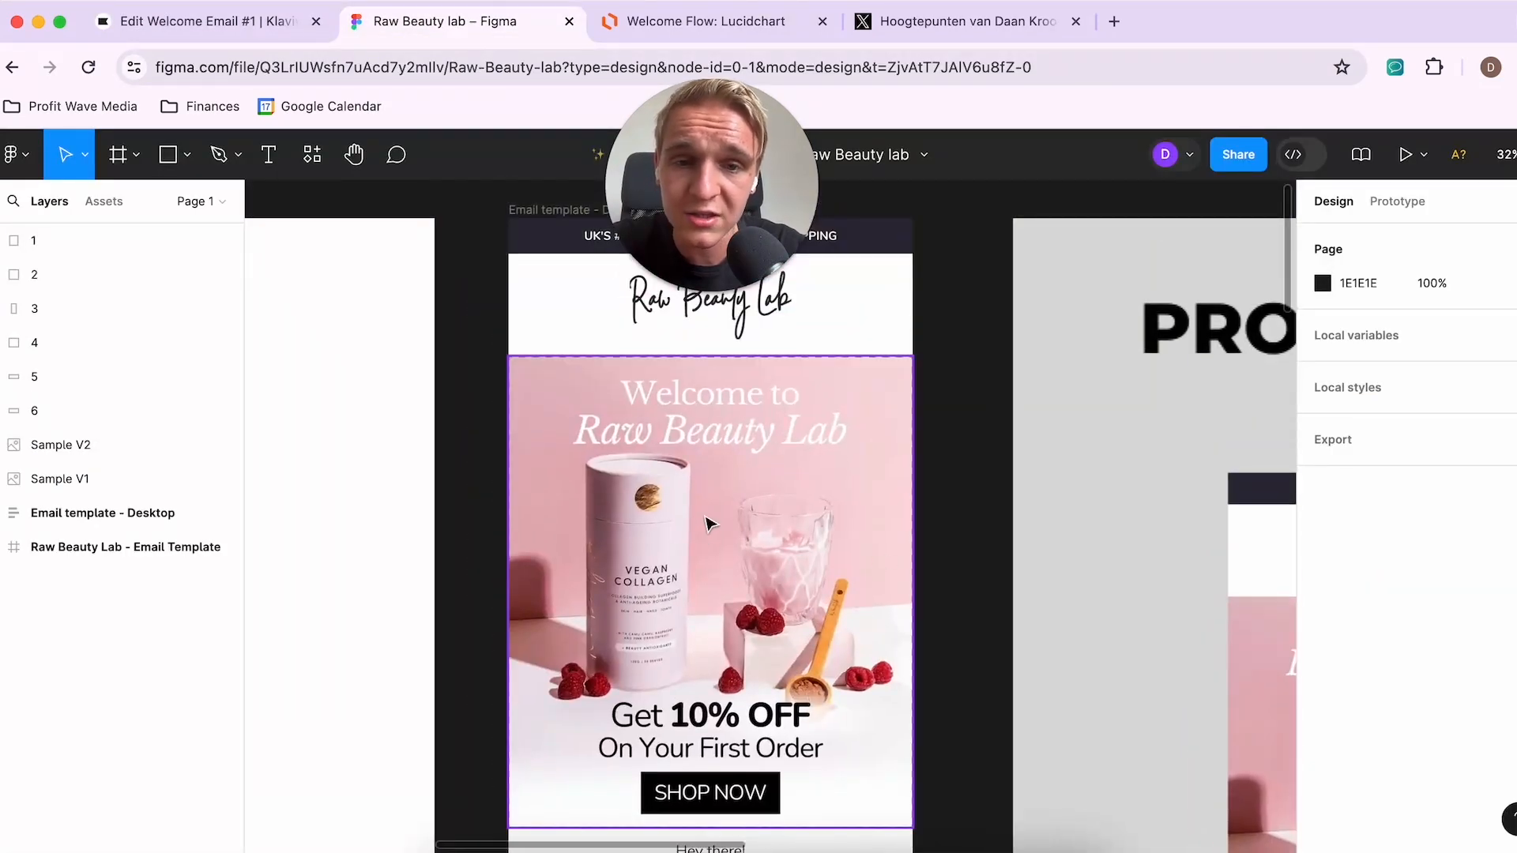
left_click(205, 21)
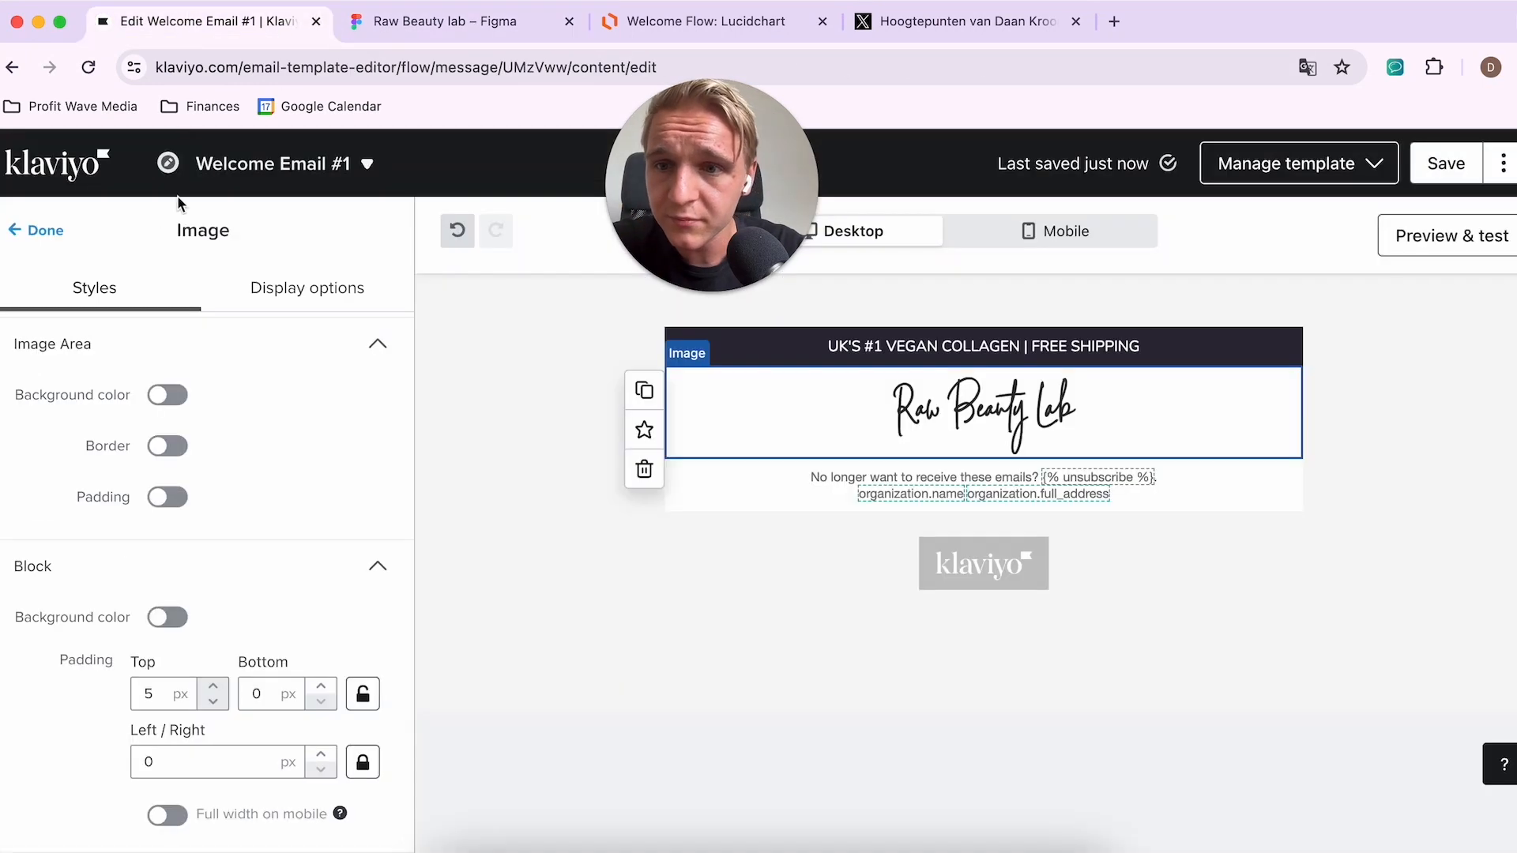
left_click(52, 237)
left_click_drag(203, 486, 777, 505)
Step: Upload Hero Image (5).png from the Raw Beauty Lab folder into the new image block and finish editing the block
left_click(271, 609)
left_click(331, 362)
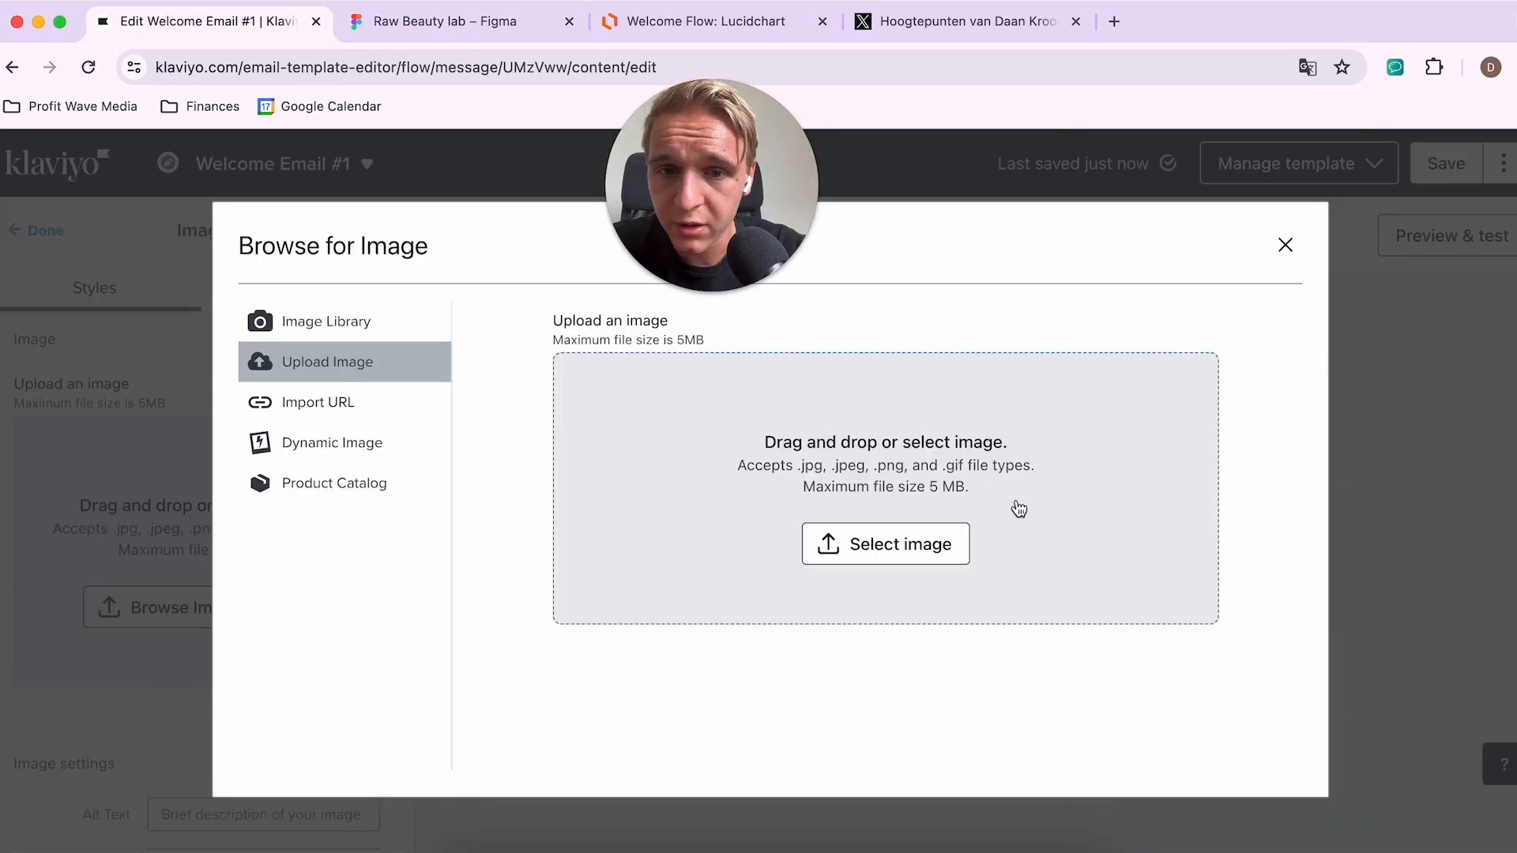
left_click(912, 566)
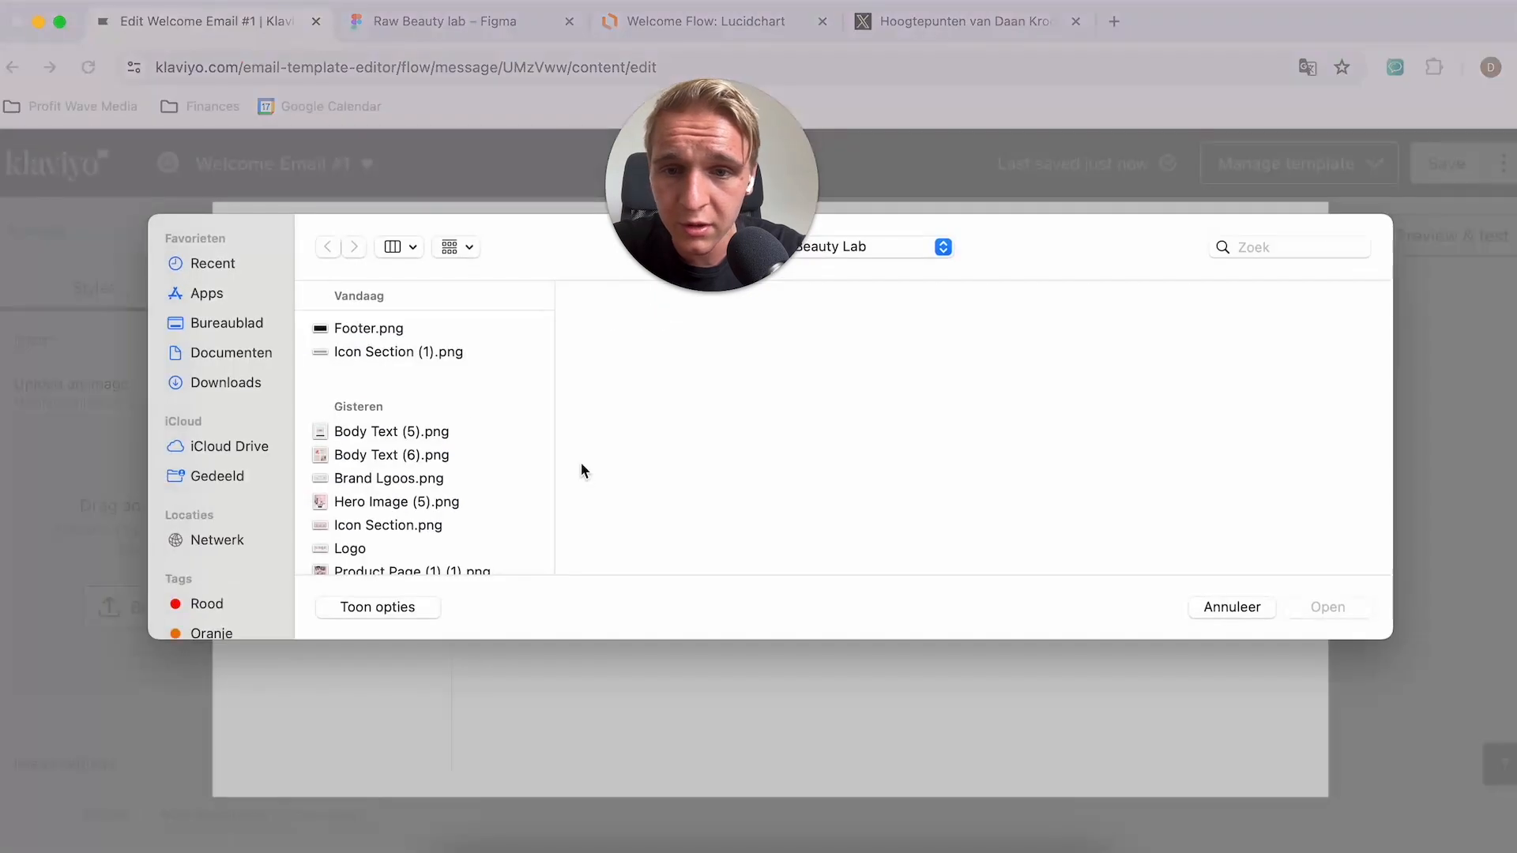
left_click(229, 324)
left_click(399, 329)
left_click(657, 437)
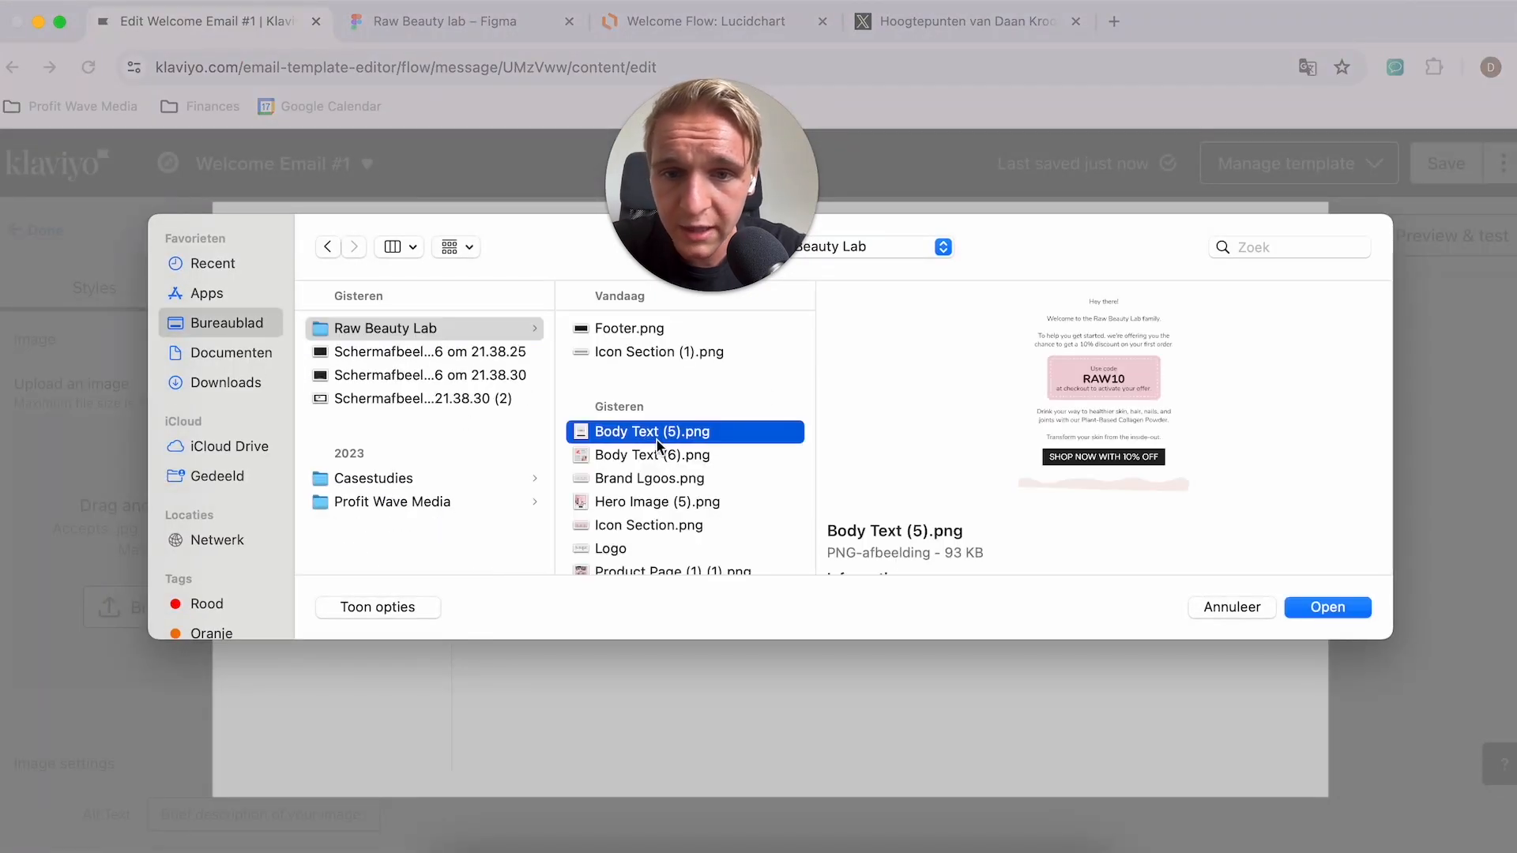
key("Down")
key("Down")
key("Down")
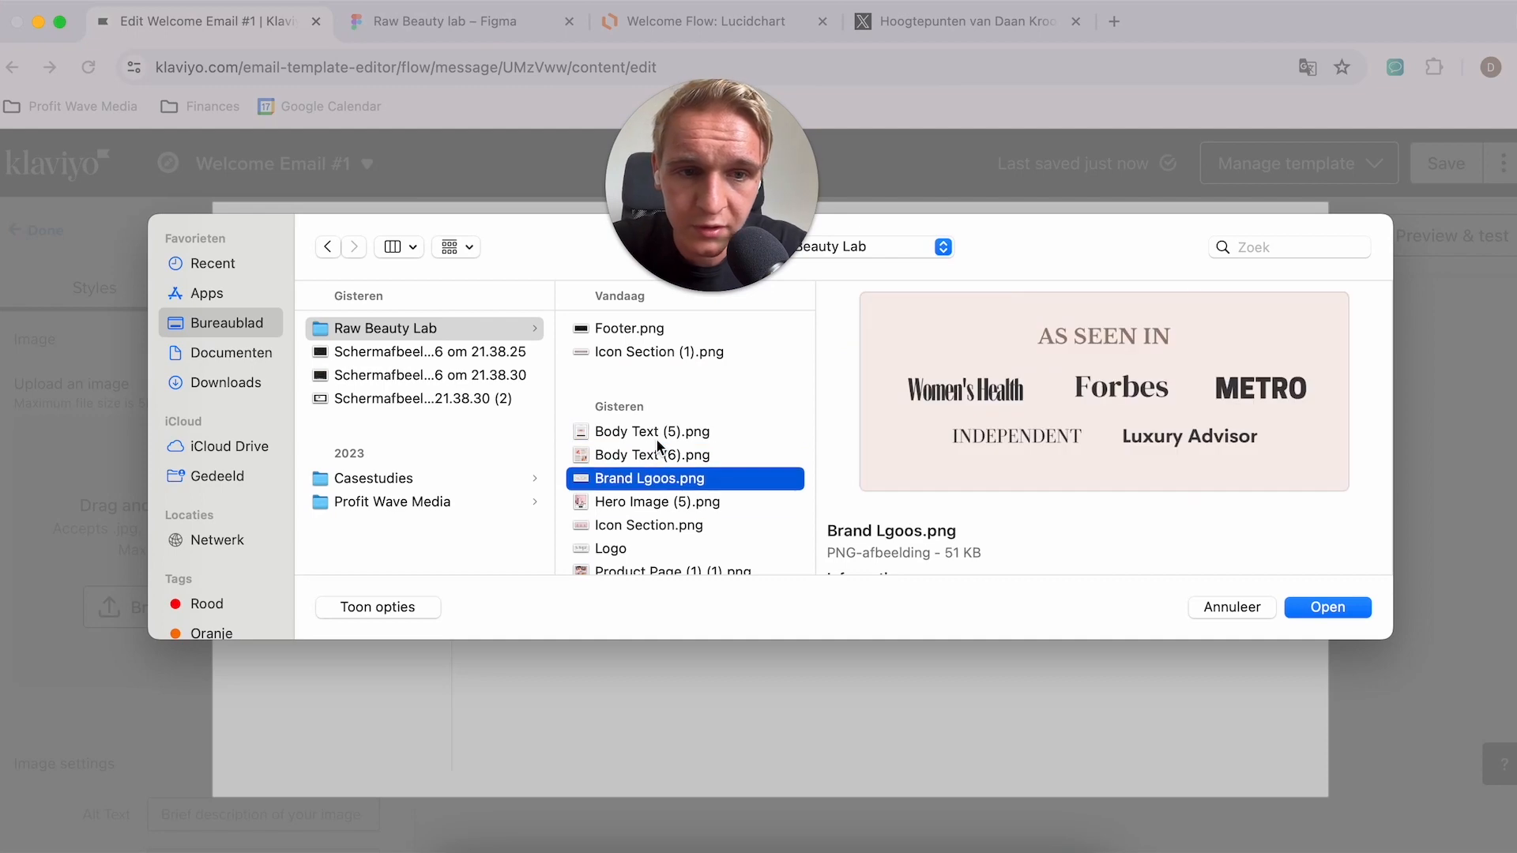
key("Return")
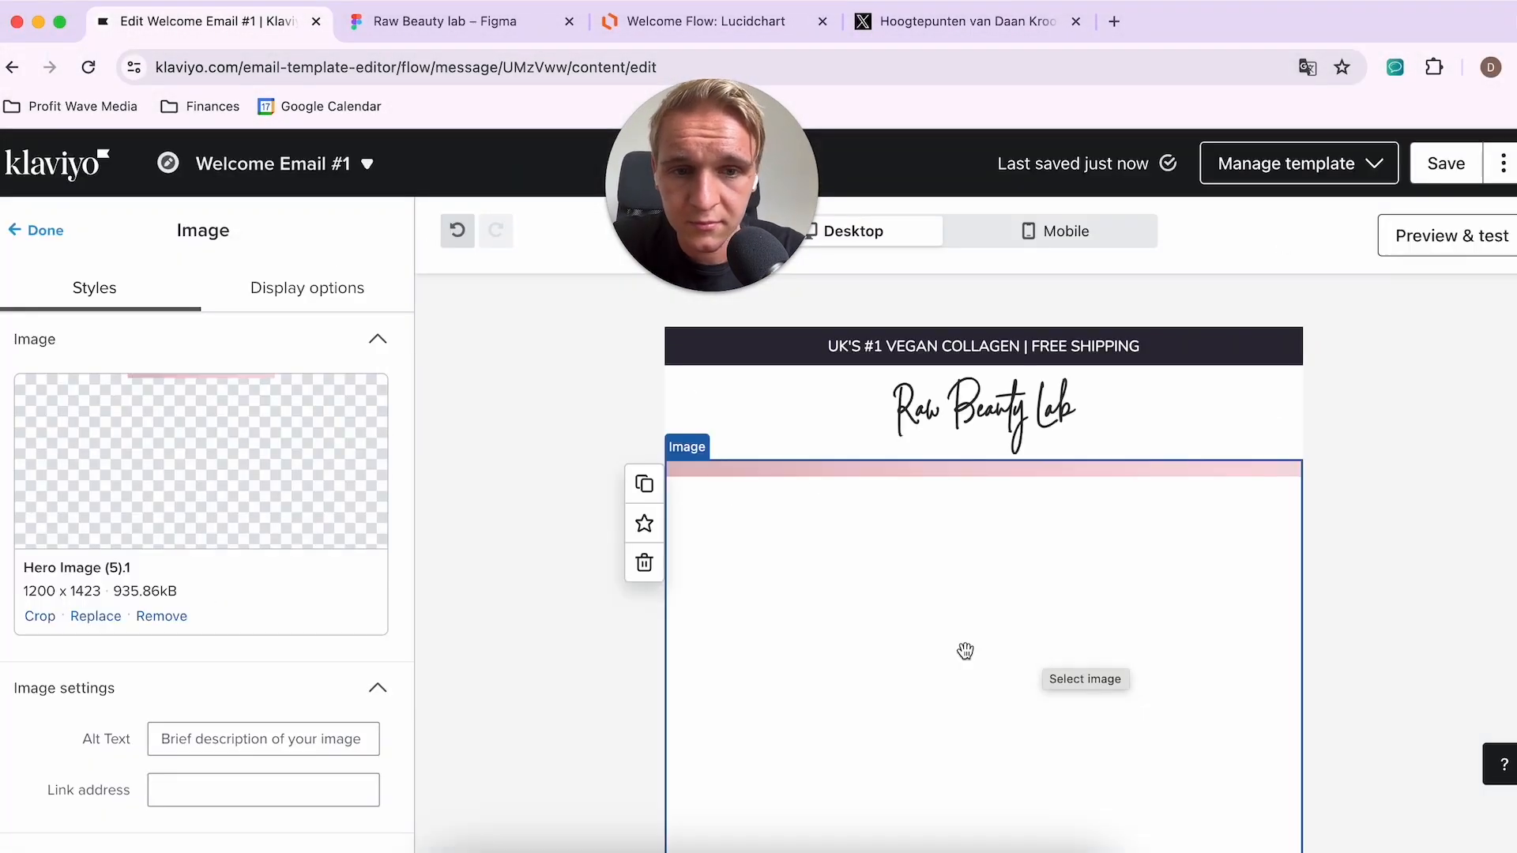
left_click(35, 230)
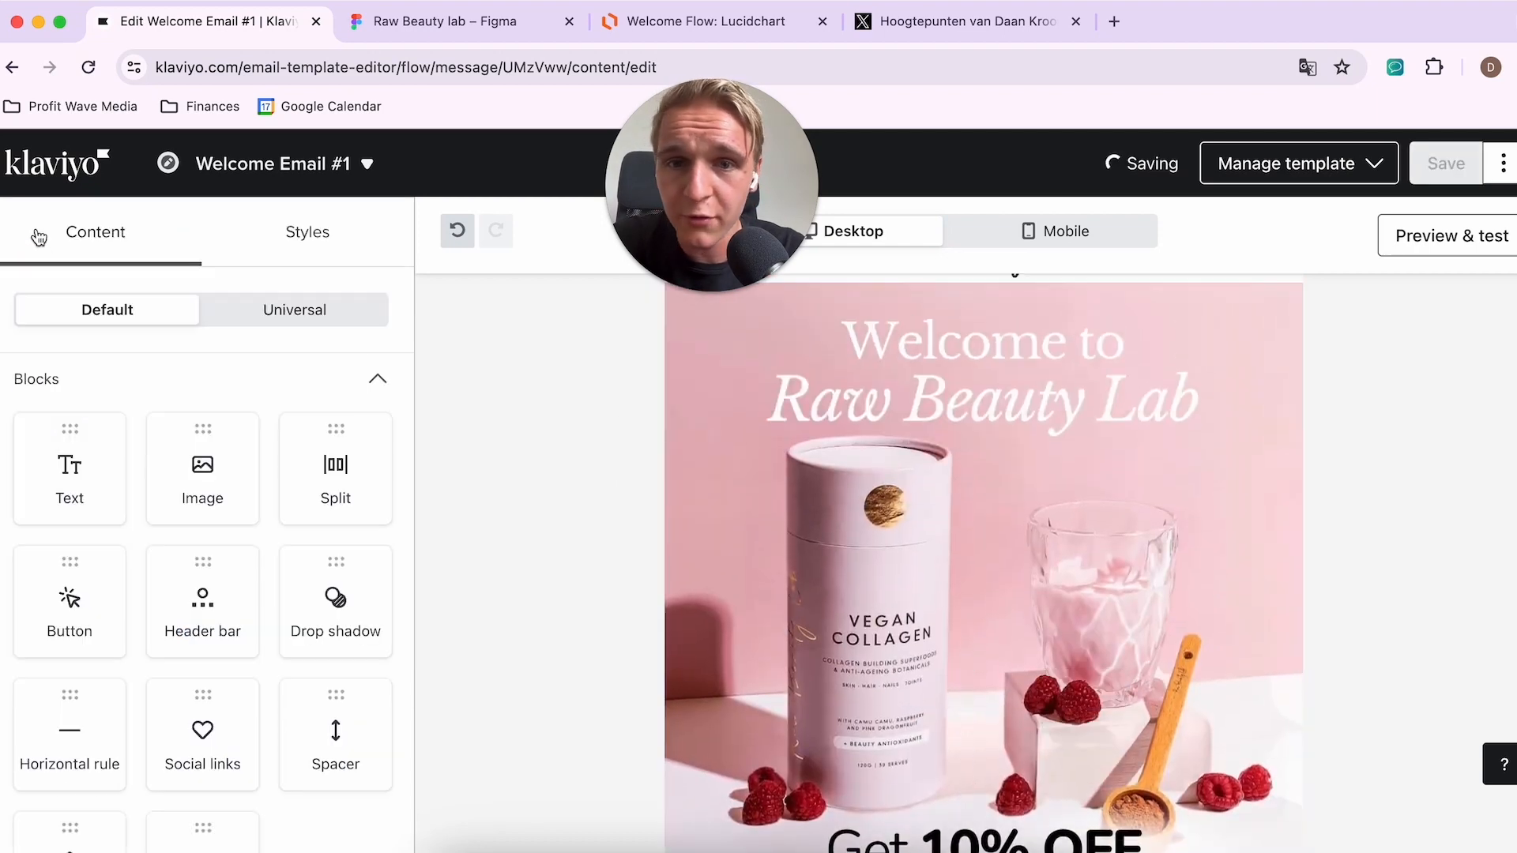
Step: Add an image block below the hero image and check the body text section in the Figma design
scroll(695, 671, "down", 5)
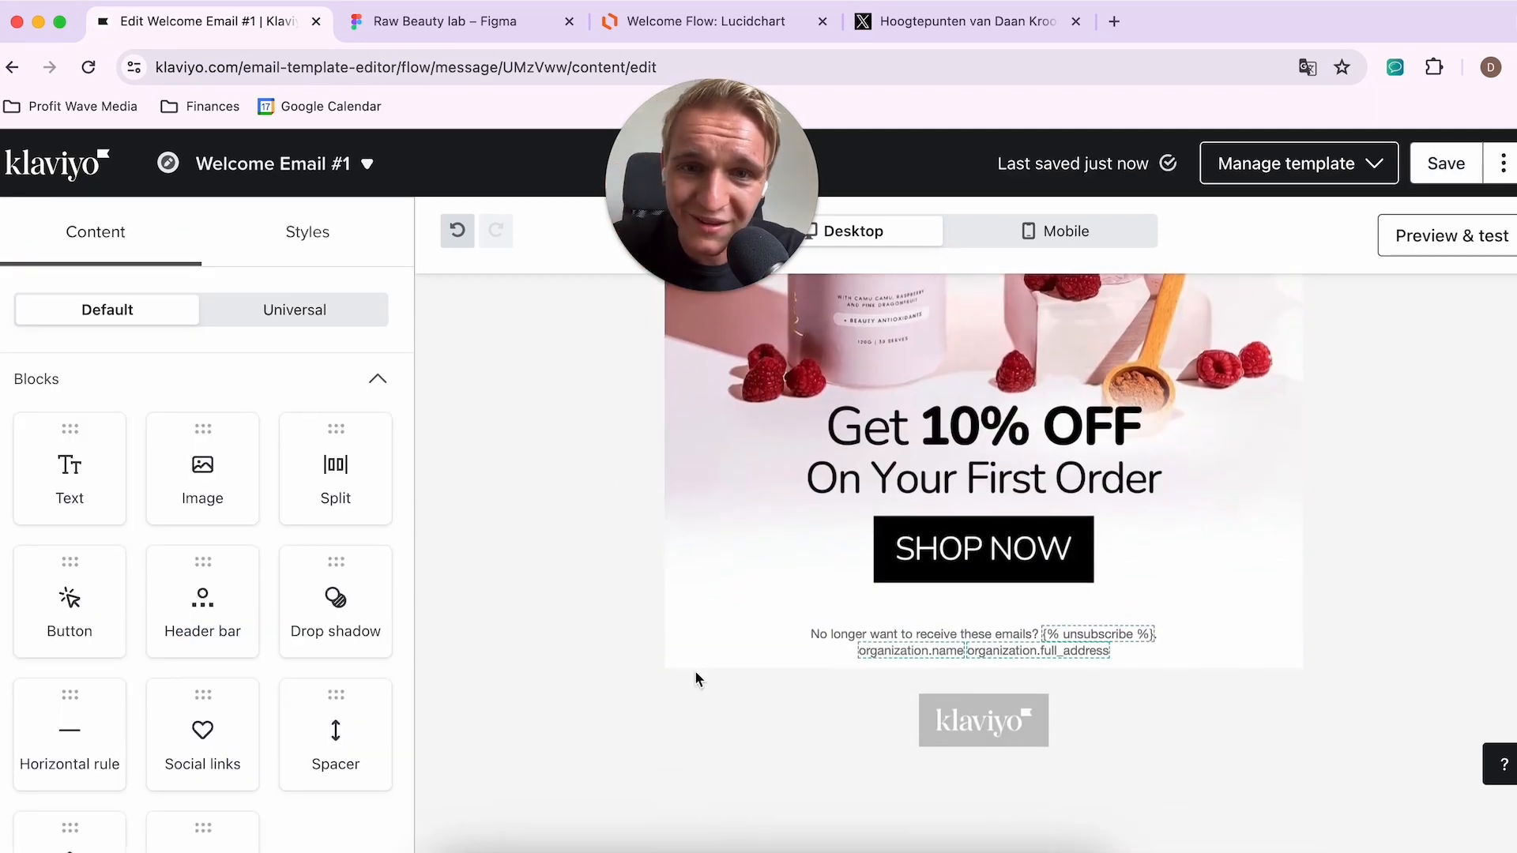
left_click_drag(209, 512, 857, 612)
left_click(443, 33)
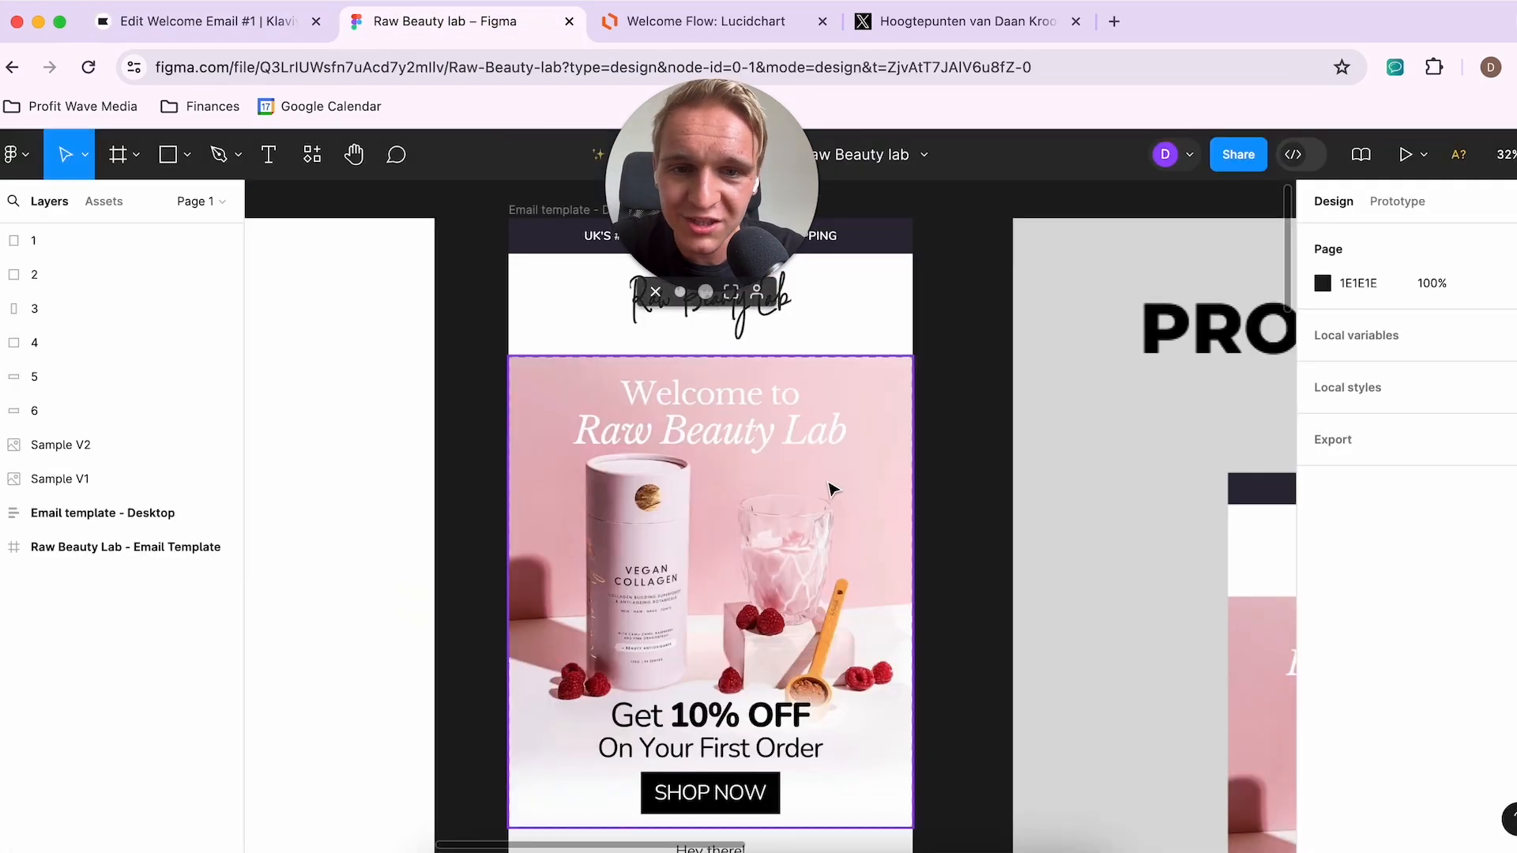
scroll(829, 484, "down", 10)
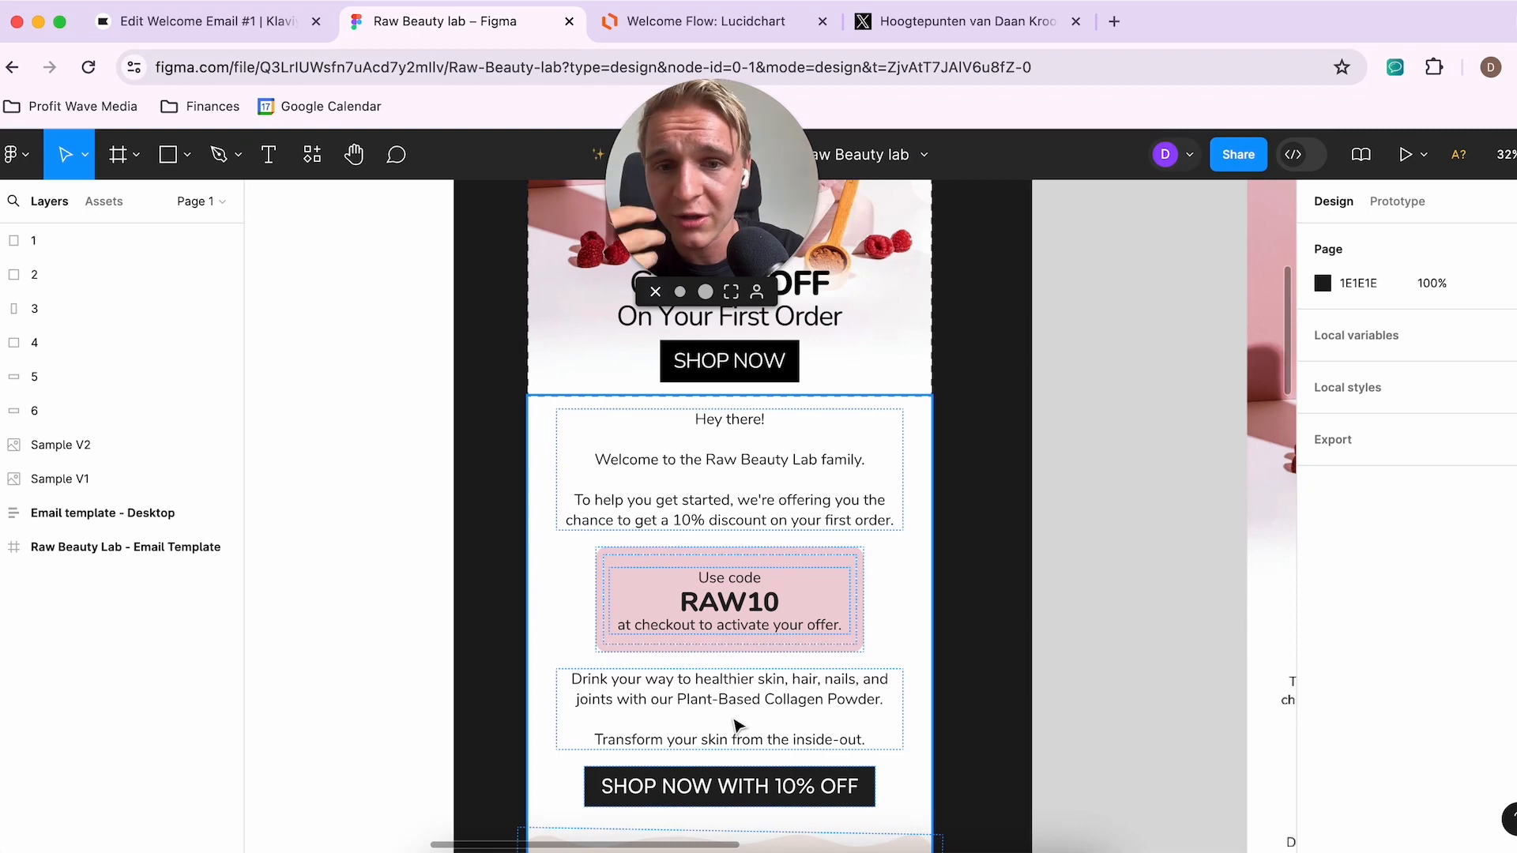
left_click(198, 21)
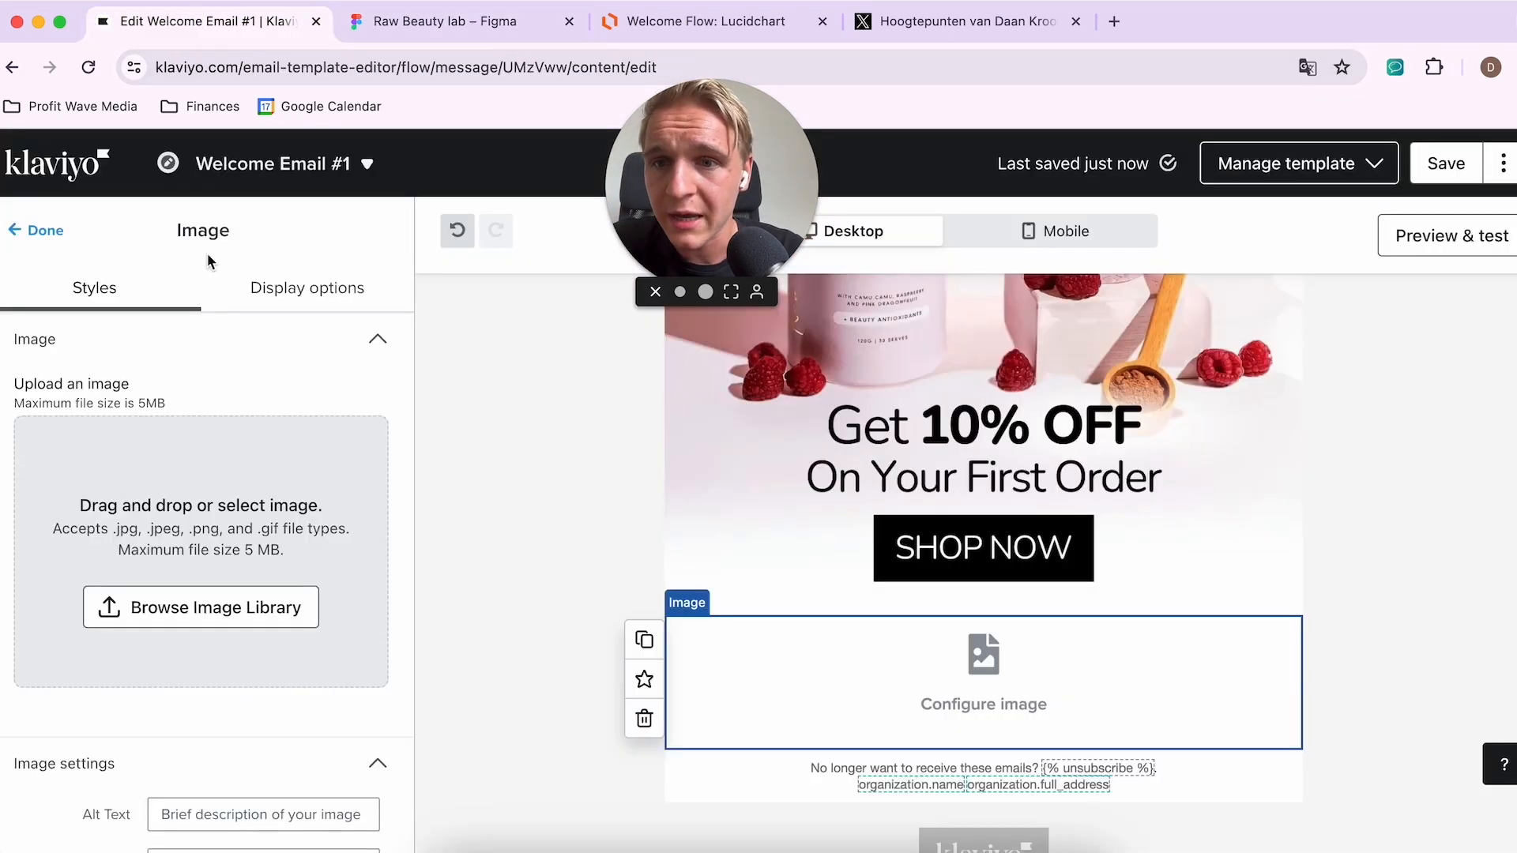
Step: Upload Body Text (5).png into the empty image block below the hero image
left_click(203, 610)
left_click(316, 362)
left_click(874, 543)
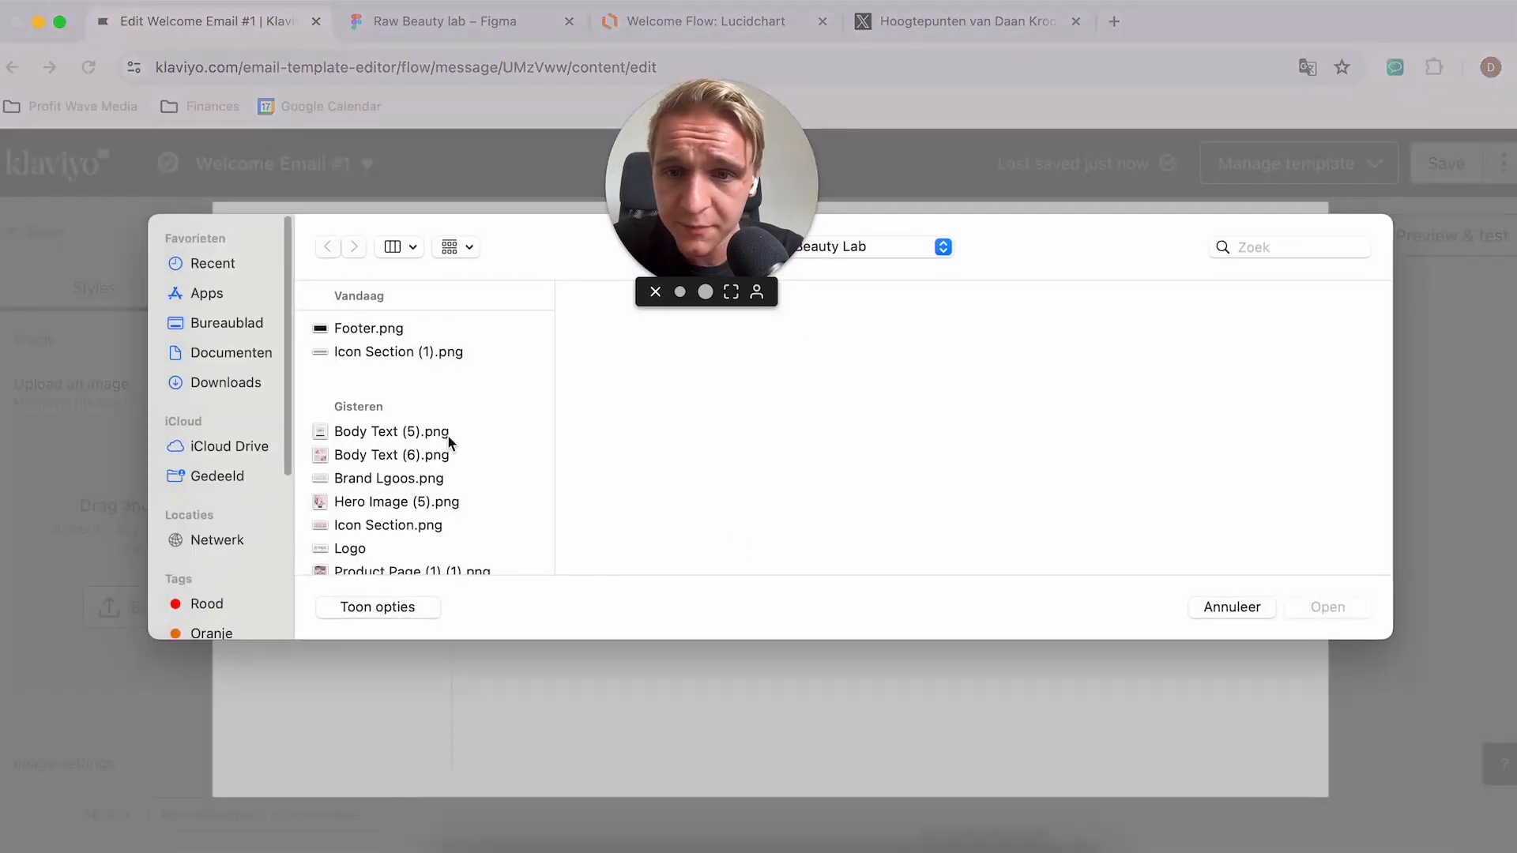
left_click(407, 434)
double_click(407, 440)
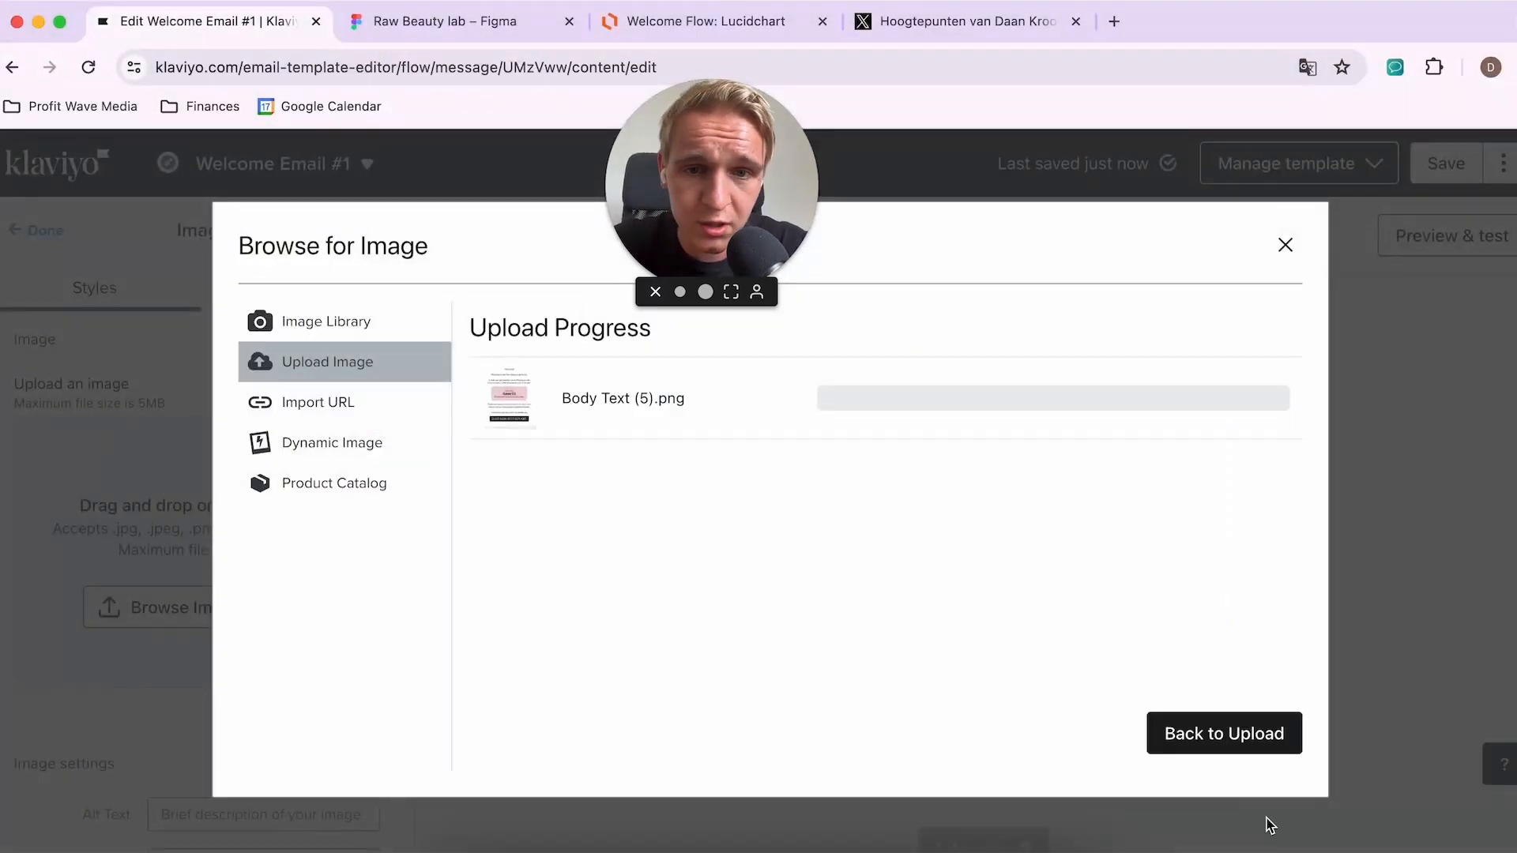
scroll(1088, 645, "down", 7)
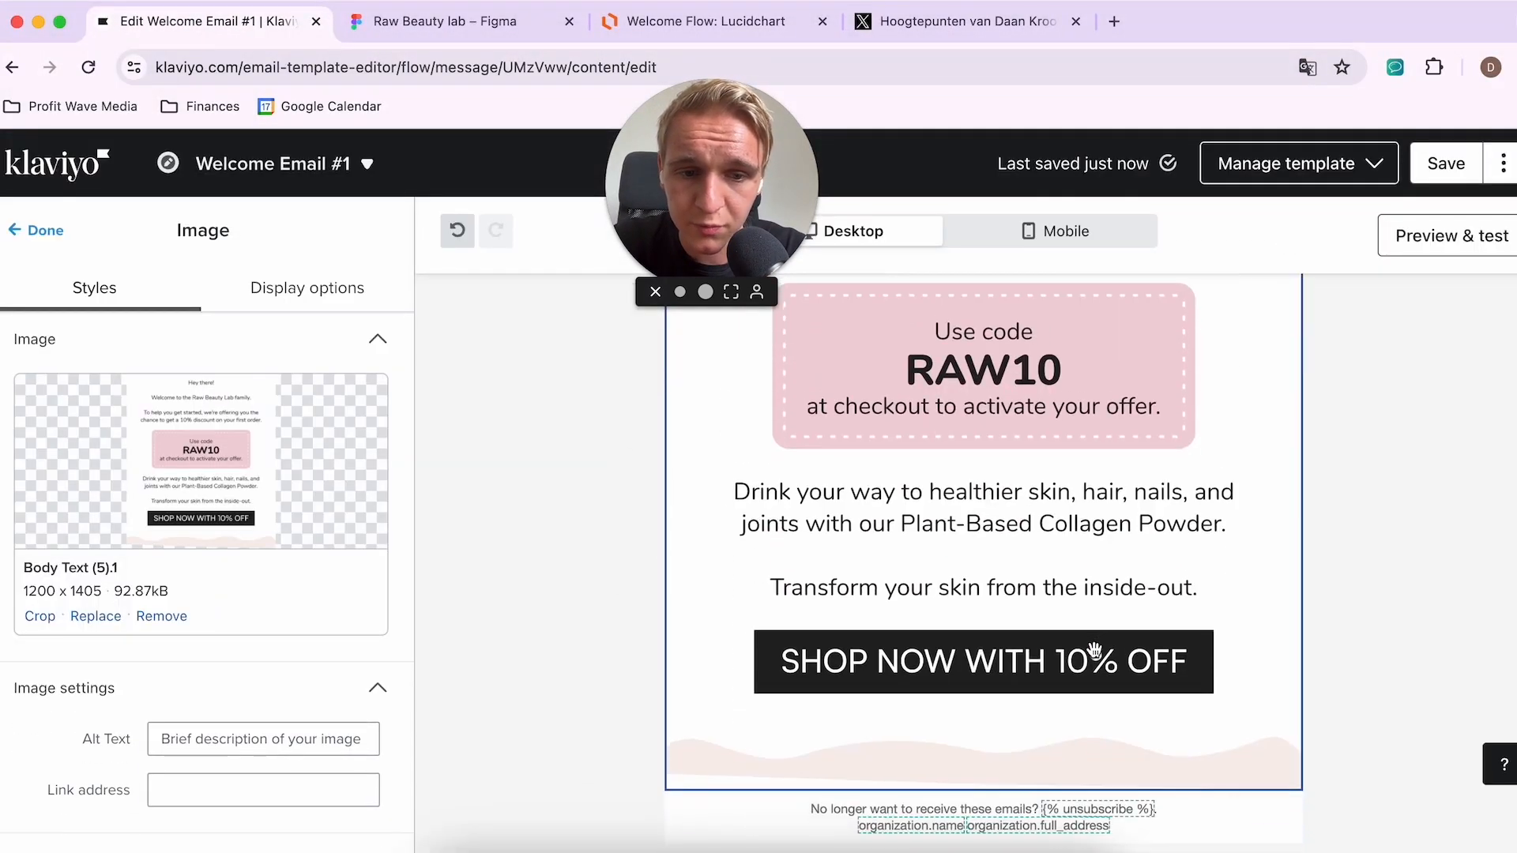
scroll(1094, 650, "up", 10)
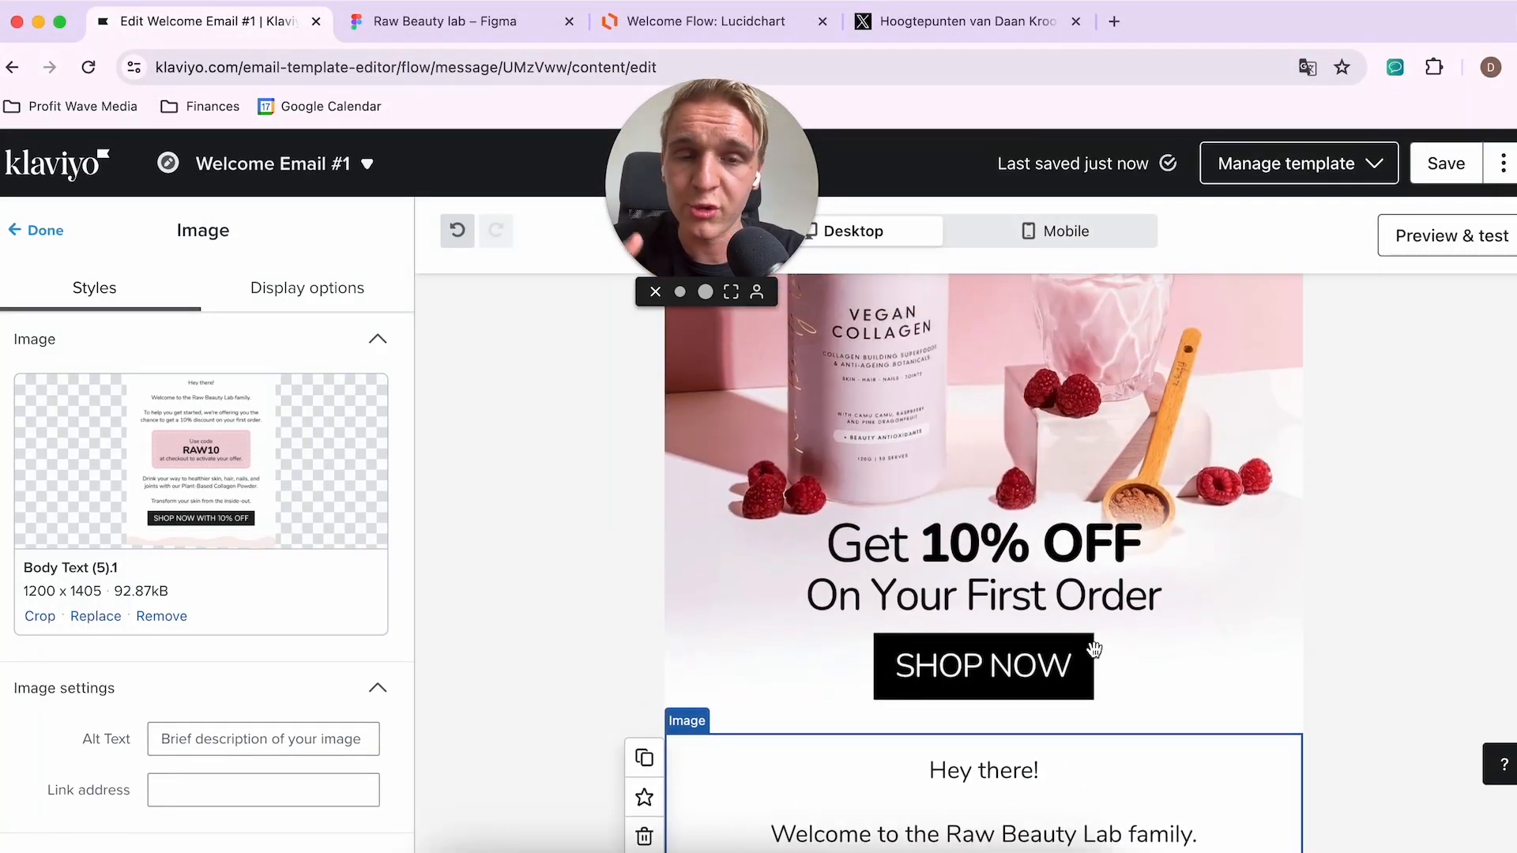
left_click(1099, 555)
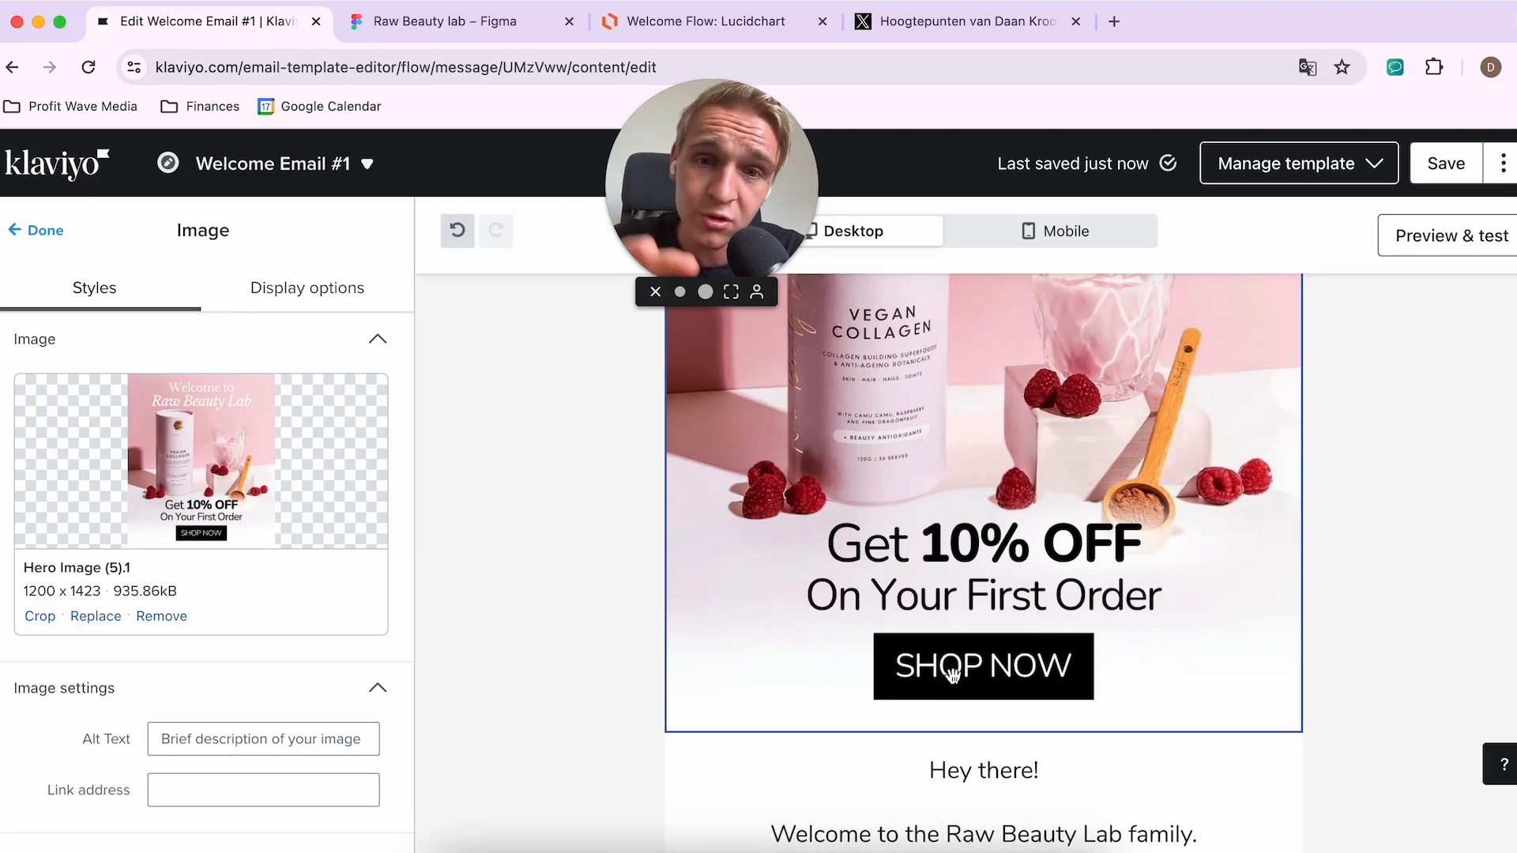
scroll(953, 672, "down", 10)
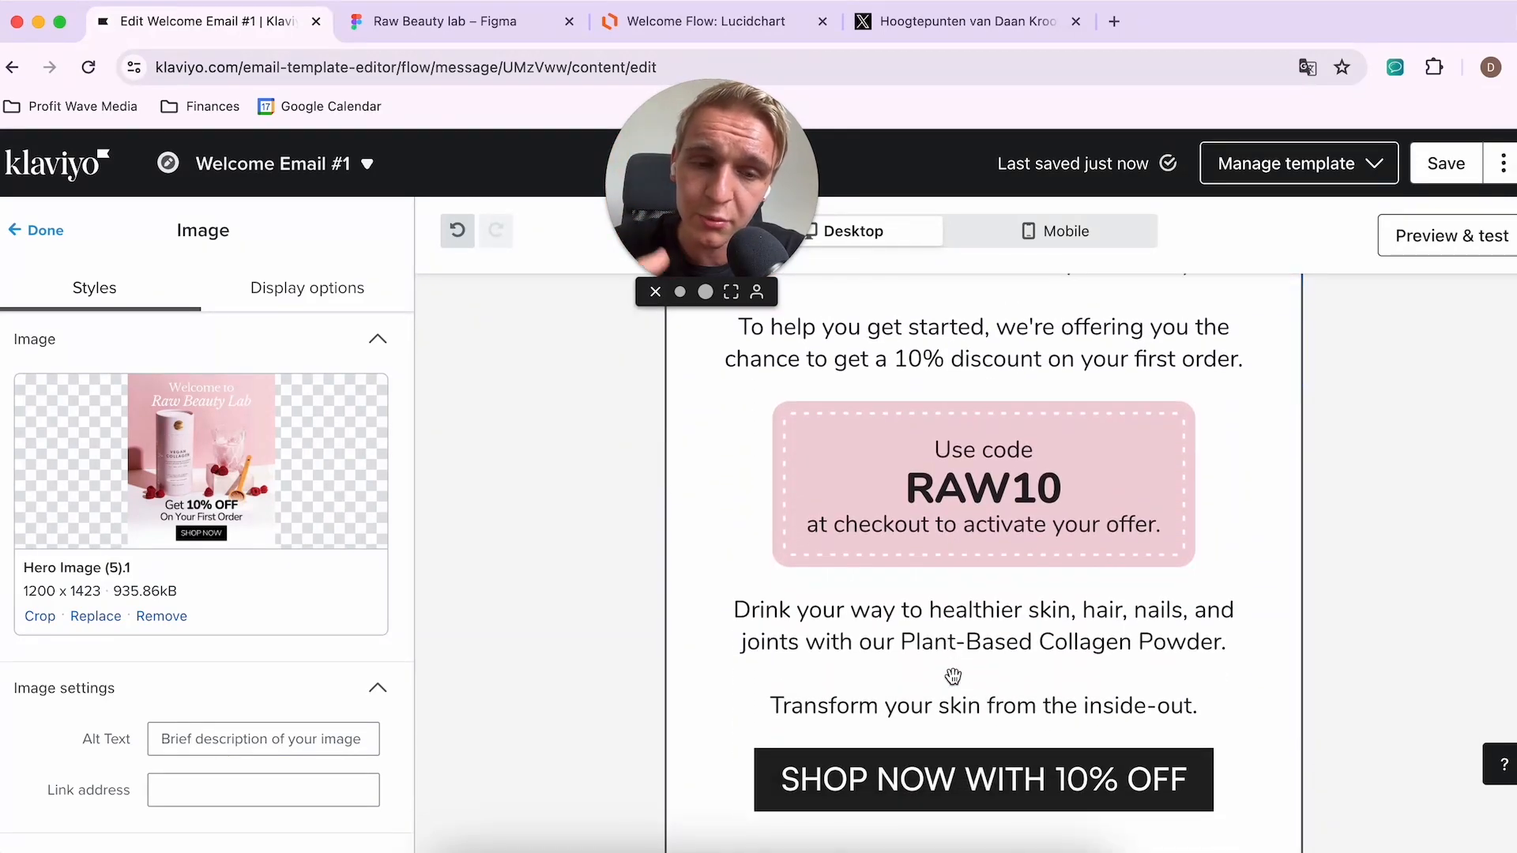
scroll(953, 672, "down", 3)
Step: Check the plants and money-back guarantee section in Figma and add an image block in Klaviyo below the body text image
left_click(442, 22)
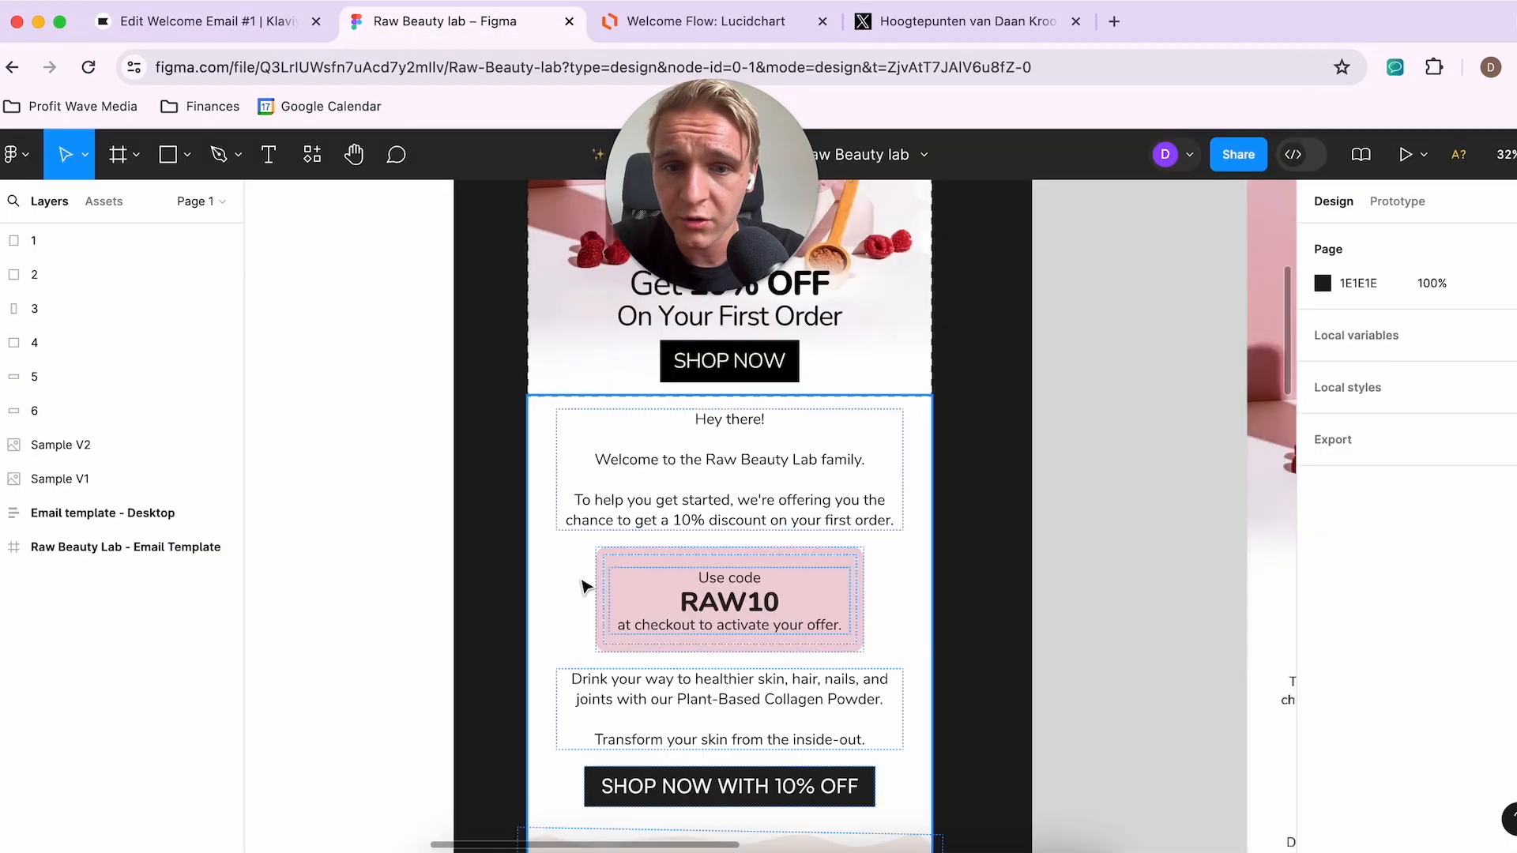
scroll(584, 585, "down", 10)
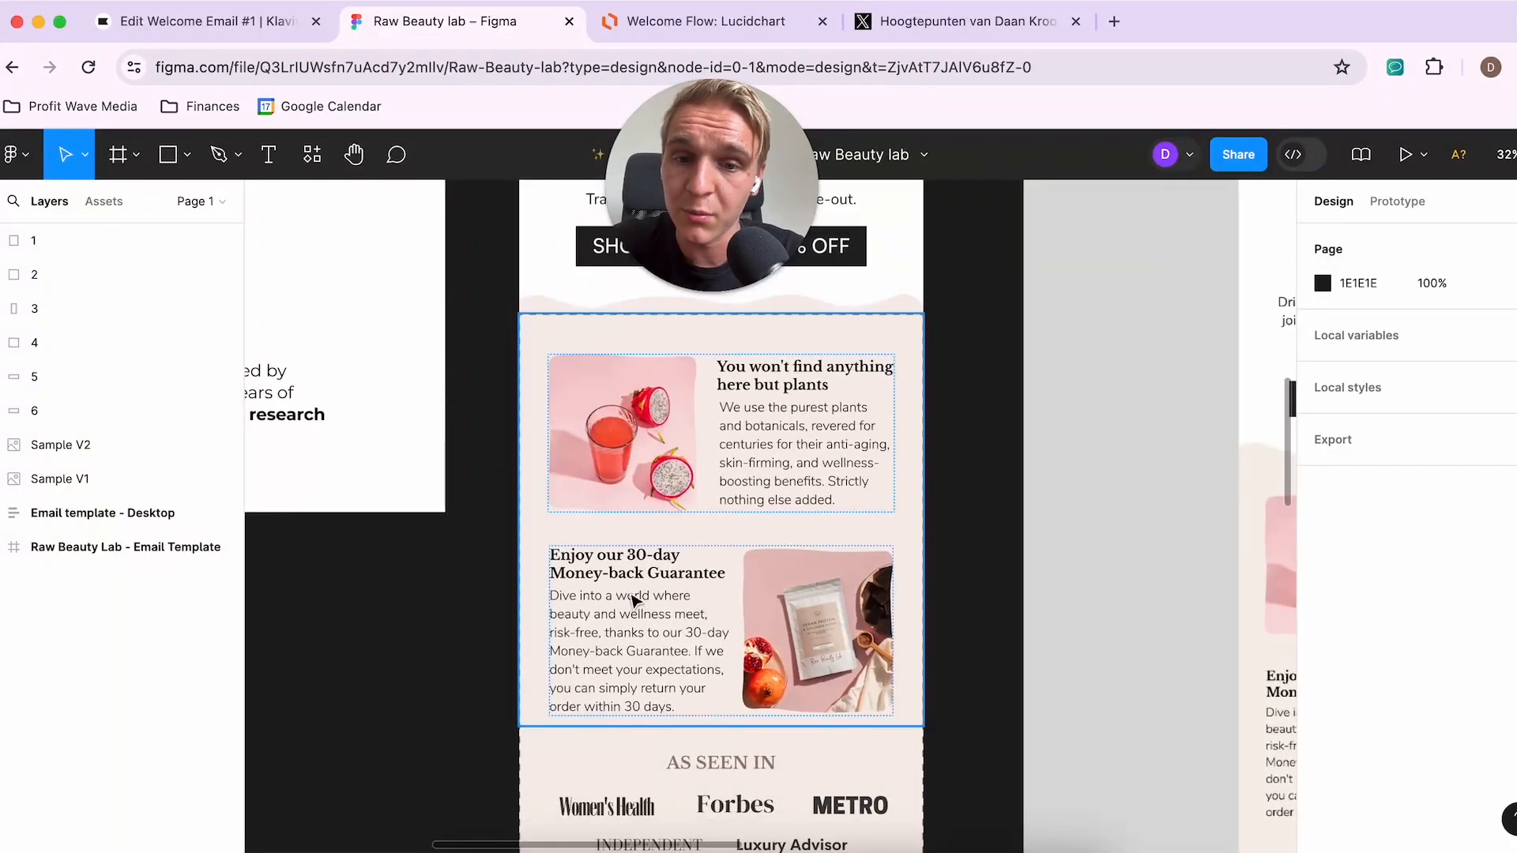
left_click(254, 25)
left_click(45, 233)
left_click_drag(201, 484, 964, 655)
Step: Upload Body Text (6).png from the Raw Beauty Lab folder into the new image block
left_click(177, 607)
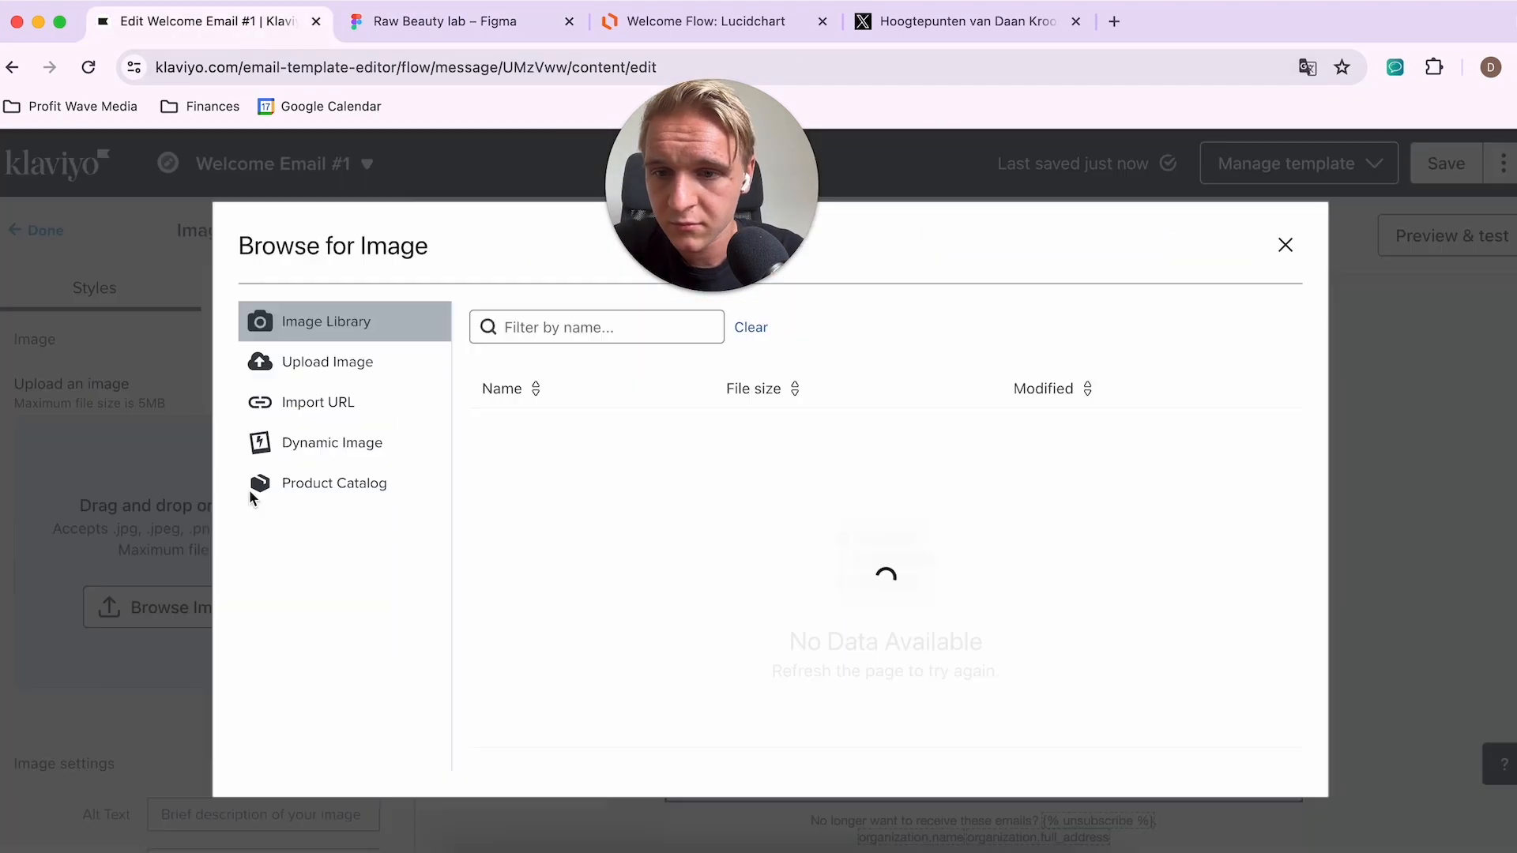
left_click(327, 362)
left_click(899, 541)
left_click(228, 323)
left_click(431, 330)
double_click(669, 454)
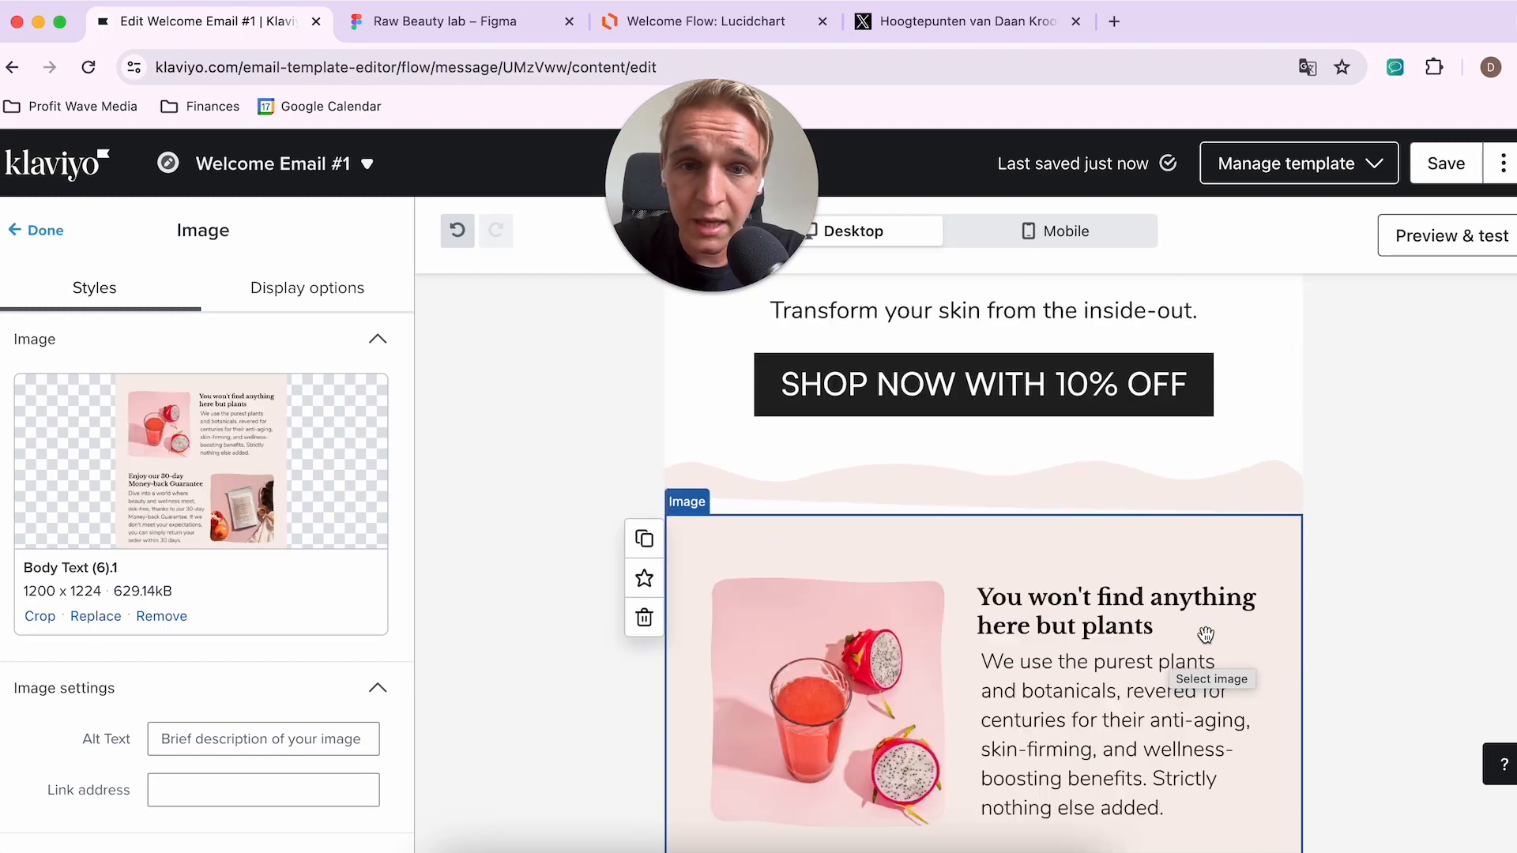
Step: Crop the uneven strip off the bottom edge of the Body Text (5) image
left_click(775, 564)
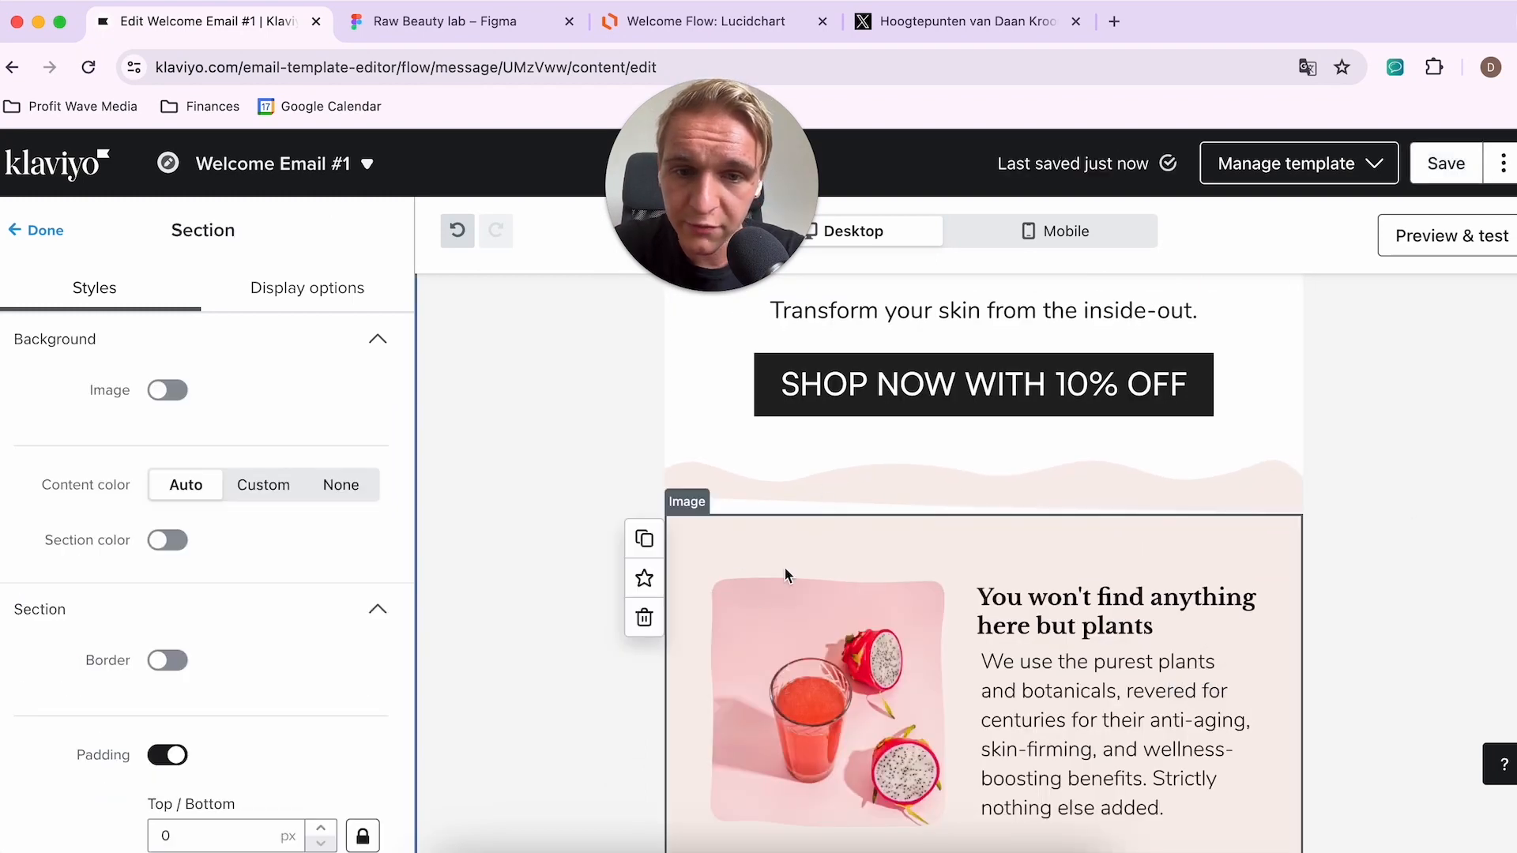
left_click(903, 476)
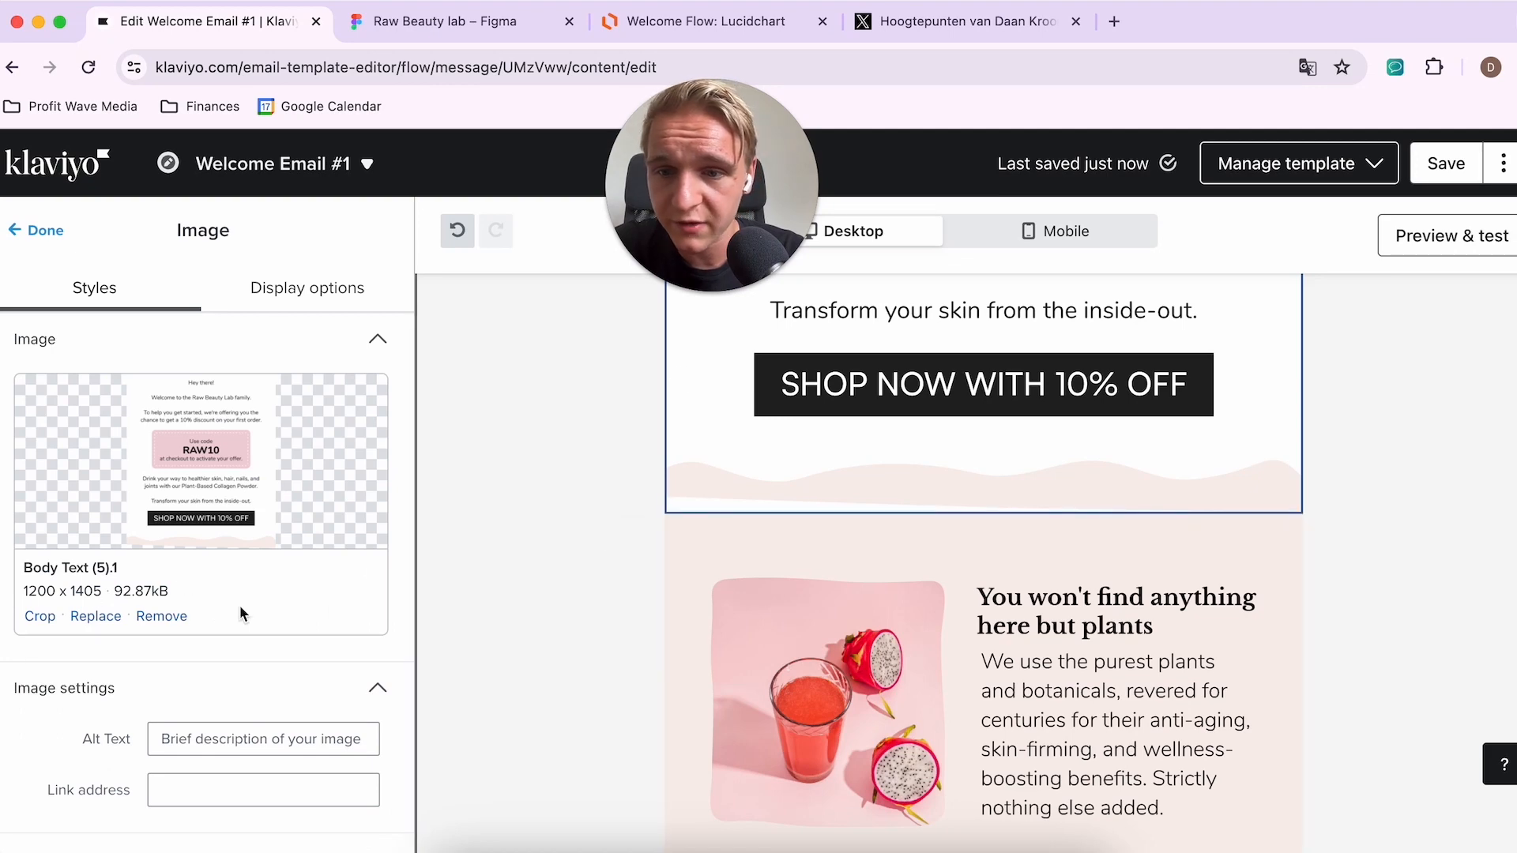
left_click(36, 616)
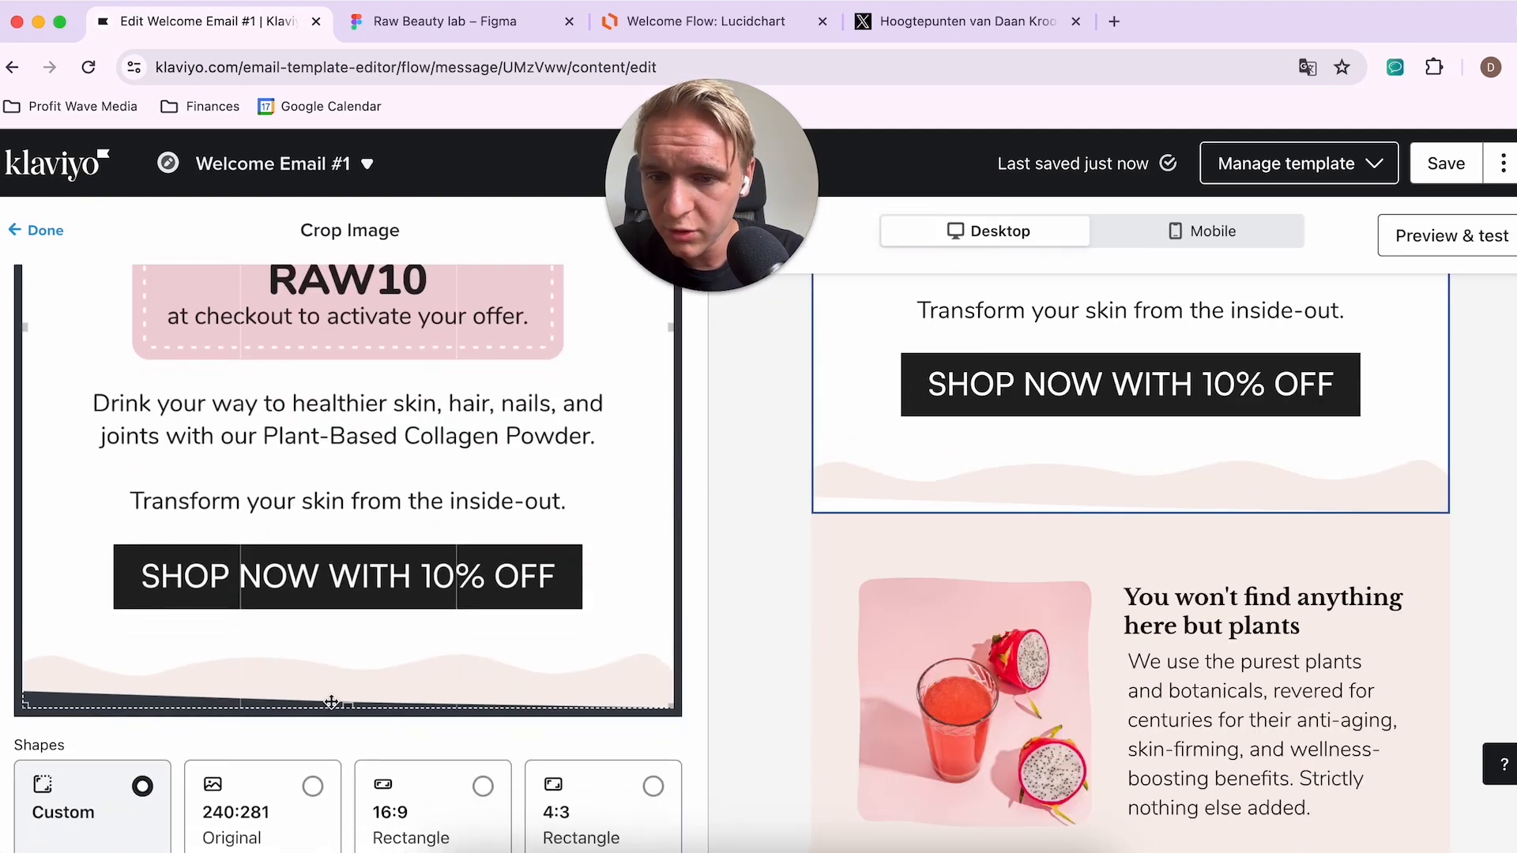
left_click_drag(348, 707, 349, 683)
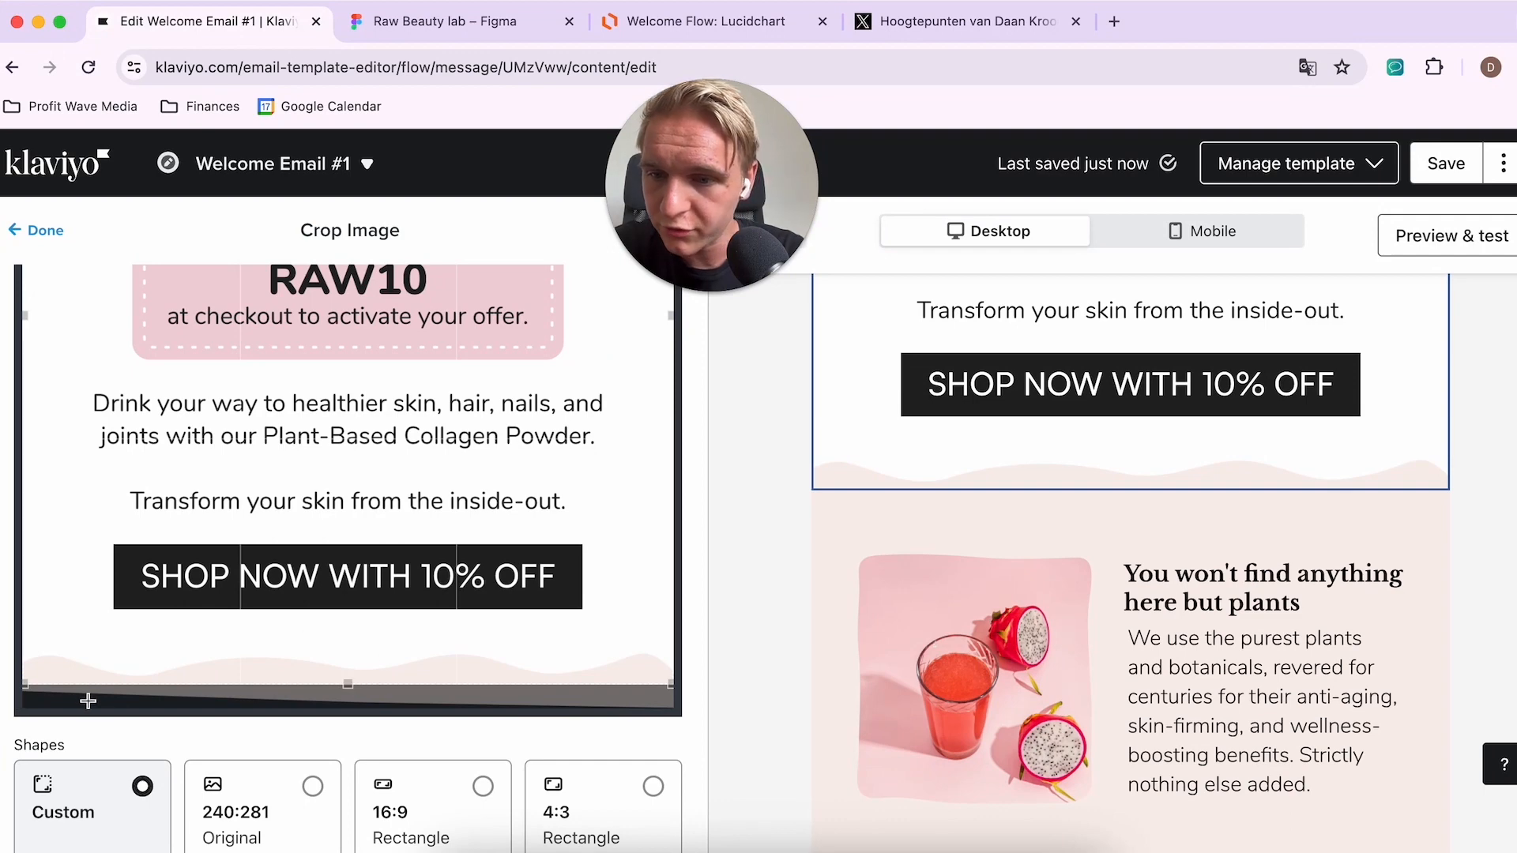
left_click(39, 230)
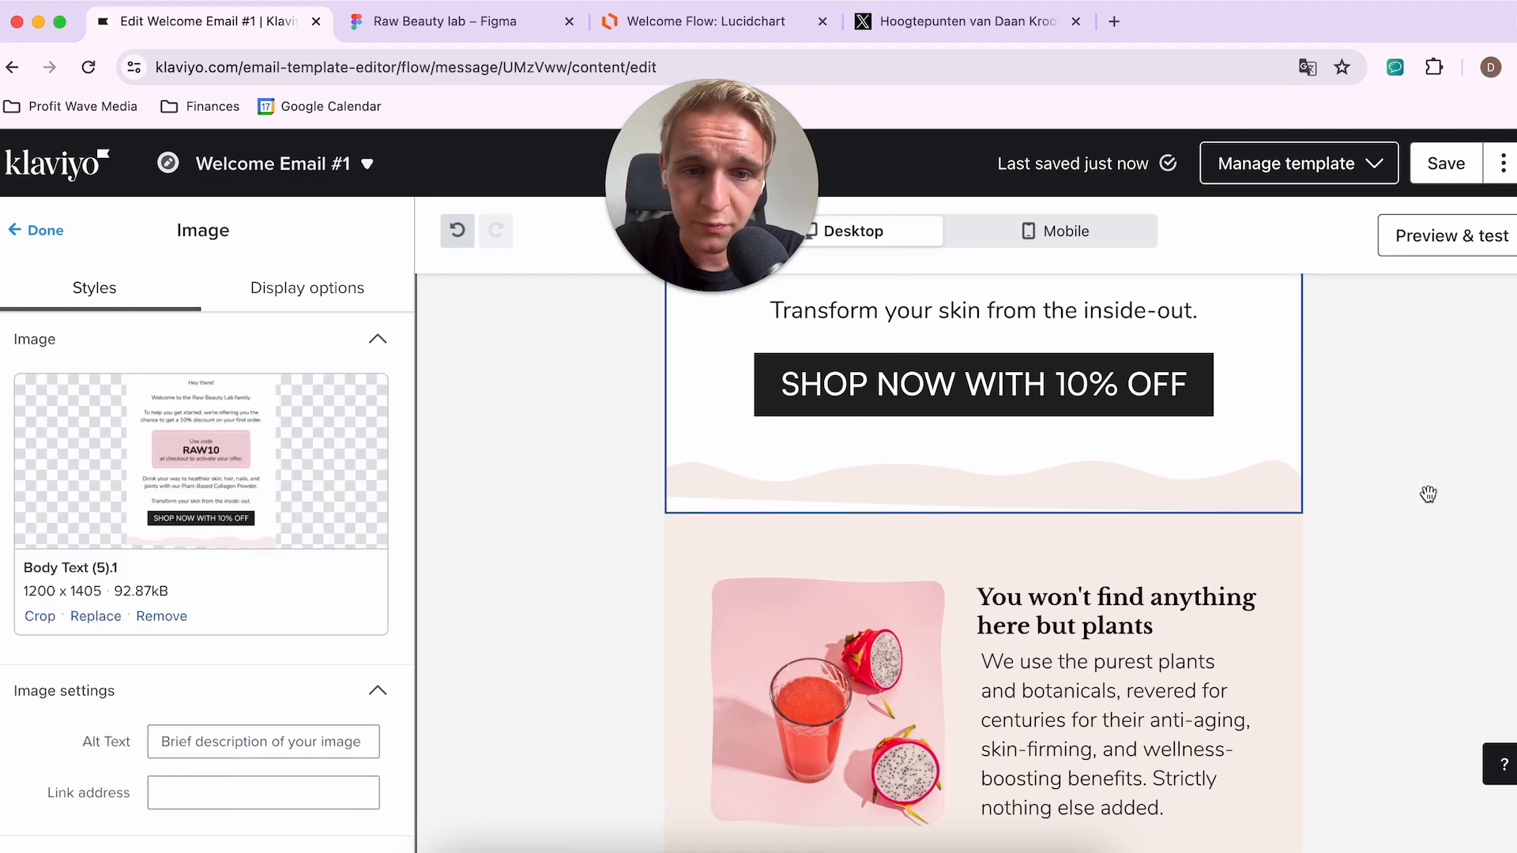
left_click(1464, 536)
Step: Check the "As seen in" section in the Figma design and add an image block in Klaviyo below the money-back guarantee image
scroll(1077, 524, "down", 6)
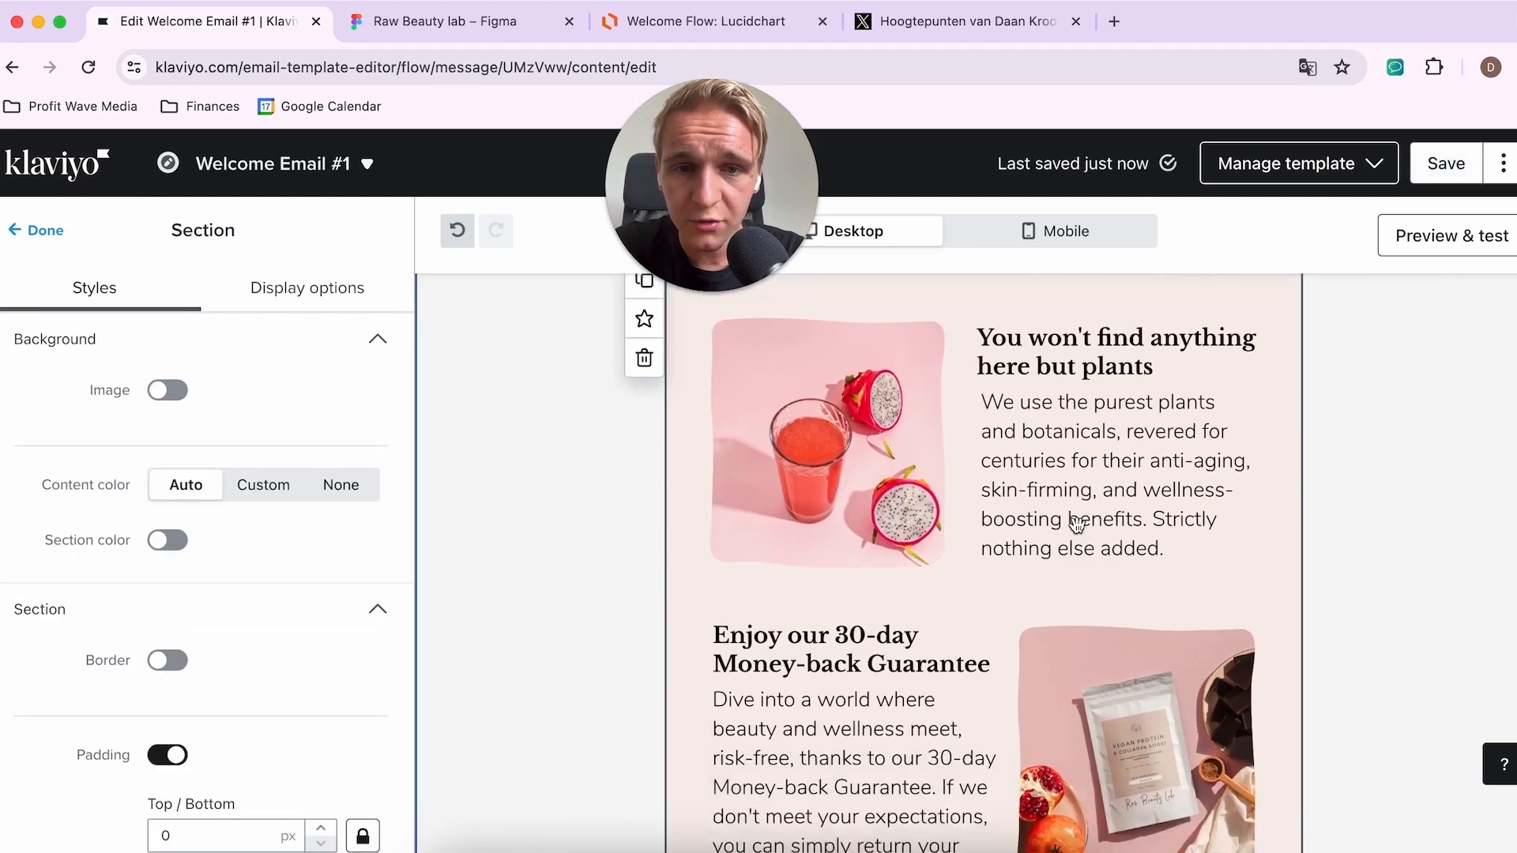
left_click(423, 16)
scroll(798, 697, "down", 5)
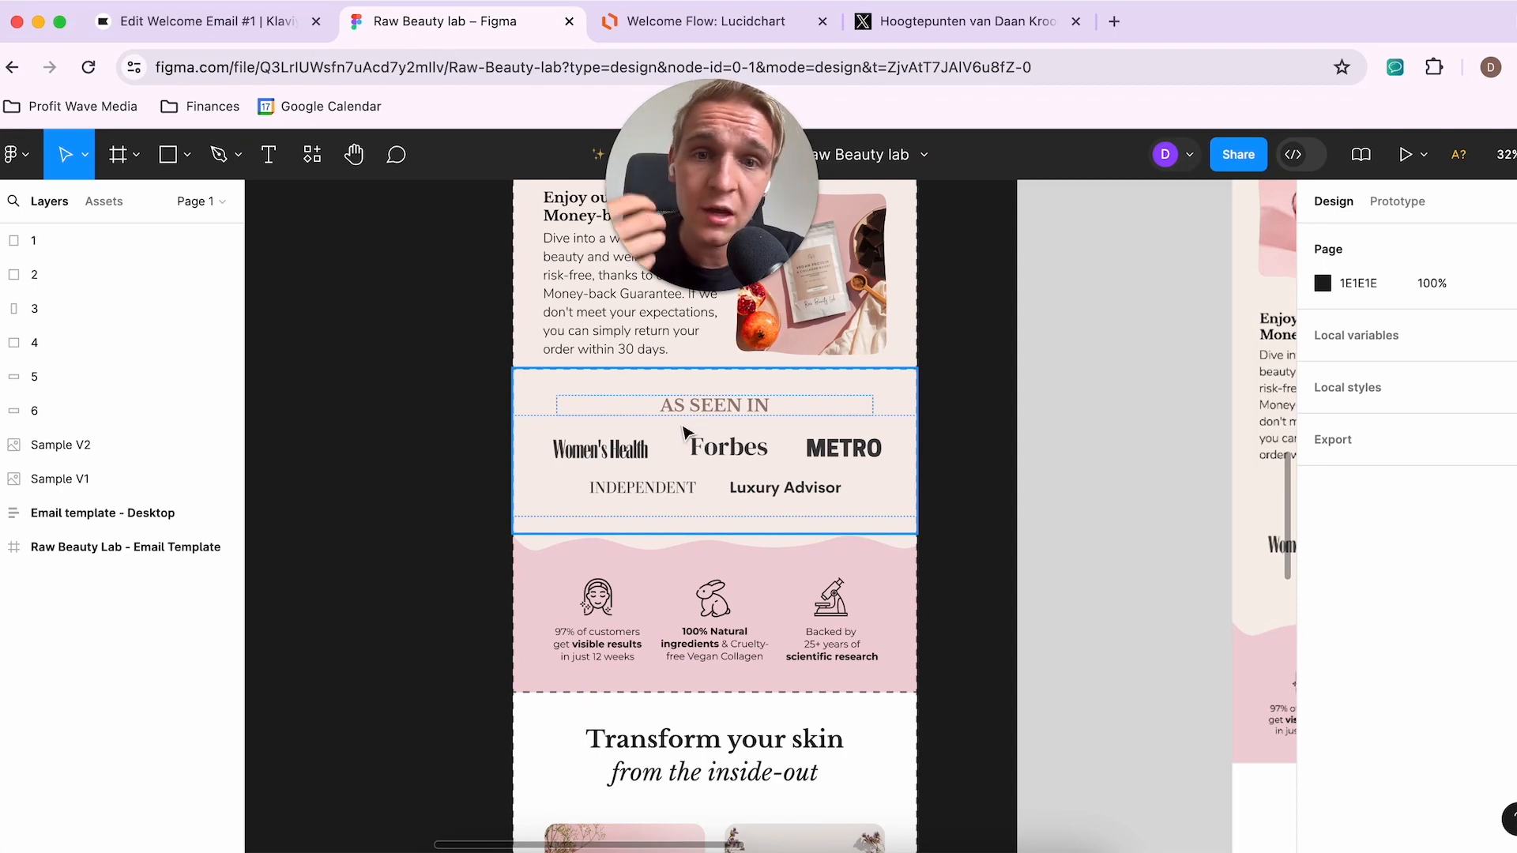
left_click(227, 24)
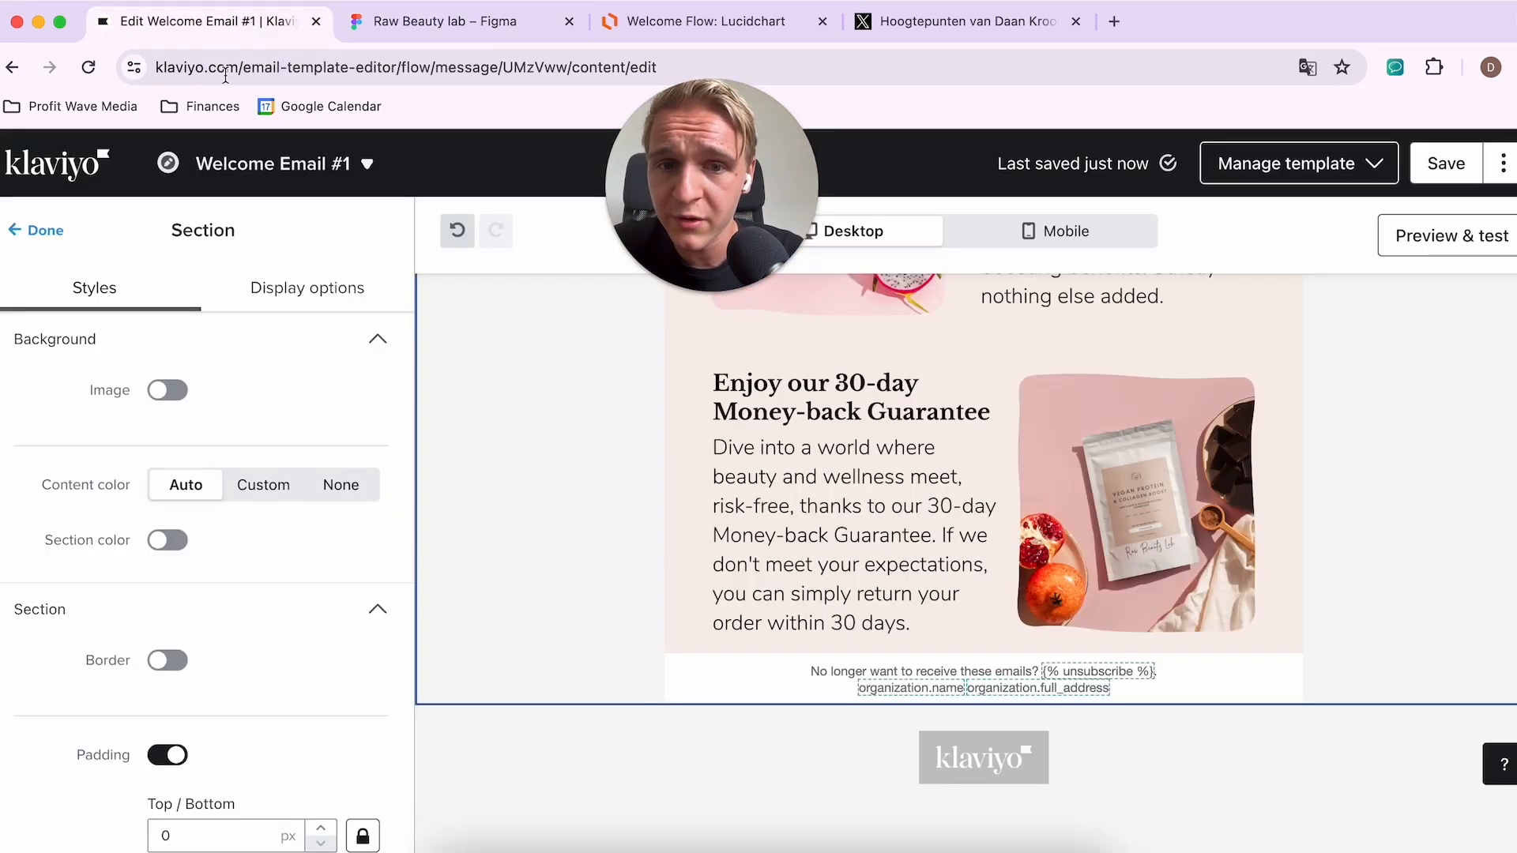
left_click(49, 231)
left_click_drag(204, 474, 853, 680)
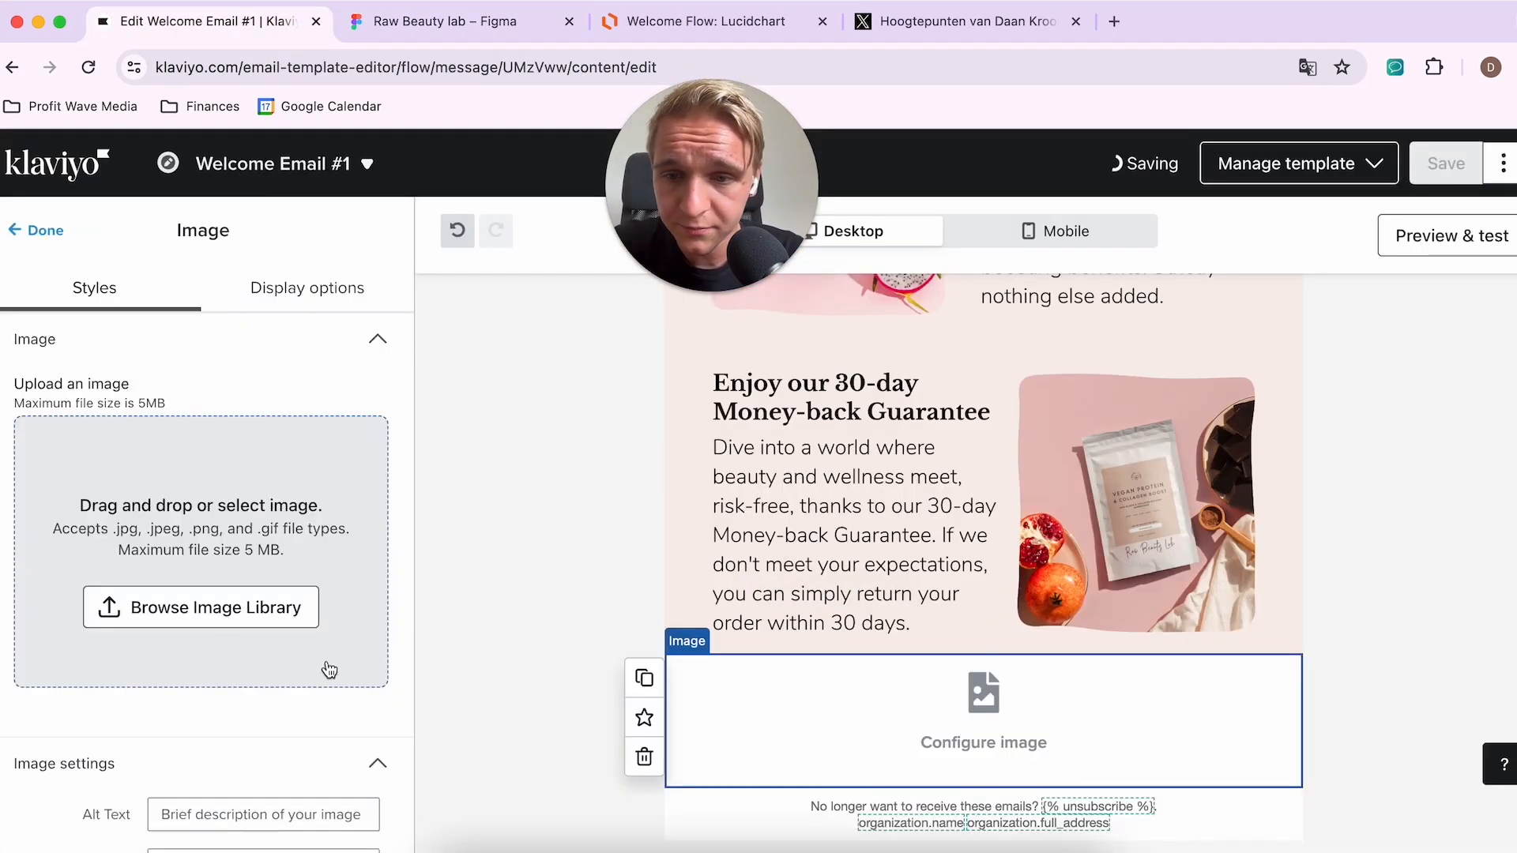
Step: Upload Brand Lgoos.png from the Raw Beauty Lab folder into the new image block
left_click(178, 616)
left_click(327, 361)
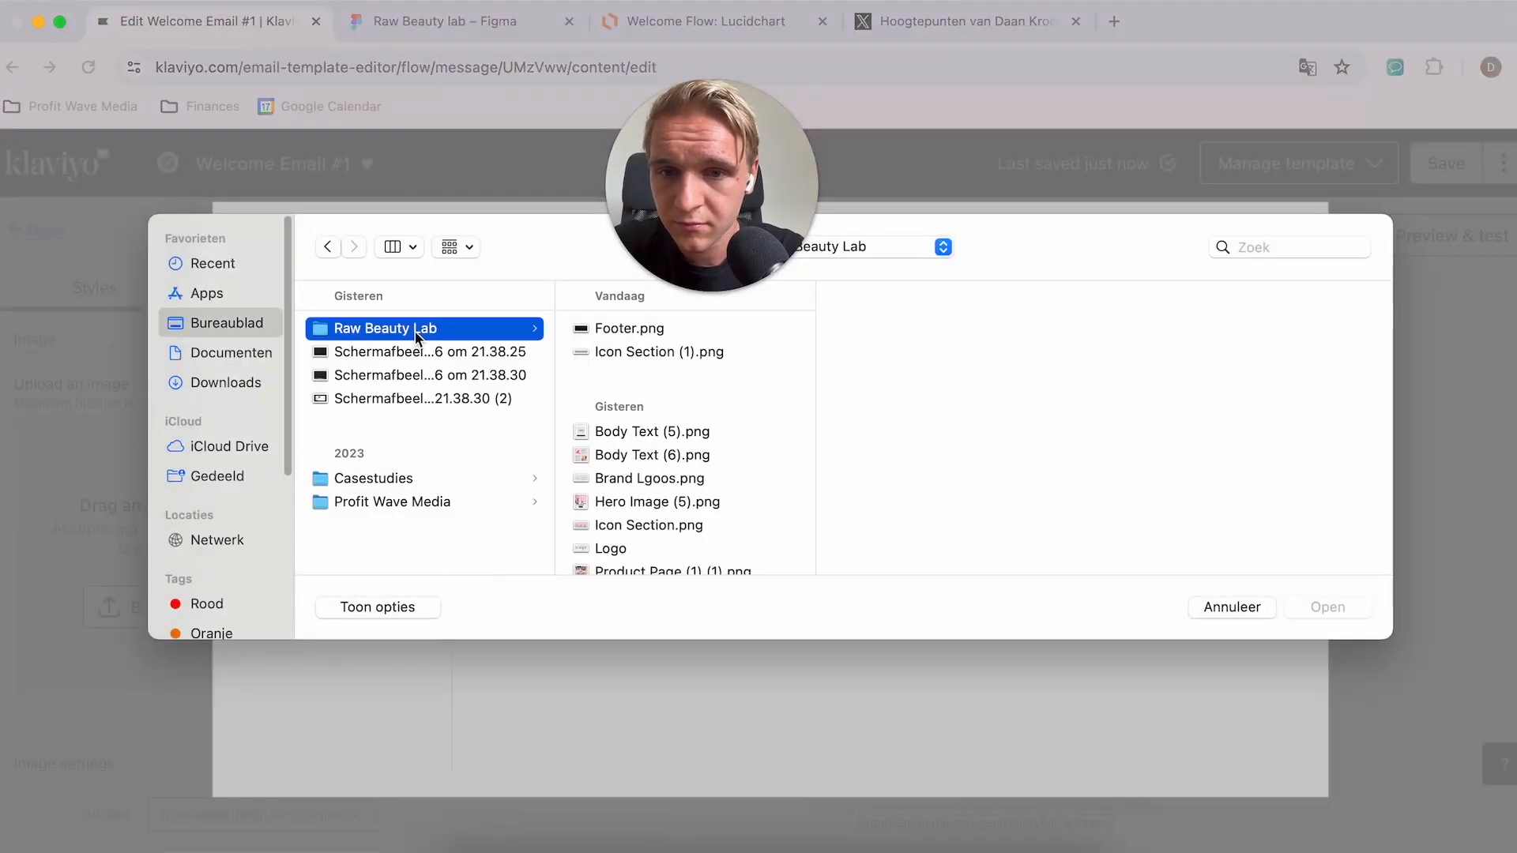
scroll(1050, 686, "down", 2)
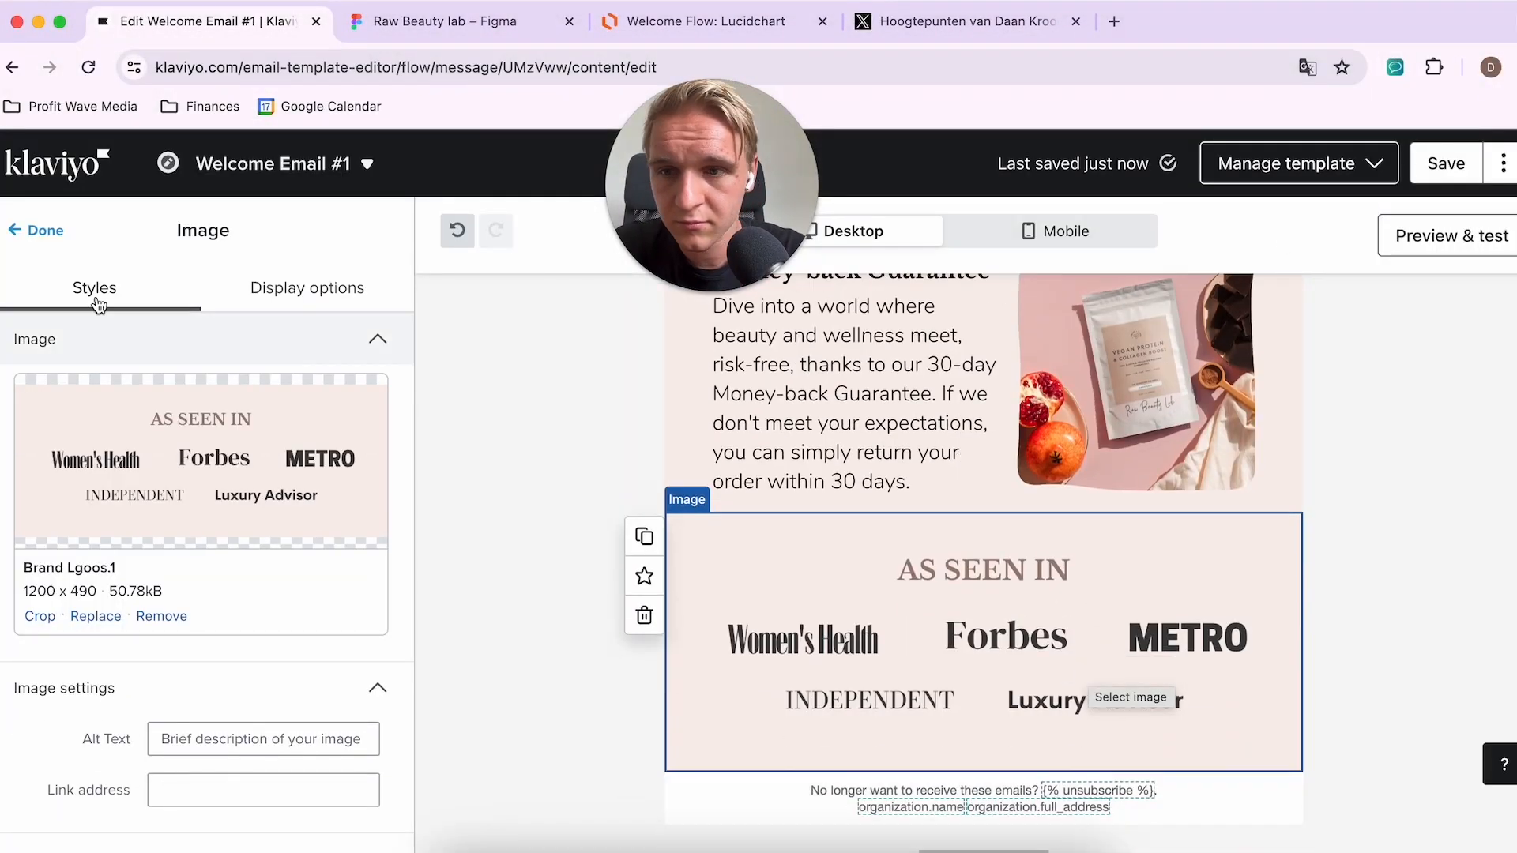
left_click(41, 231)
Step: Check the icon section in the Figma design and add an image block in Klaviyo below the brand logos image
left_click(455, 22)
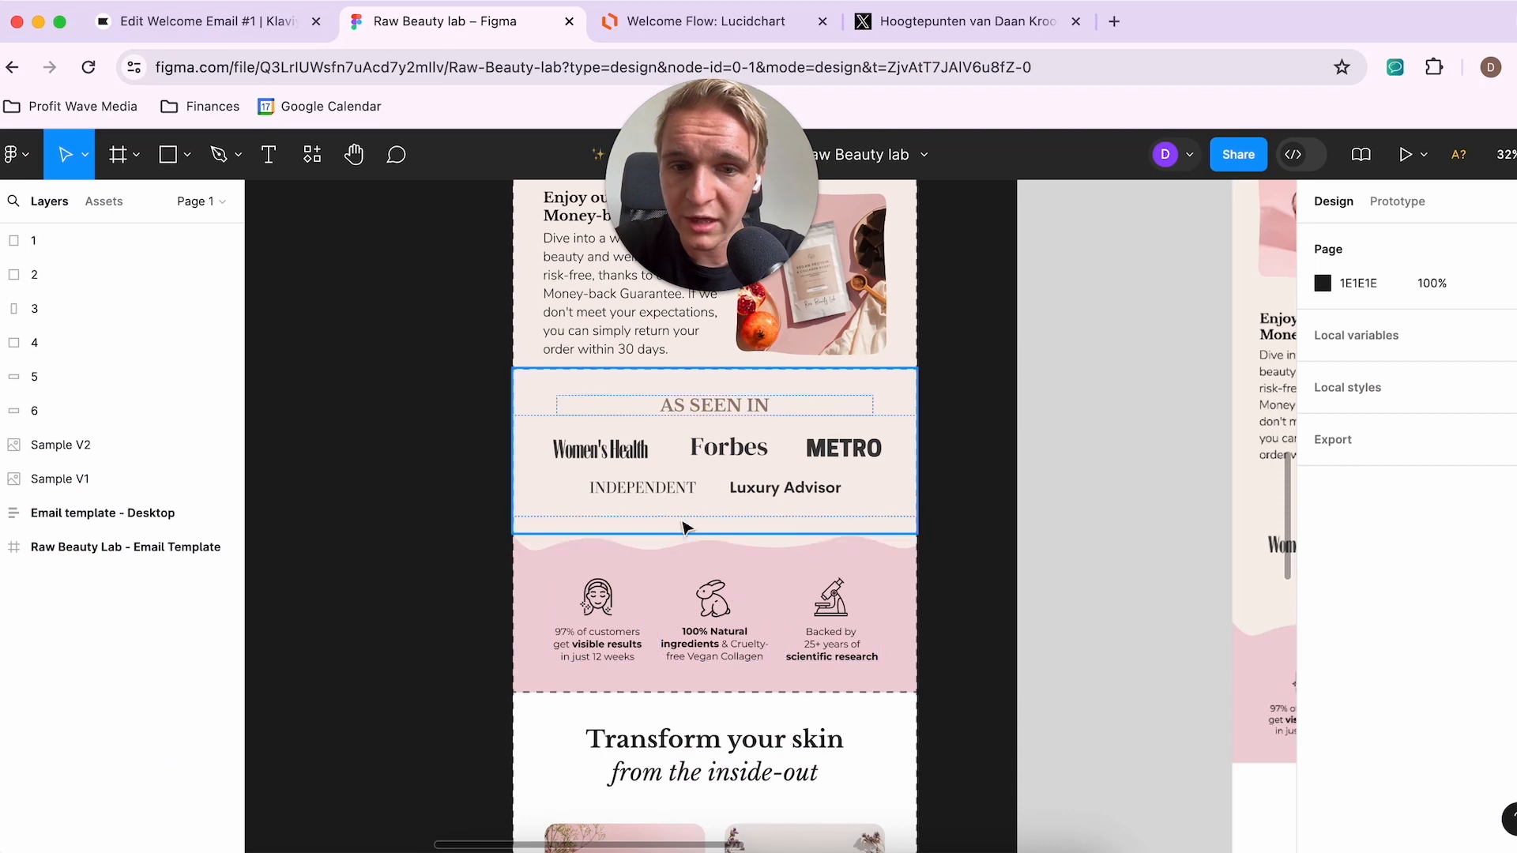
left_click(231, 23)
left_click_drag(195, 457, 984, 775)
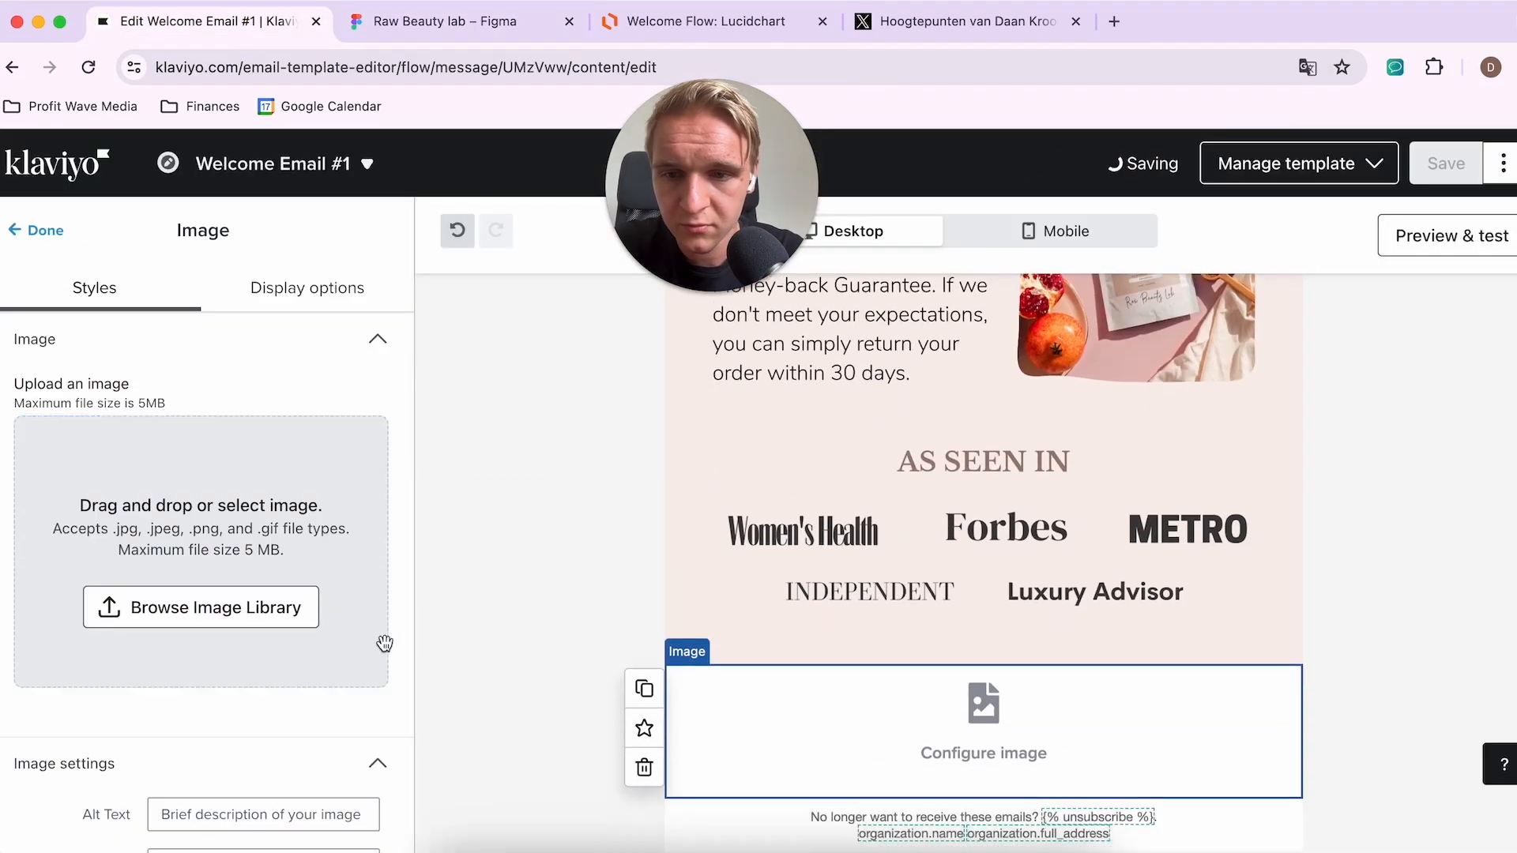
Step: Upload Icon Section.png into the empty image block below the brand logos
left_click(244, 606)
left_click(888, 542)
left_click(648, 526)
double_click(648, 525)
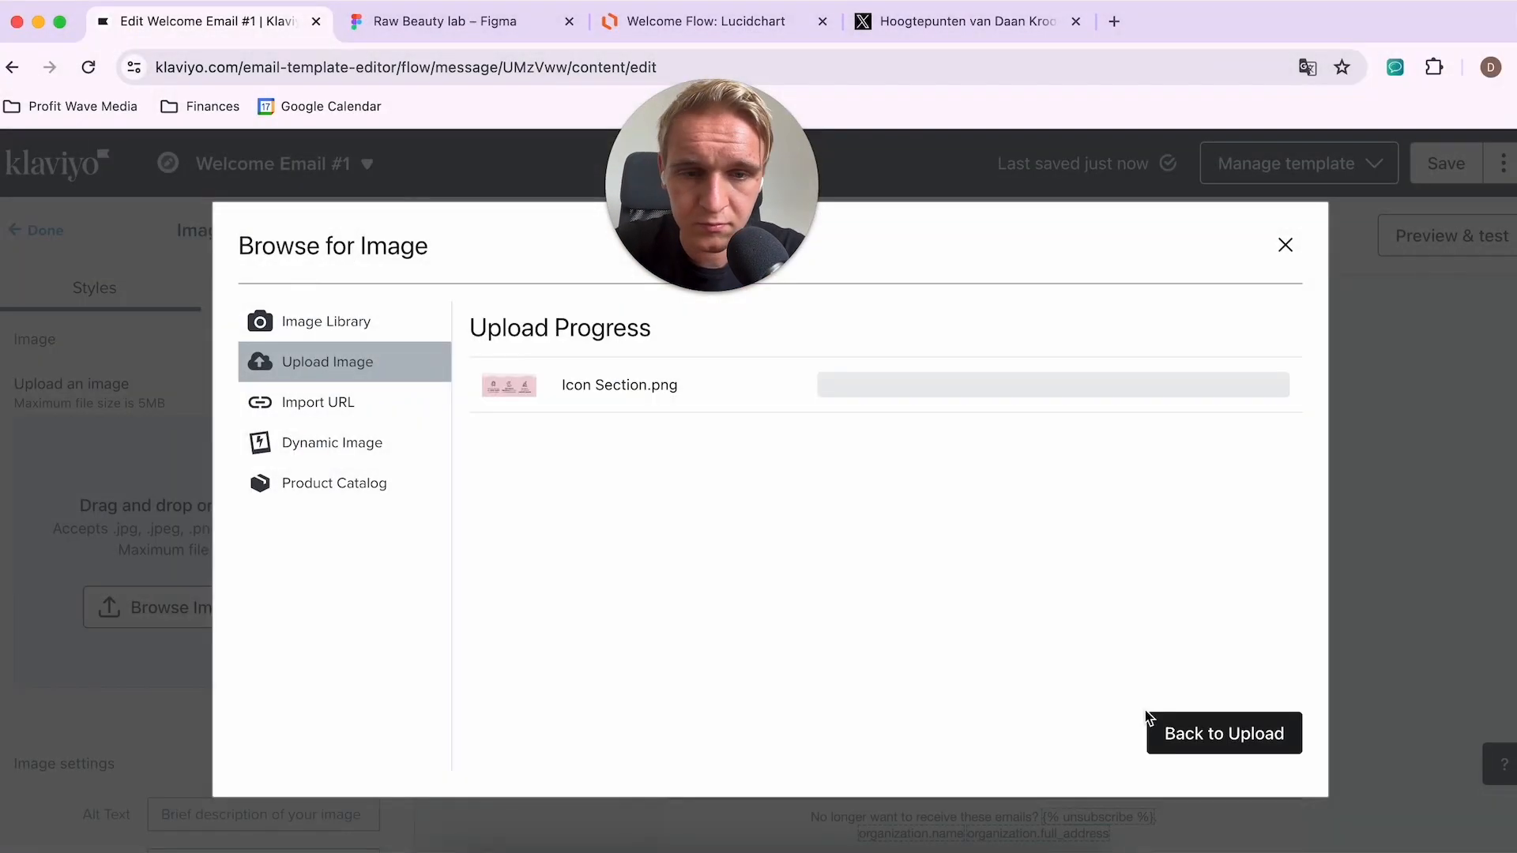
left_click(1247, 711)
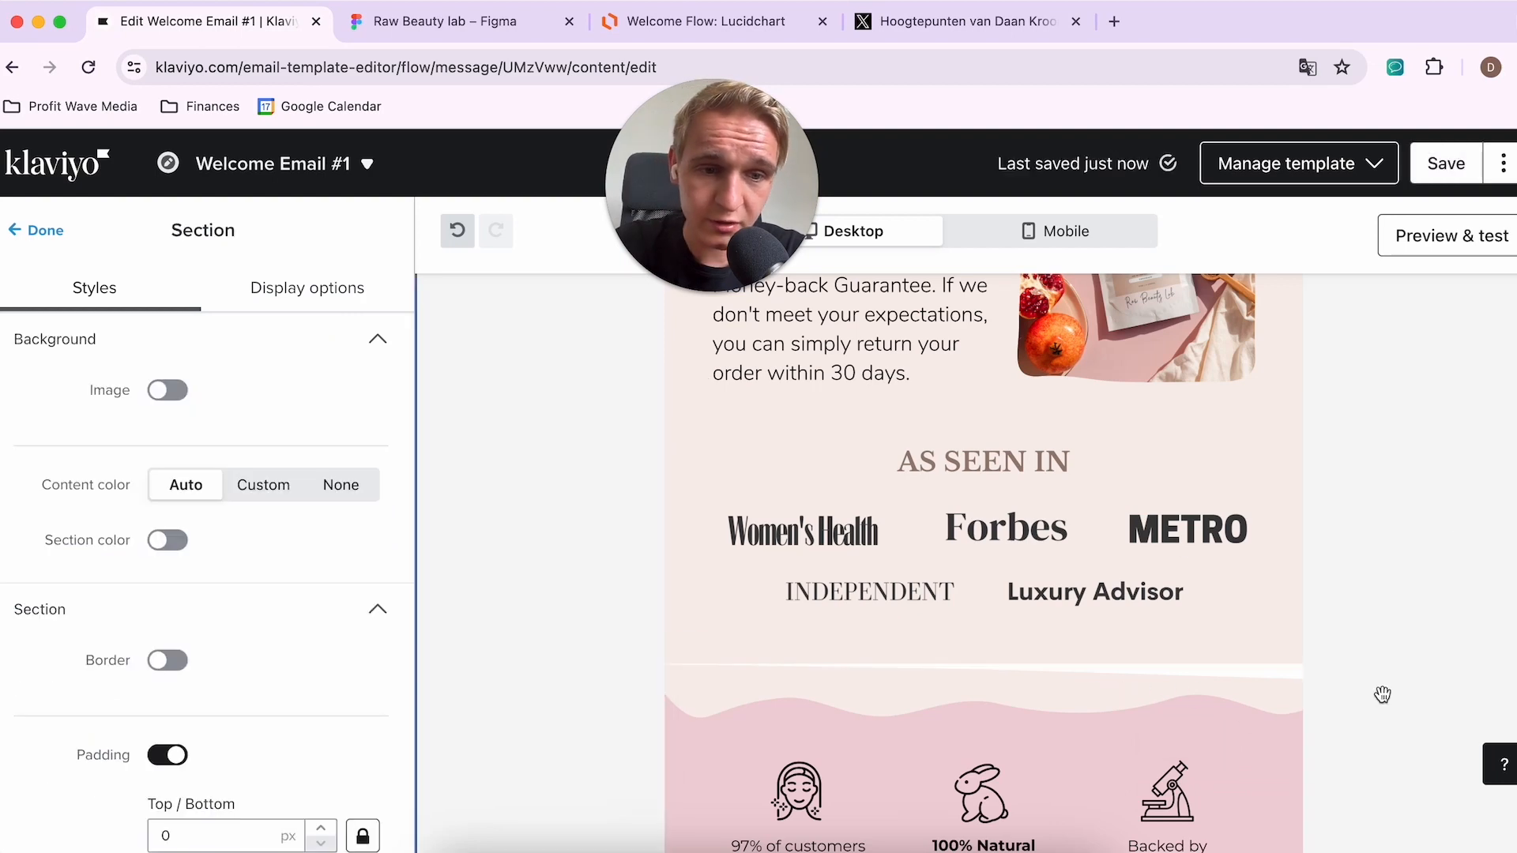
Step: Crop the uneven strip off the top edge of the icon section image
scroll(1273, 691, "up", 1)
scroll(1213, 650, "down", 2)
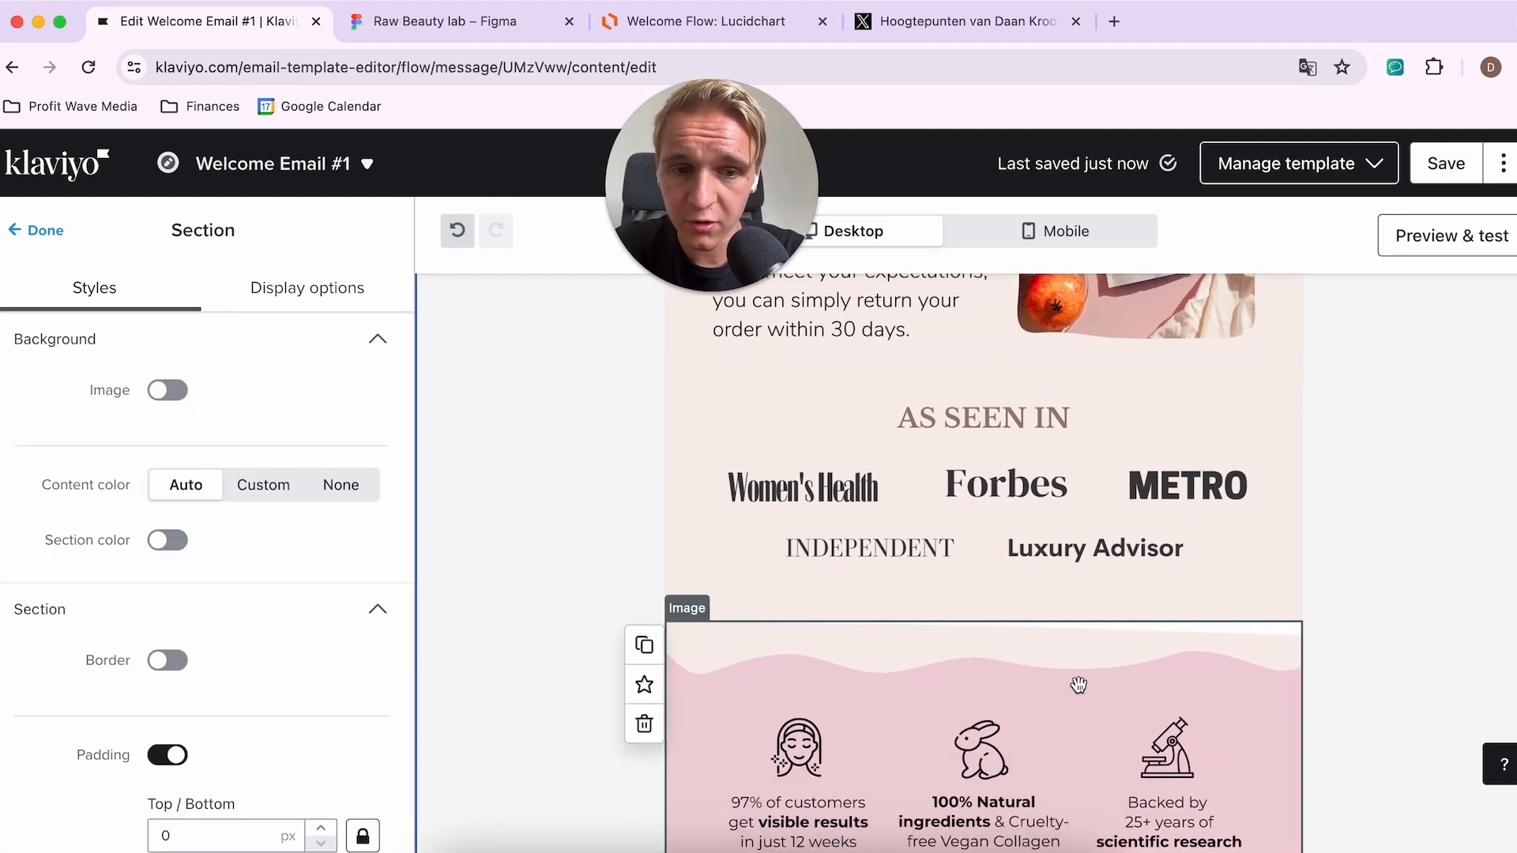
left_click(1077, 684)
left_click(41, 620)
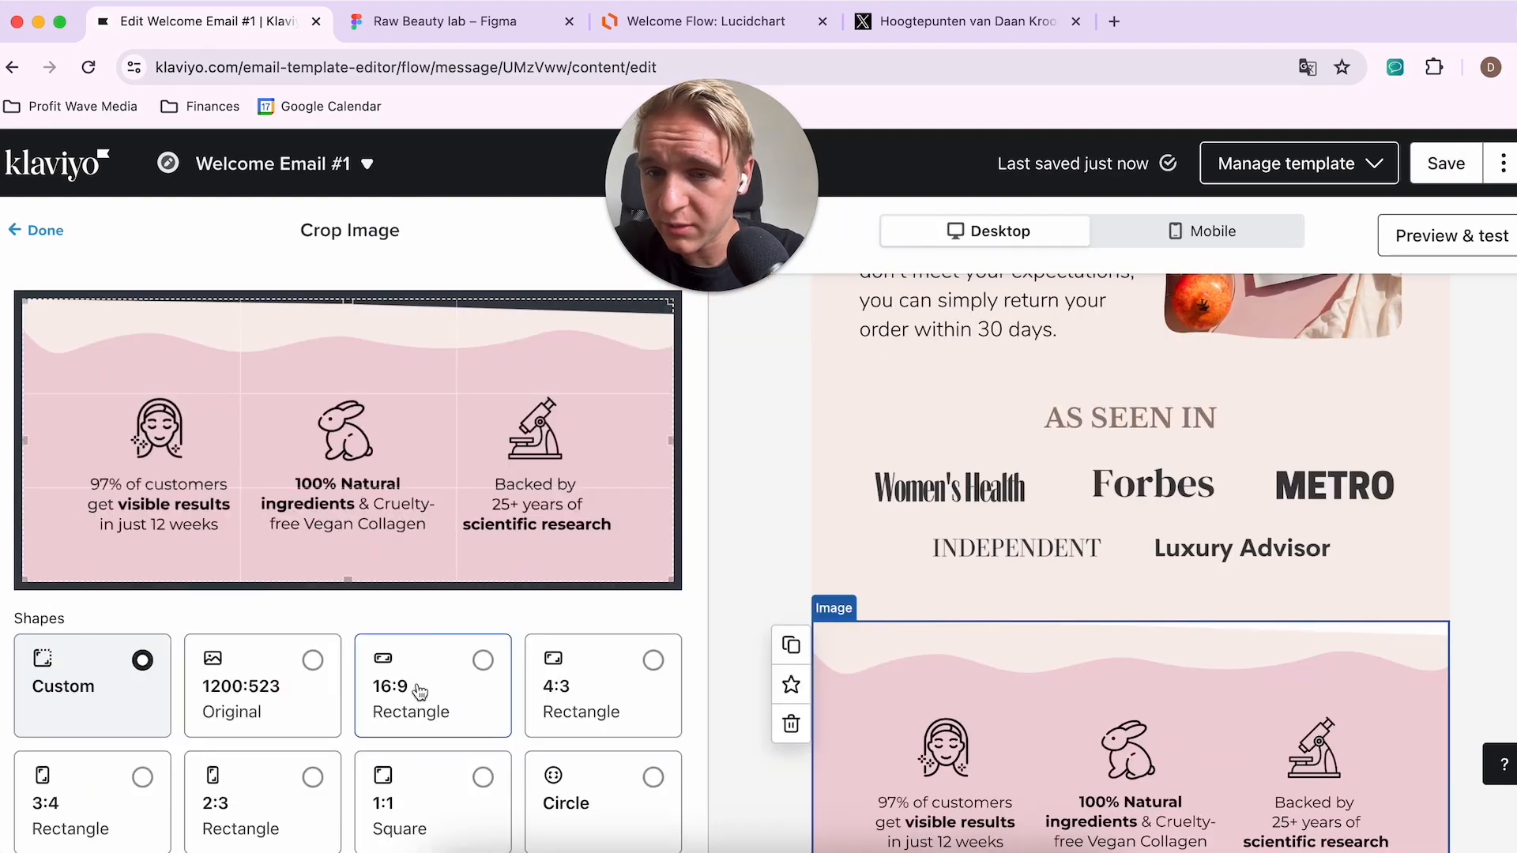
scroll(419, 696, "down", 1)
left_click_drag(348, 289, 353, 307)
left_click(52, 237)
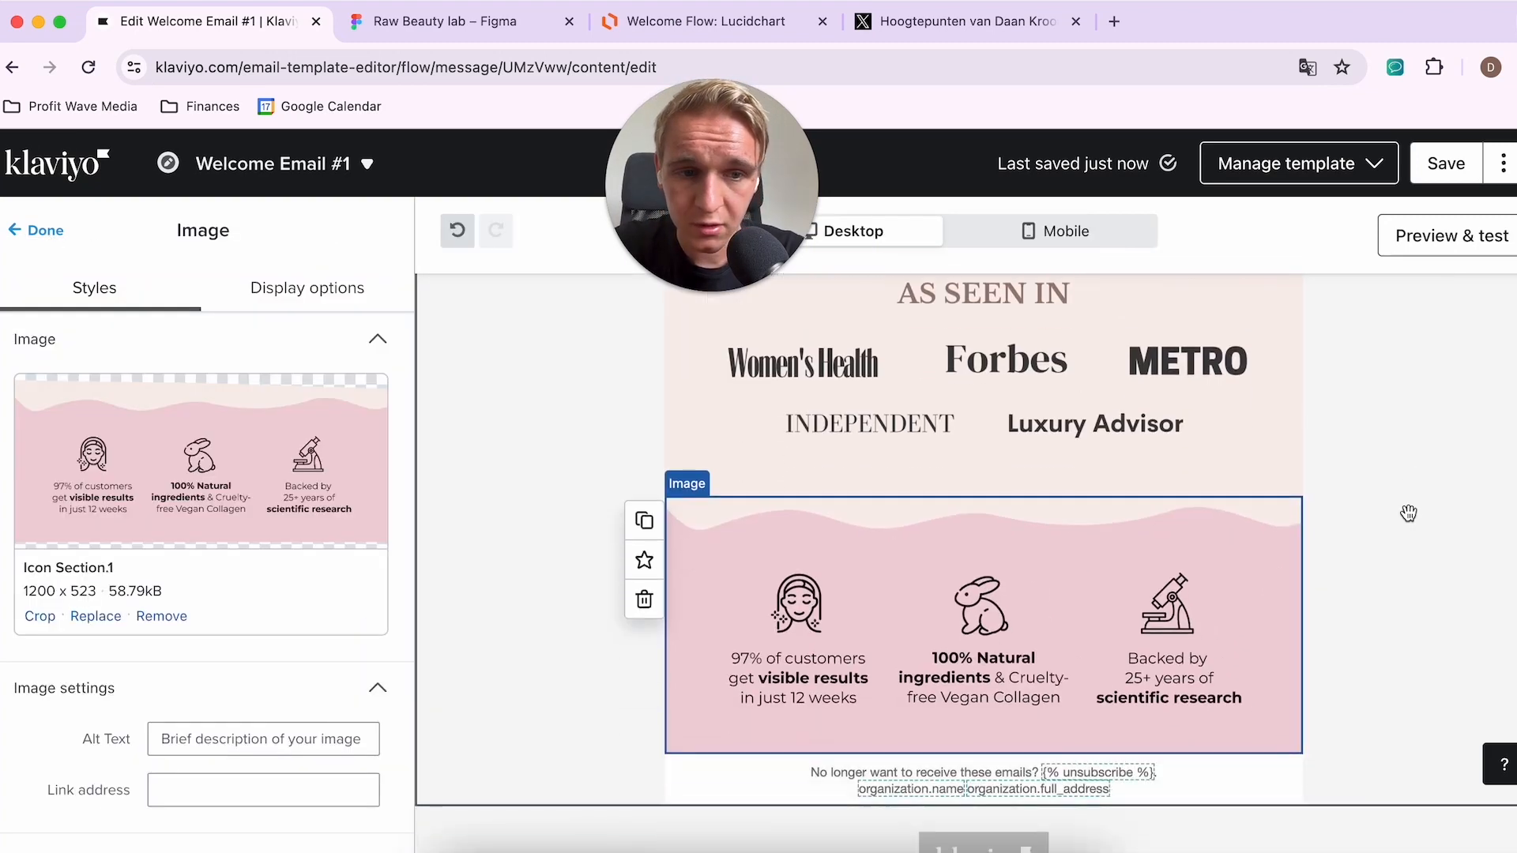
left_click(904, 465)
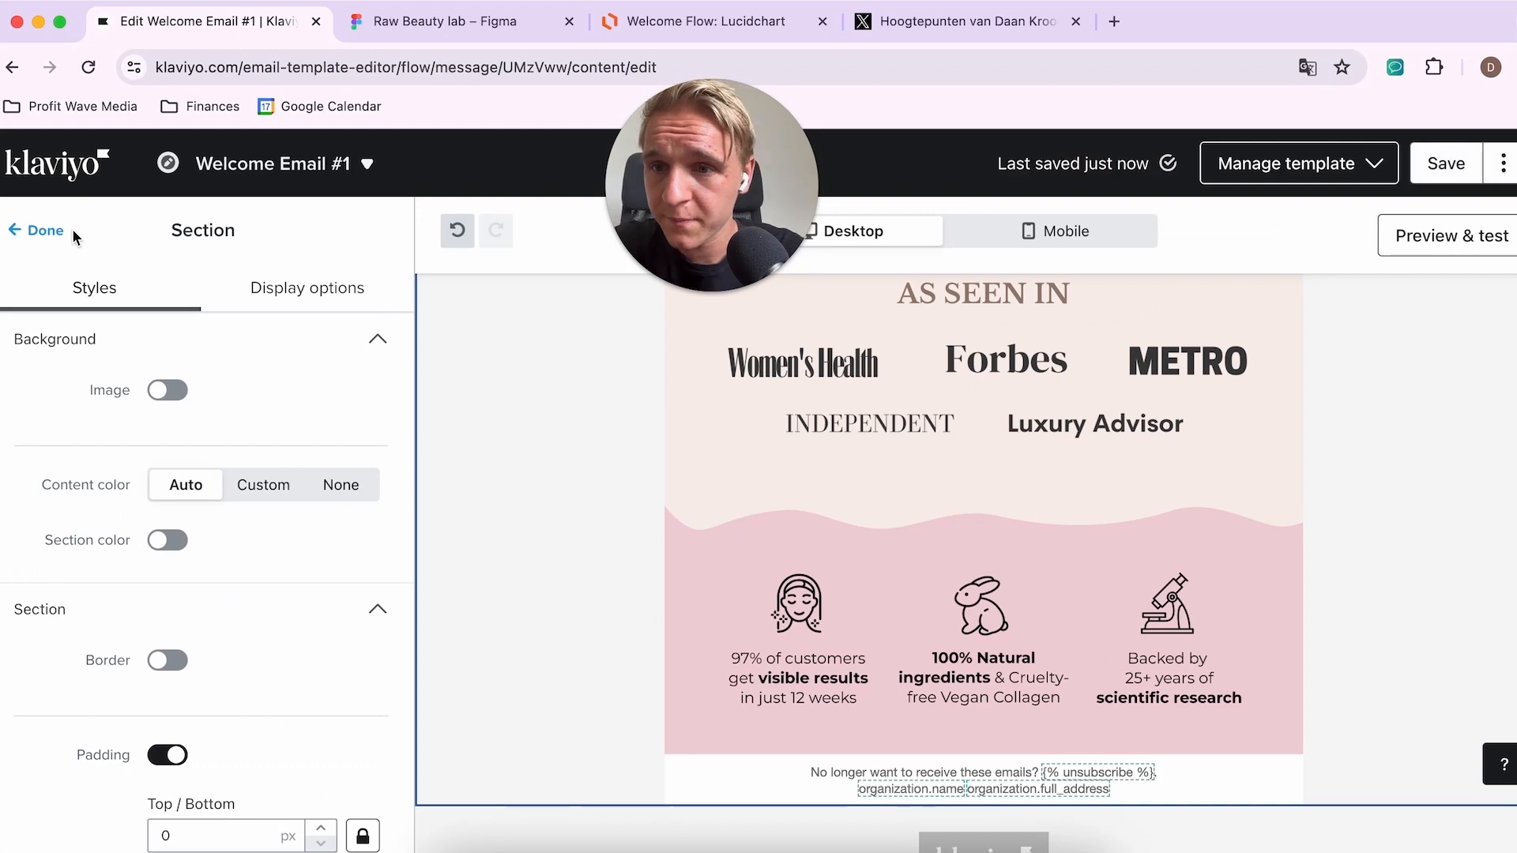
Step: Add an image block below the icon section and check the "Transform your skin" product section in the Figma design
left_click(45, 231)
left_click_drag(202, 464, 769, 790)
left_click(434, 24)
scroll(812, 571, "down", 3)
scroll(812, 570, "down", 3)
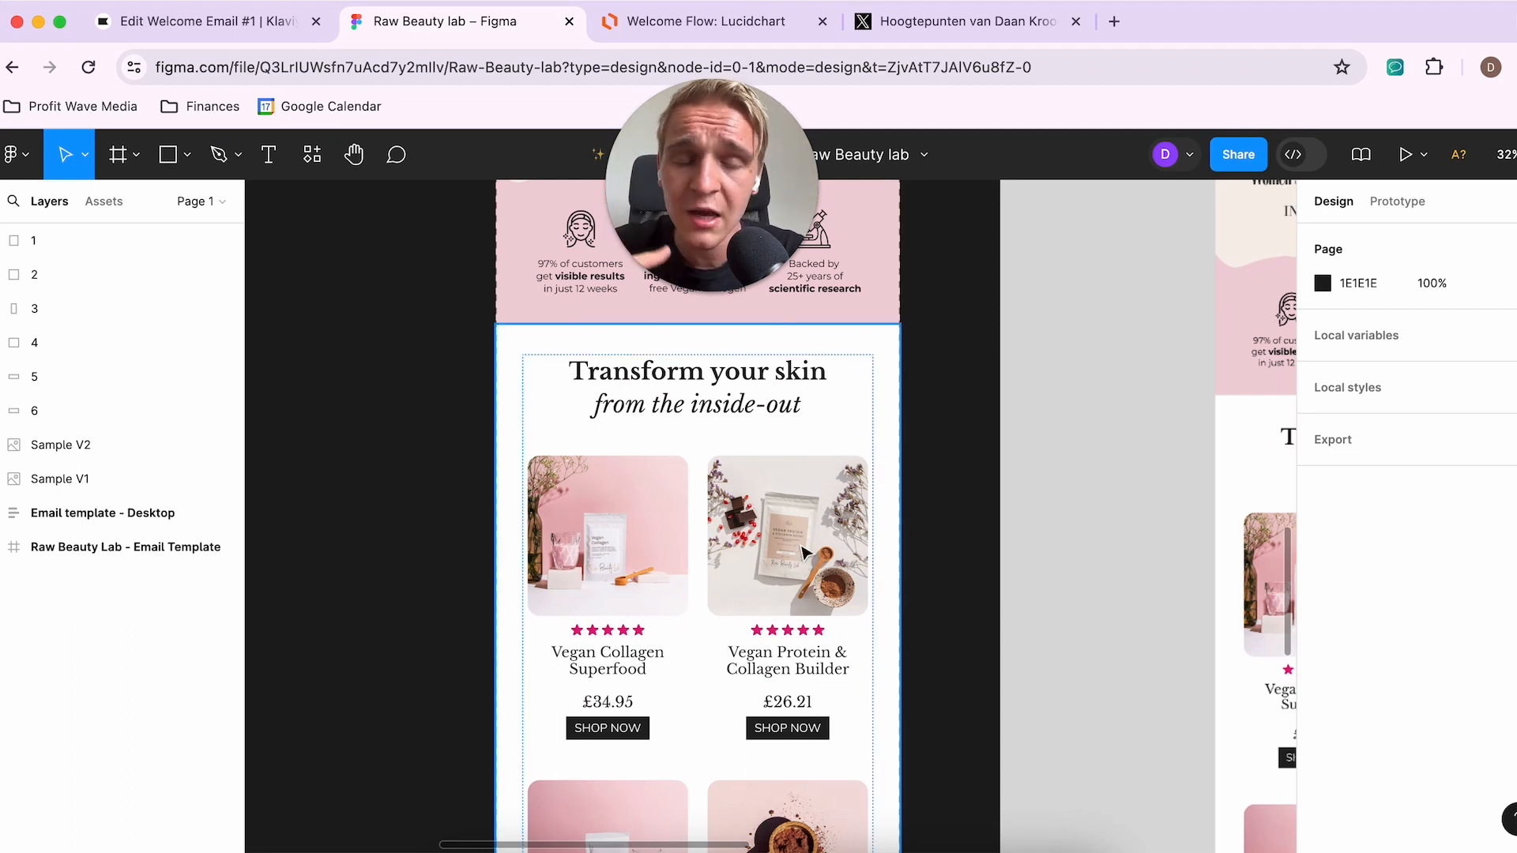
scroll(804, 551, "down", 2)
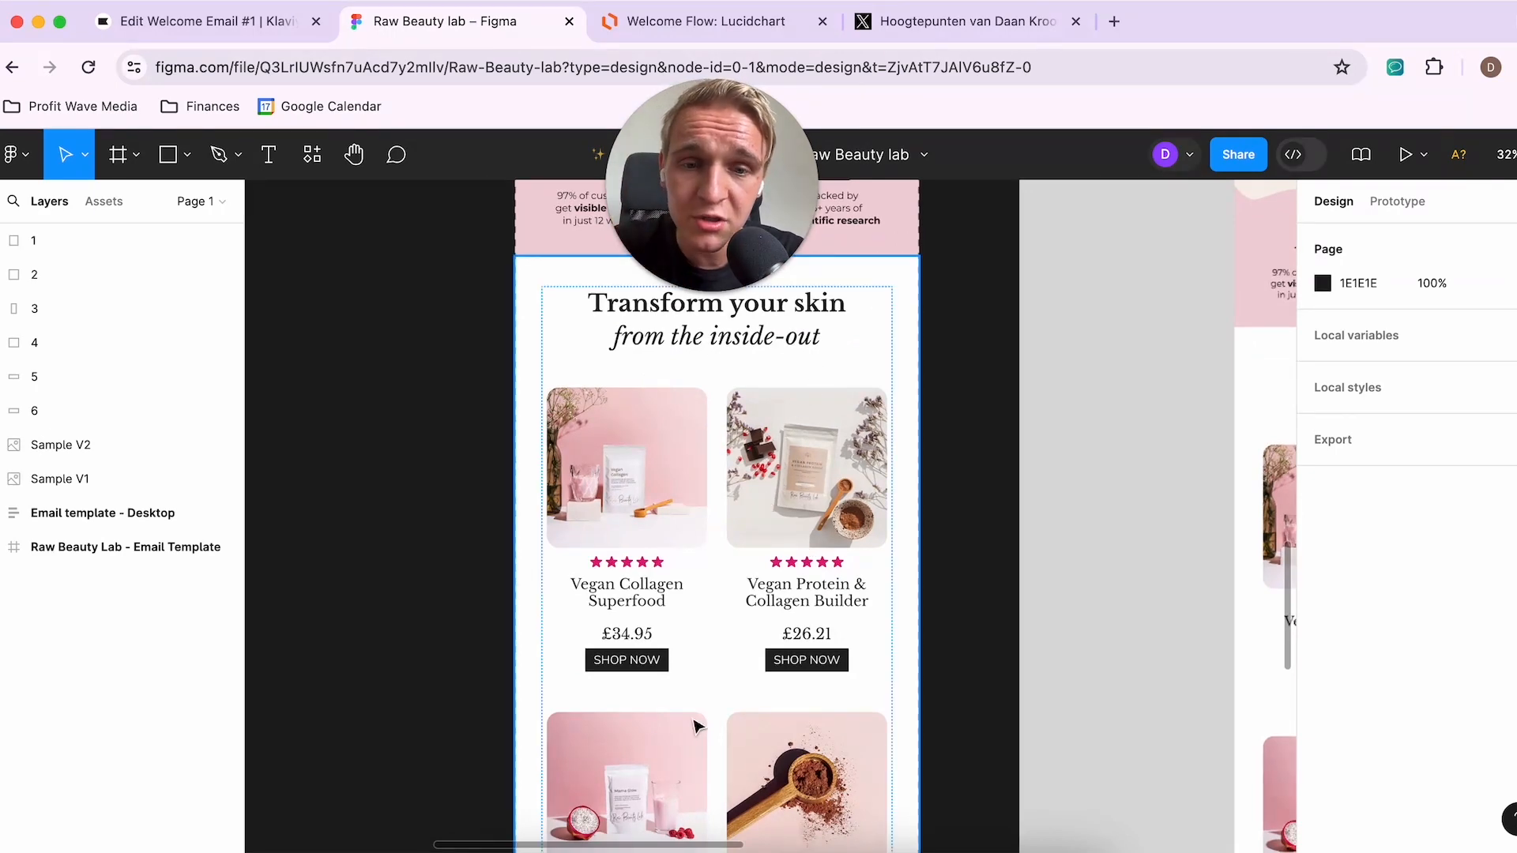
Step: Look through Klaviyo's available content blocks, including Product, and compare them with the product grid in the Figma design
left_click(241, 24)
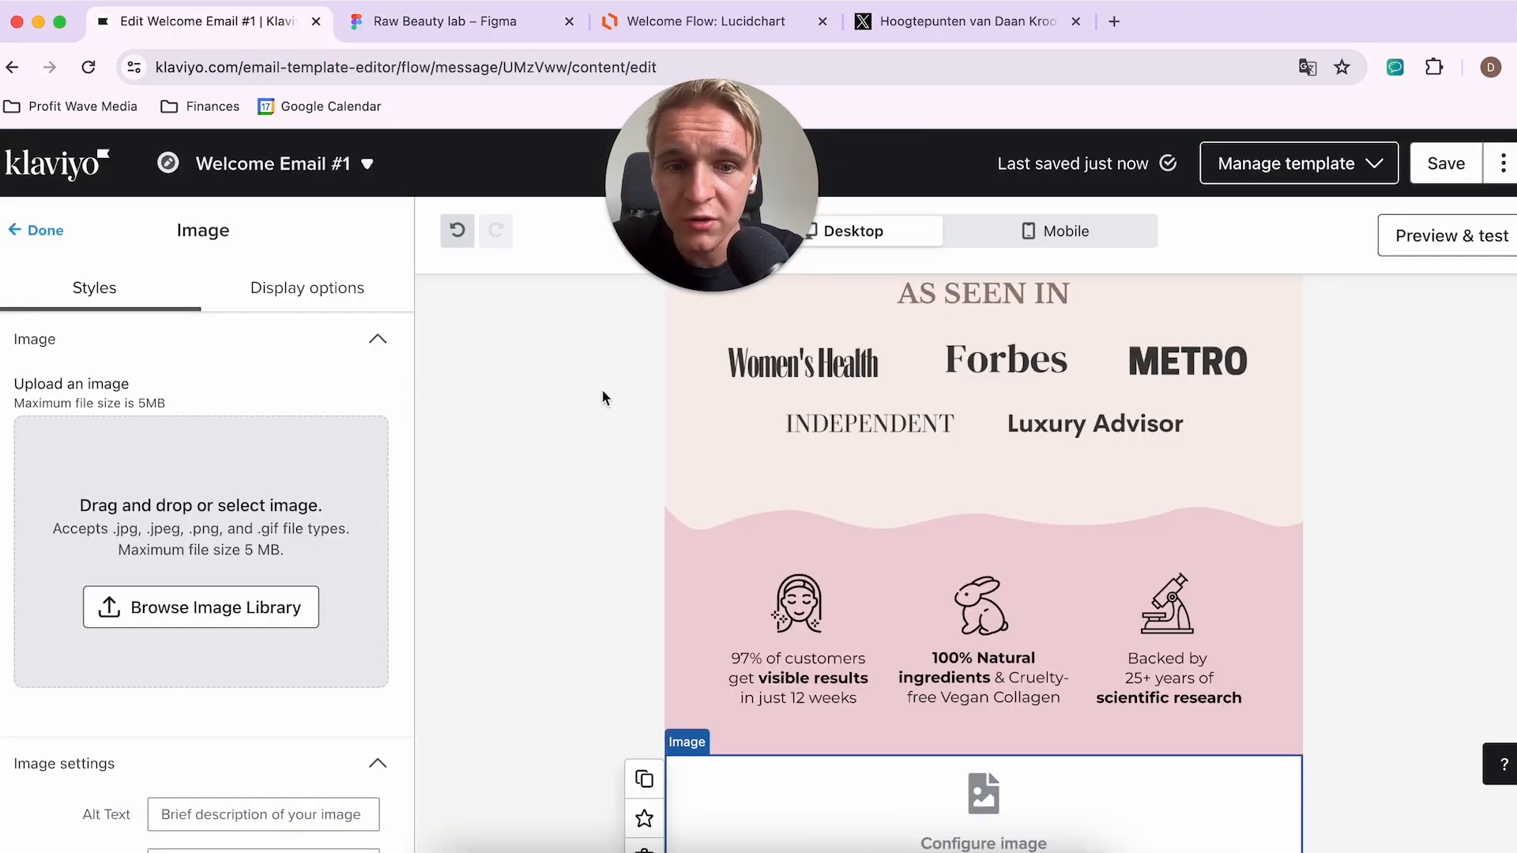
left_click(28, 230)
scroll(306, 453, "down", 1)
scroll(306, 453, "down", 2)
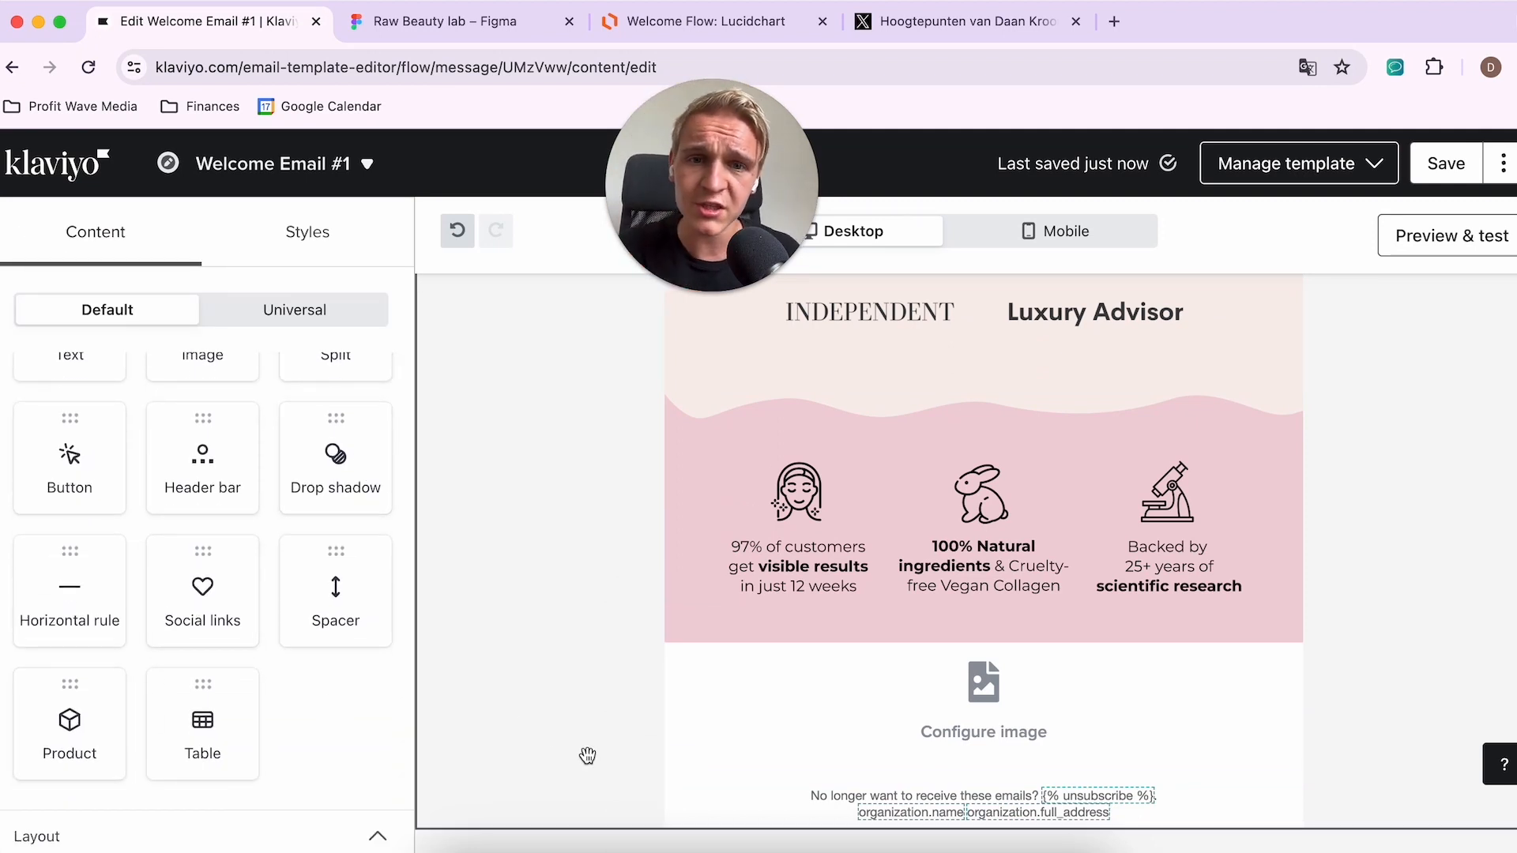
left_click(419, 21)
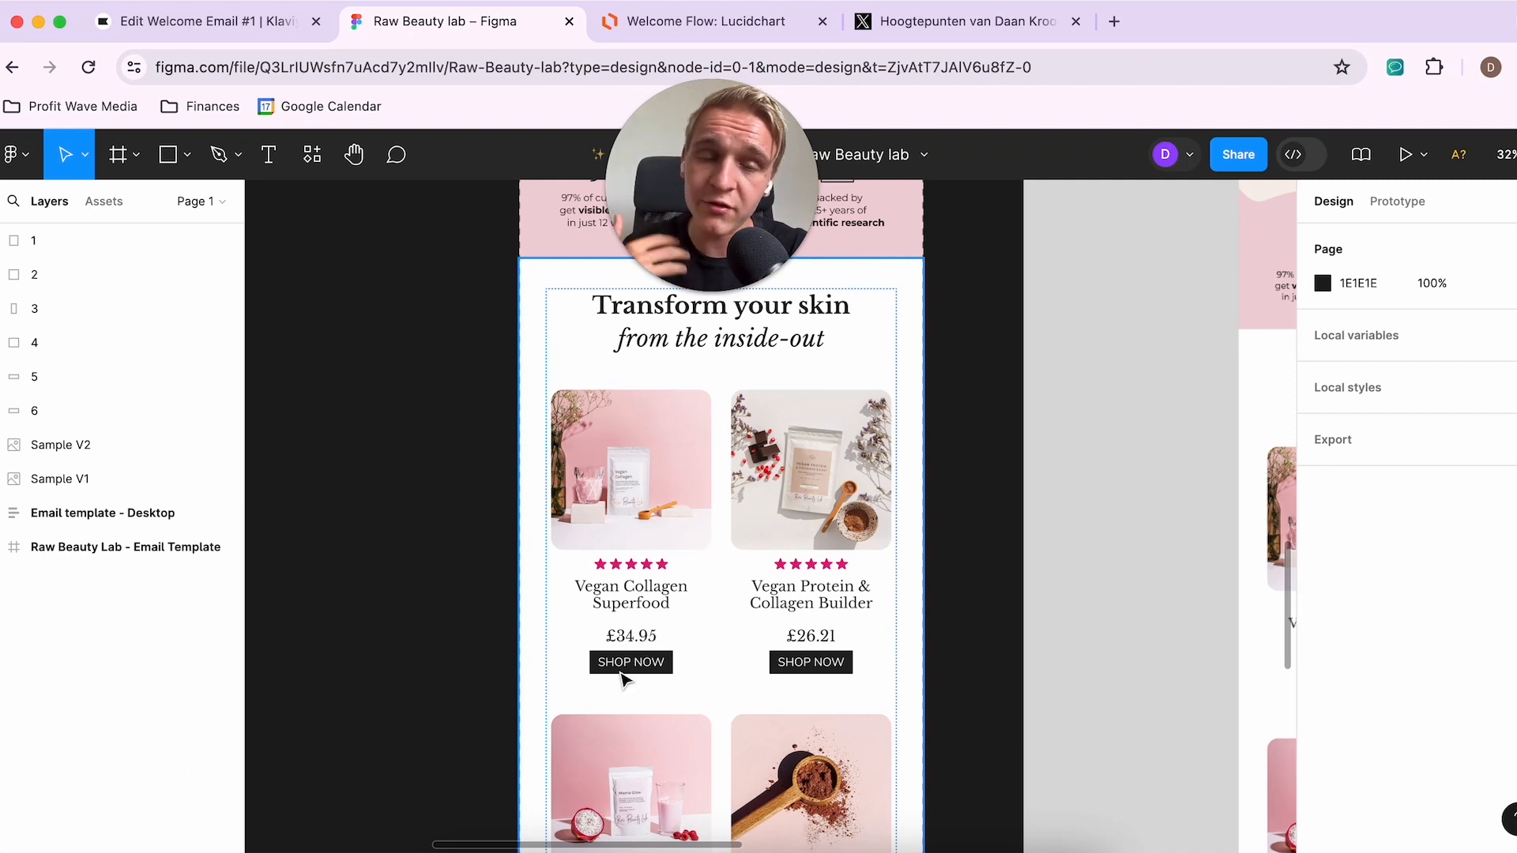
scroll(637, 678, "down", 3)
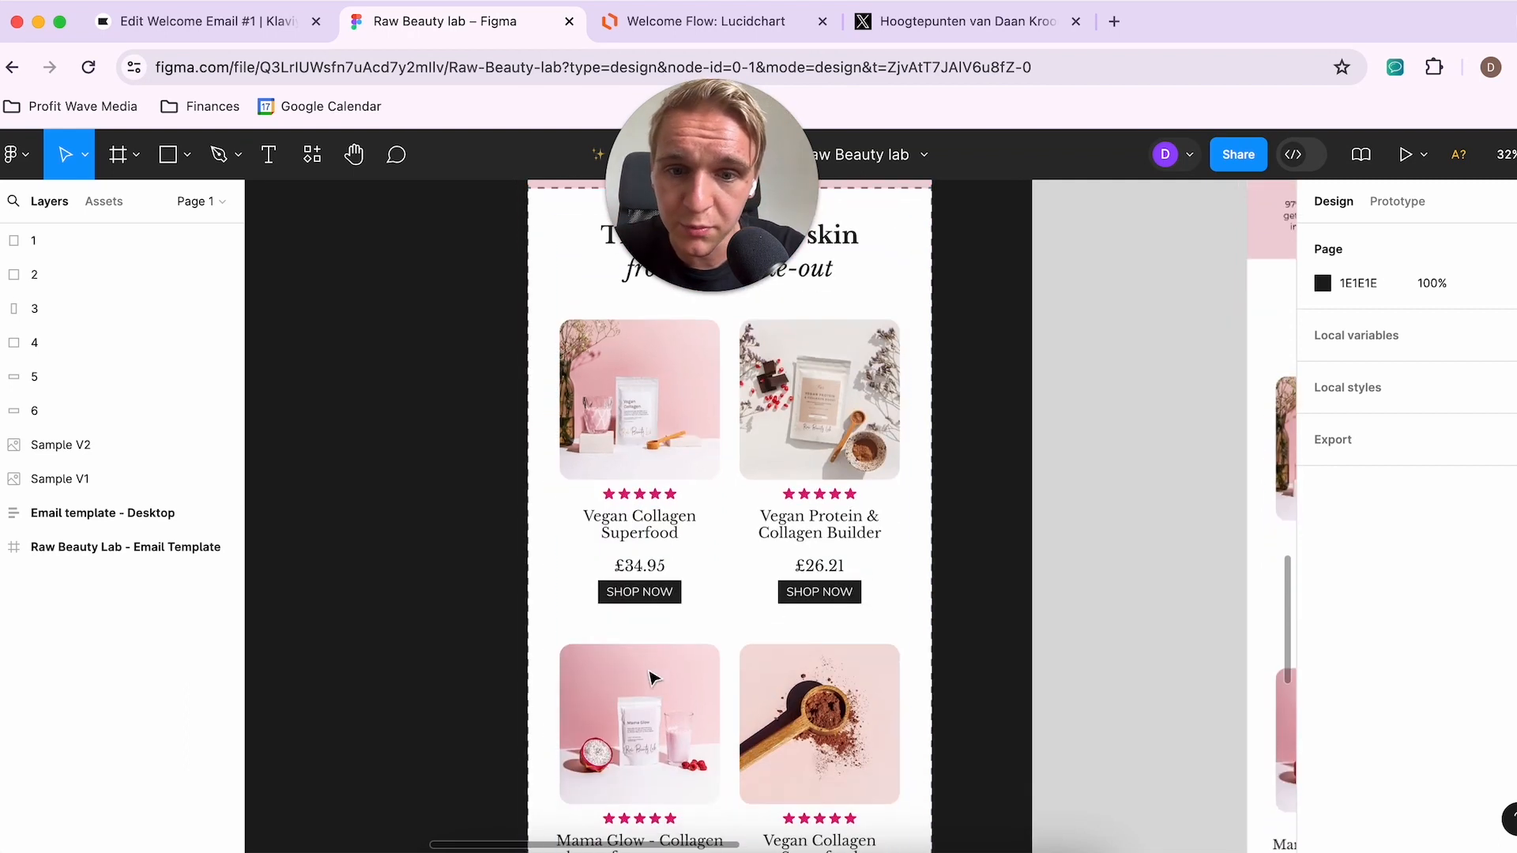
scroll(776, 581, "down", 3)
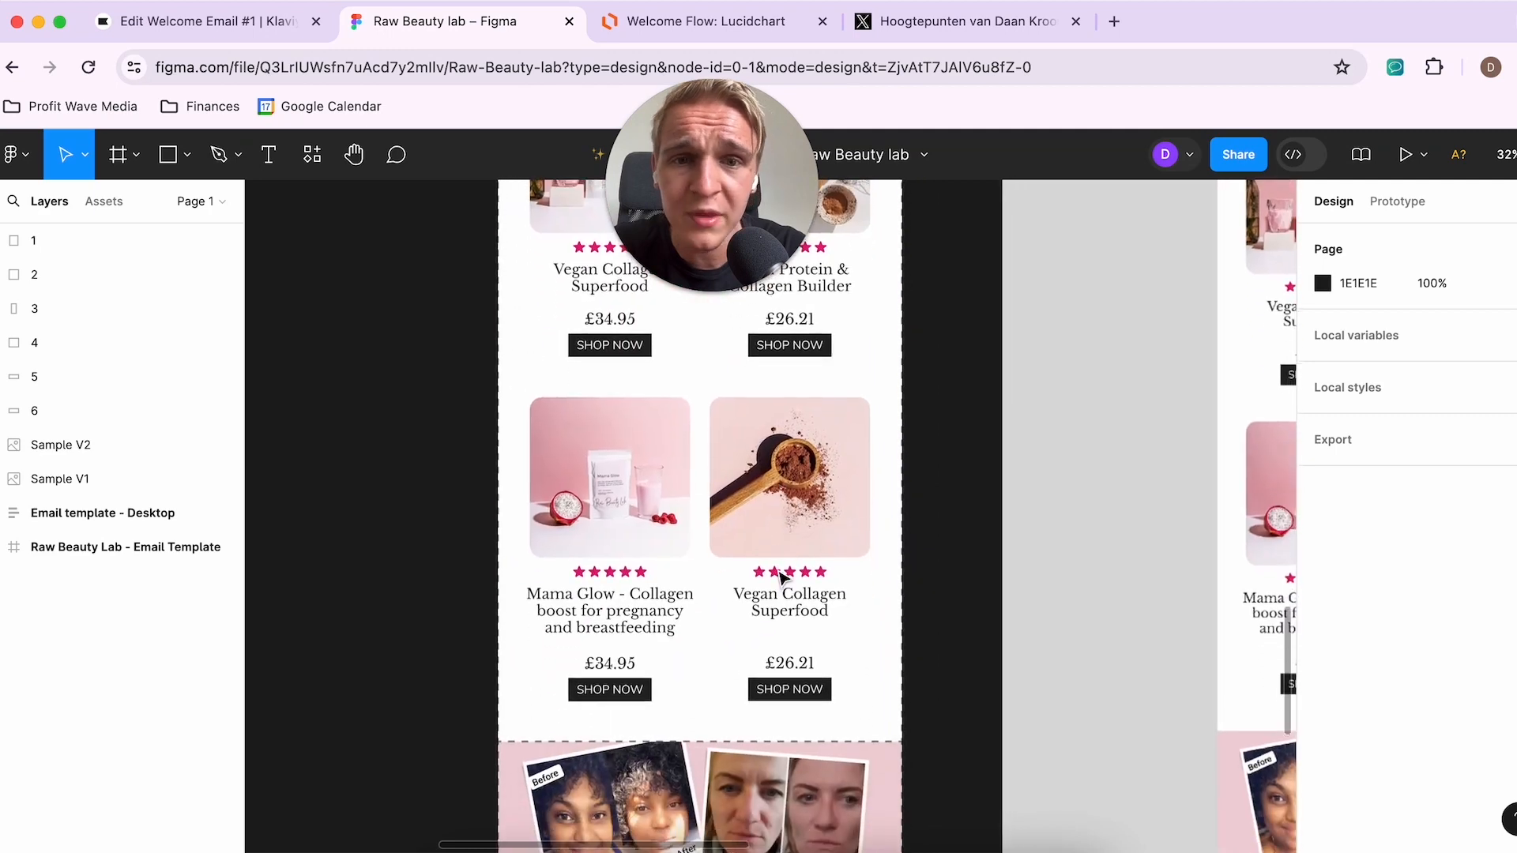
scroll(775, 581, "up", 3)
left_click(165, 24)
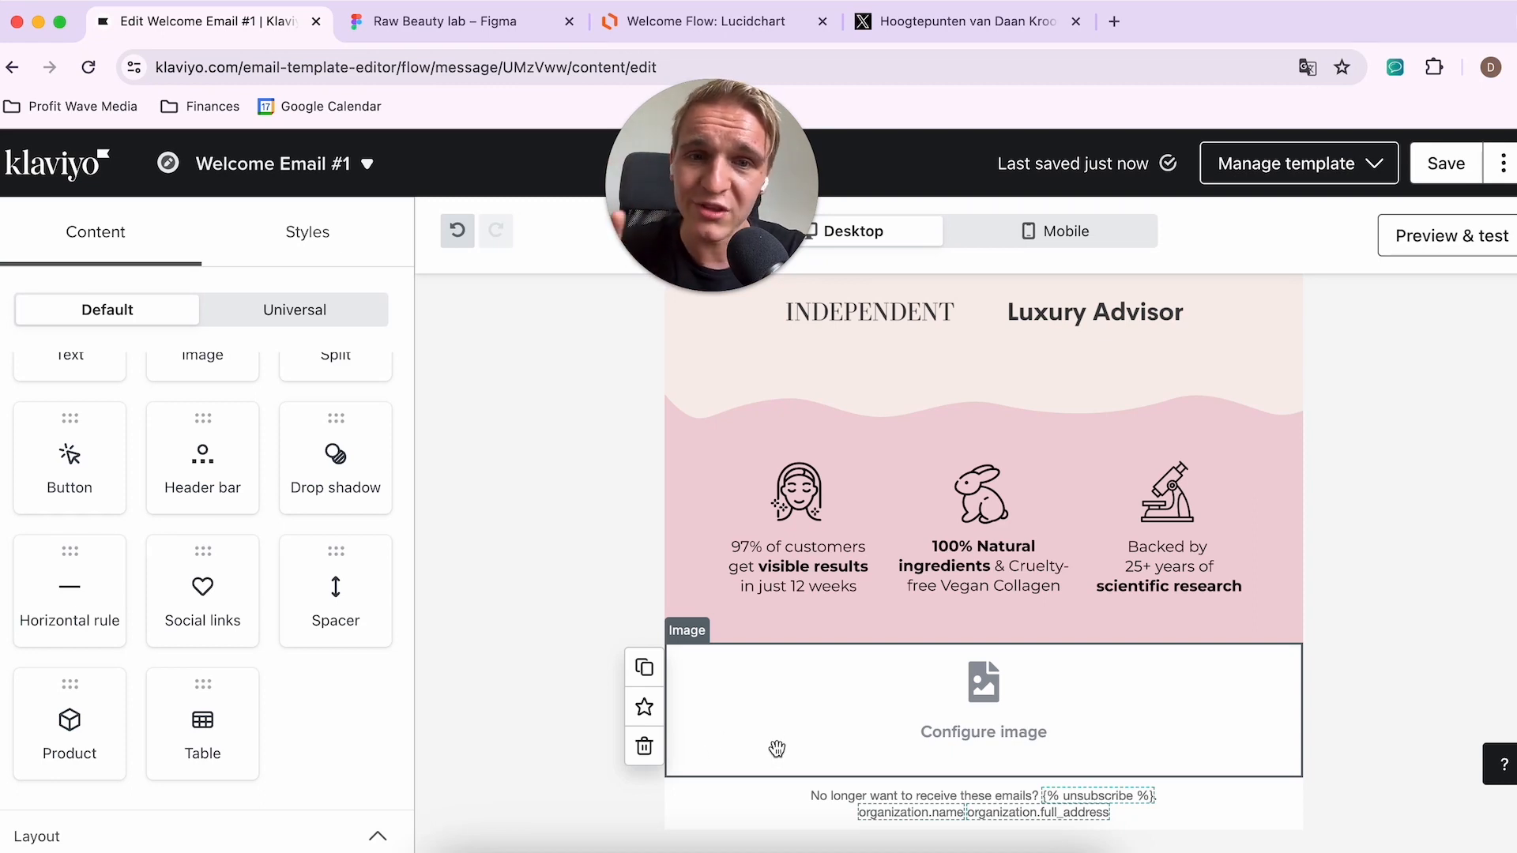
Step: Upload the Product Page (2) image into the empty image block below the icon section
left_click(782, 744)
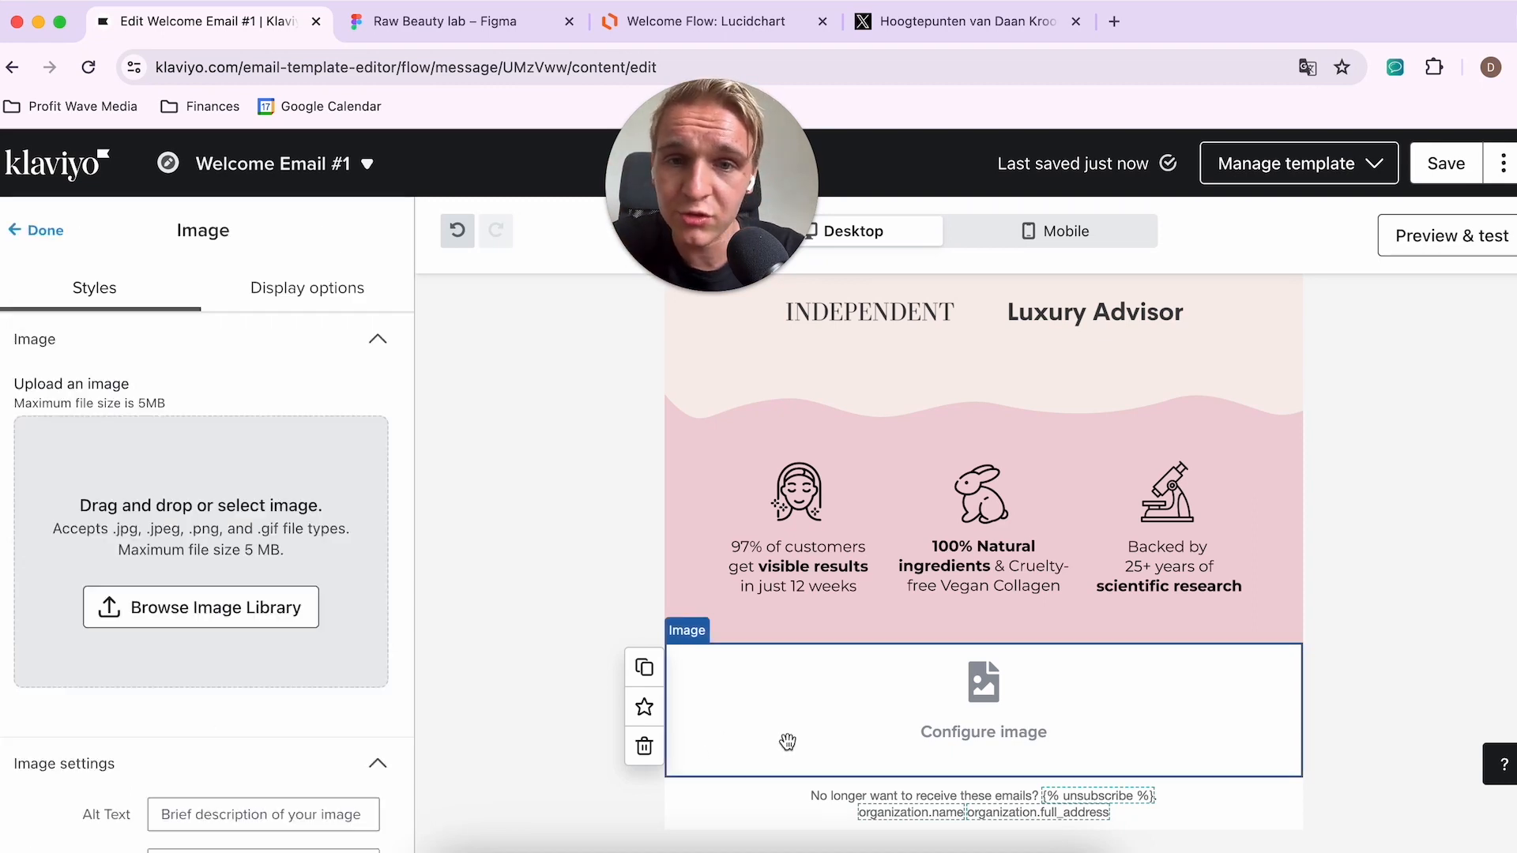
left_click(188, 585)
left_click(884, 542)
key("Down")
key("Down")
key("Return")
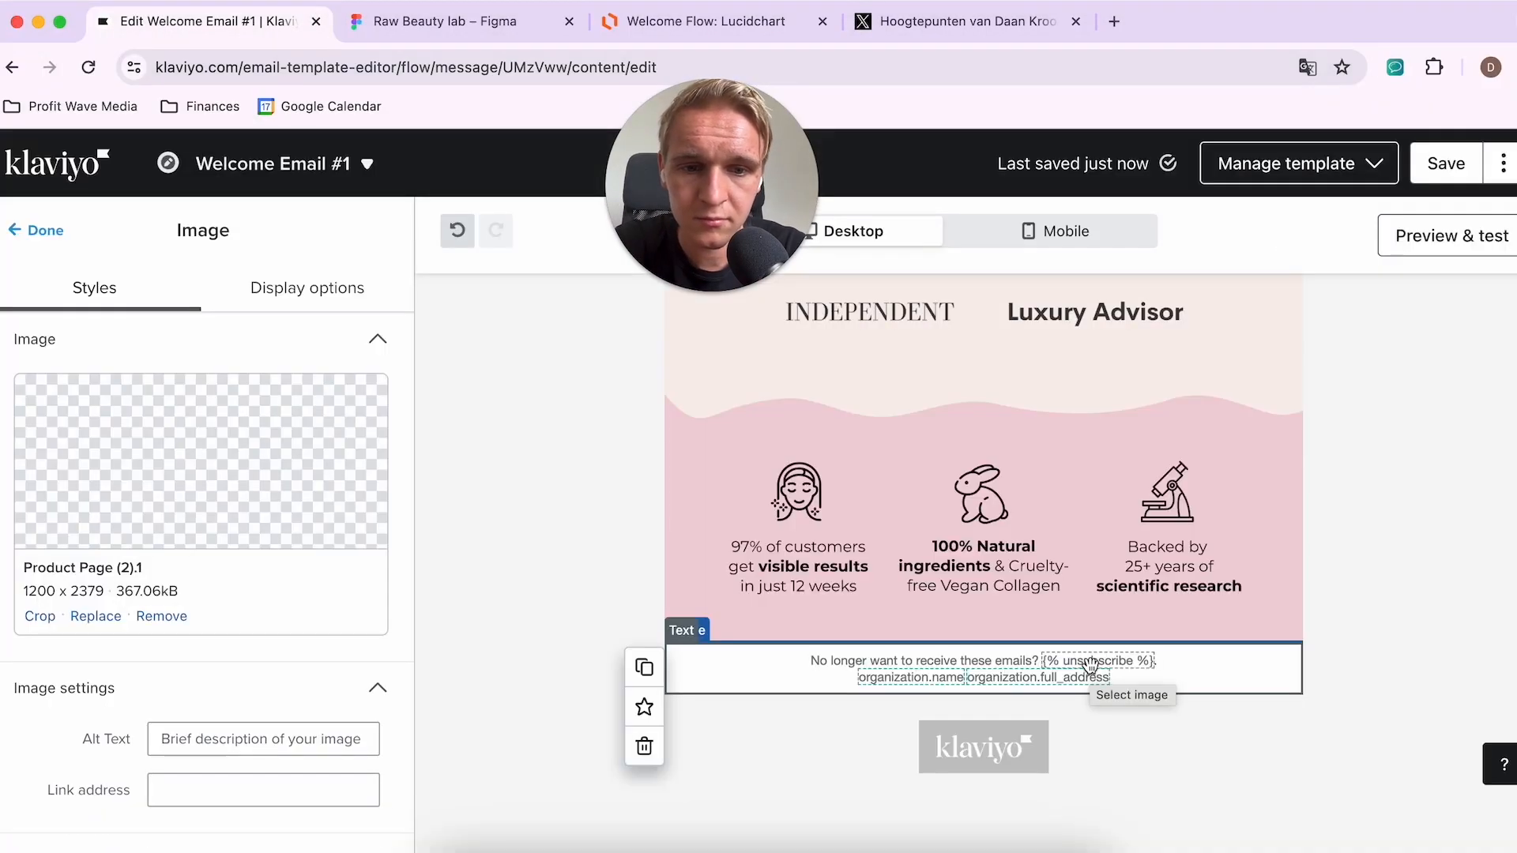
Step: Add another image block to the email and check the "5 Star Reviews" section in the Figma design
left_click(37, 235)
left_click_drag(203, 474, 833, 624)
left_click(443, 23)
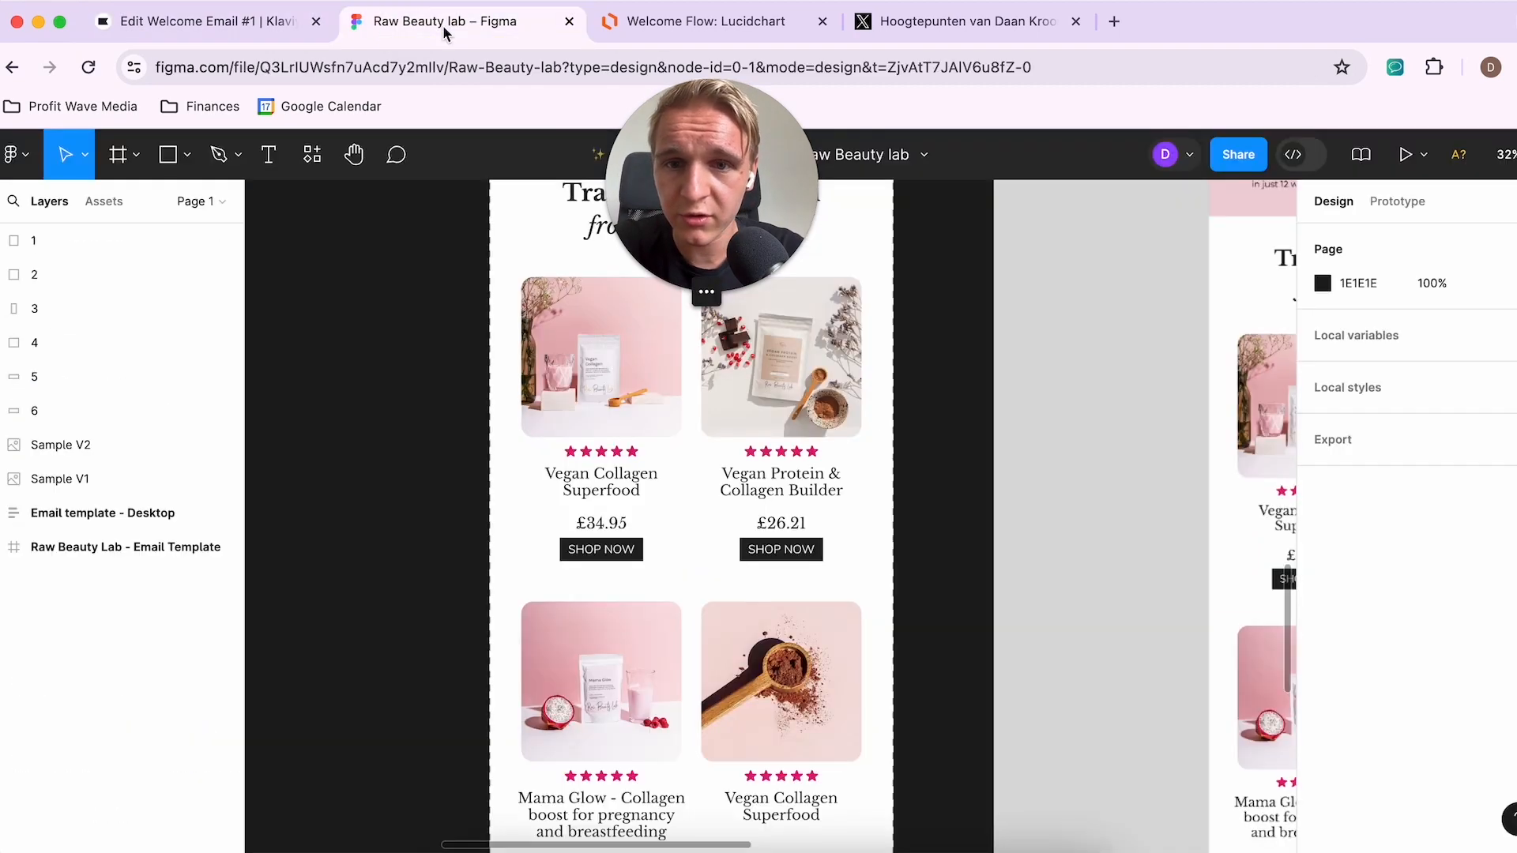
scroll(749, 555, "down", 10)
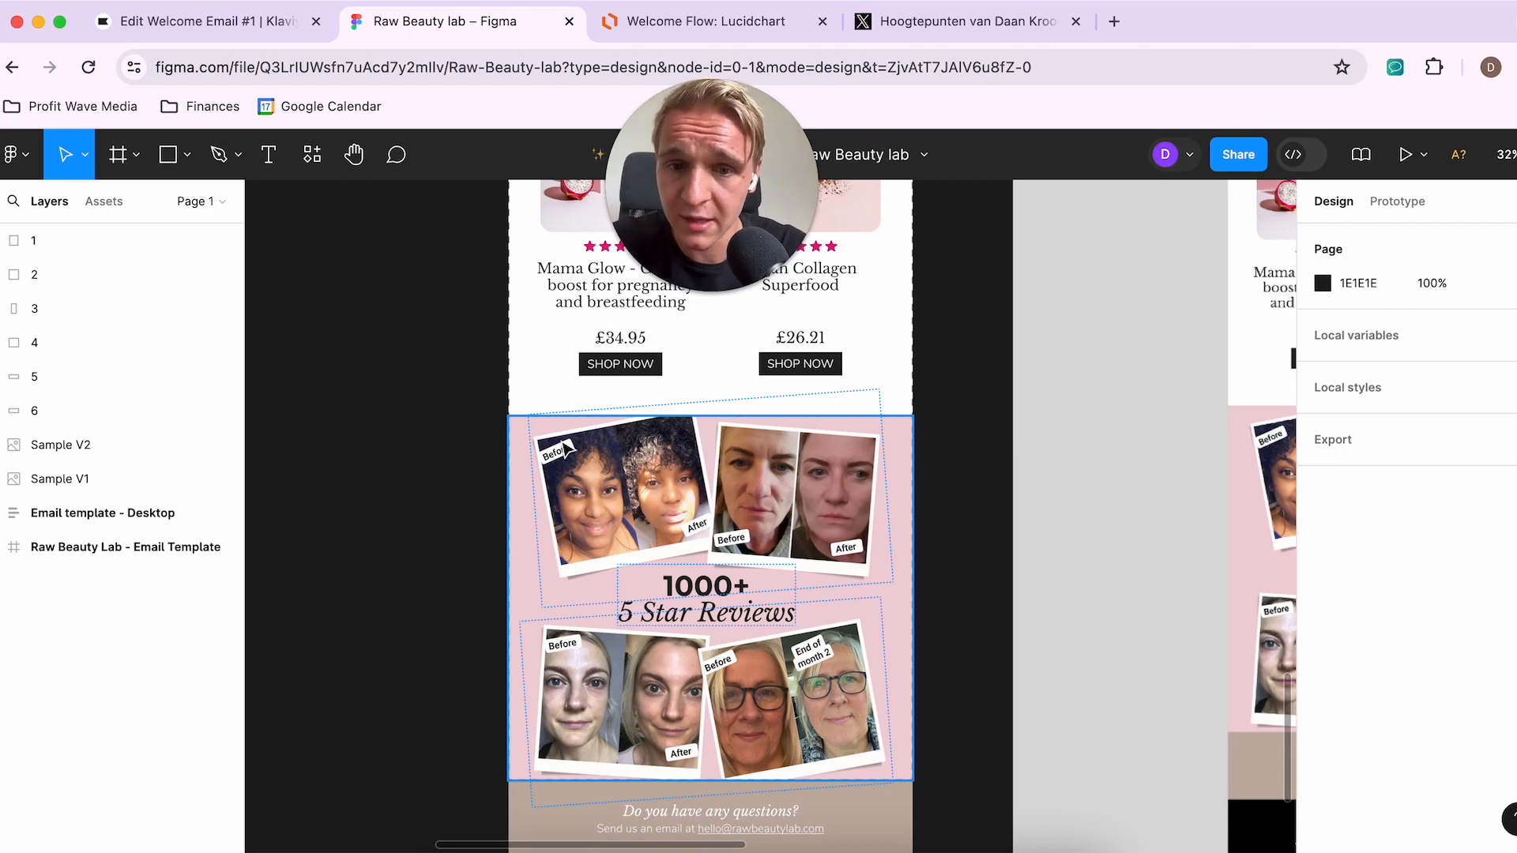
Step: Upload Product Page (1) (1).png from the Raw Beauty Lab folder into the image block for the reviews section
left_click(194, 24)
left_click(176, 603)
left_click(880, 542)
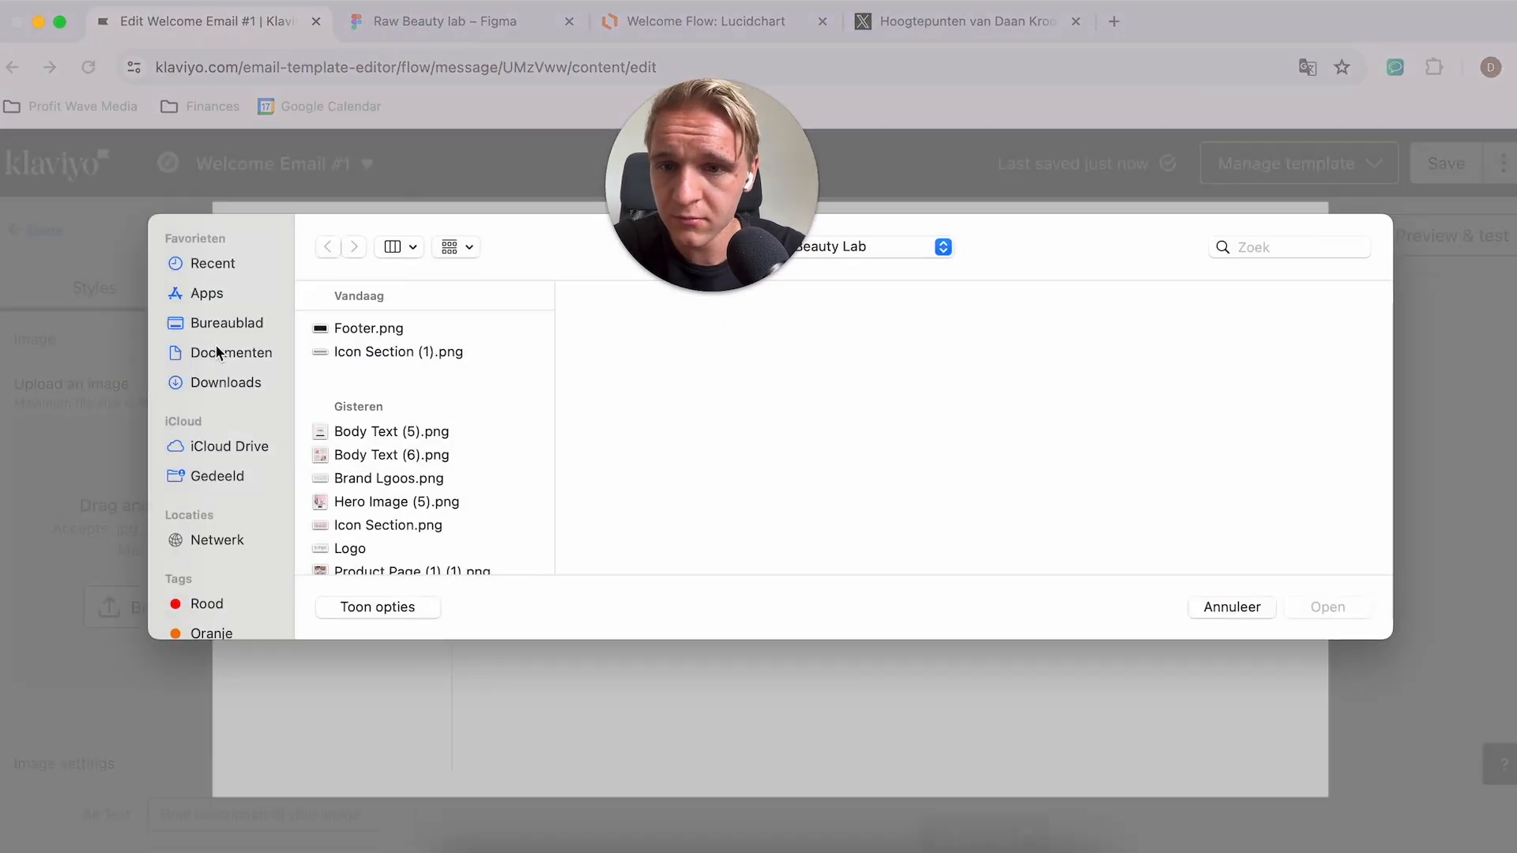
left_click(227, 323)
double_click(601, 530)
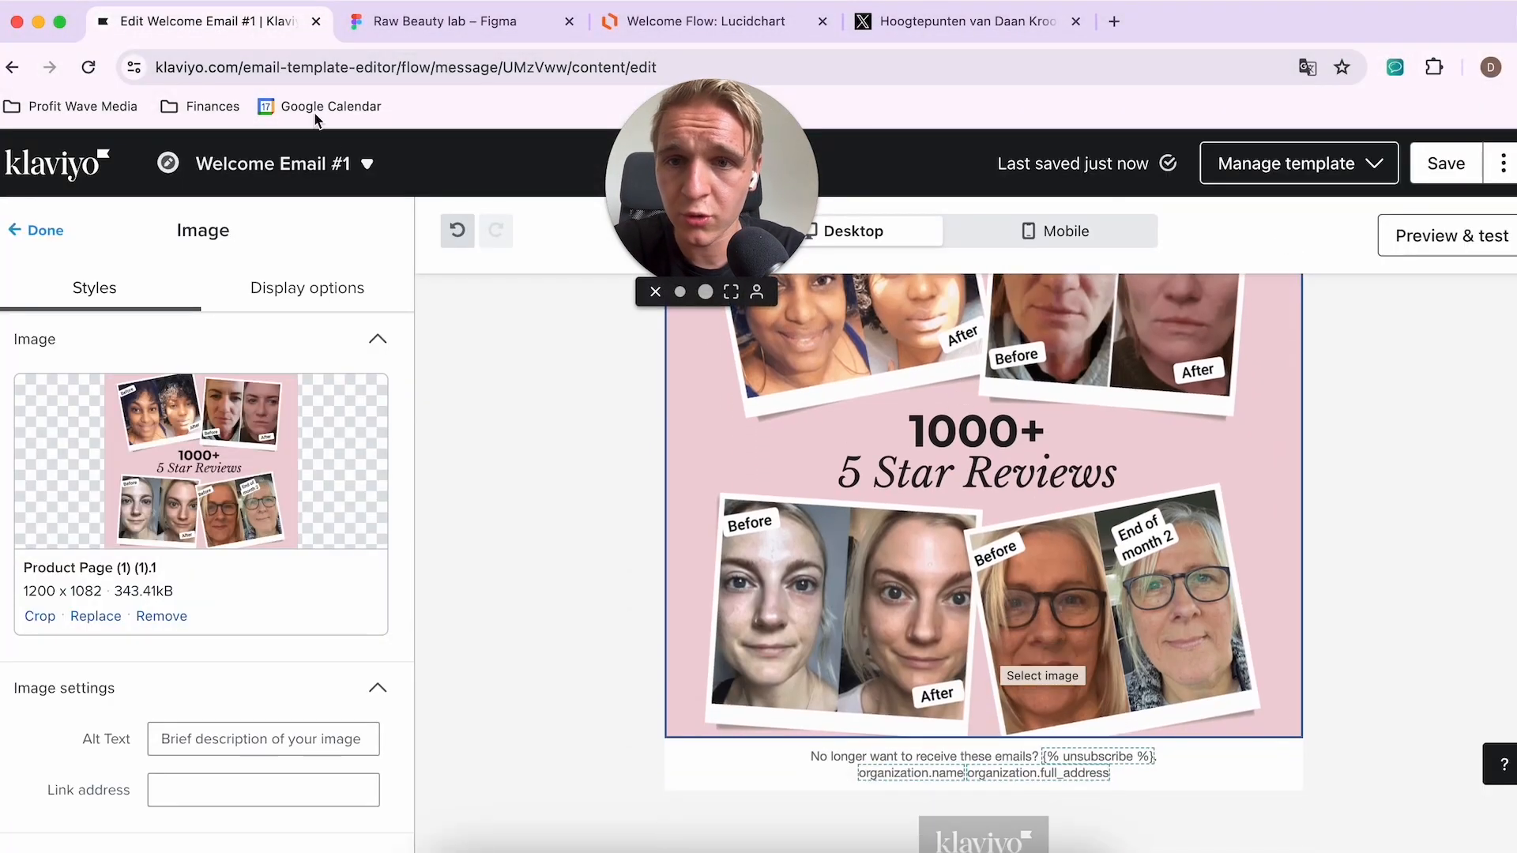
Step: Check the section that follows the reviews in the Figma design and add an image block below the reviews image in Klaviyo
left_click(395, 22)
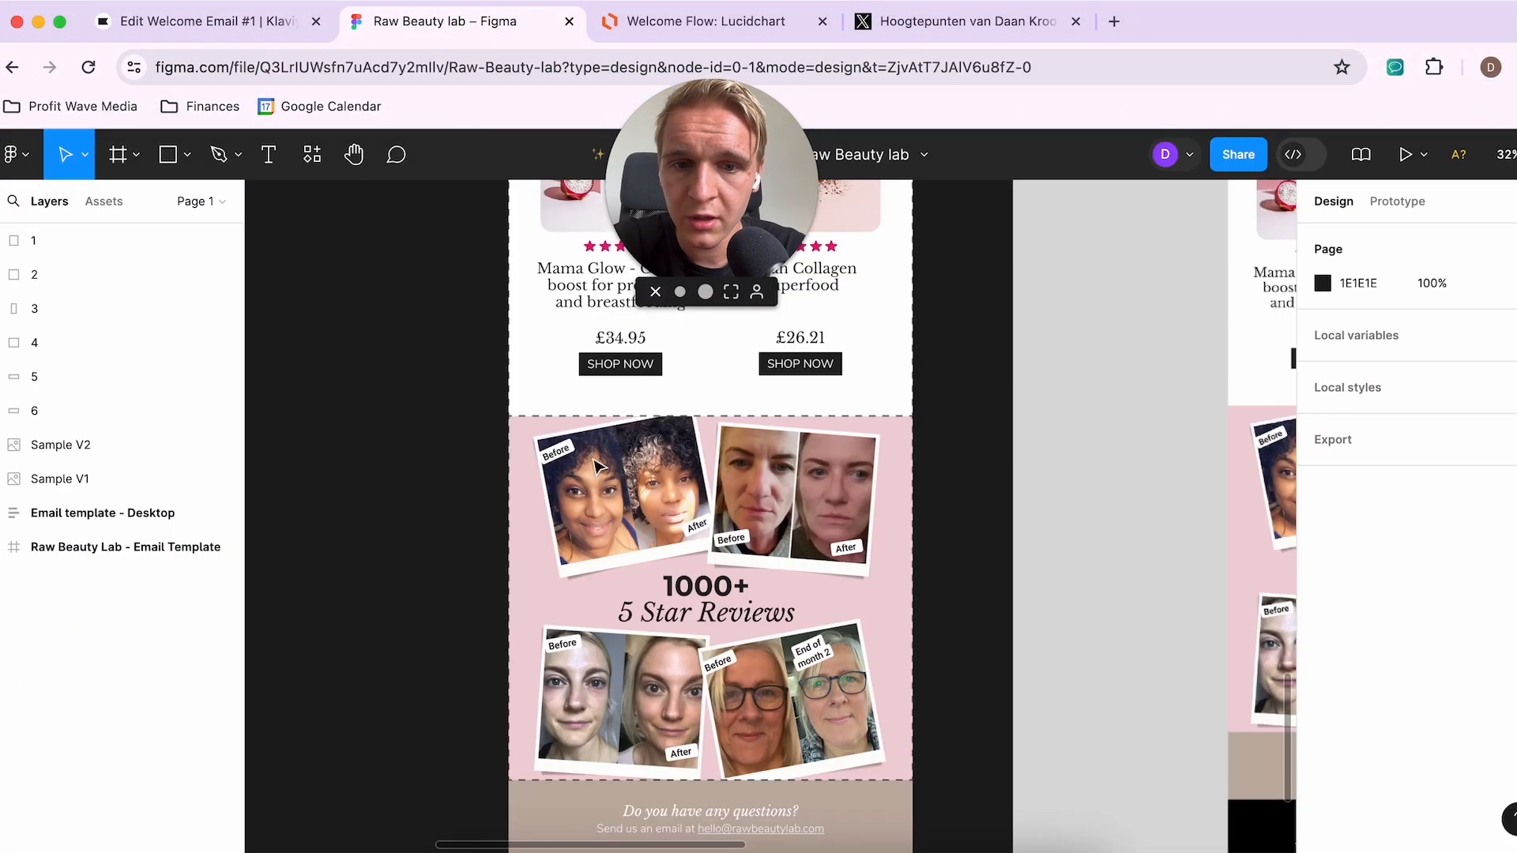
scroll(735, 672, "down", 5)
scroll(735, 706, "up", 5)
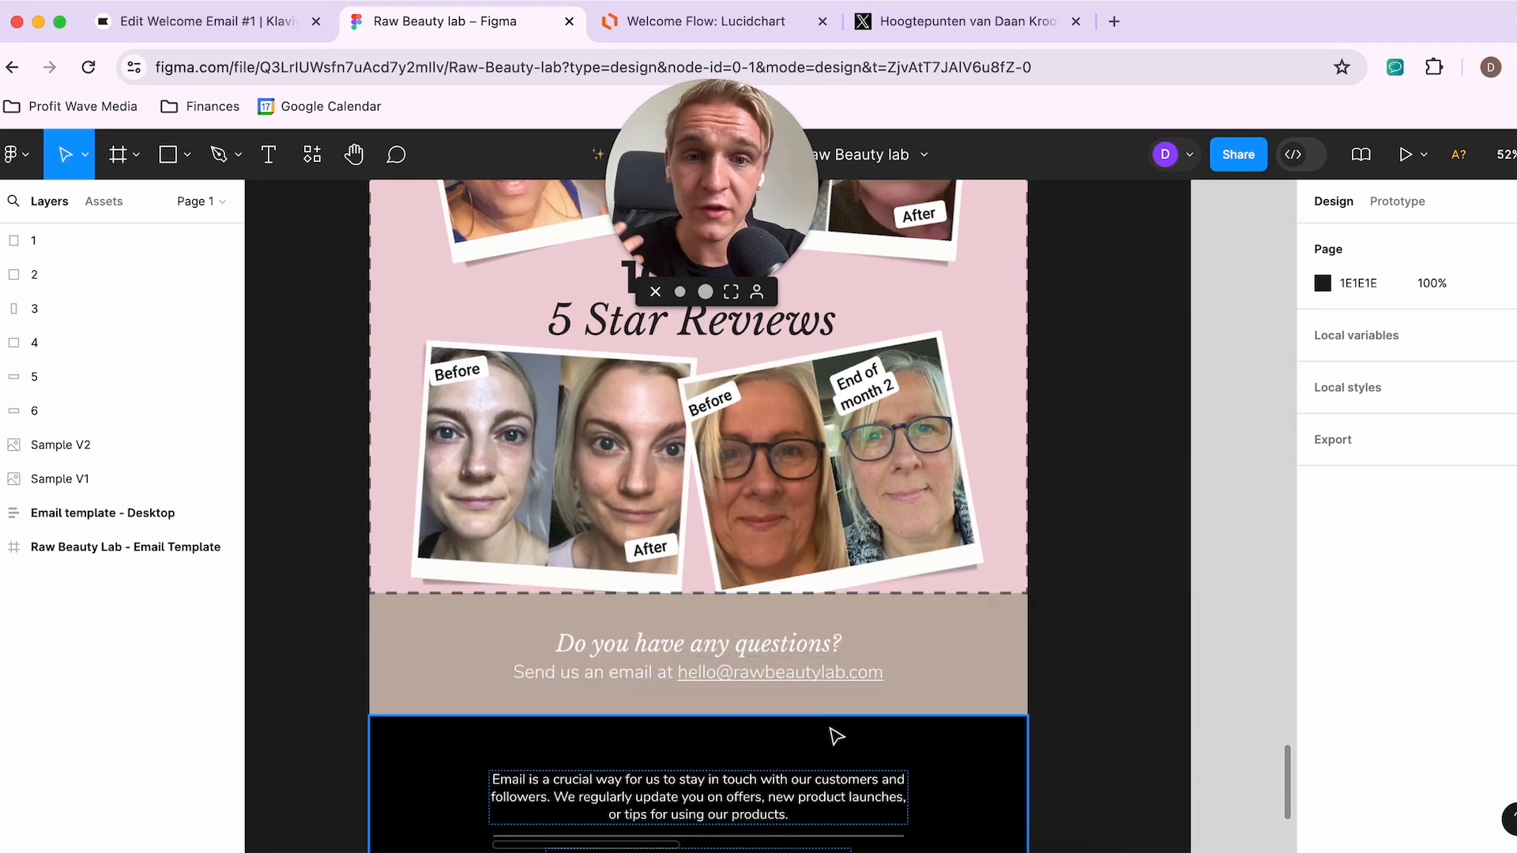
left_click(188, 30)
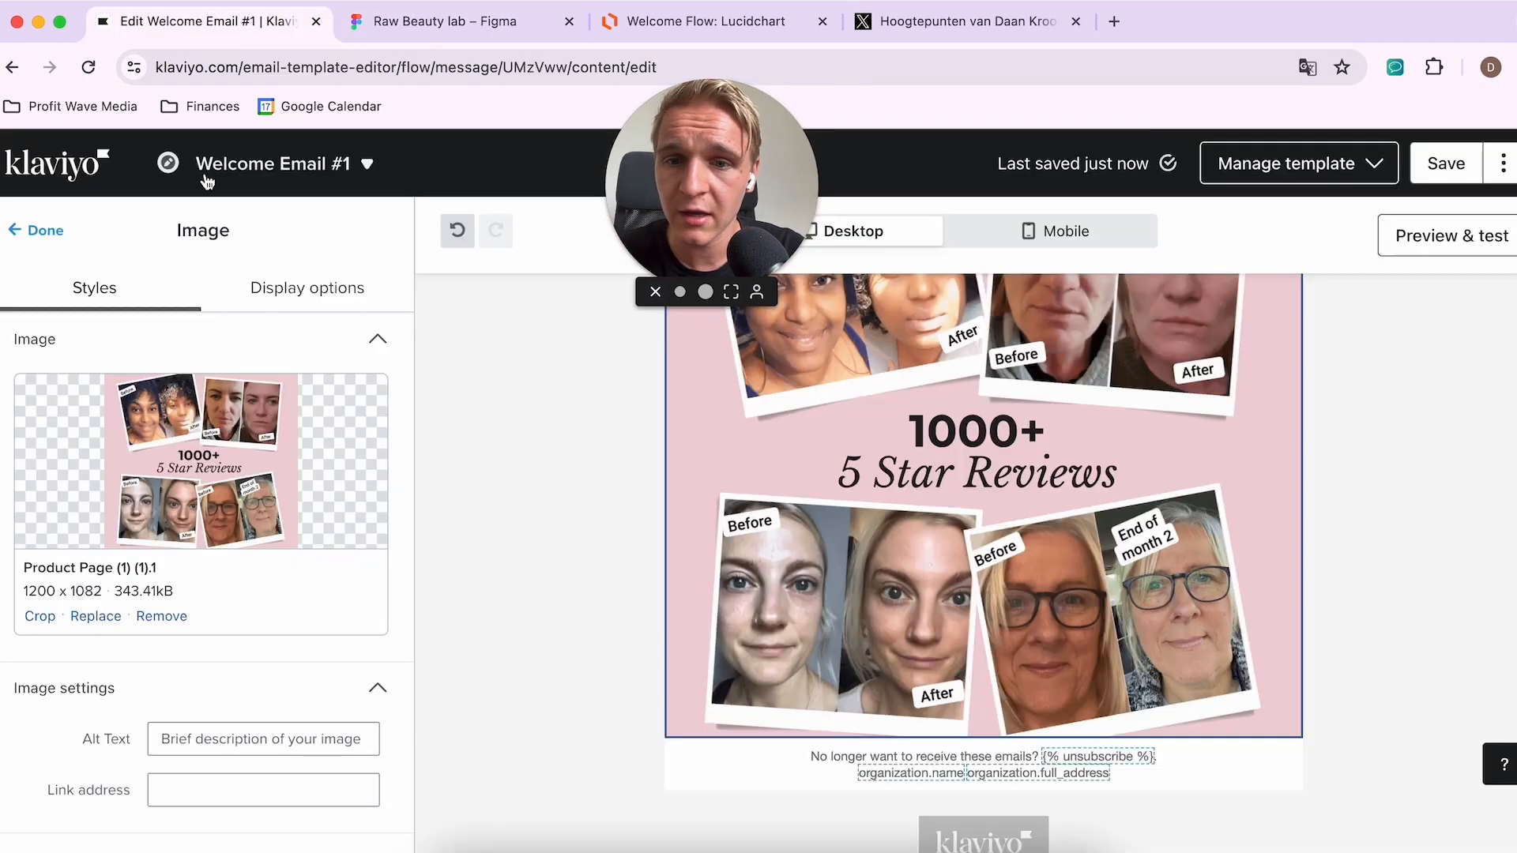
left_click(43, 233)
left_click_drag(203, 462, 792, 737)
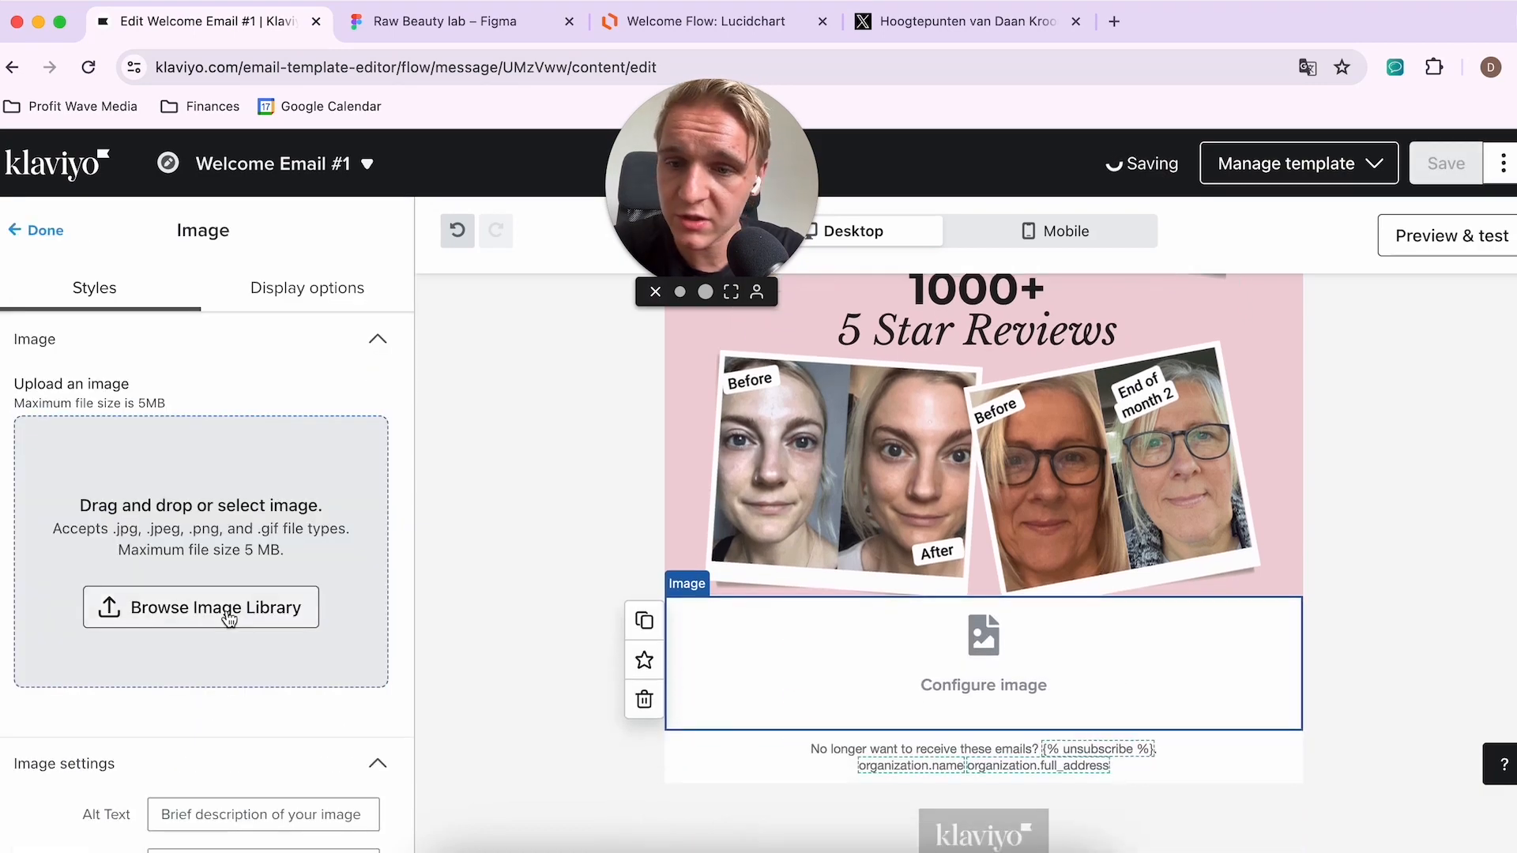
Step: Upload Icon Section (1).png from the Raw Beauty Lab folder into the empty image block below the reviews section
left_click(229, 609)
left_click(328, 361)
left_click(814, 542)
left_click(227, 322)
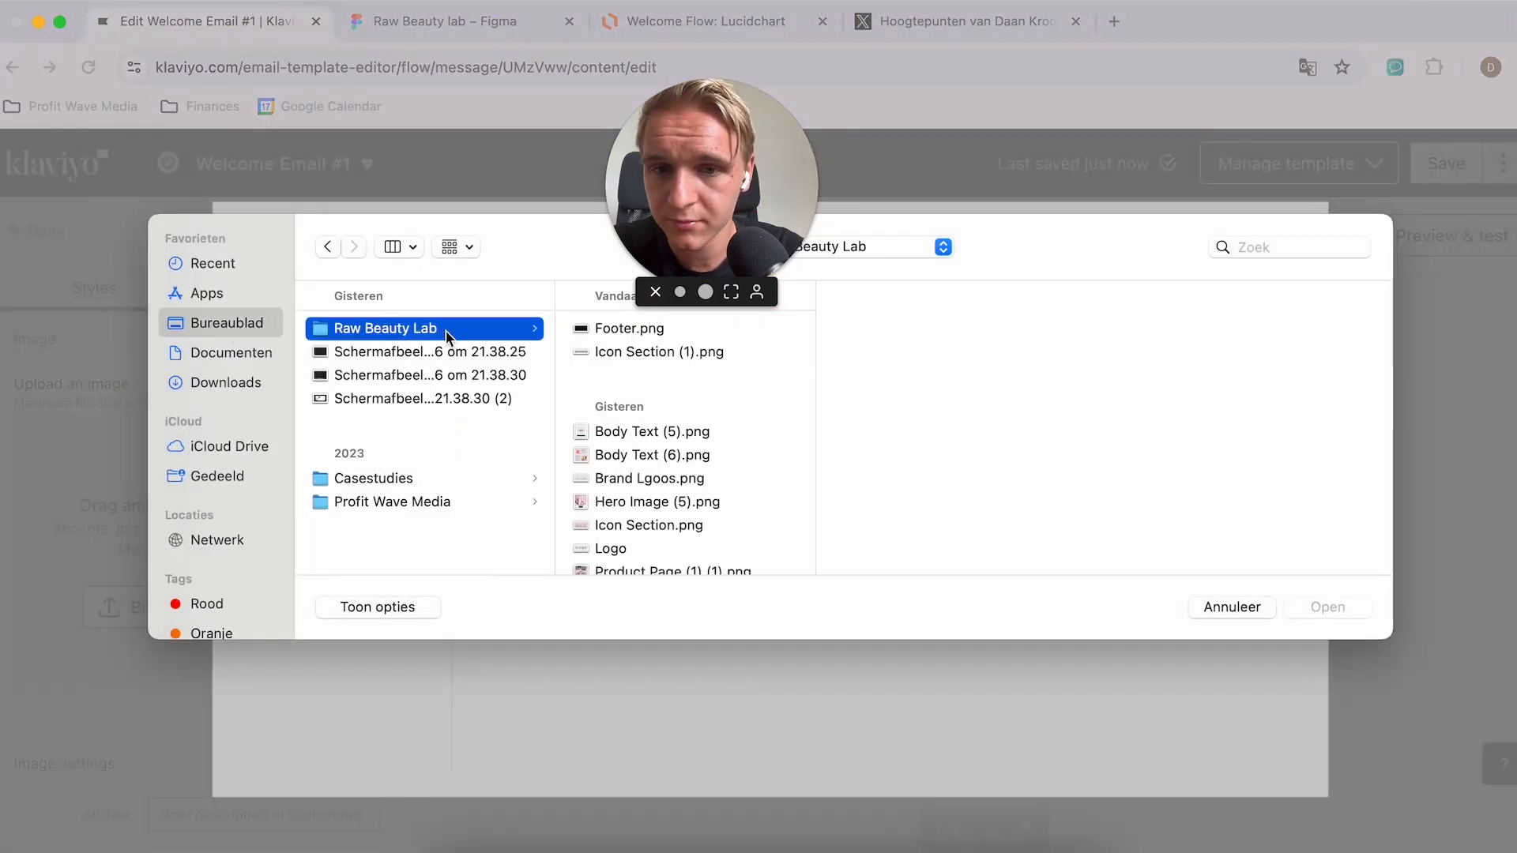
left_click(412, 335)
scroll(662, 506, "down", 2)
left_click(663, 530)
scroll(662, 506, "up", 2)
left_click(602, 356)
left_click(1327, 607)
left_click(1291, 637)
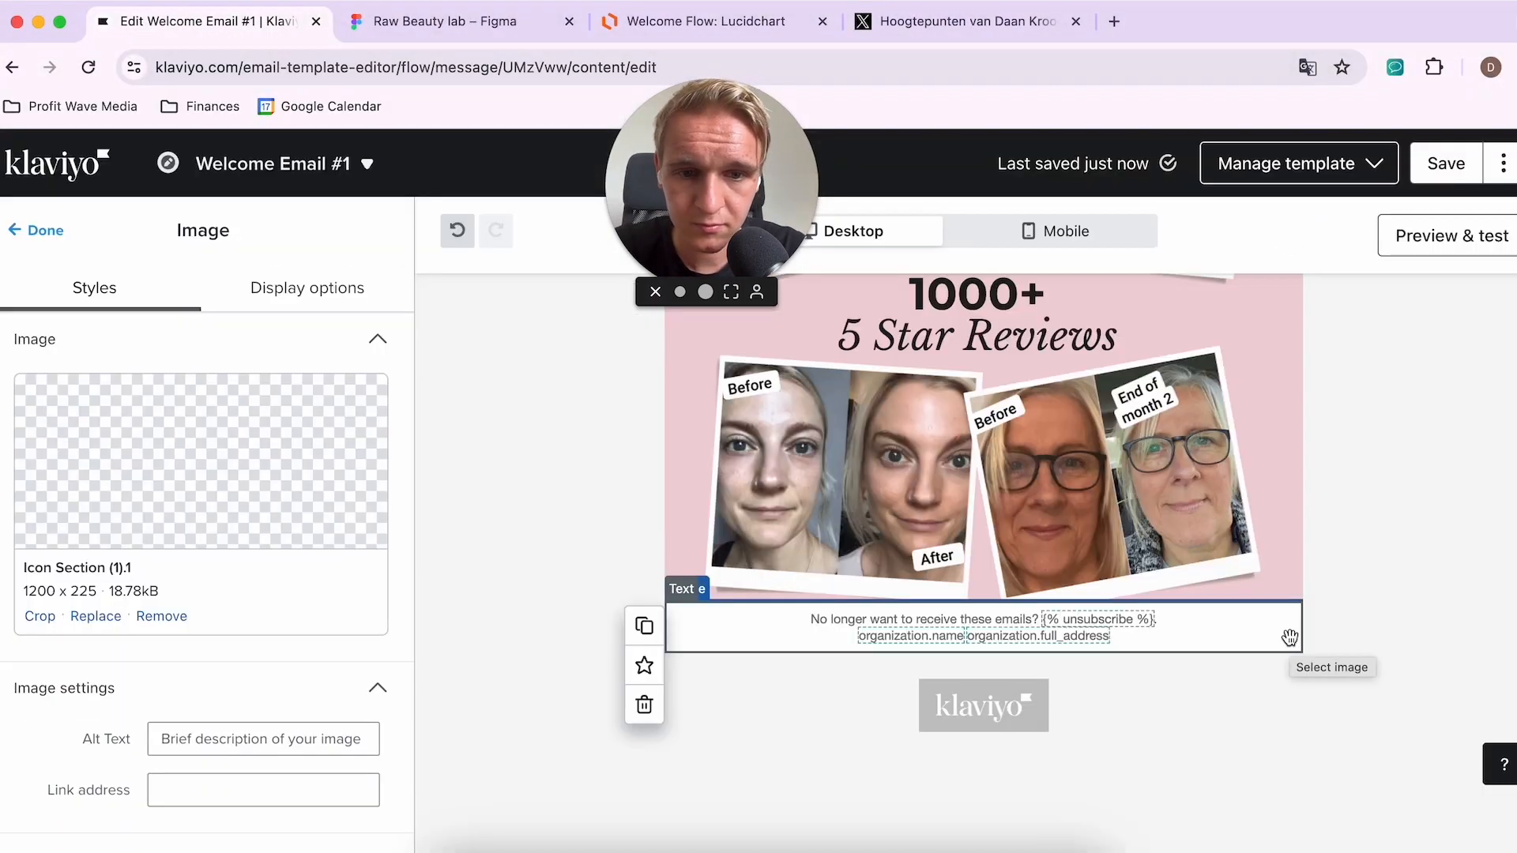
left_click(46, 230)
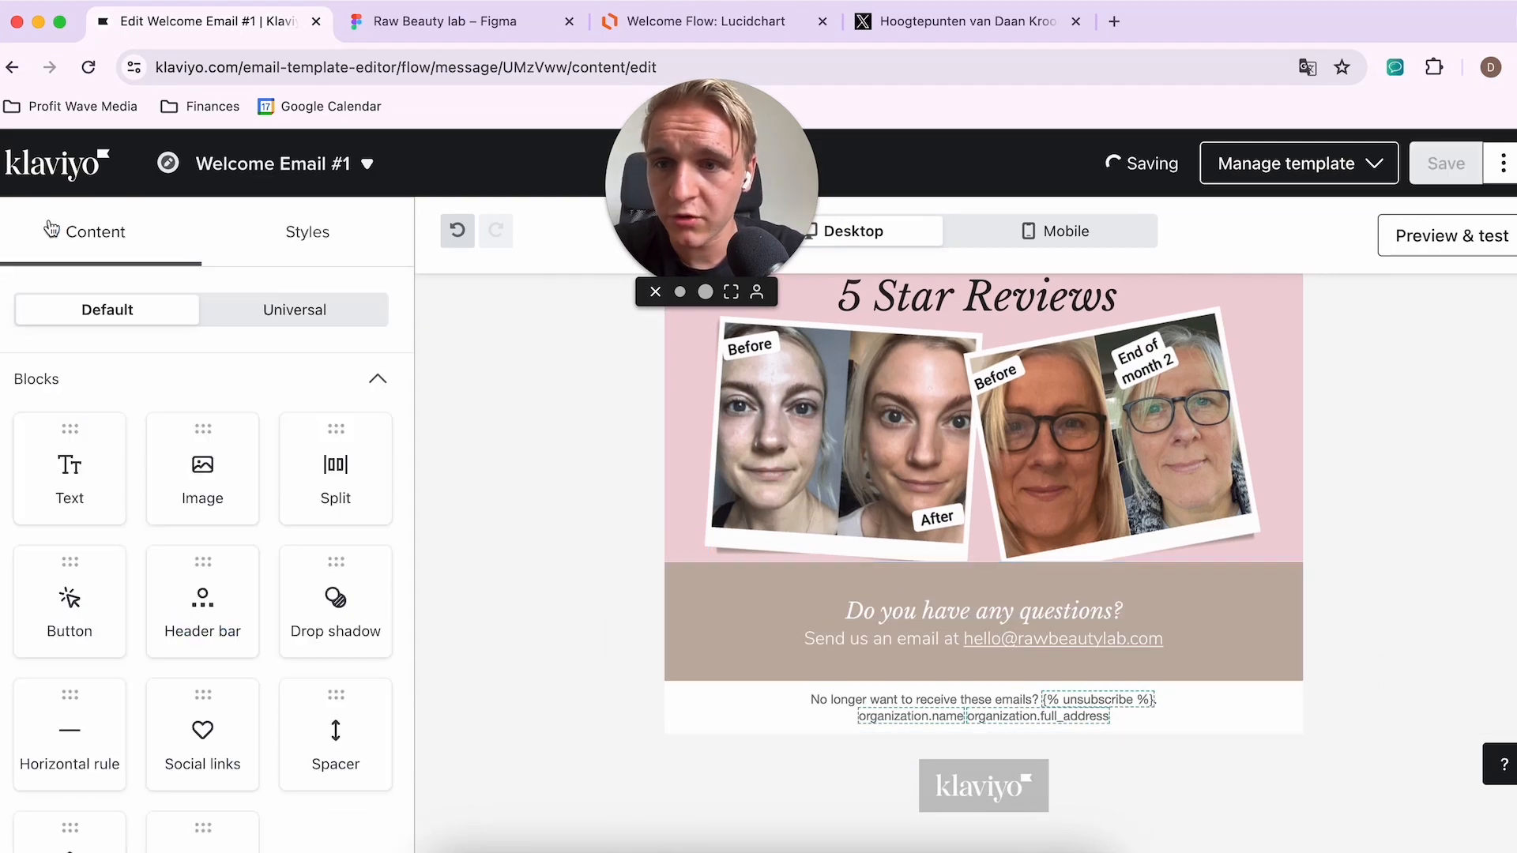
Step: Compare the default unsubscribe text block and its styling options with the black footer in the Figma design
left_click(442, 22)
scroll(719, 566, "down", 5)
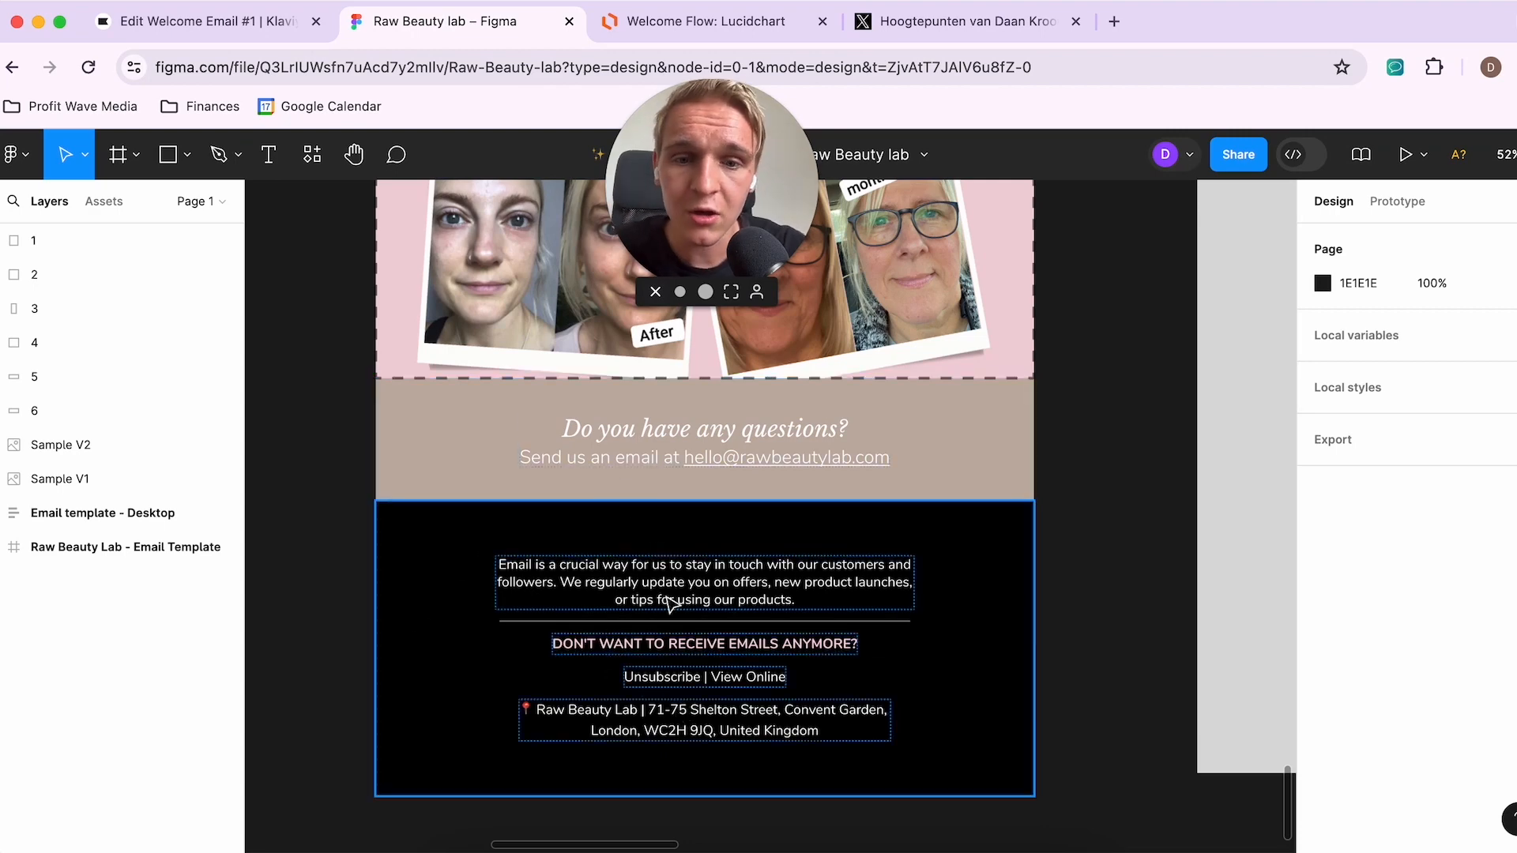
left_click(208, 21)
scroll(816, 606, "down", 3)
scroll(816, 606, "down", 1)
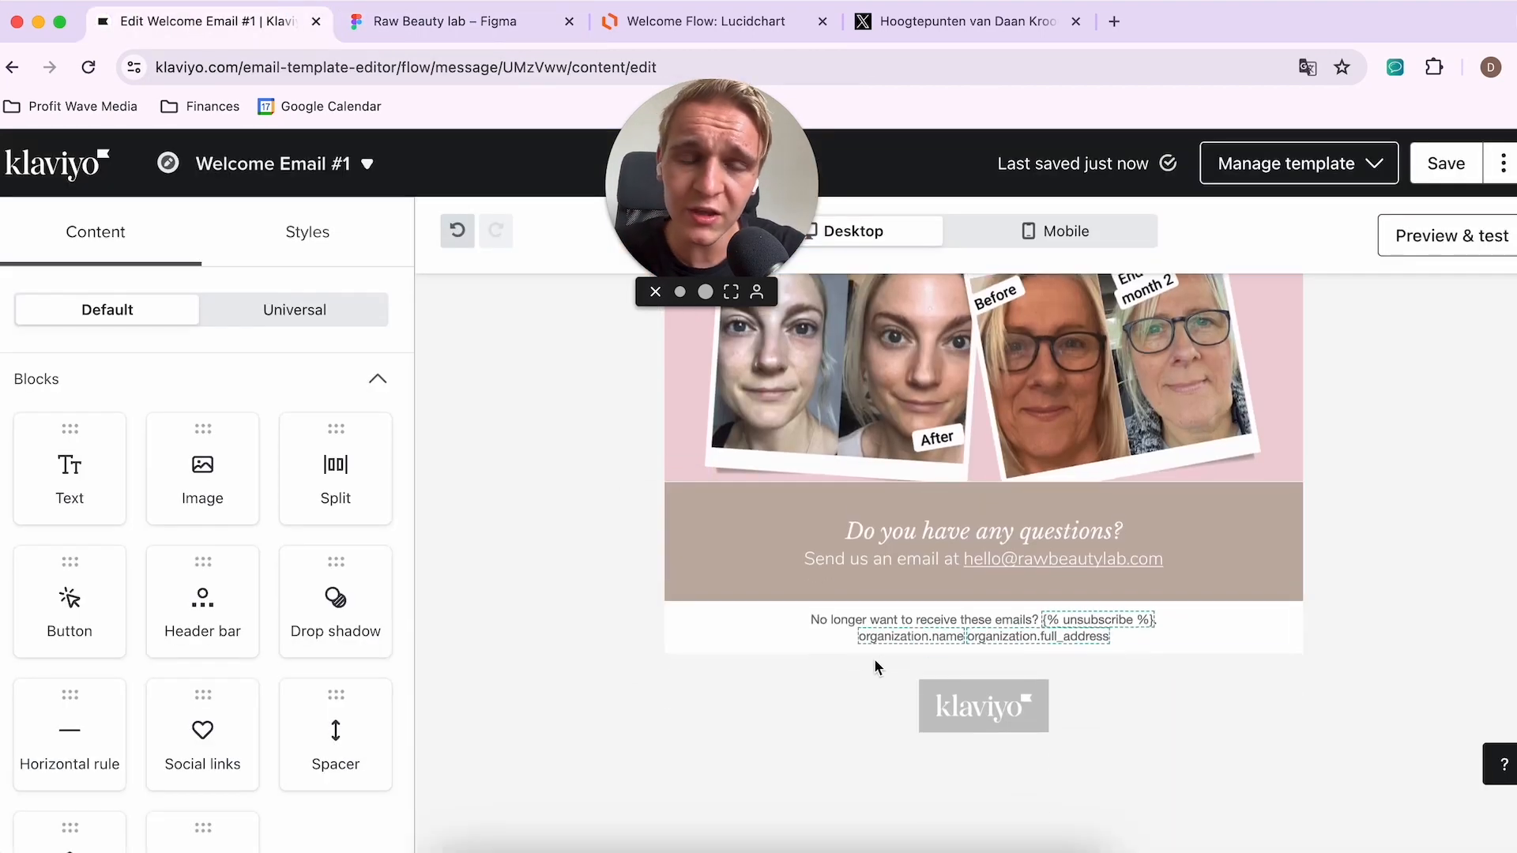
left_click(895, 624)
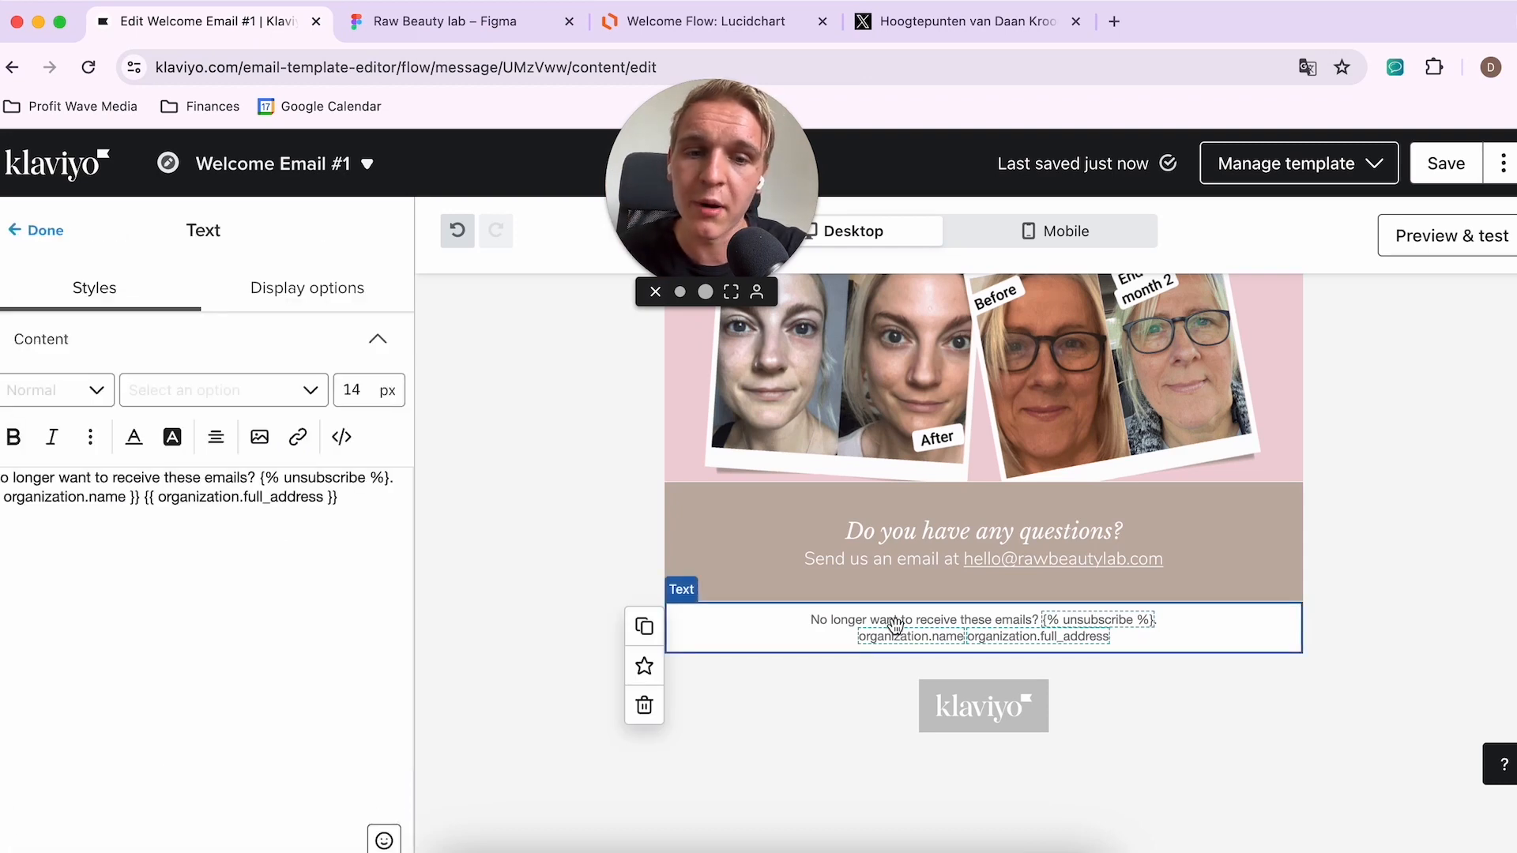
scroll(172, 510, "down", 6)
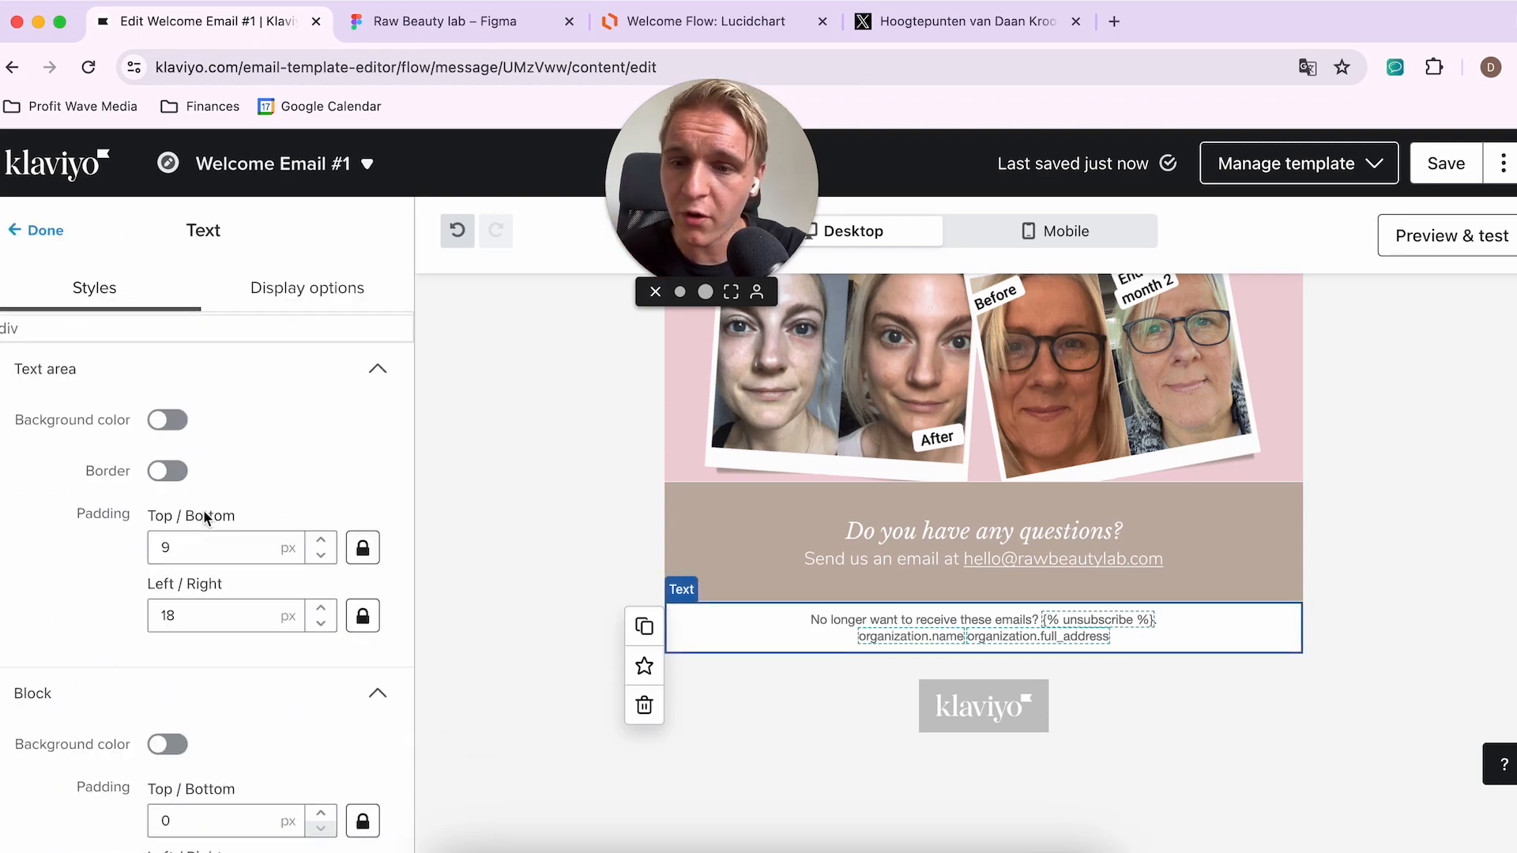
scroll(182, 619, "up", 6)
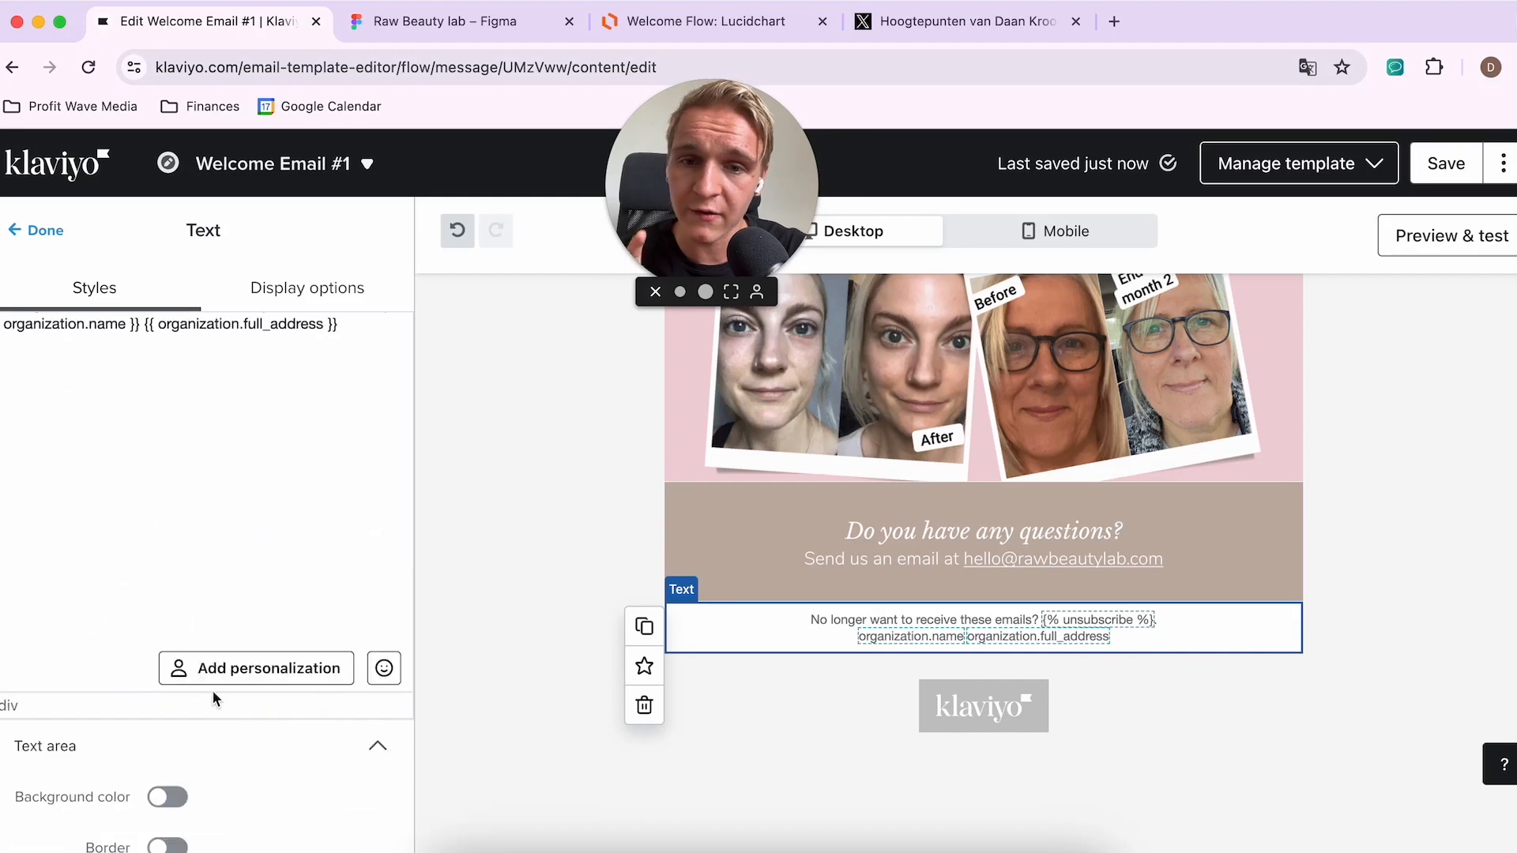
left_click(442, 21)
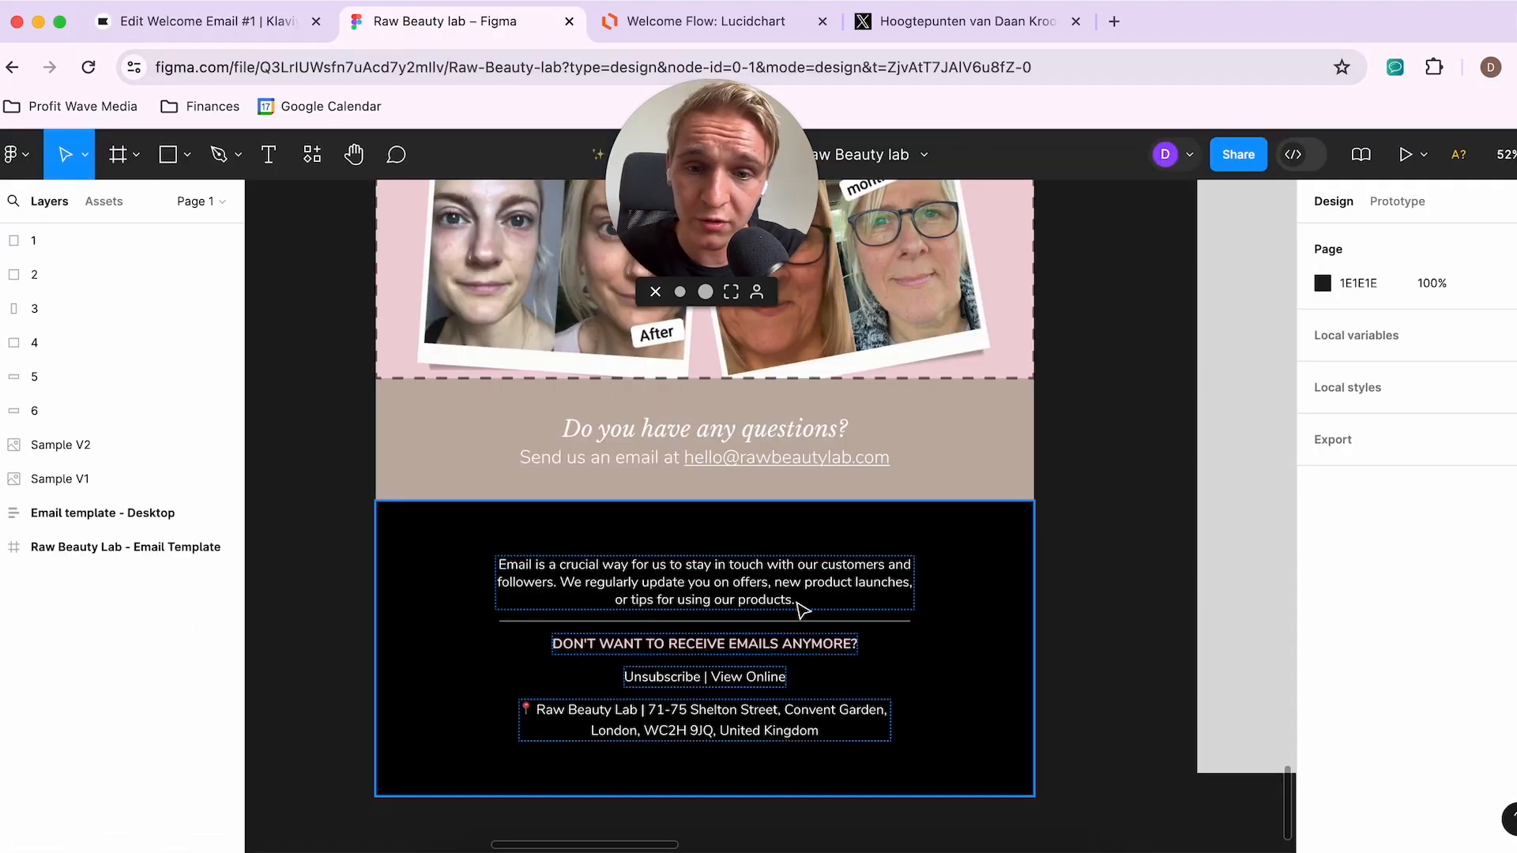
left_click(215, 30)
left_click(39, 229)
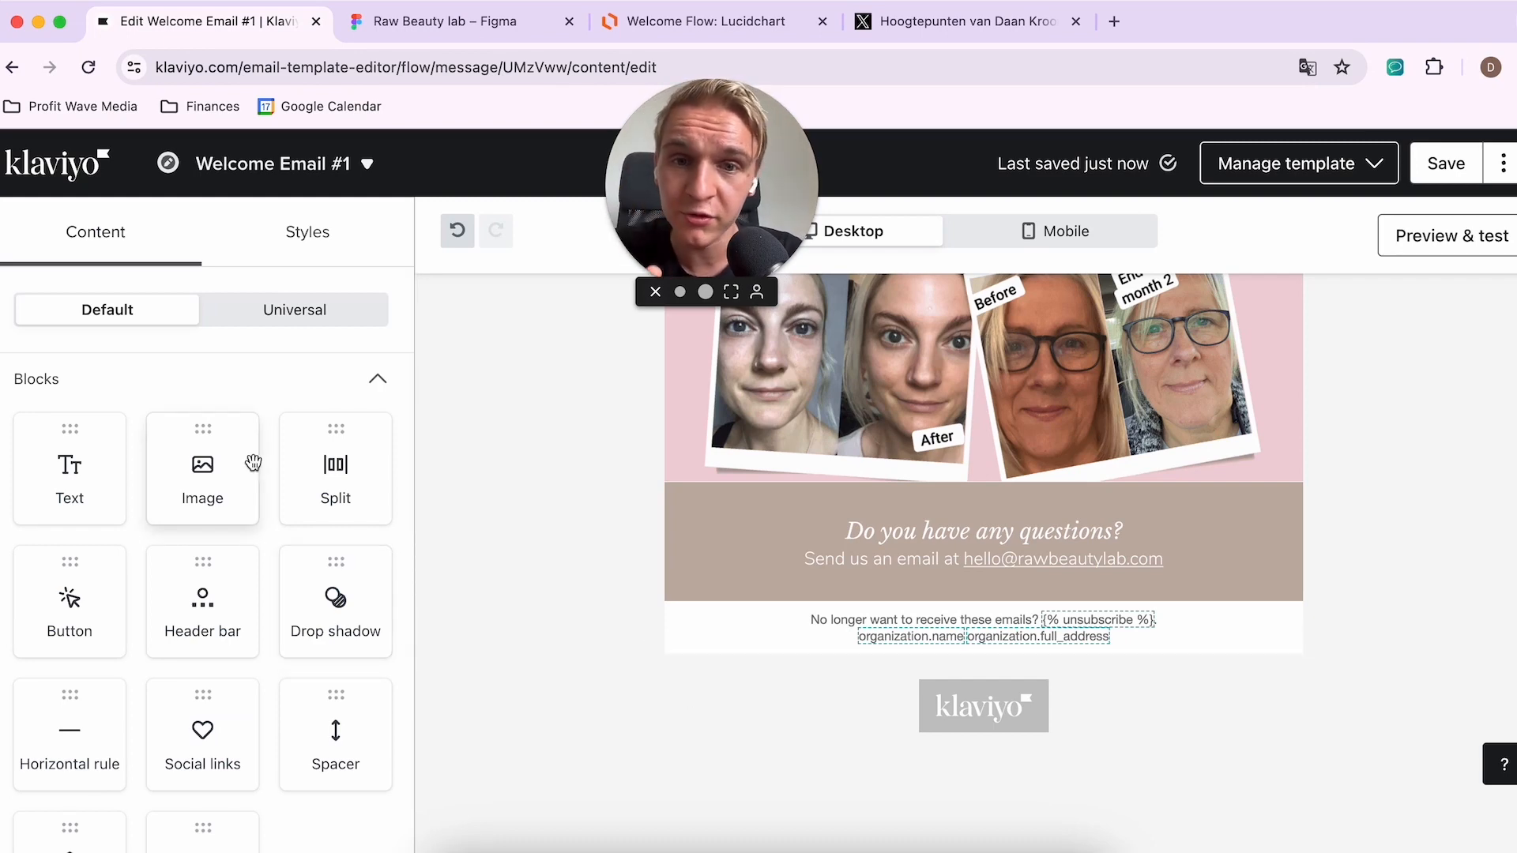
Step: Replace the default unsubscribe text block with a new image block containing the Footer image from the Raw Beauty Lab folder
left_click_drag(253, 462, 803, 660)
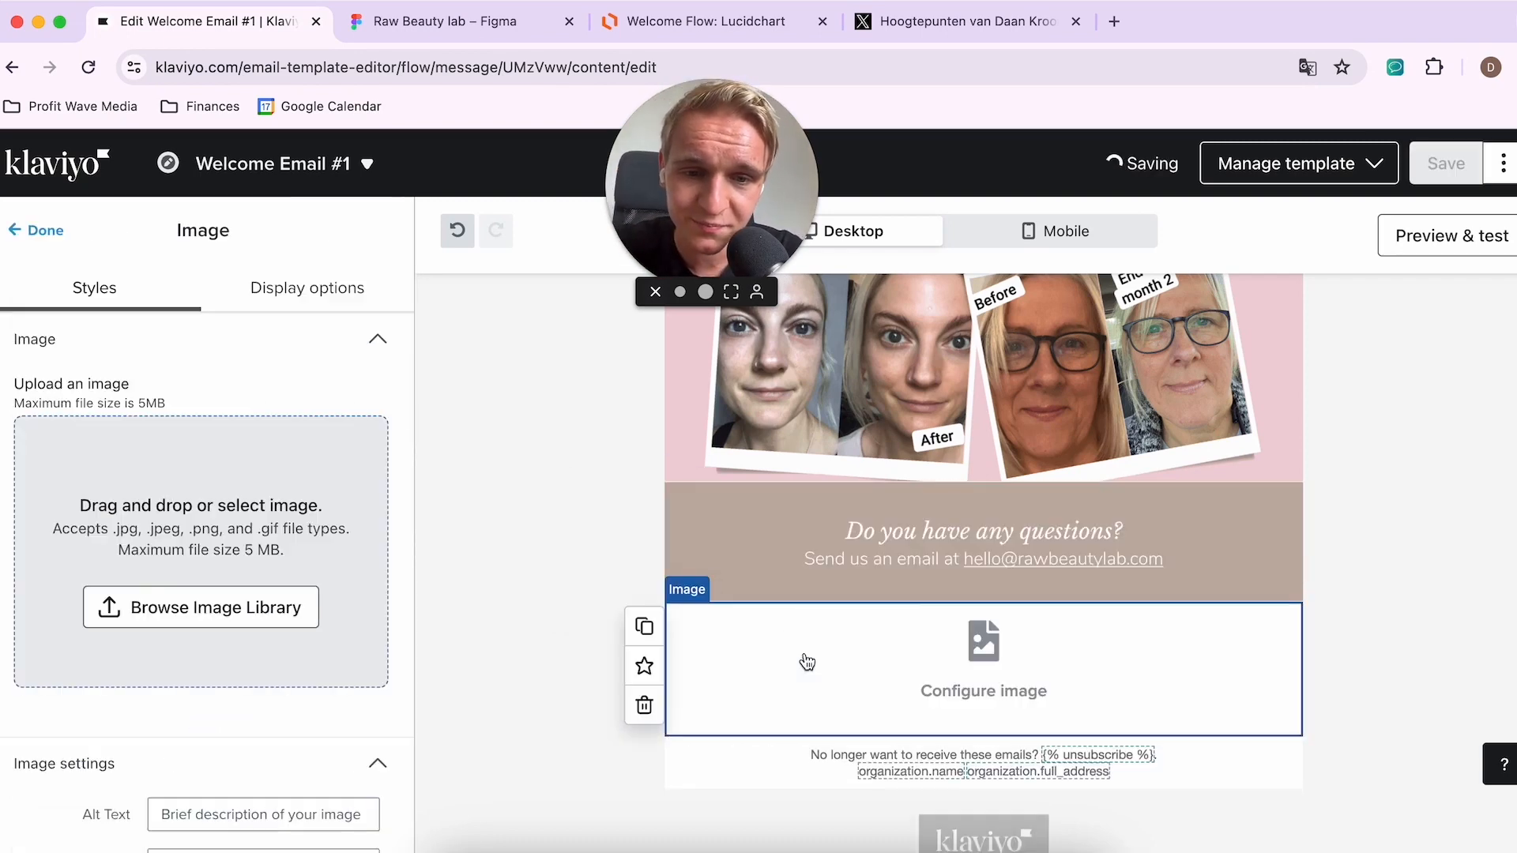
left_click(203, 799)
left_click(884, 542)
double_click(368, 328)
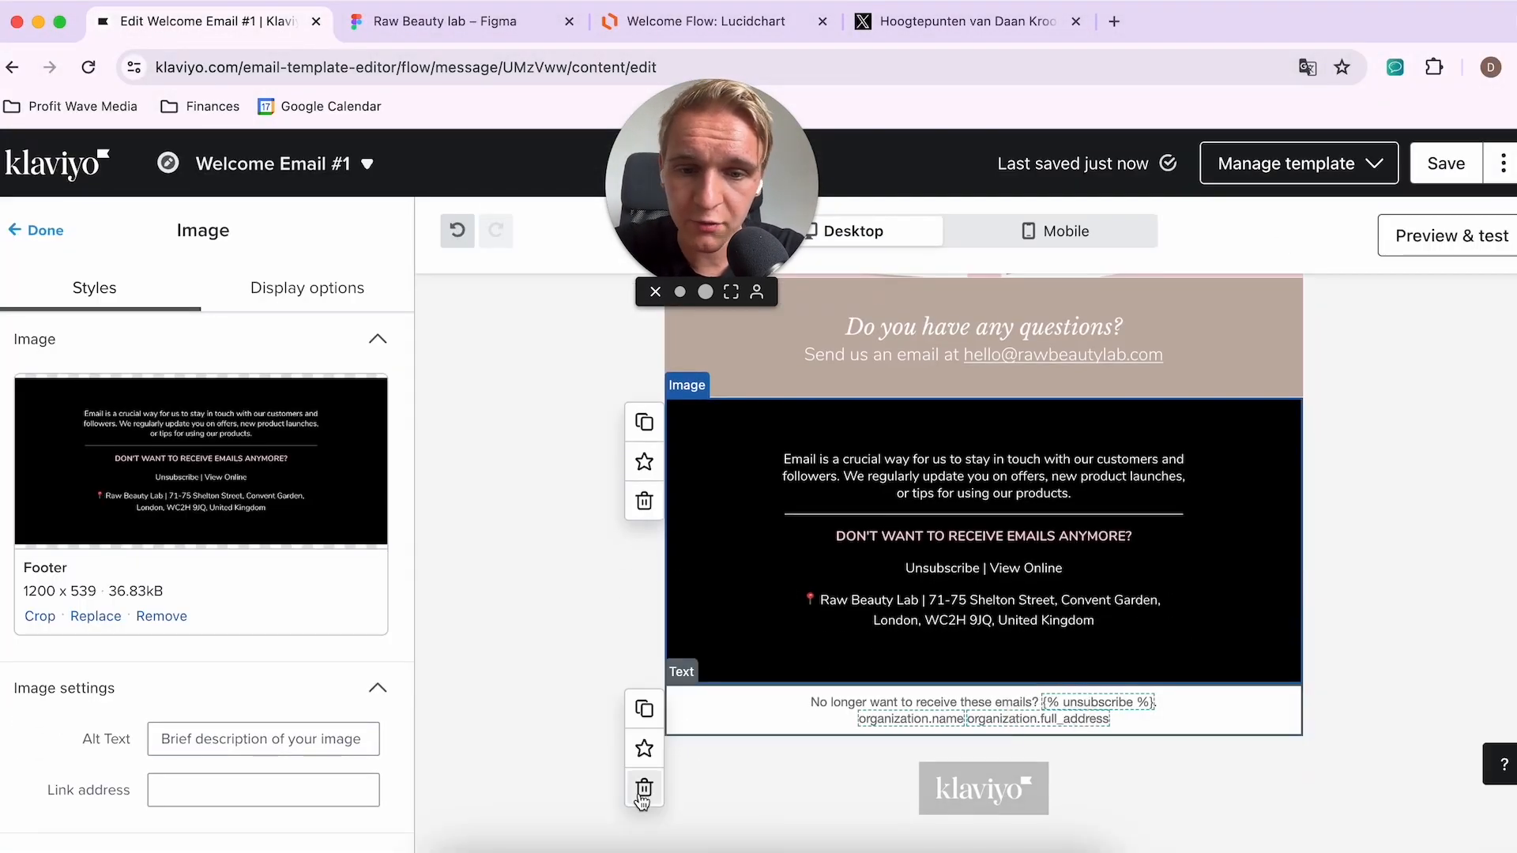
left_click(644, 790)
Step: Preview the welcome email in mobile view and check its header, hero image and body text
scroll(909, 575, "up", 10)
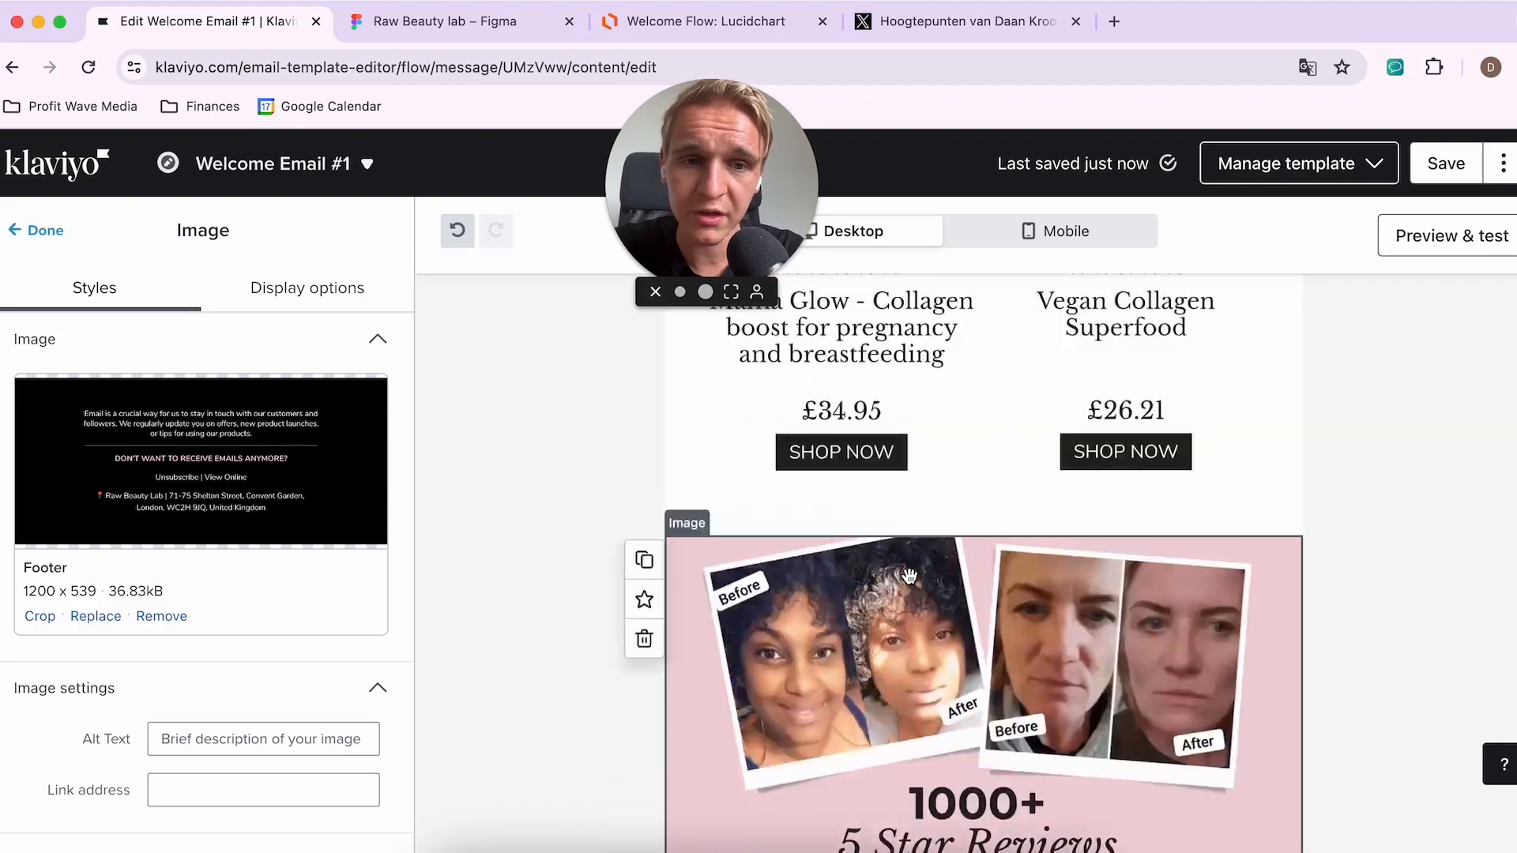
left_click(1035, 229)
scroll(976, 445, "up", 20)
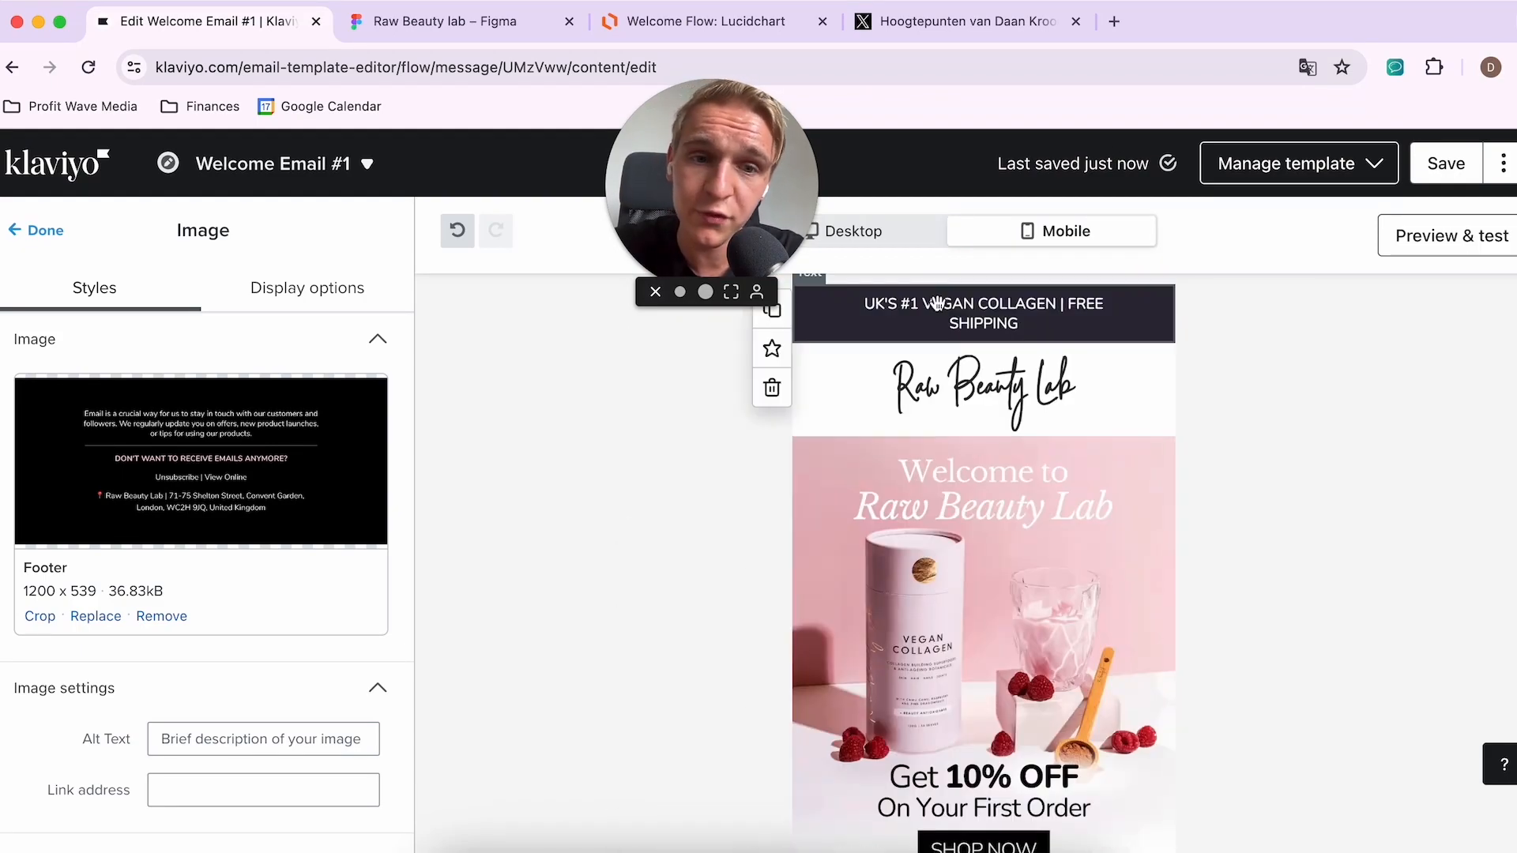
scroll(1008, 433, "down", 2)
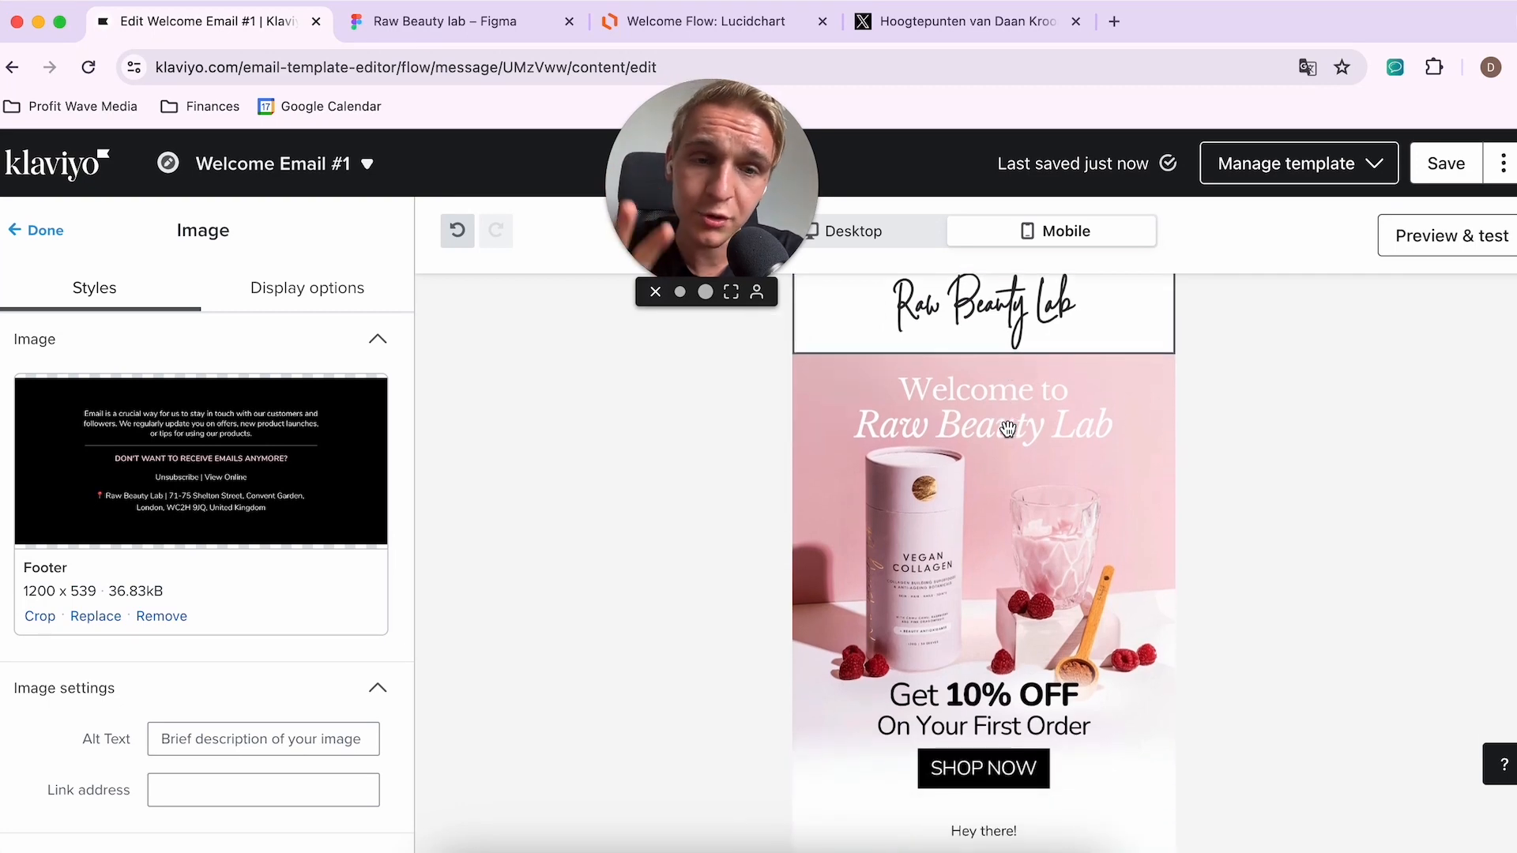
scroll(1008, 429, "down", 7)
scroll(972, 419, "up", 2)
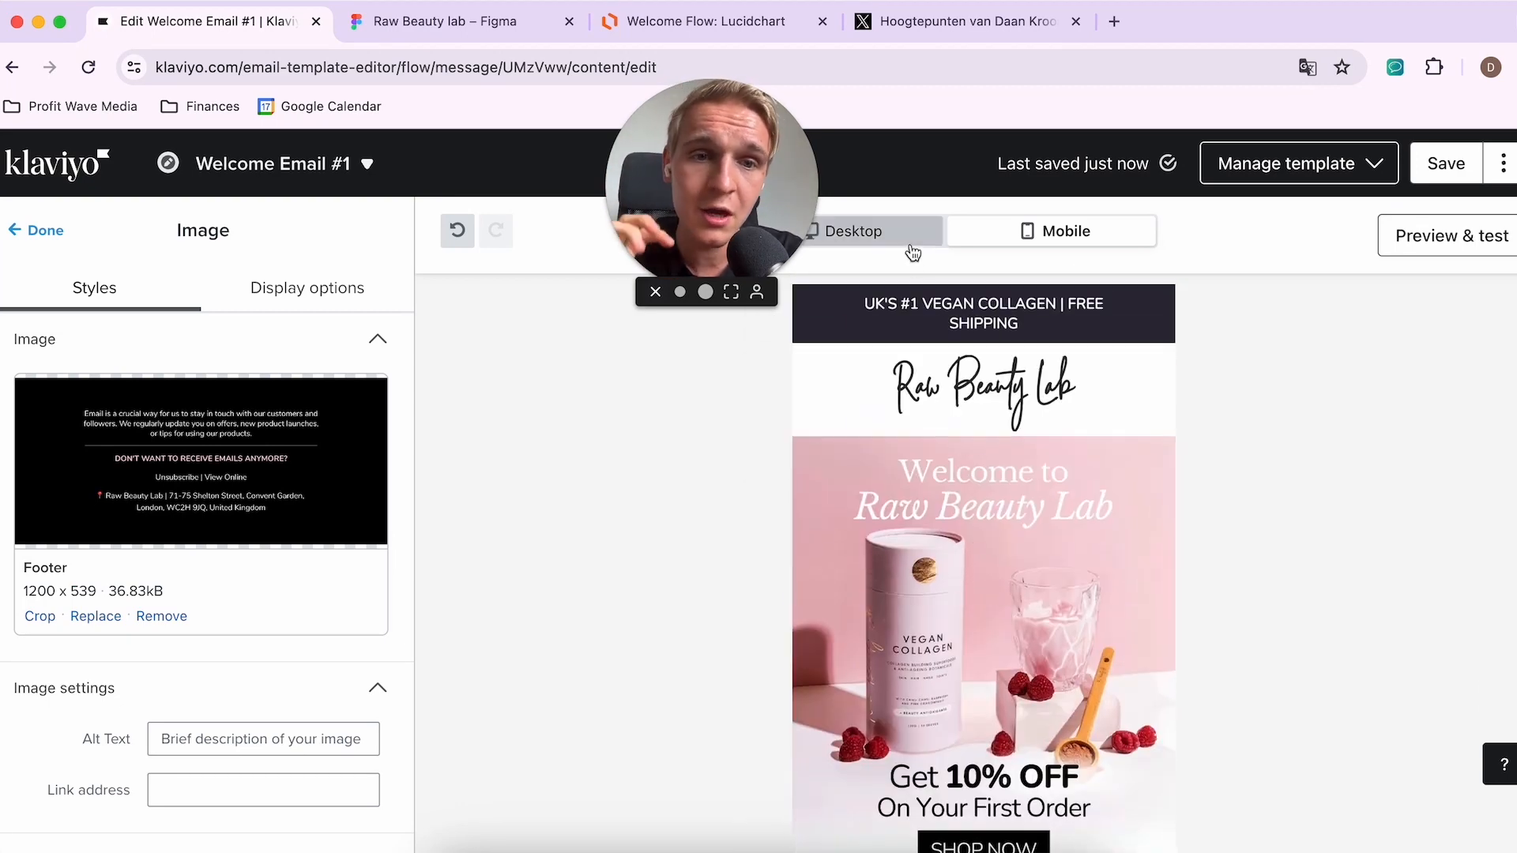
scroll(1030, 540, "down", 4)
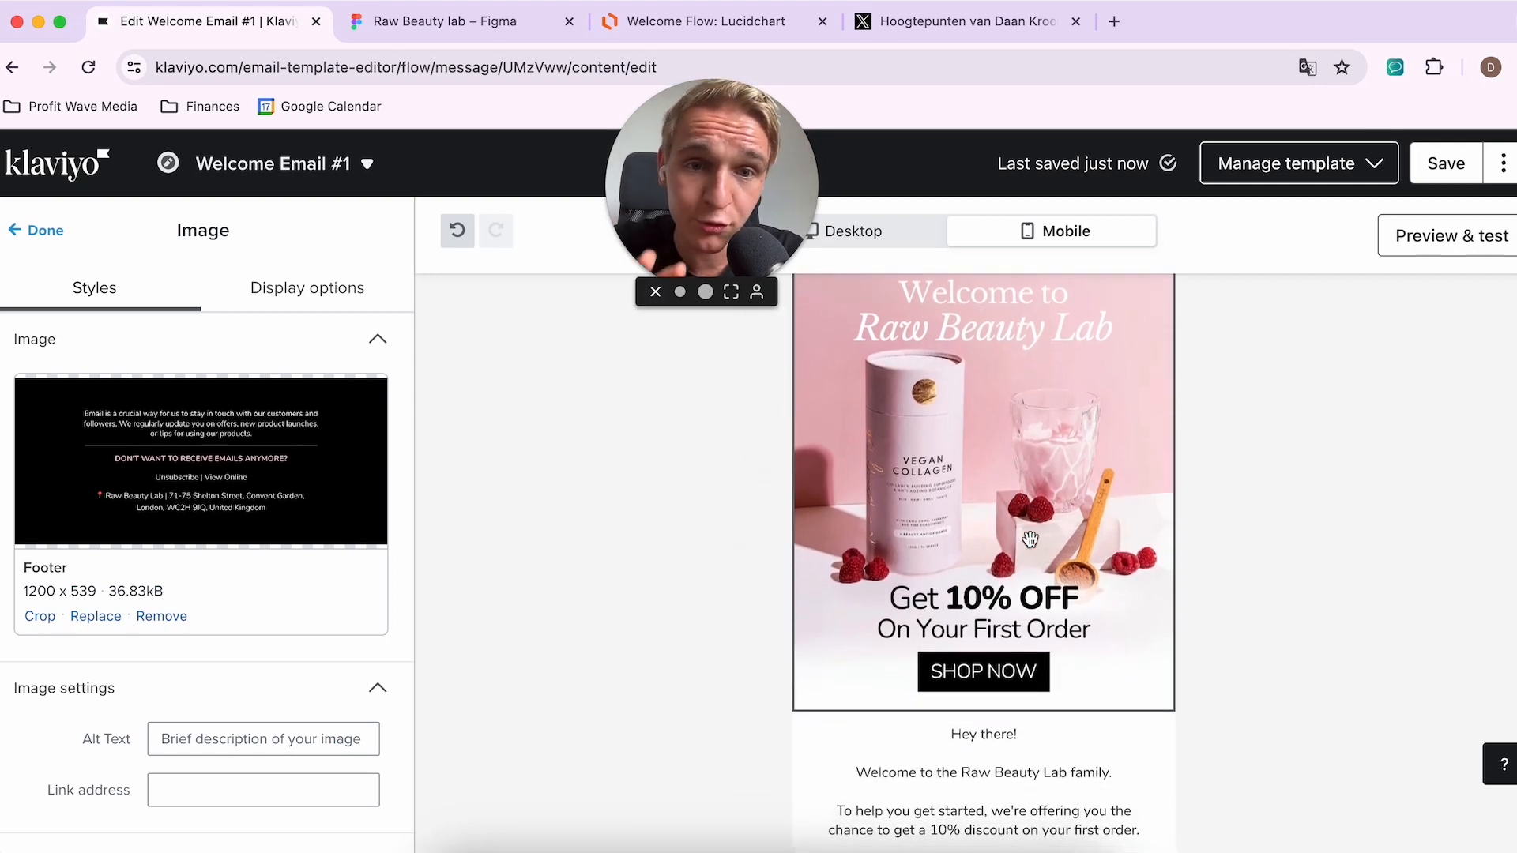
Step: Return to the desktop view and review the email's sections from the discount code down to the footer, inspecting individual image blocks
left_click(875, 231)
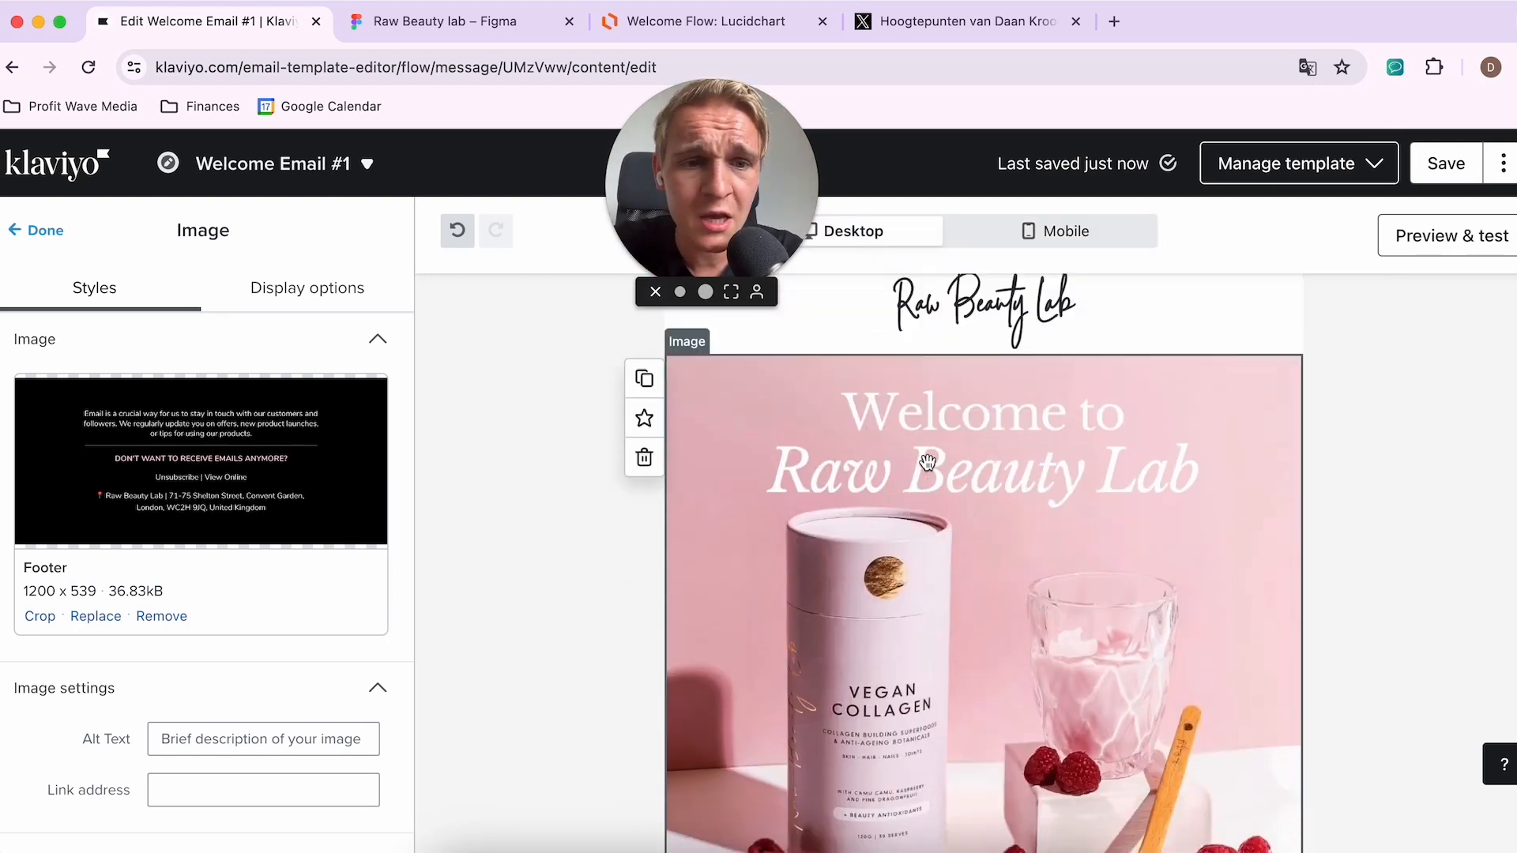
scroll(927, 461, "down", 15)
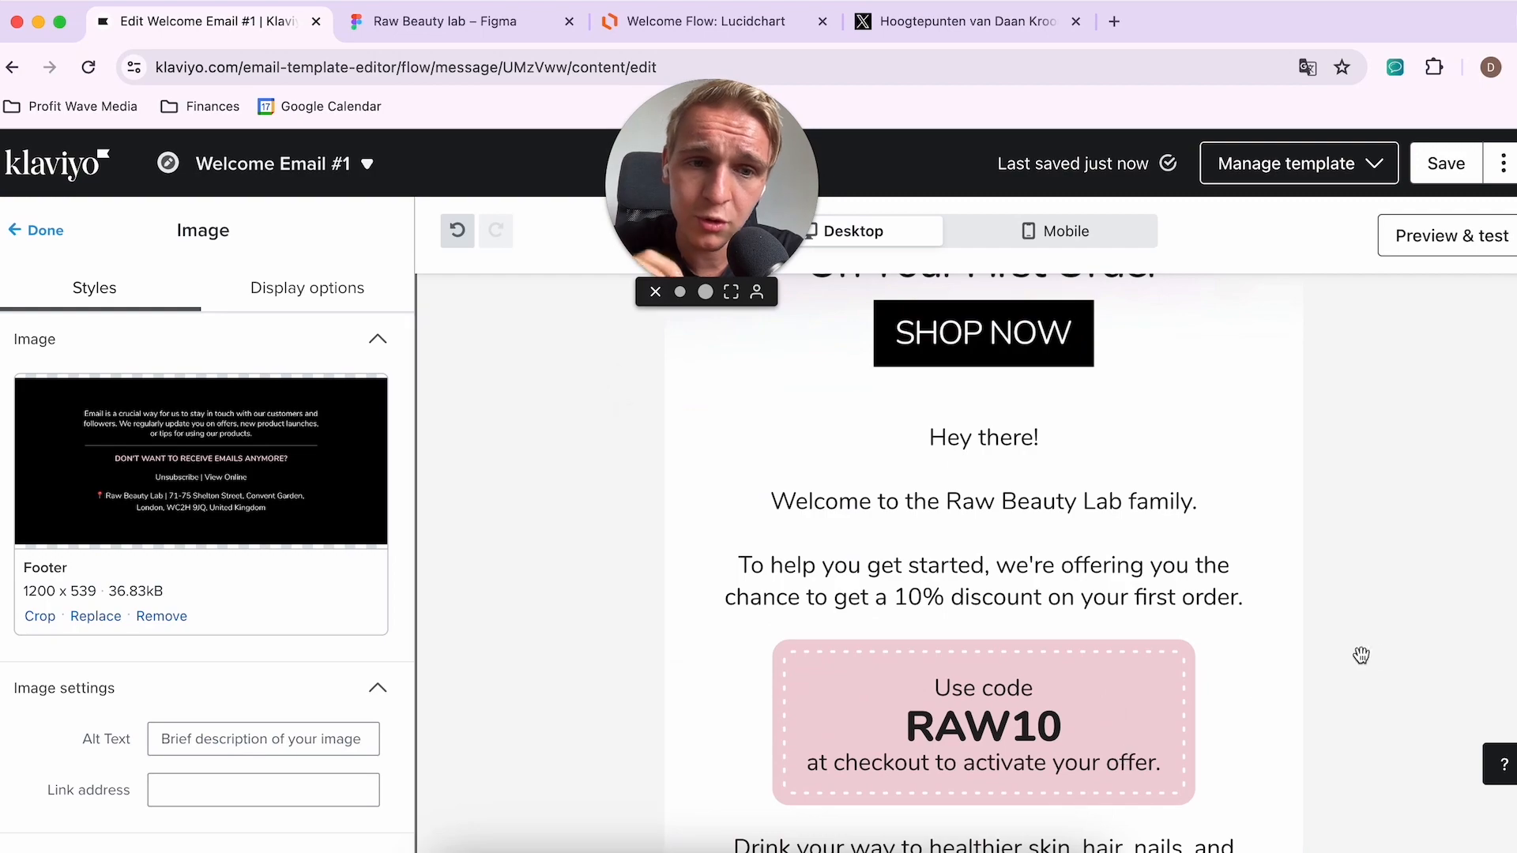
scroll(1358, 654, "down", 10)
scroll(1378, 657, "down", 10)
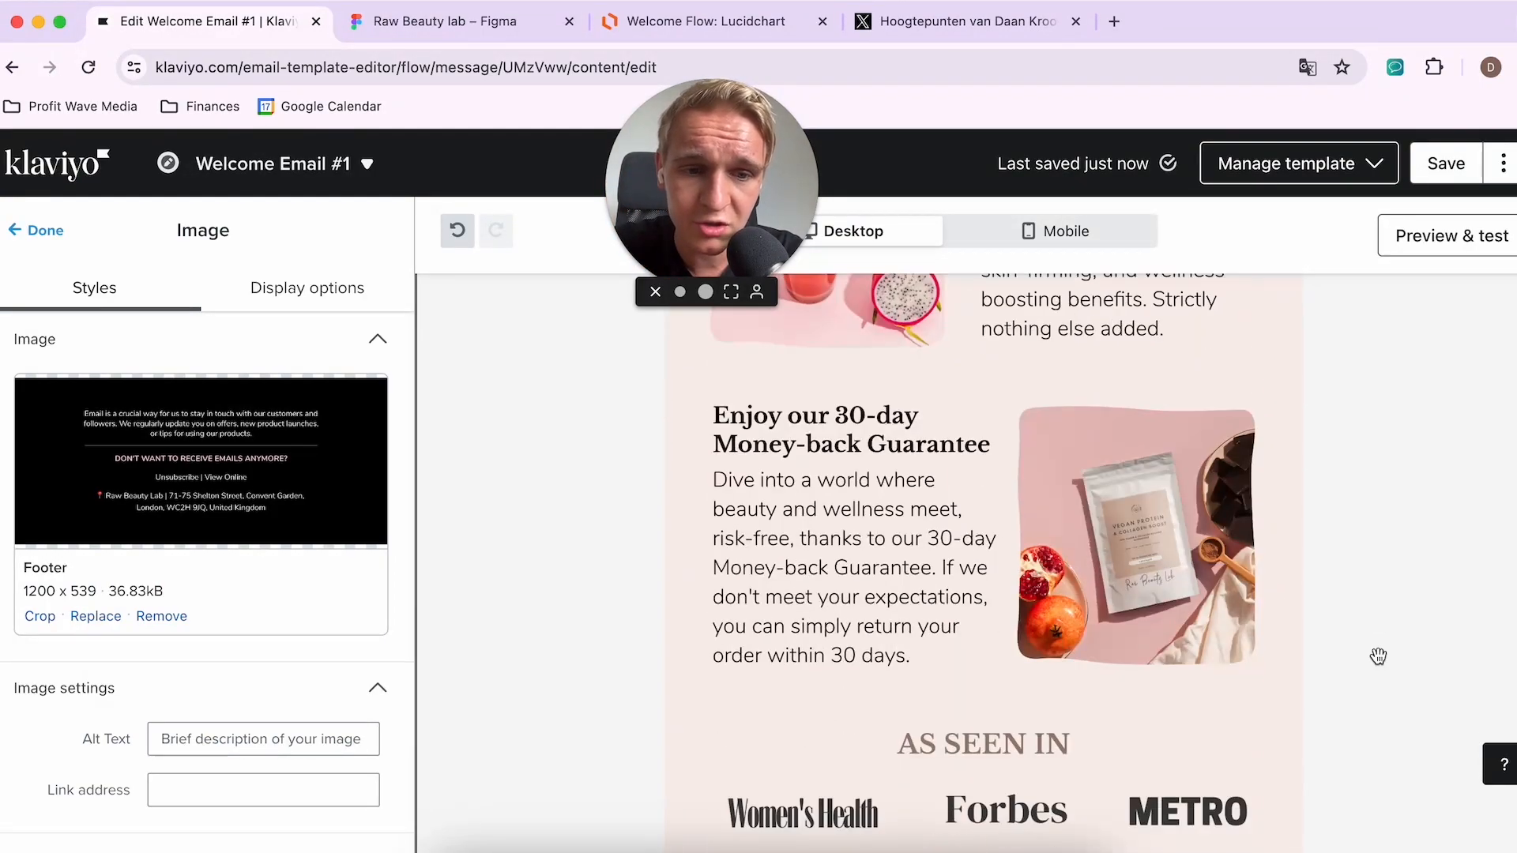
scroll(1212, 675, "down", 15)
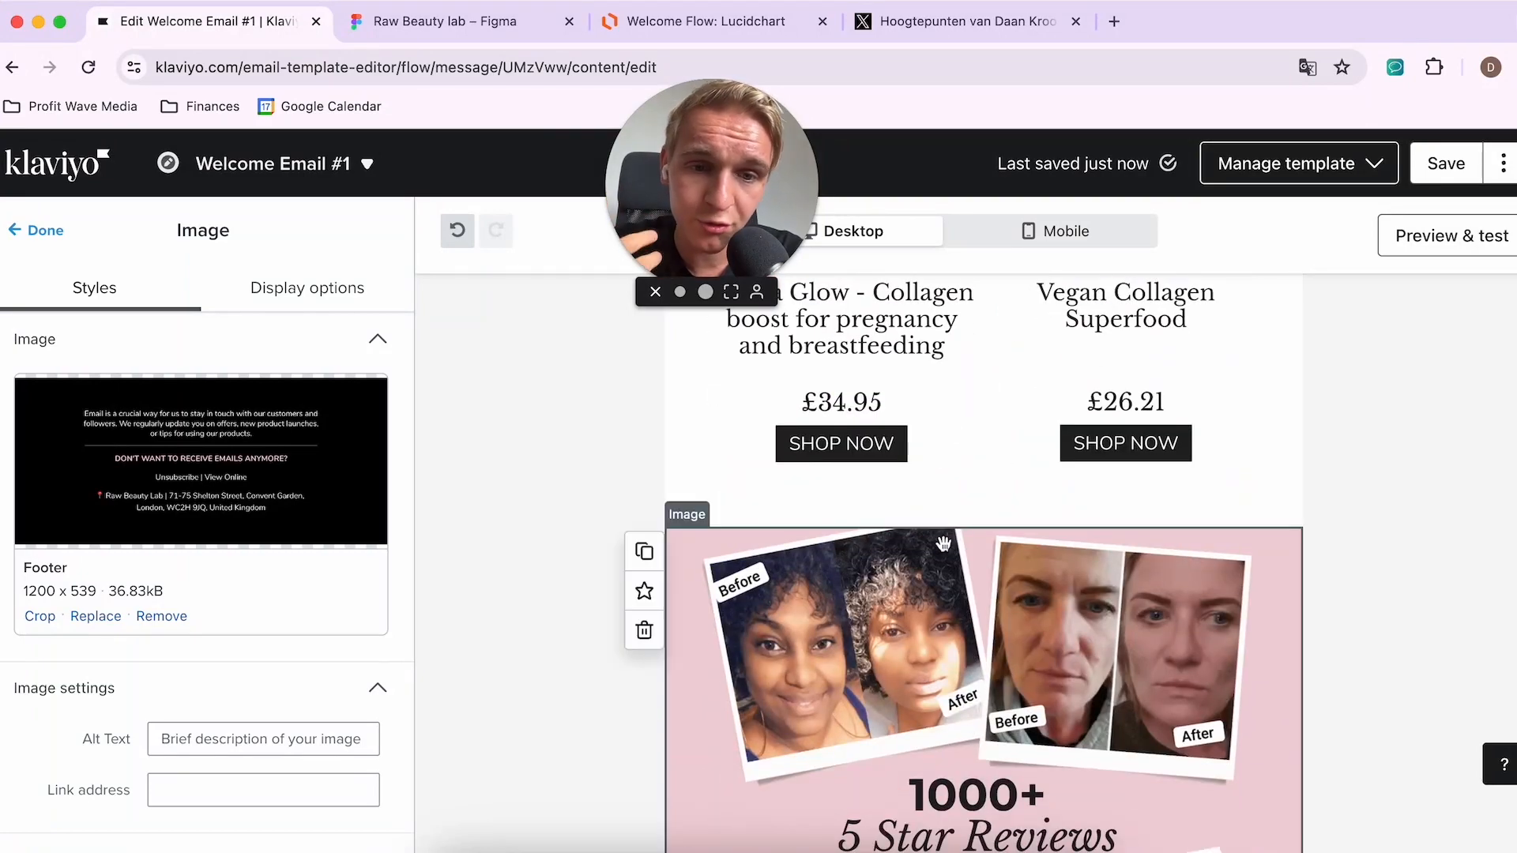
scroll(1133, 670, "up", 15)
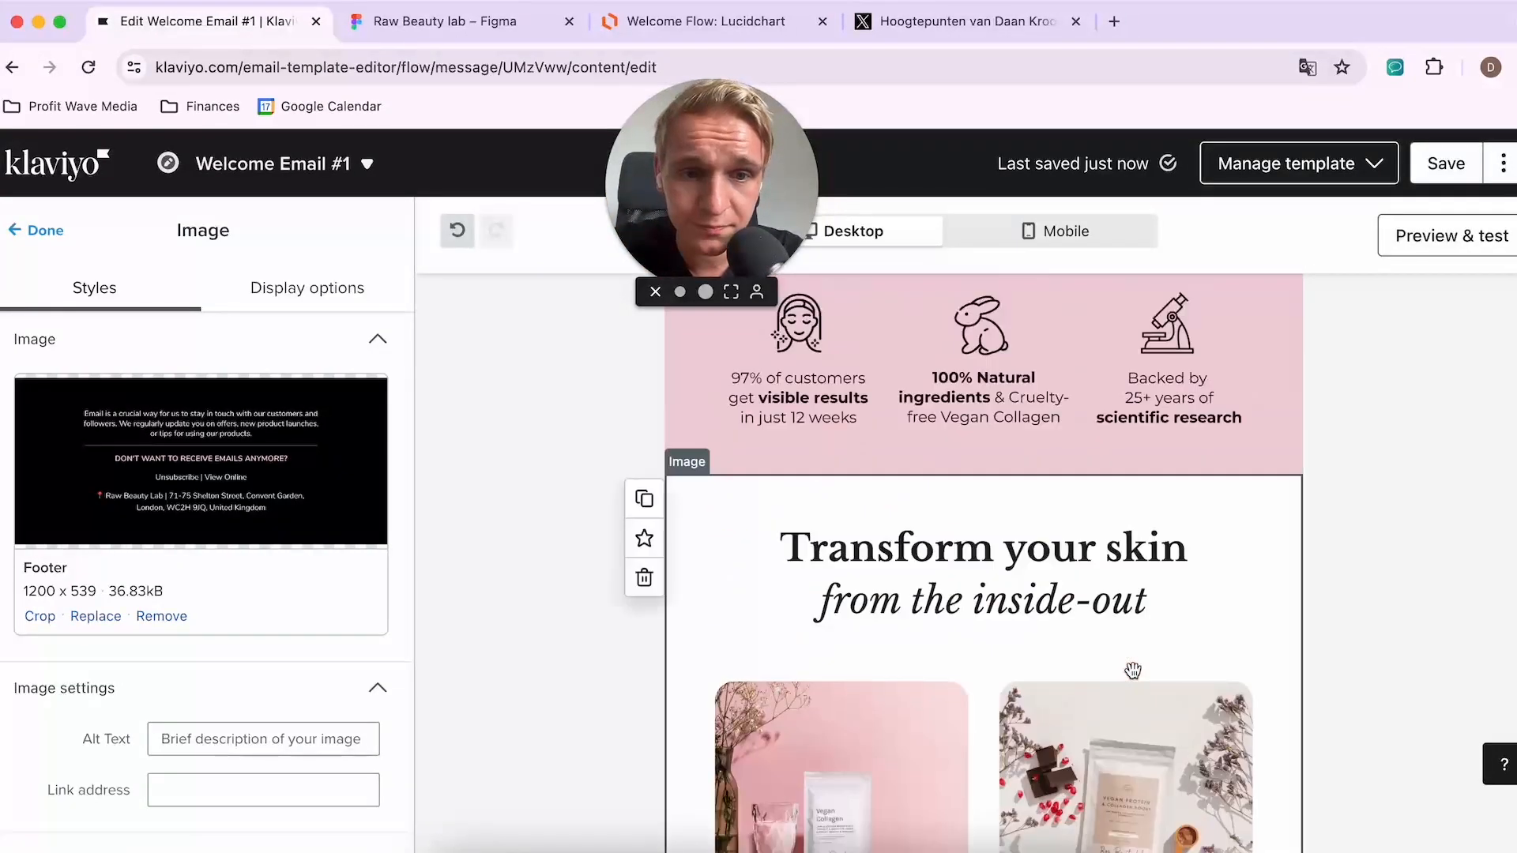
left_click(988, 687)
left_click(39, 615)
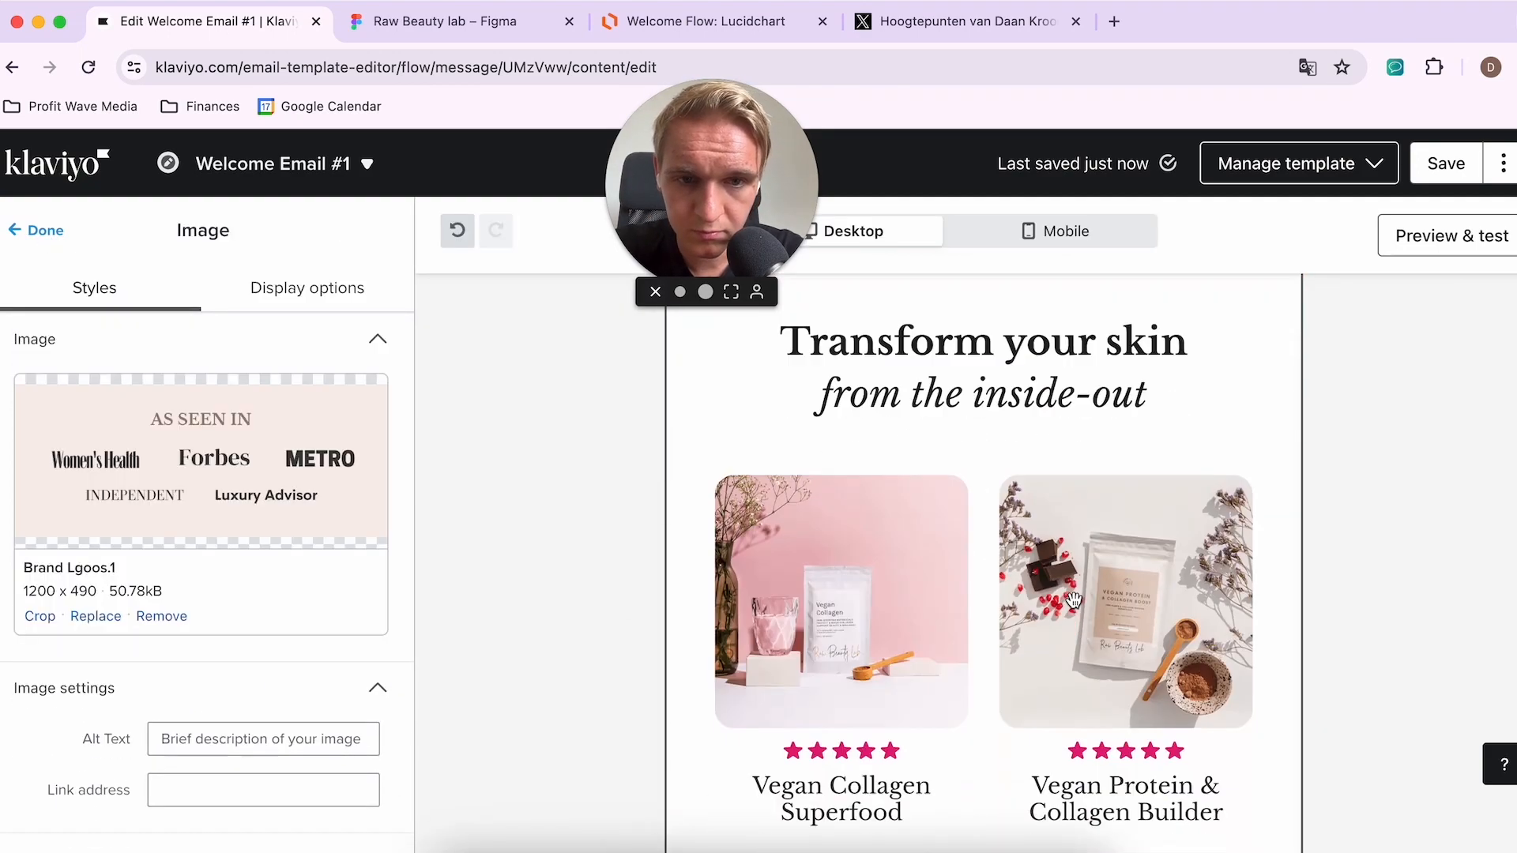
left_click(40, 615)
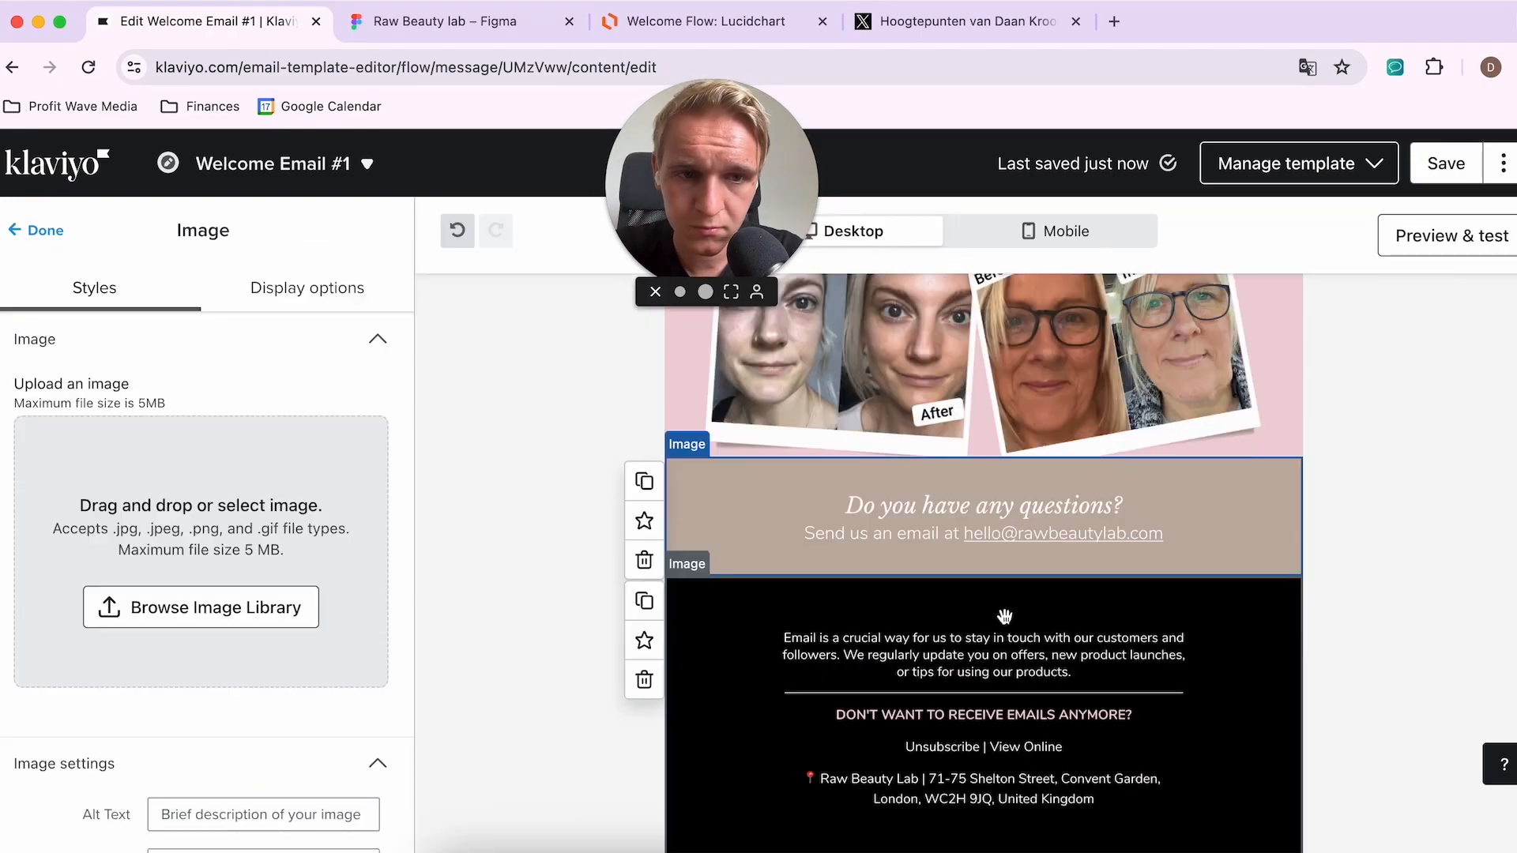
Step: Examine the Shop Now calls to action in the hero image and the discount code section
scroll(1004, 615, "up", 20)
scroll(1004, 616, "down", 5)
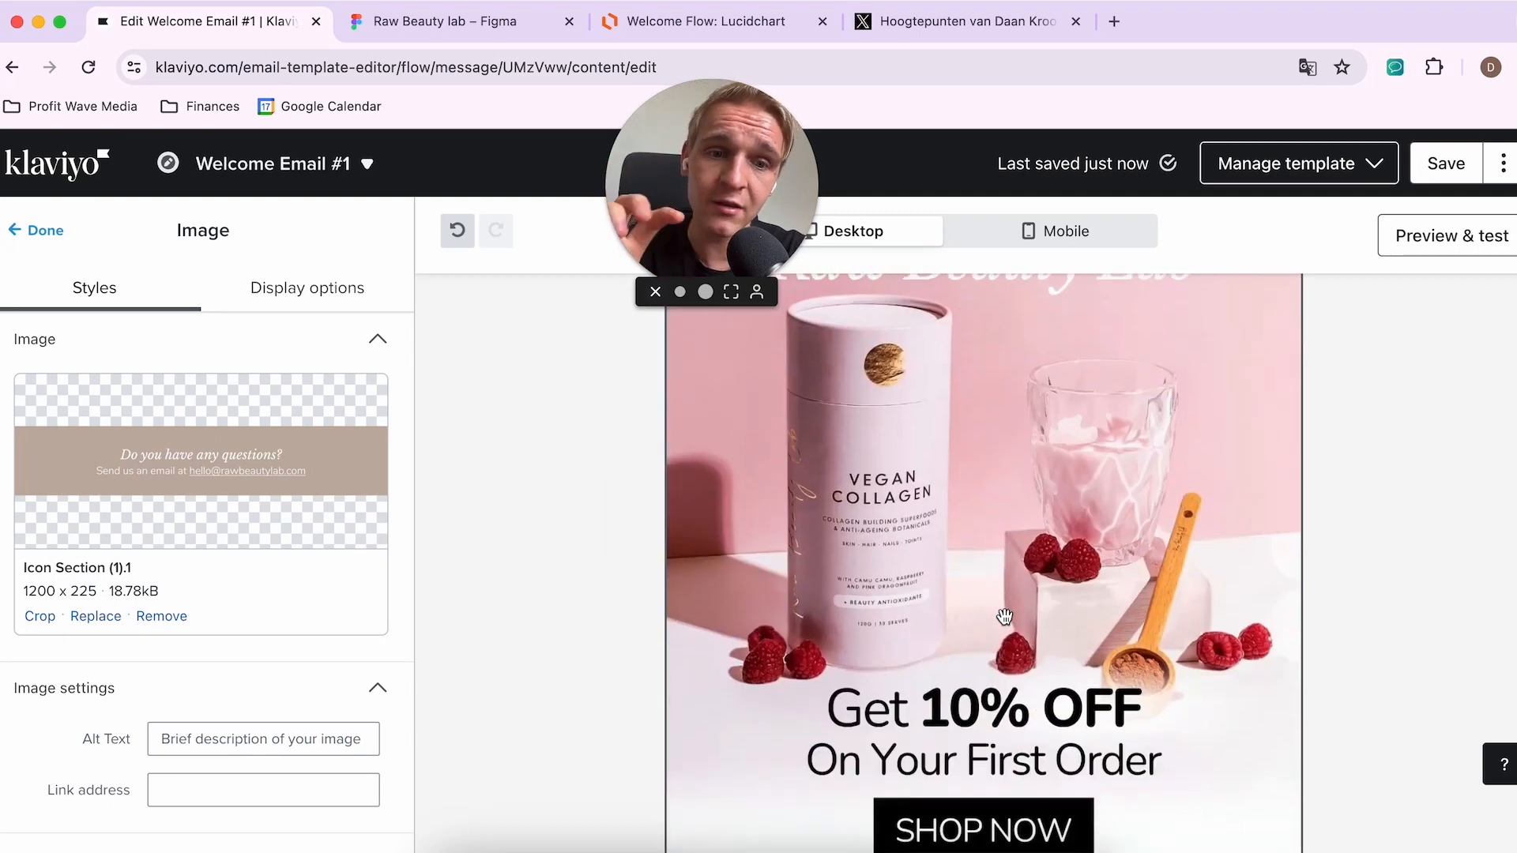
scroll(1004, 615, "down", 4)
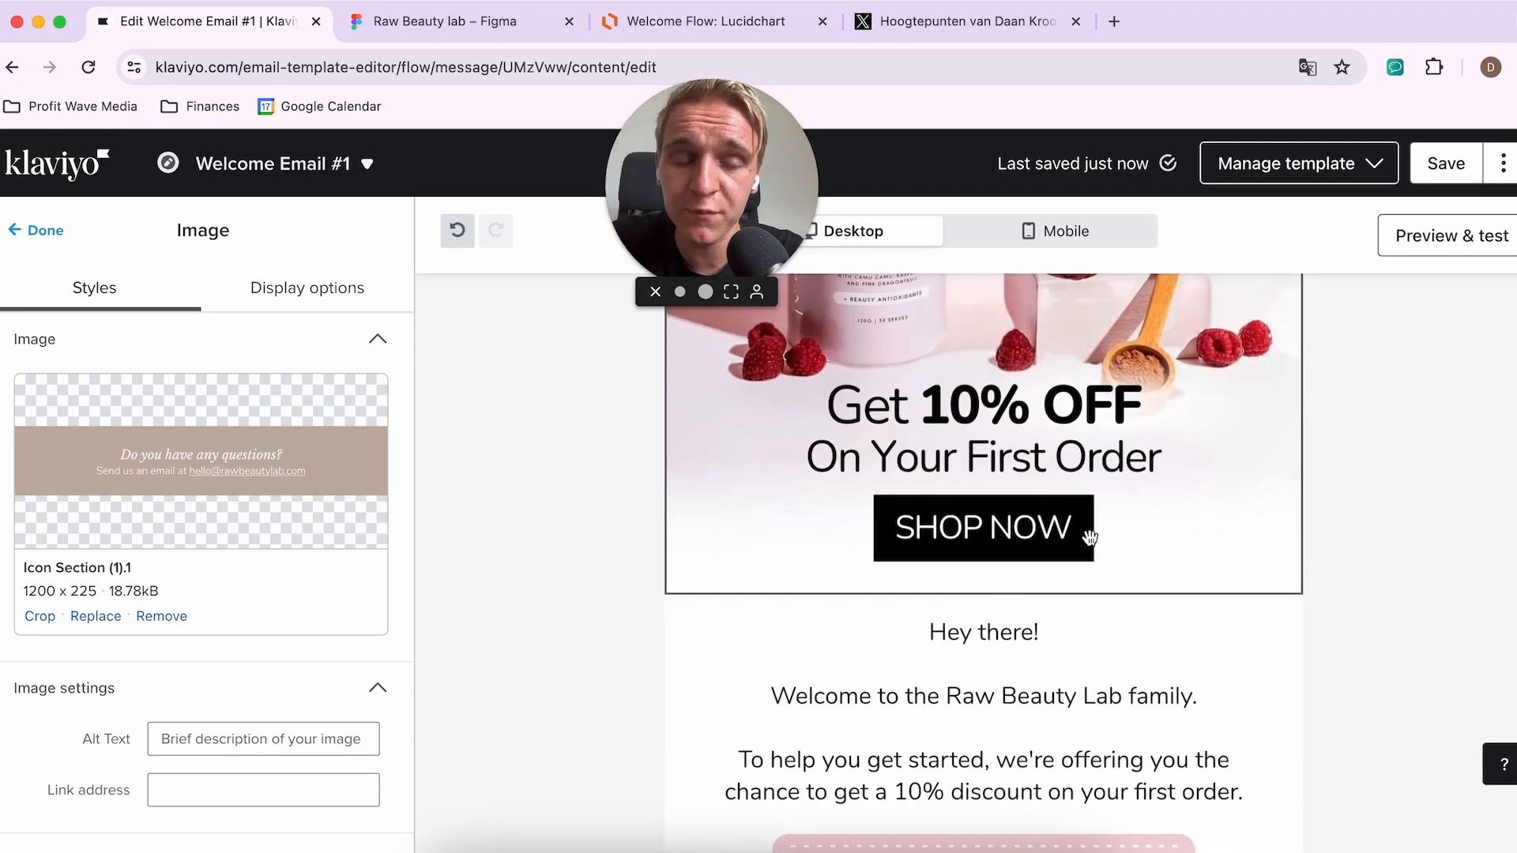
scroll(967, 547, "down", 8)
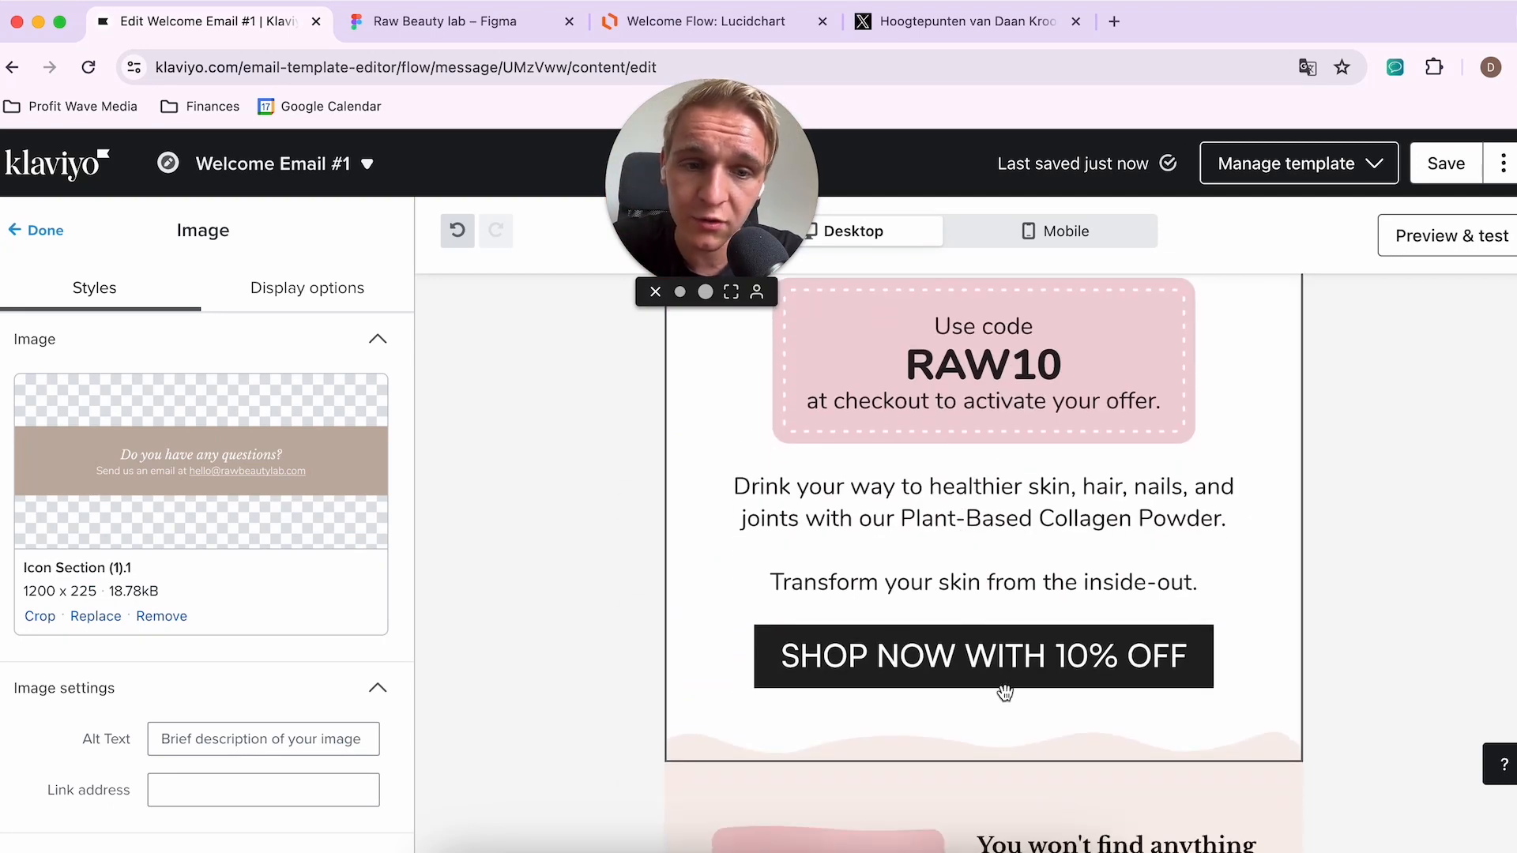
scroll(982, 690, "down", 2)
scroll(982, 690, "up", 7)
scroll(984, 693, "up", 12)
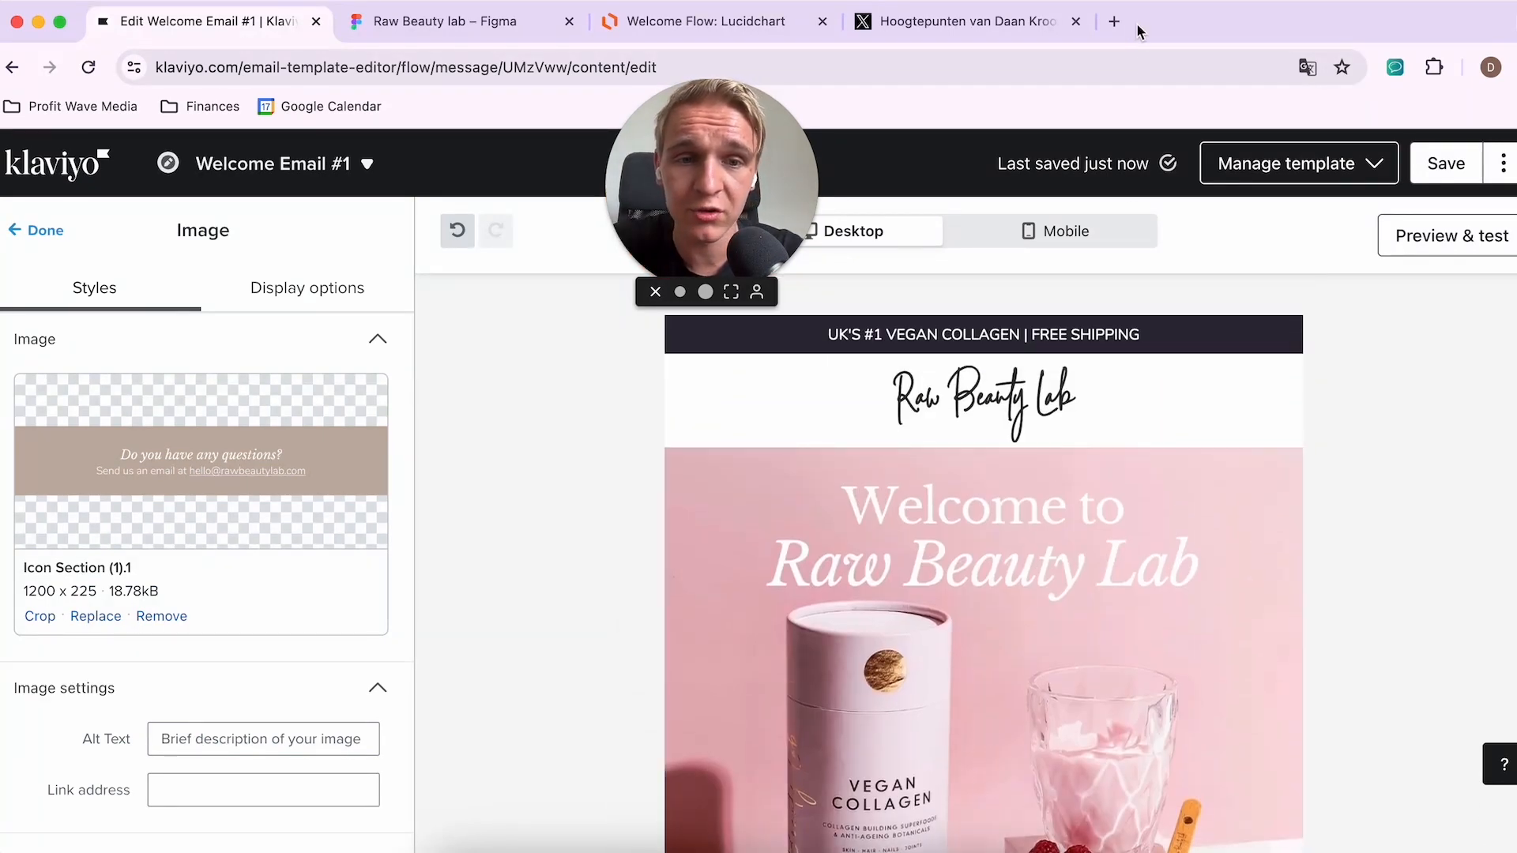
Step: Open the Vegan Collagen product page on rawbeautylab.com, copy its URL and return to the hero image block in Klaviyo
left_click(1115, 22)
type("raw")
key("Return")
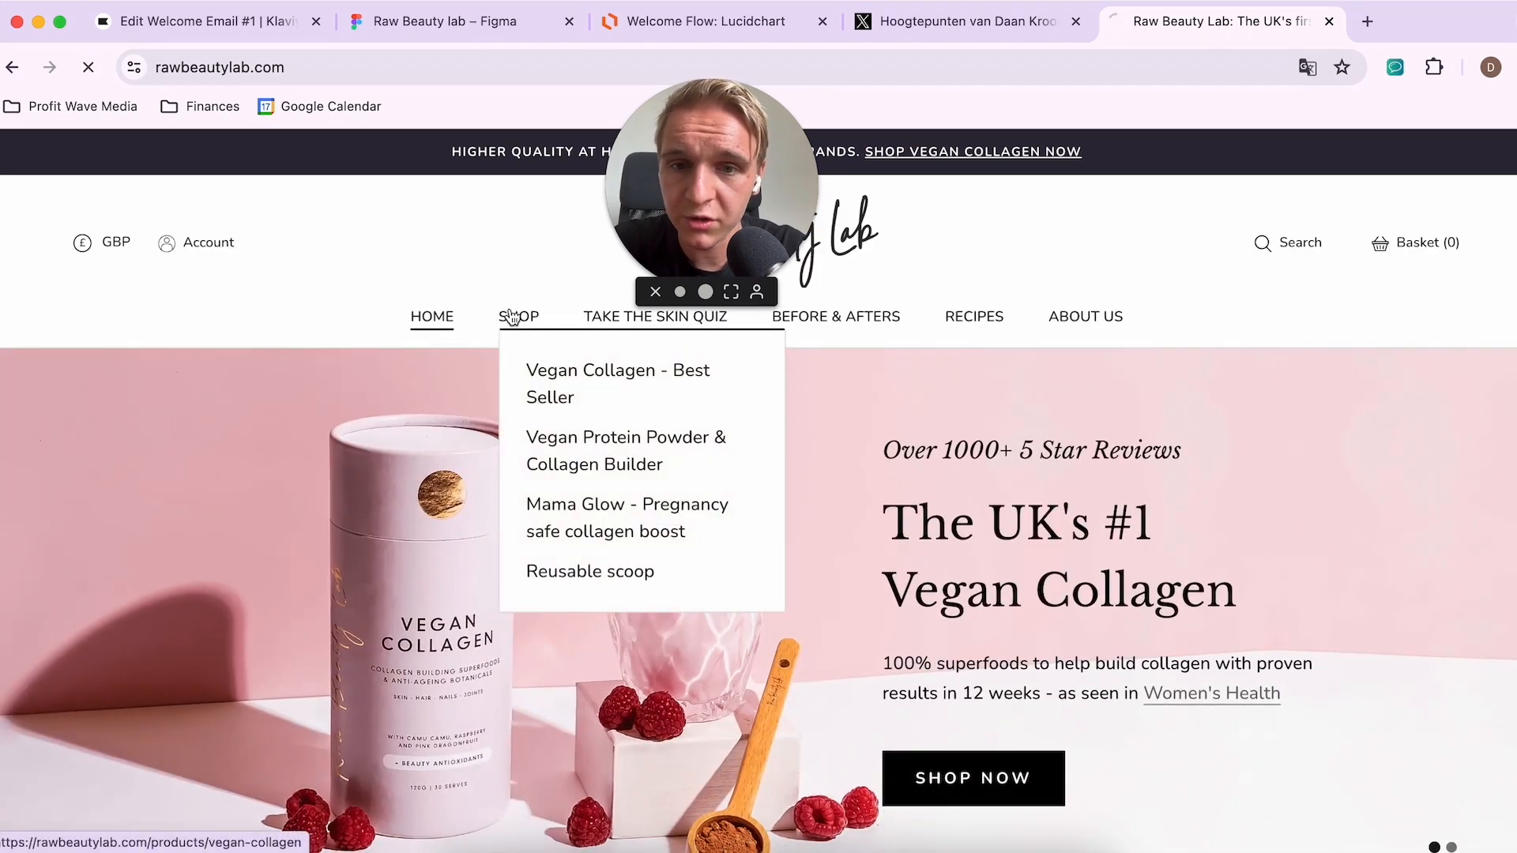
left_click(553, 376)
left_click(427, 70)
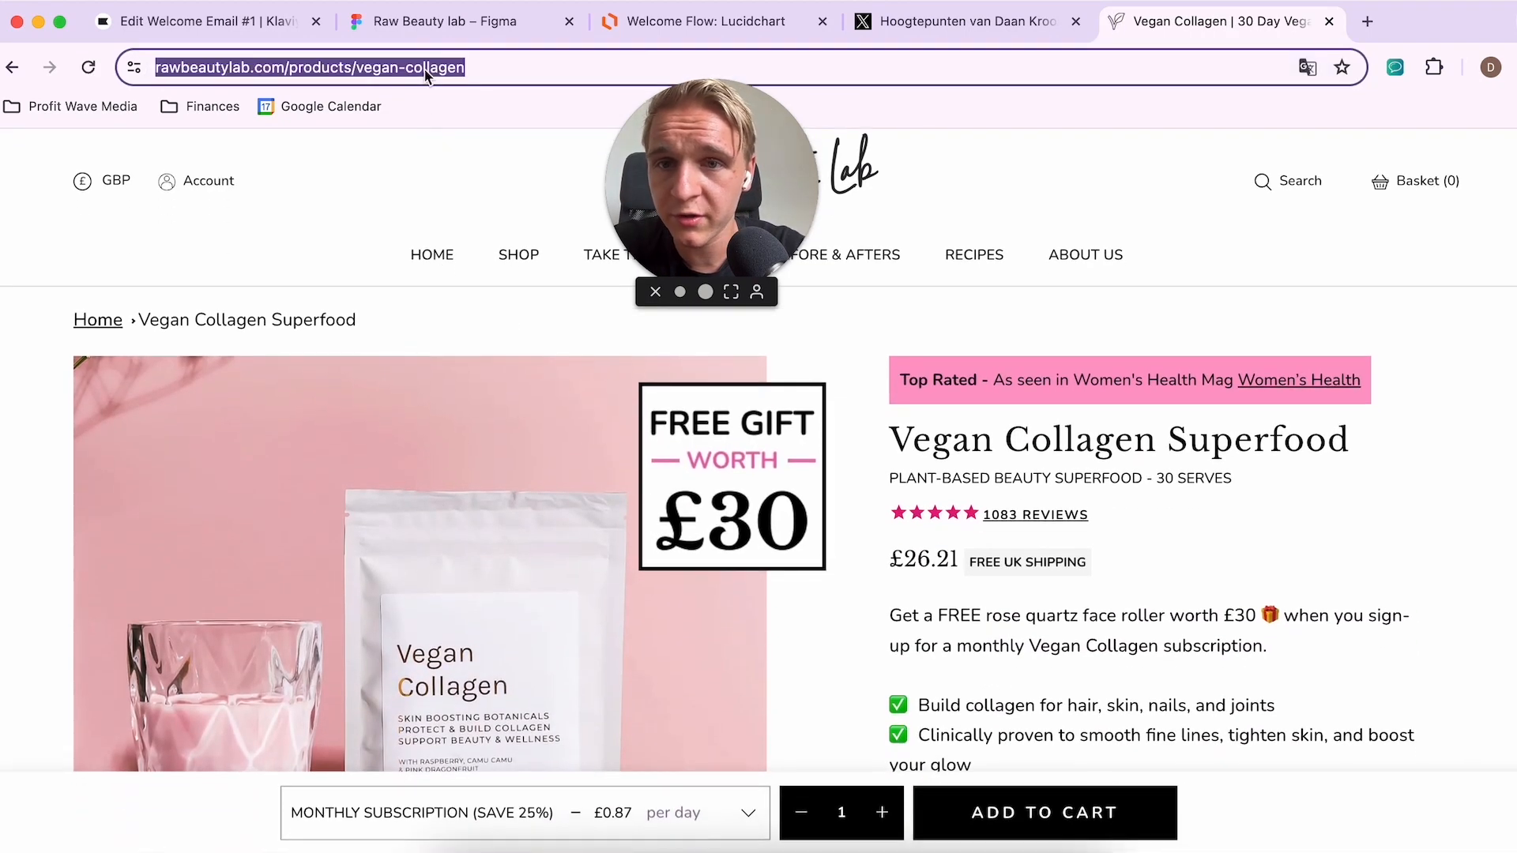
left_click(244, 4)
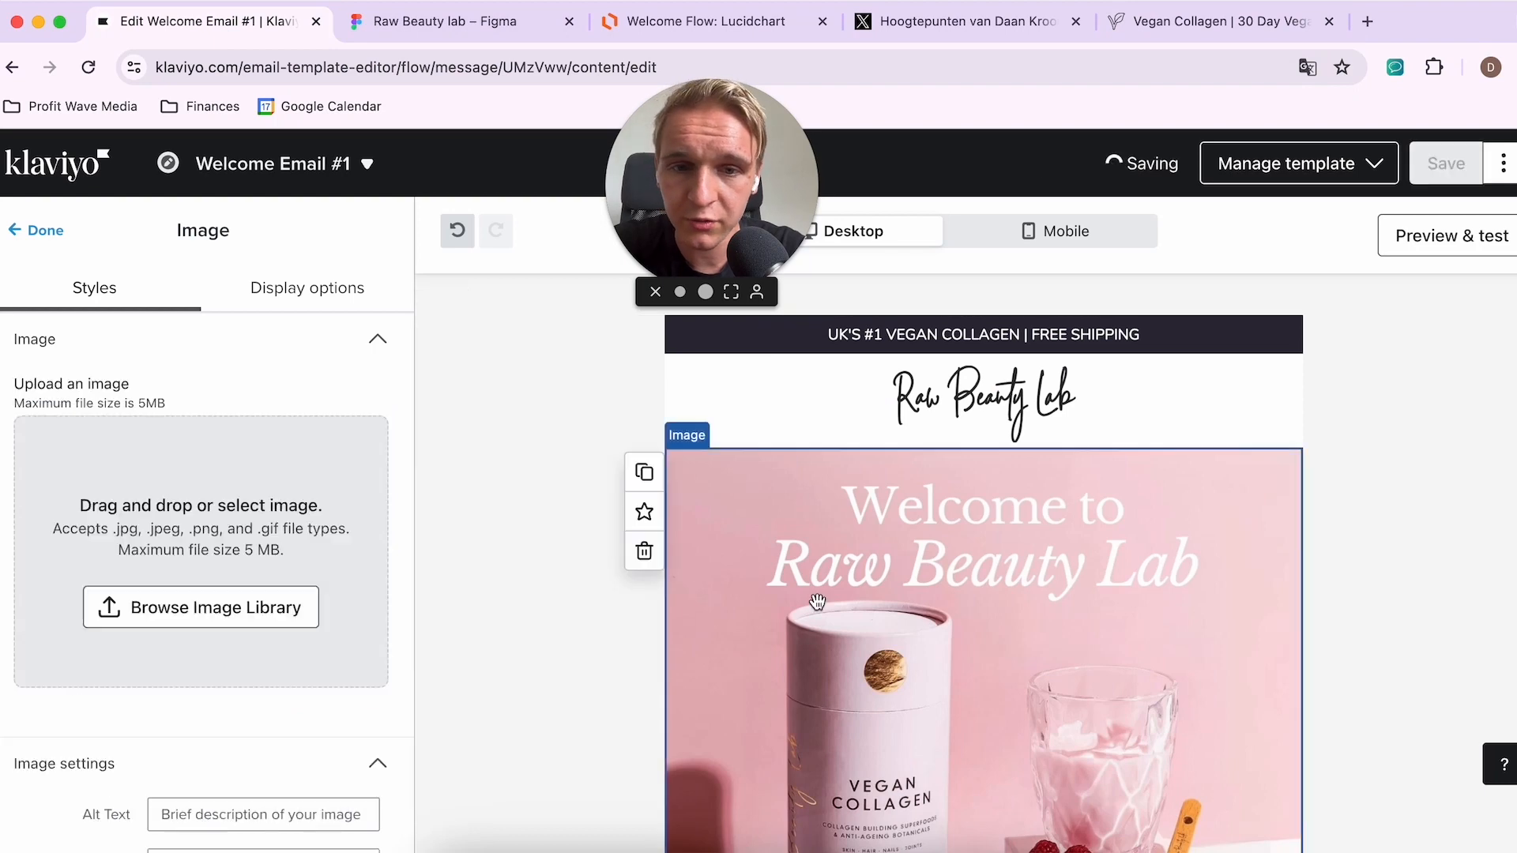
Step: Set the hero image's link address to the copied rawbeautylab.com/products/vegan-collagen URL and finish editing the block
scroll(110, 666, "down", 3)
left_click(182, 662)
key("cmd+v")
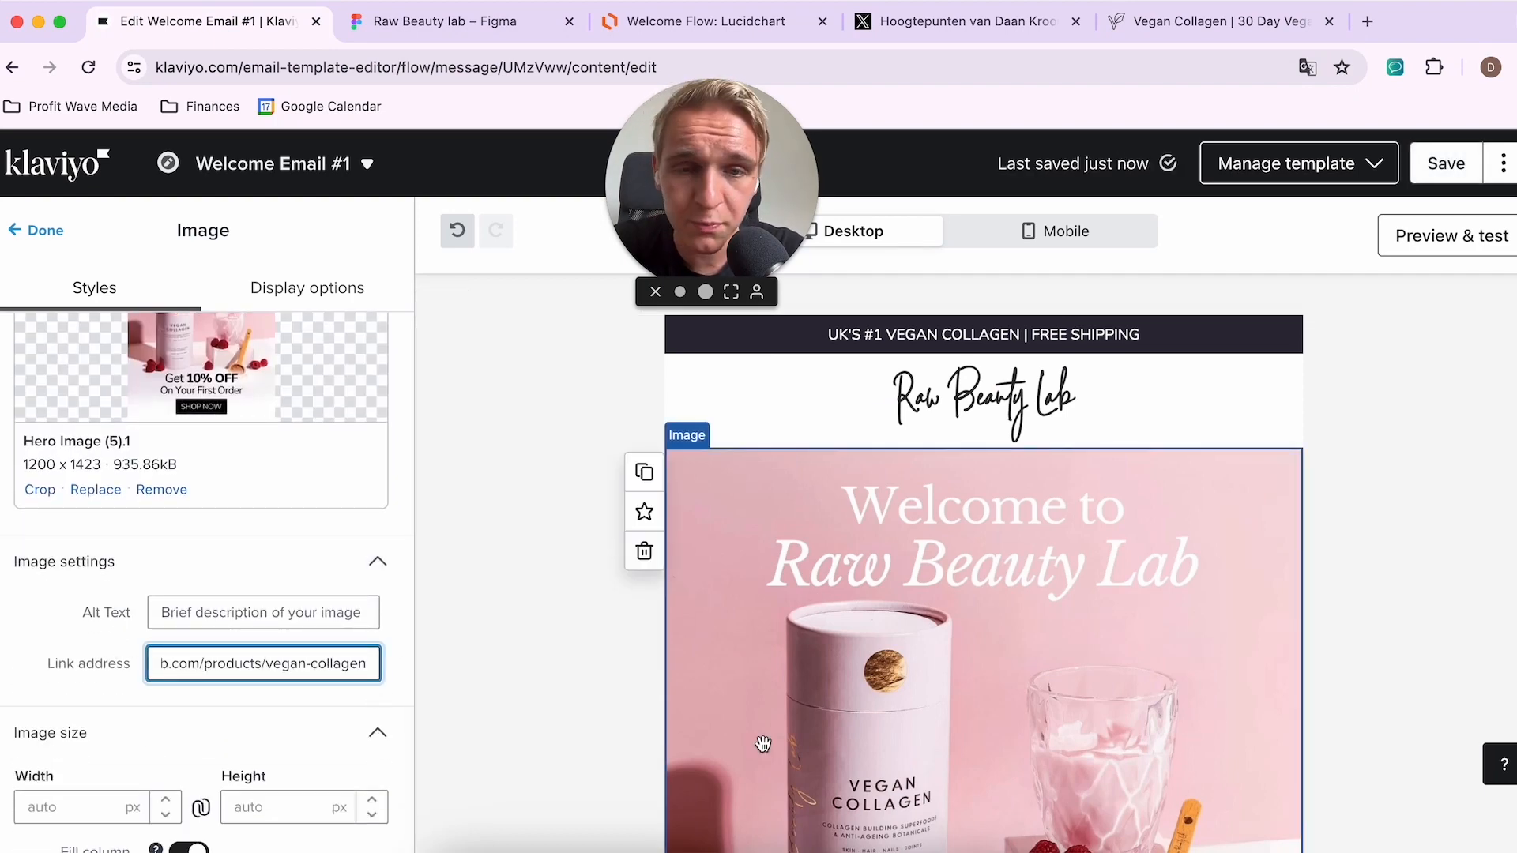
scroll(763, 744, "down", 1)
scroll(896, 642, "down", 5)
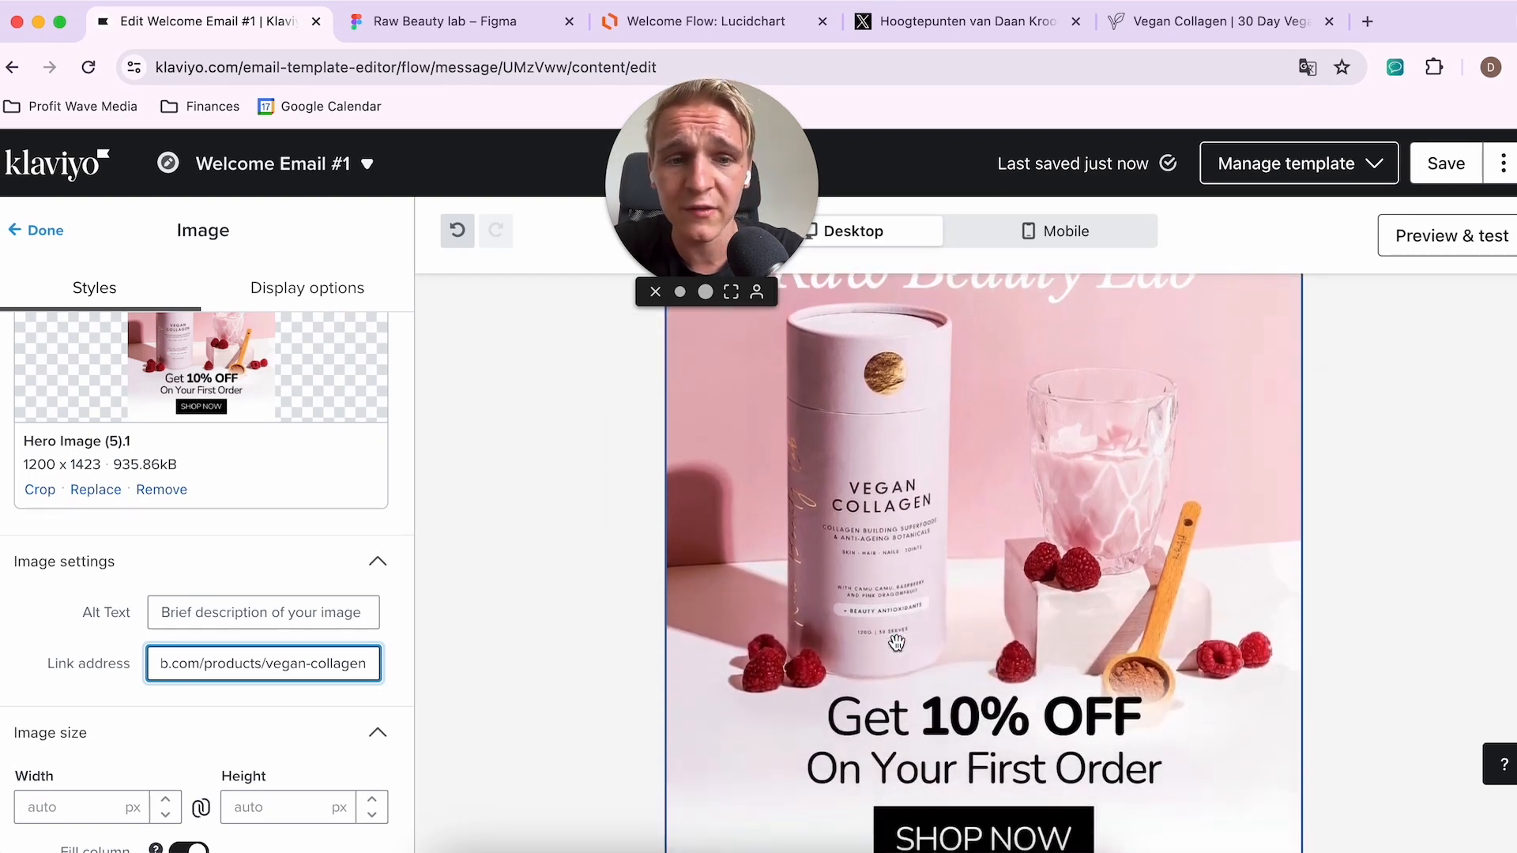
scroll(878, 656, "down", 1)
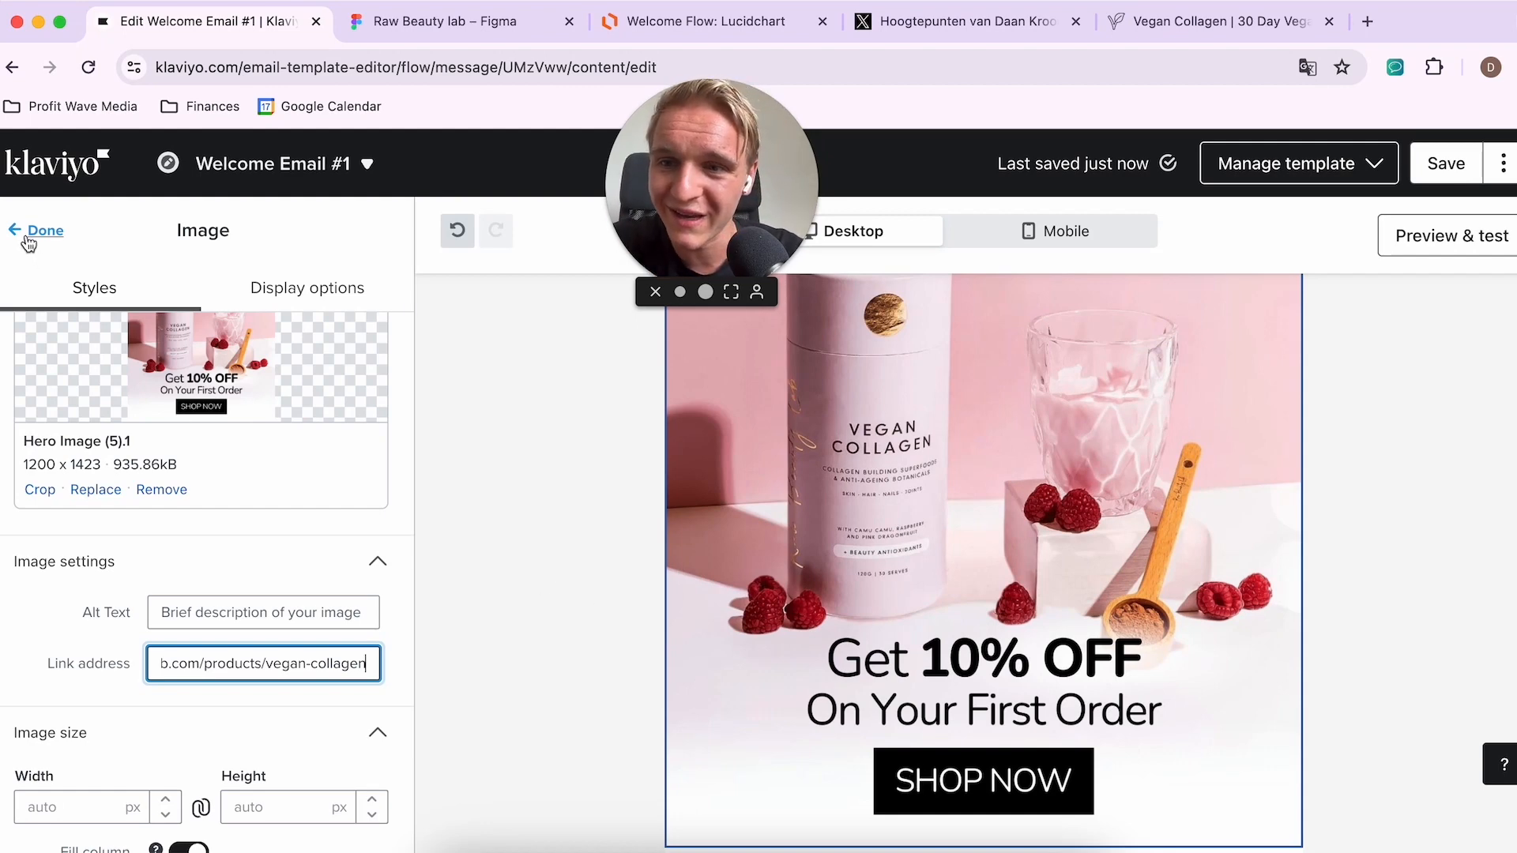
left_click(36, 230)
Step: Link the body text image with the RAW10 discount code to the rawbeautylab.com/products/vegan-collagen page
scroll(1007, 821, "down", 5)
scroll(1007, 822, "down", 4)
left_click(969, 683)
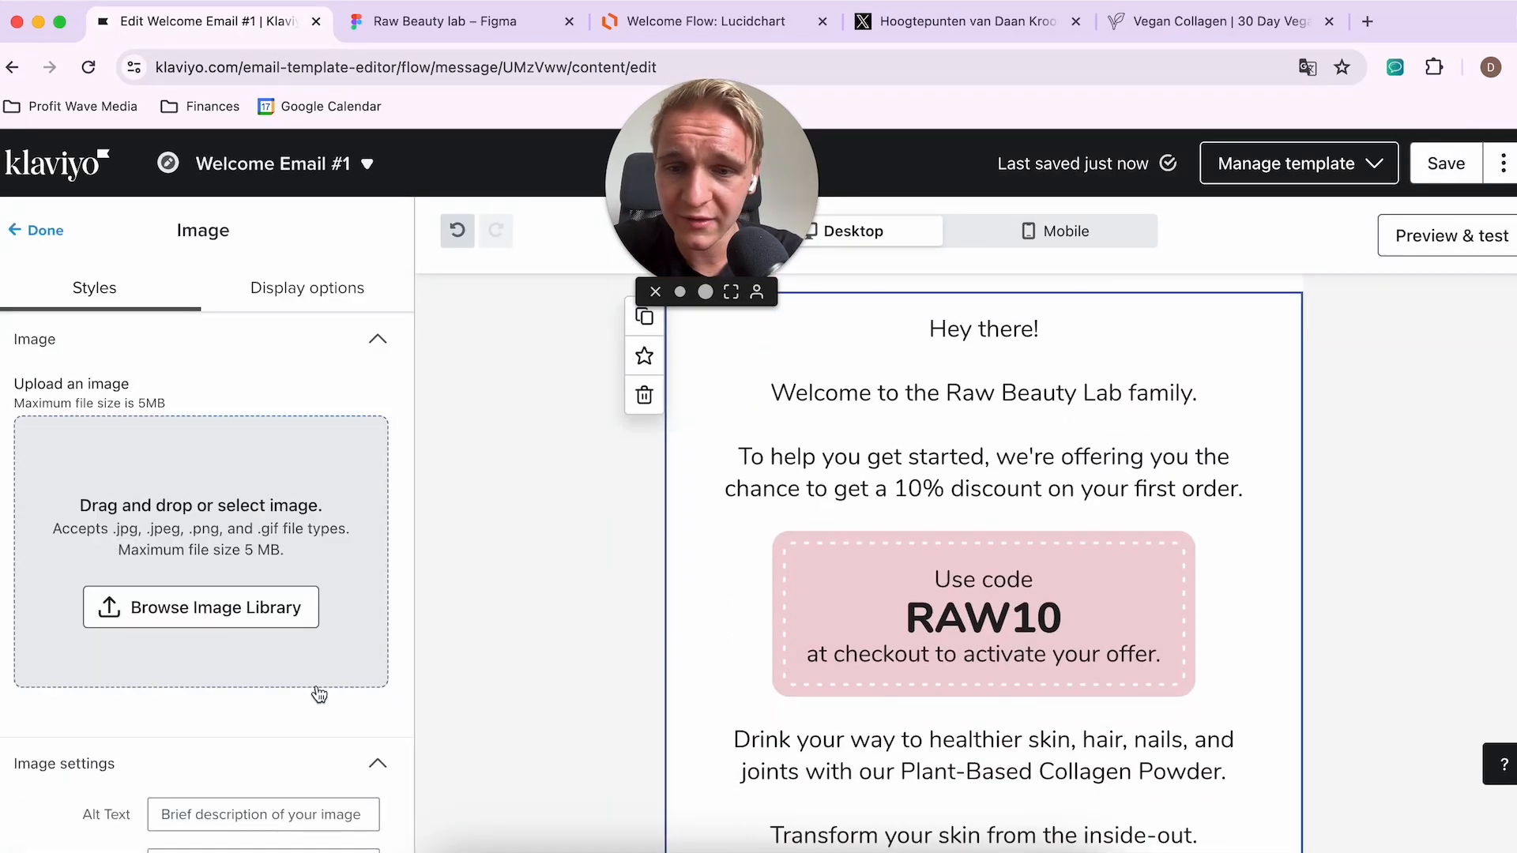
scroll(324, 680, "down", 3)
left_click(259, 647)
key("super+v")
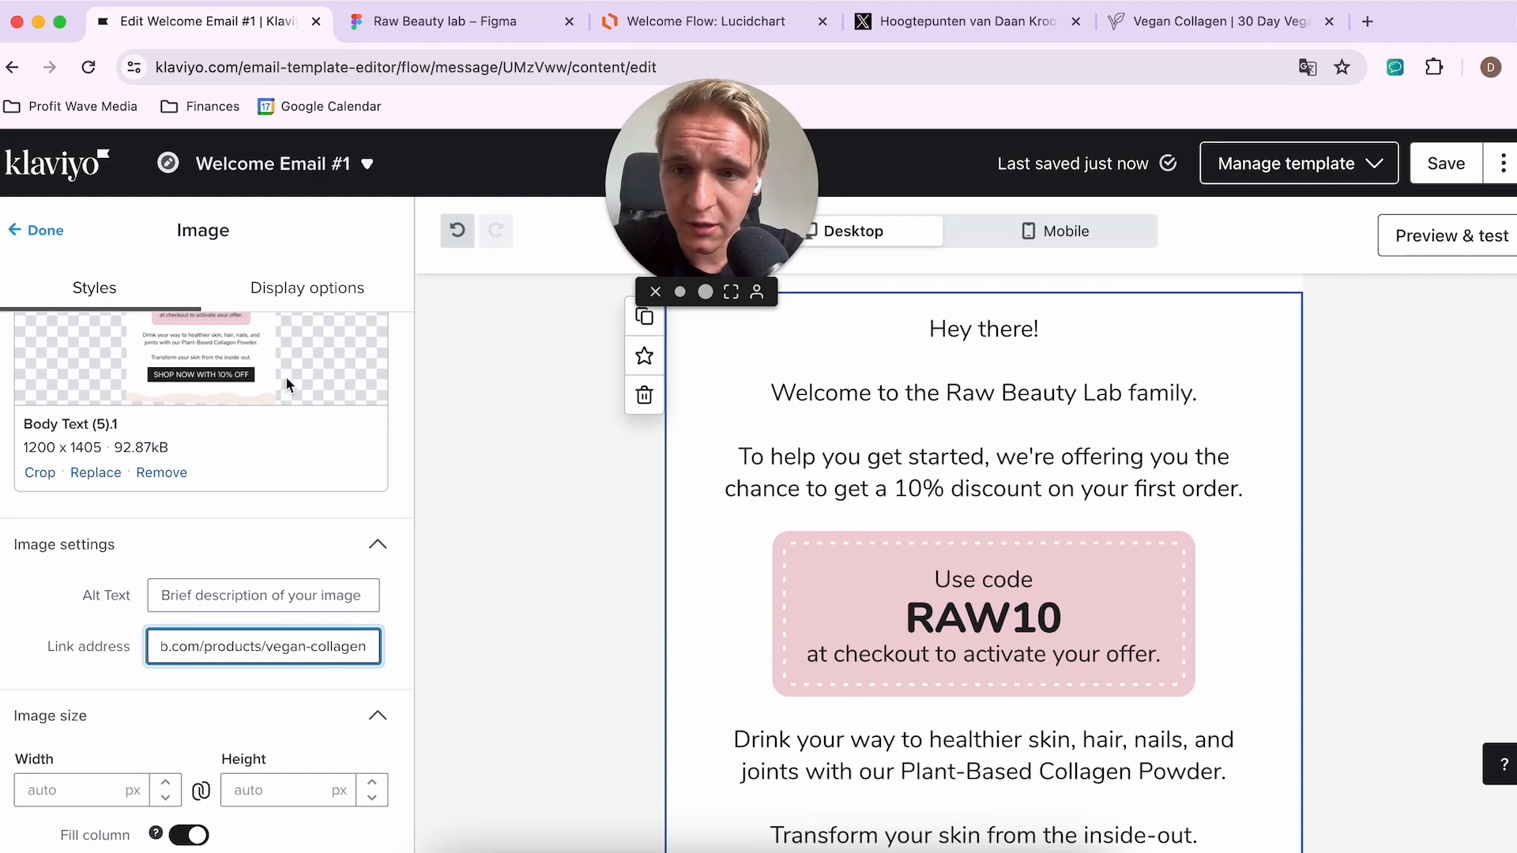
left_click(36, 231)
Step: Link the whole "UK'S #1 VEGAN COLLAGEN | FREE SHIPPING" header text to rawbeautylab.com/products/vegan-collagen
scroll(824, 651, "down", 1)
scroll(824, 651, "down", 20)
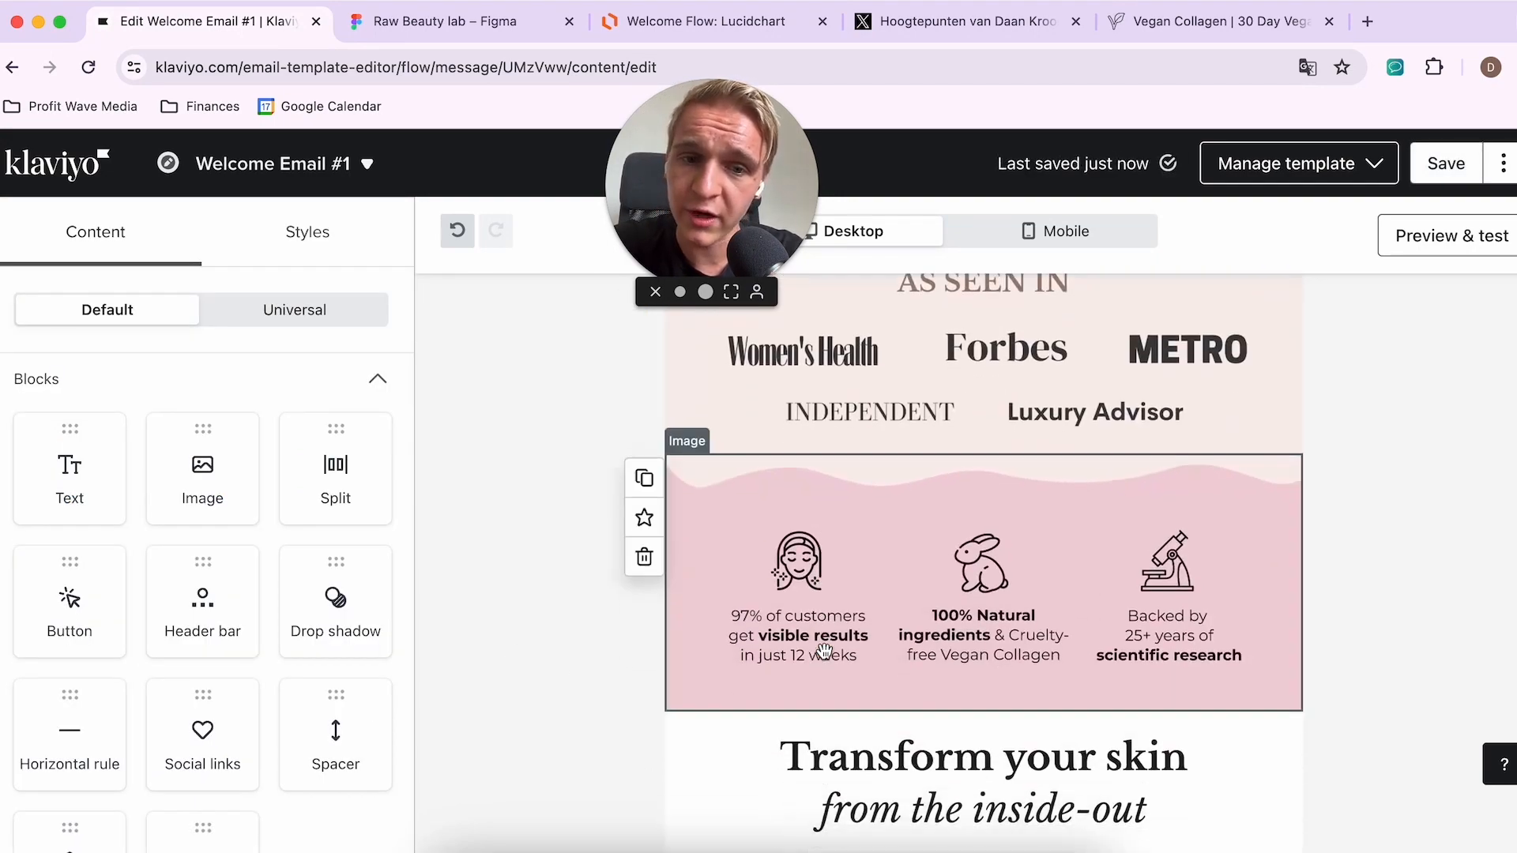
scroll(837, 779, "down", 1)
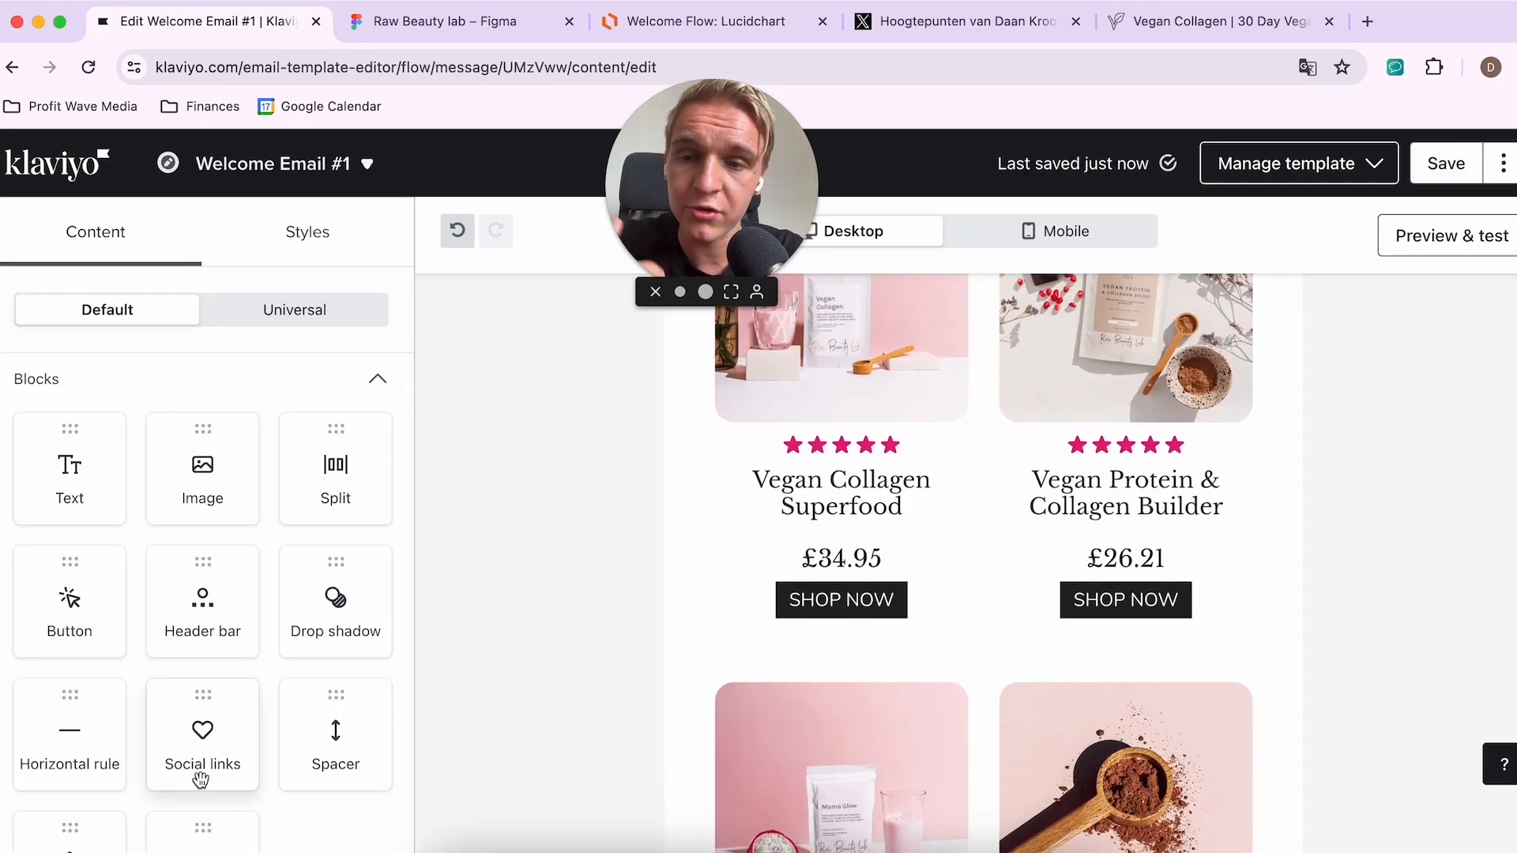
scroll(61, 721, "down", 2)
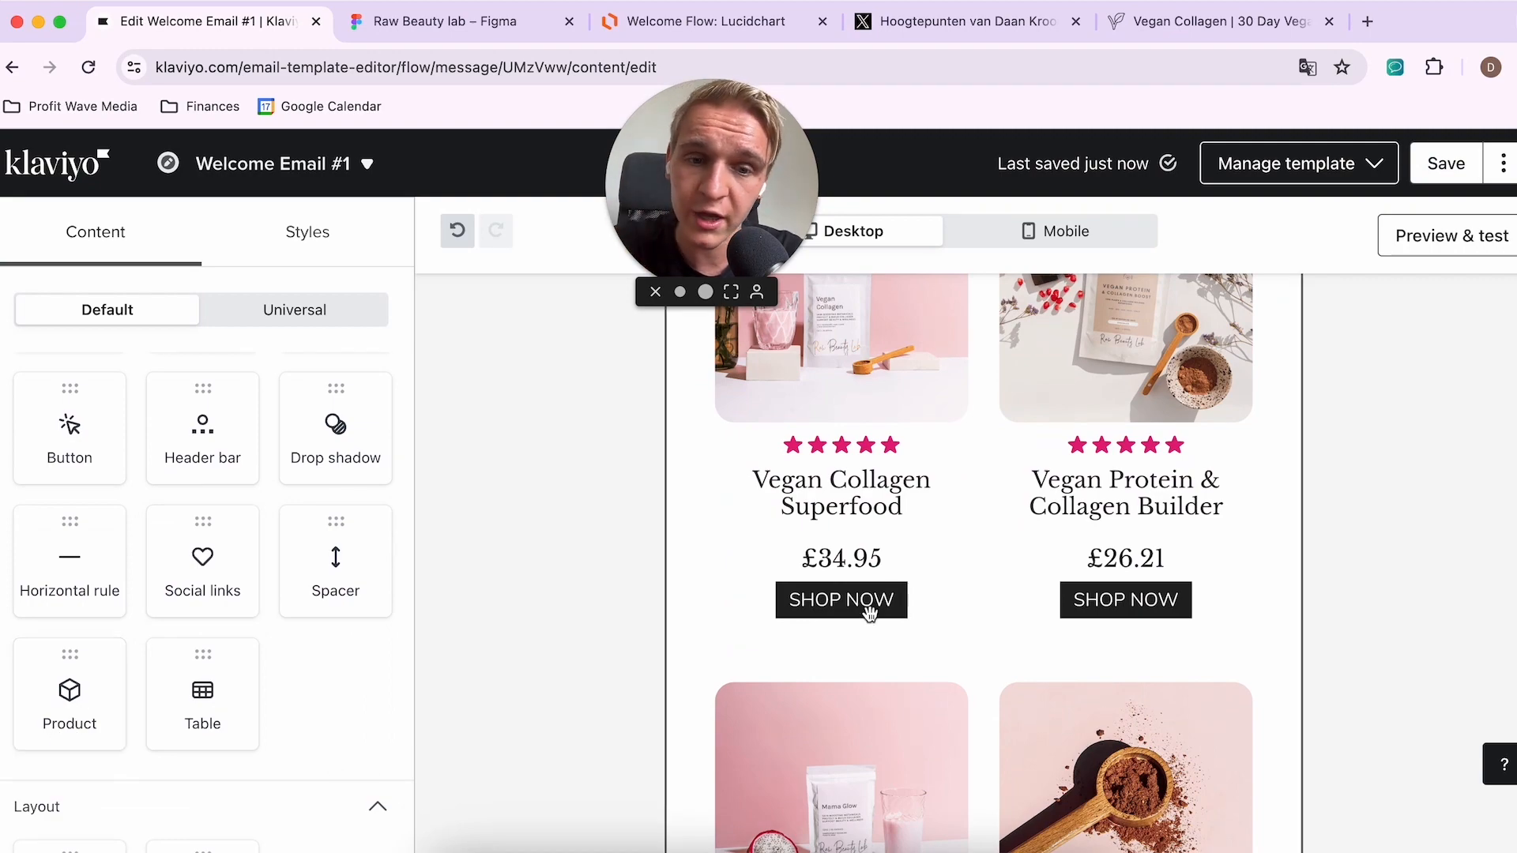
scroll(899, 577, "down", 20)
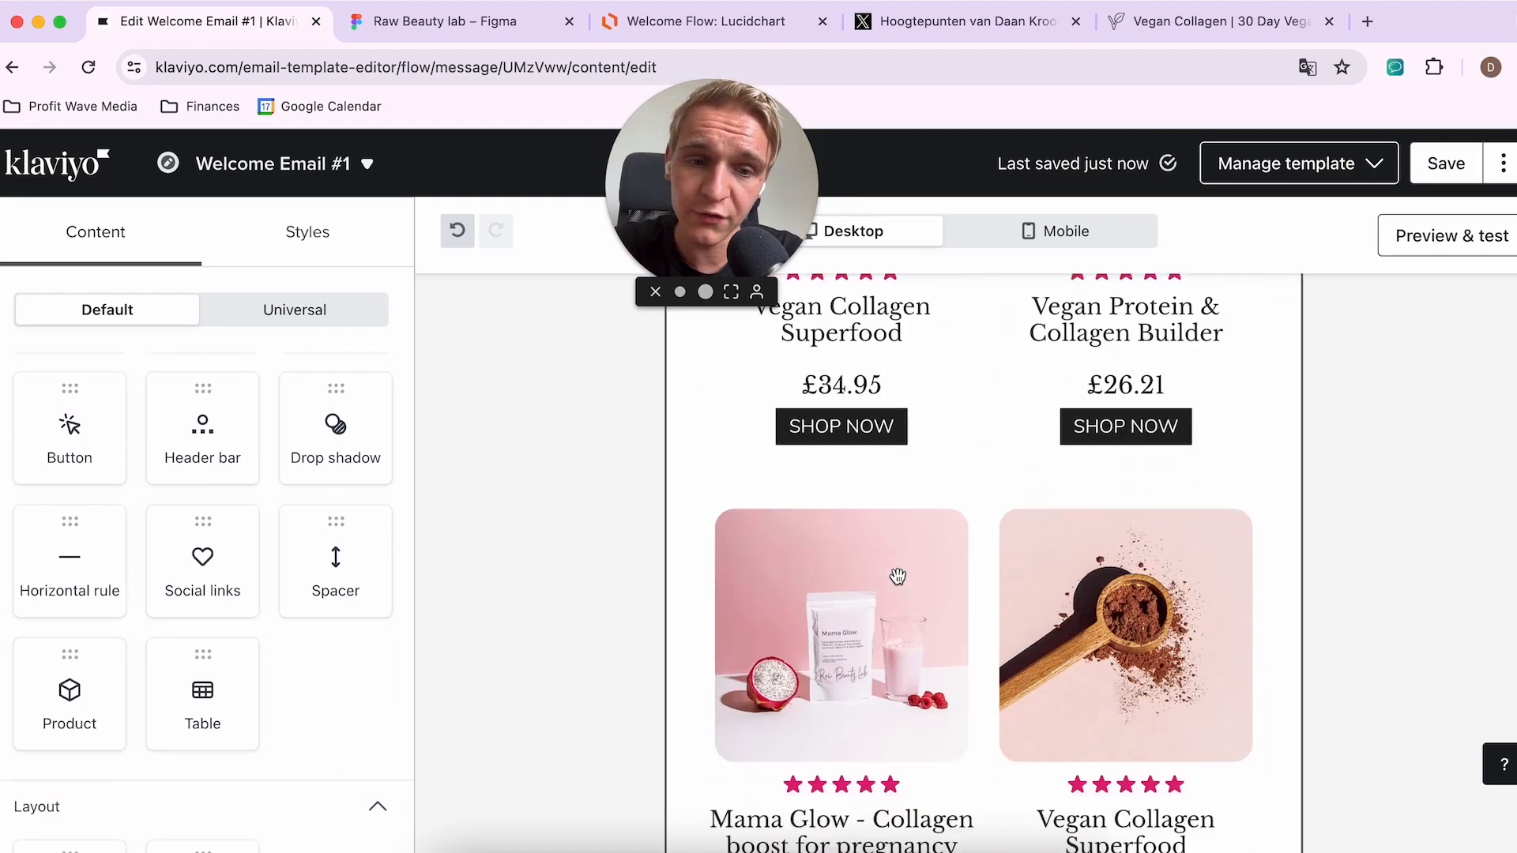
scroll(899, 576, "up", 20)
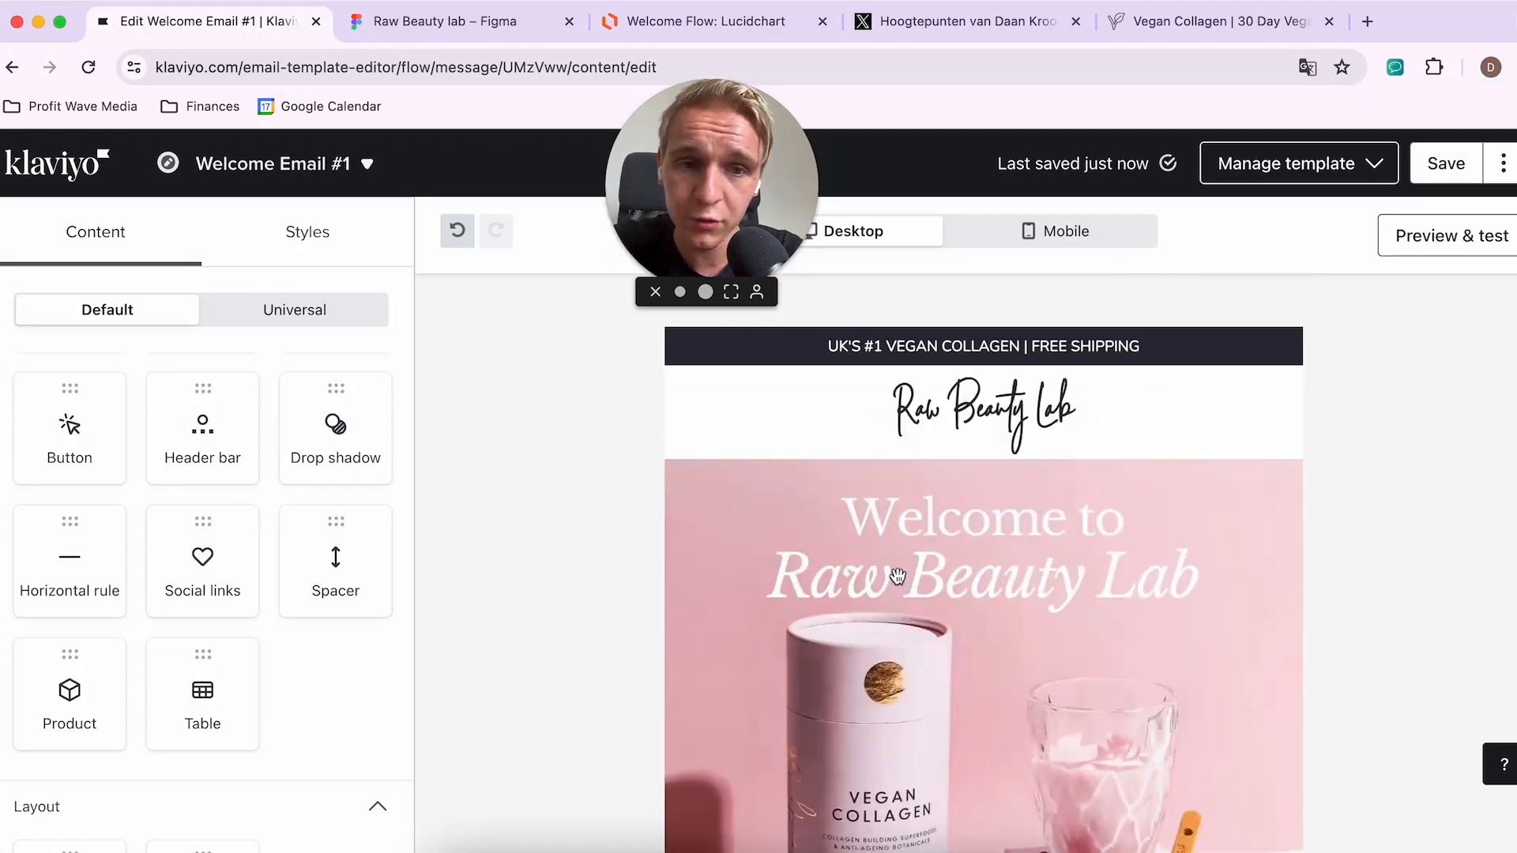
left_click(1023, 357)
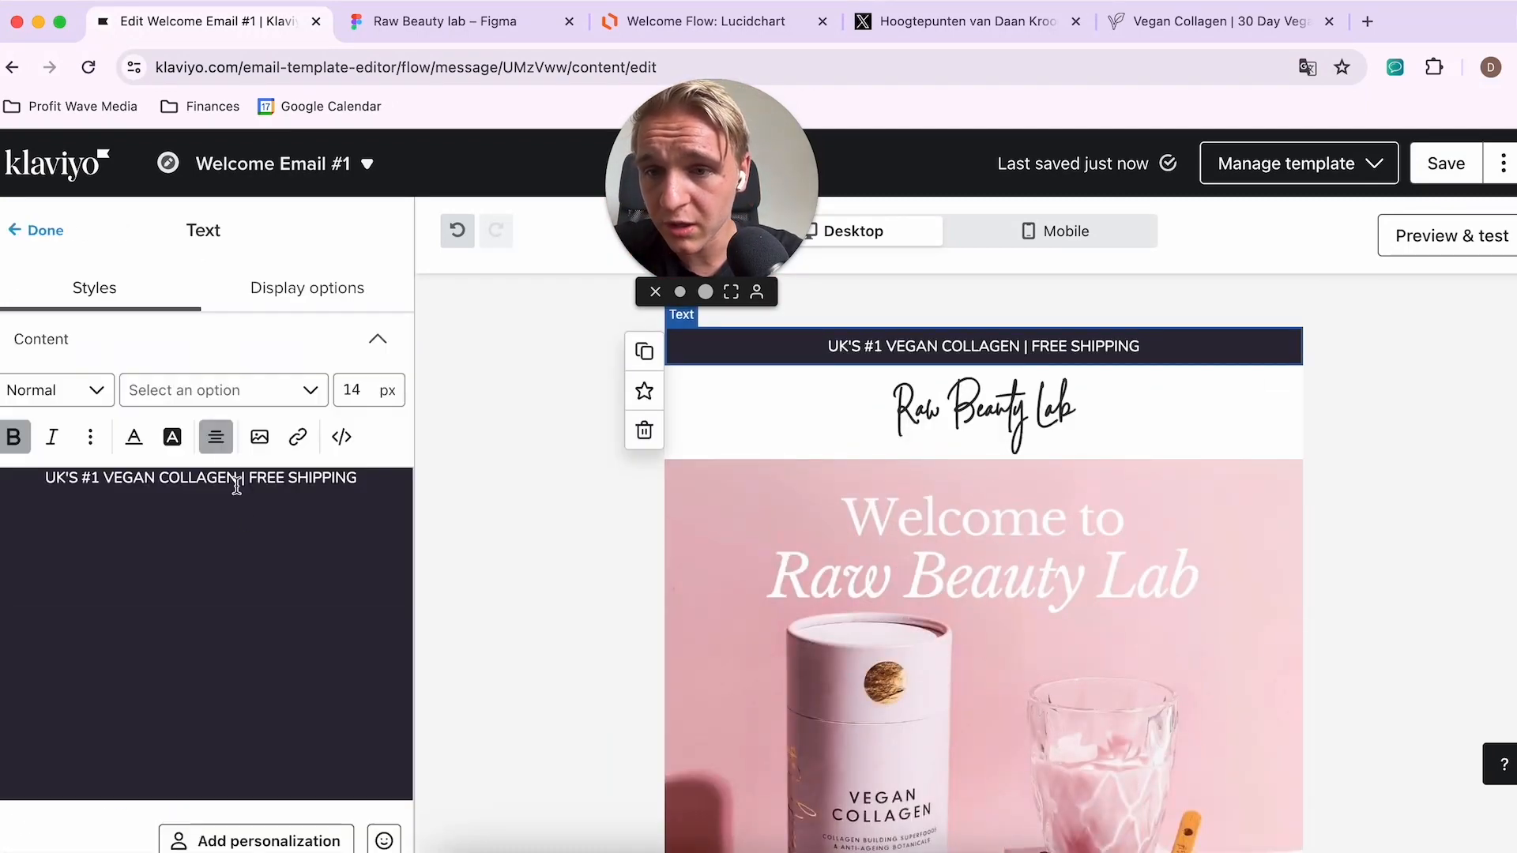
triple_click(221, 477)
left_click(298, 437)
key("super+v")
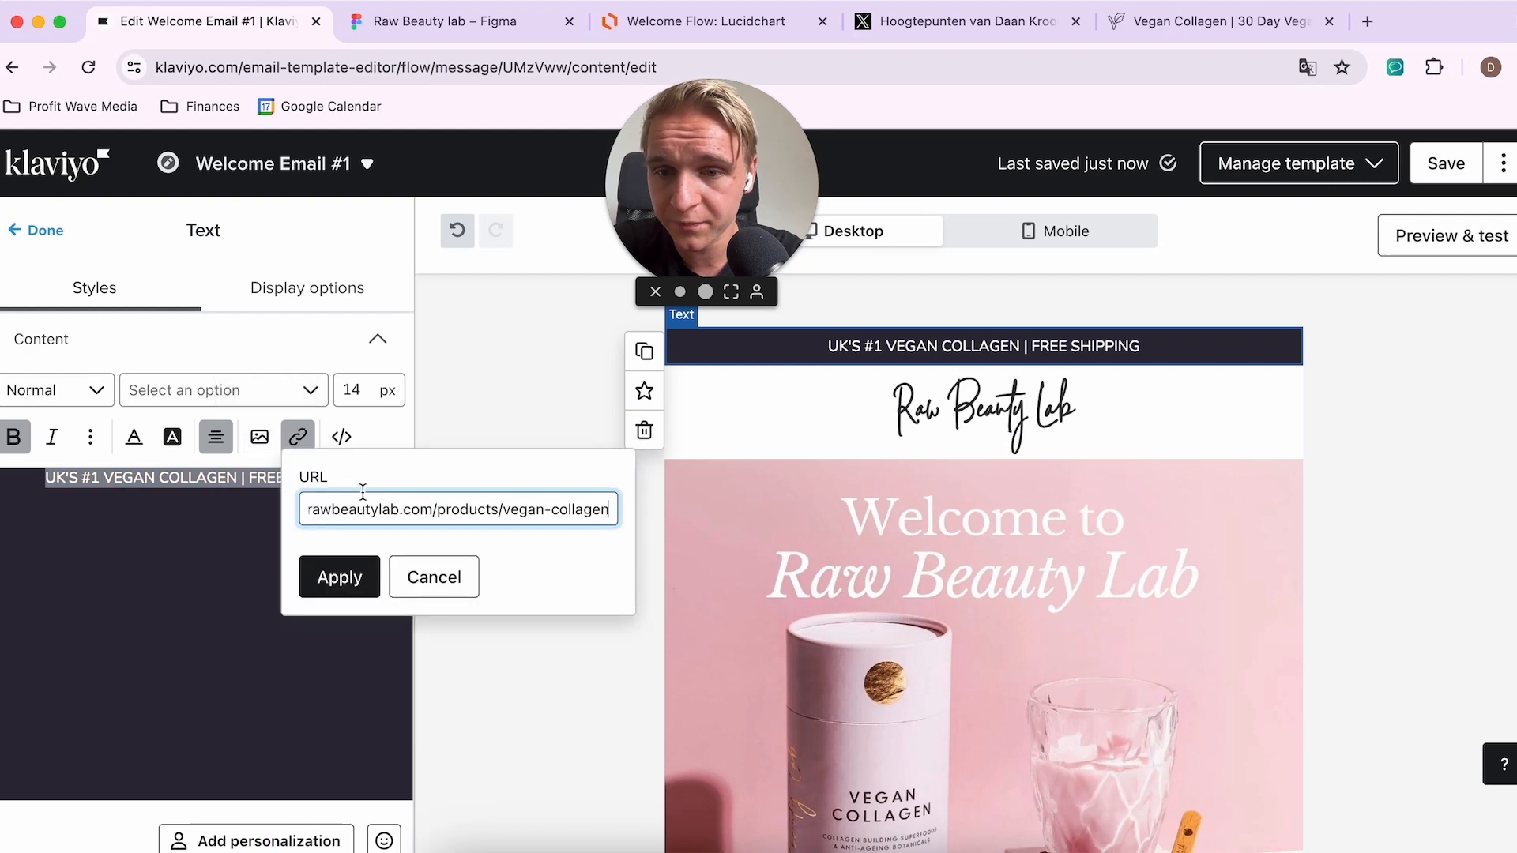
left_click(328, 583)
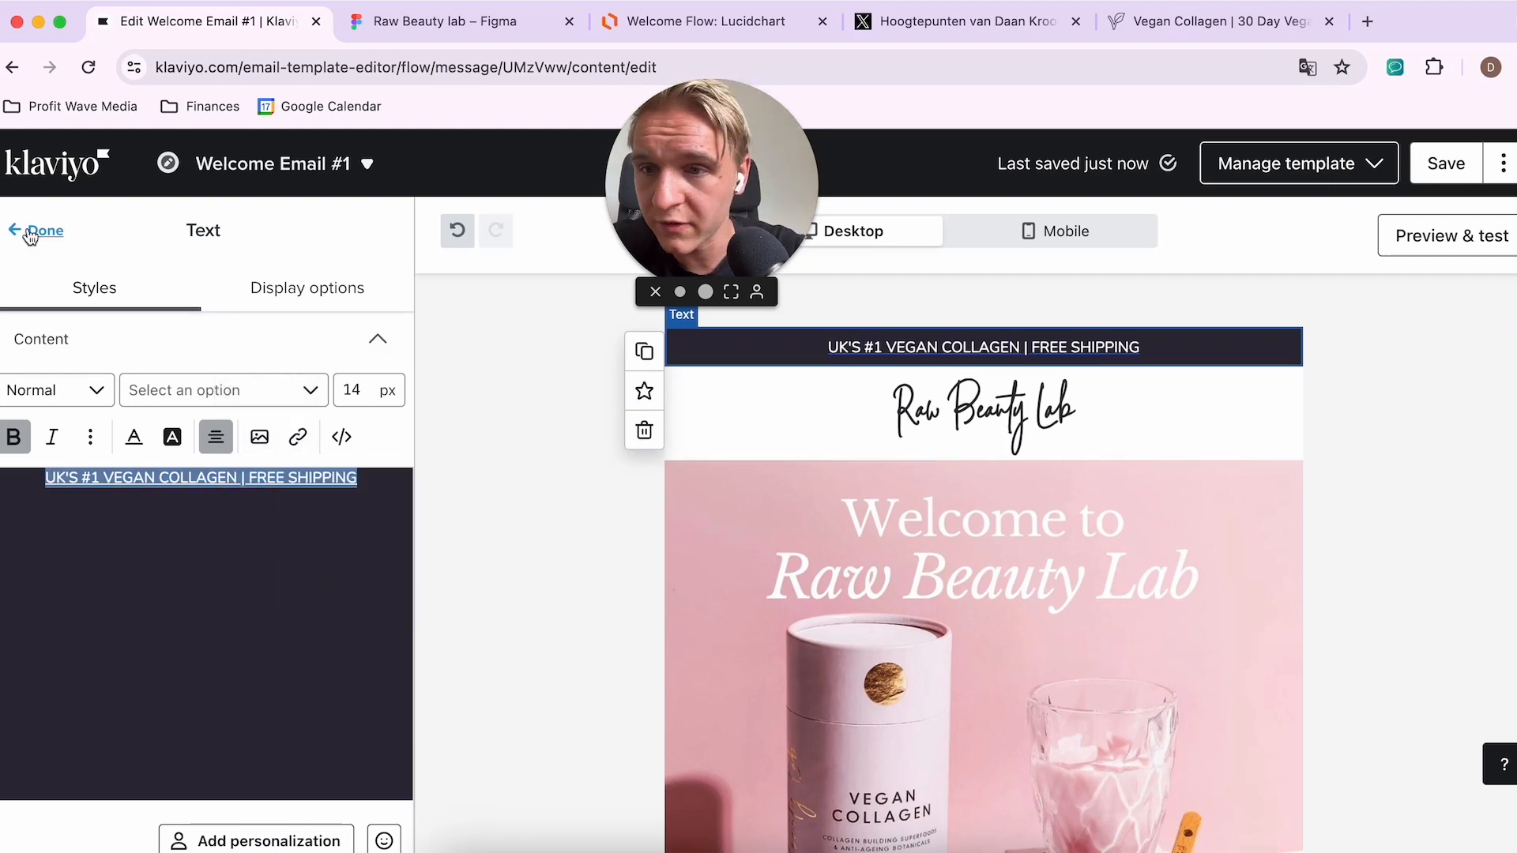
left_click(32, 230)
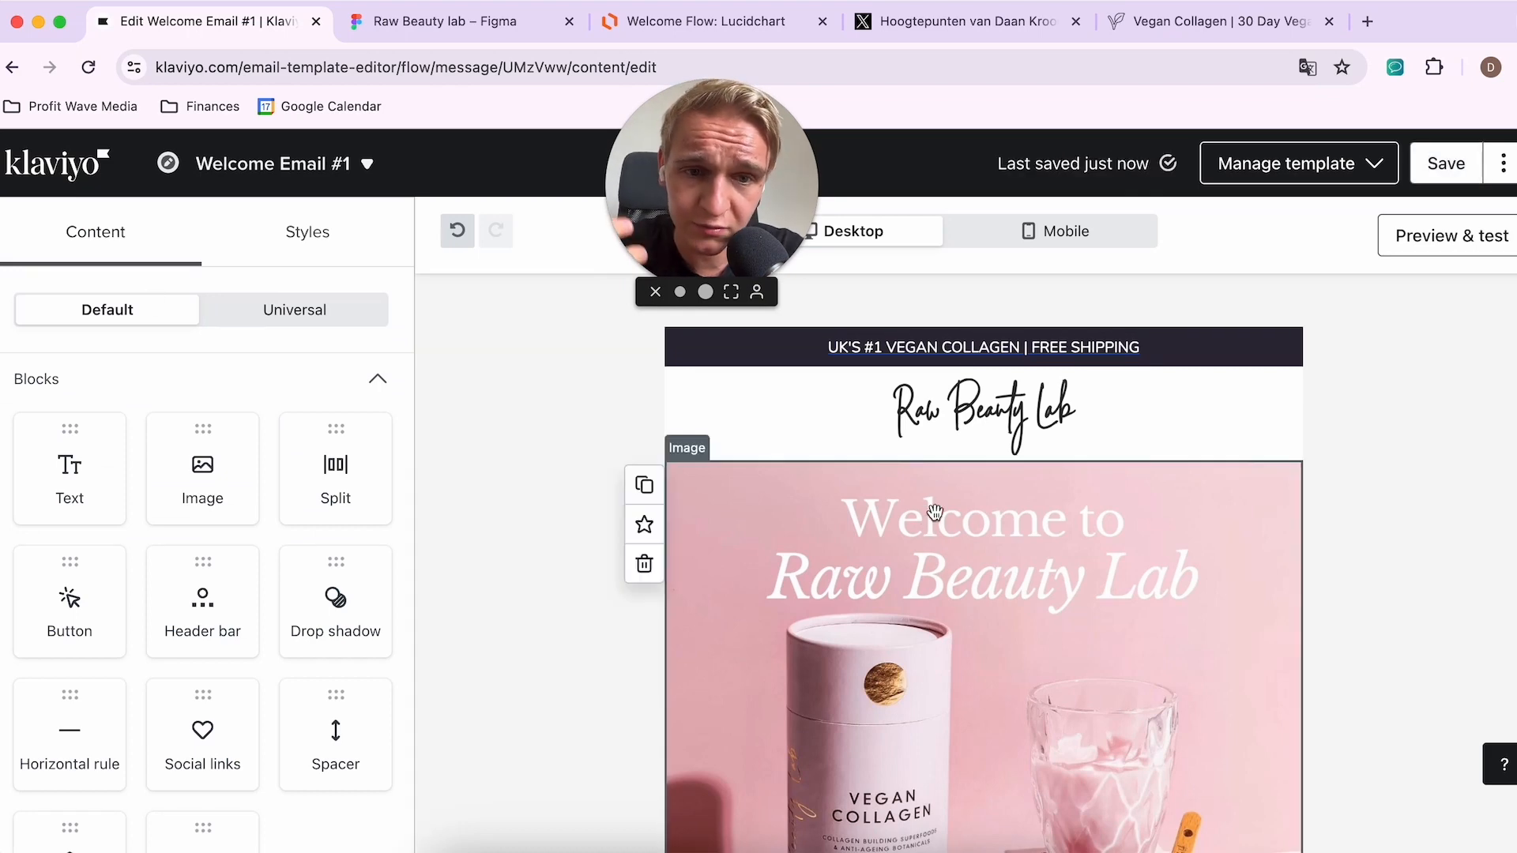
Step: Set the Raw Beauty Lab logo image's link address to the copied rawbeautylab.com/products/vegan-collagen URL
left_click(935, 423)
left_click(204, 792)
key("super+v")
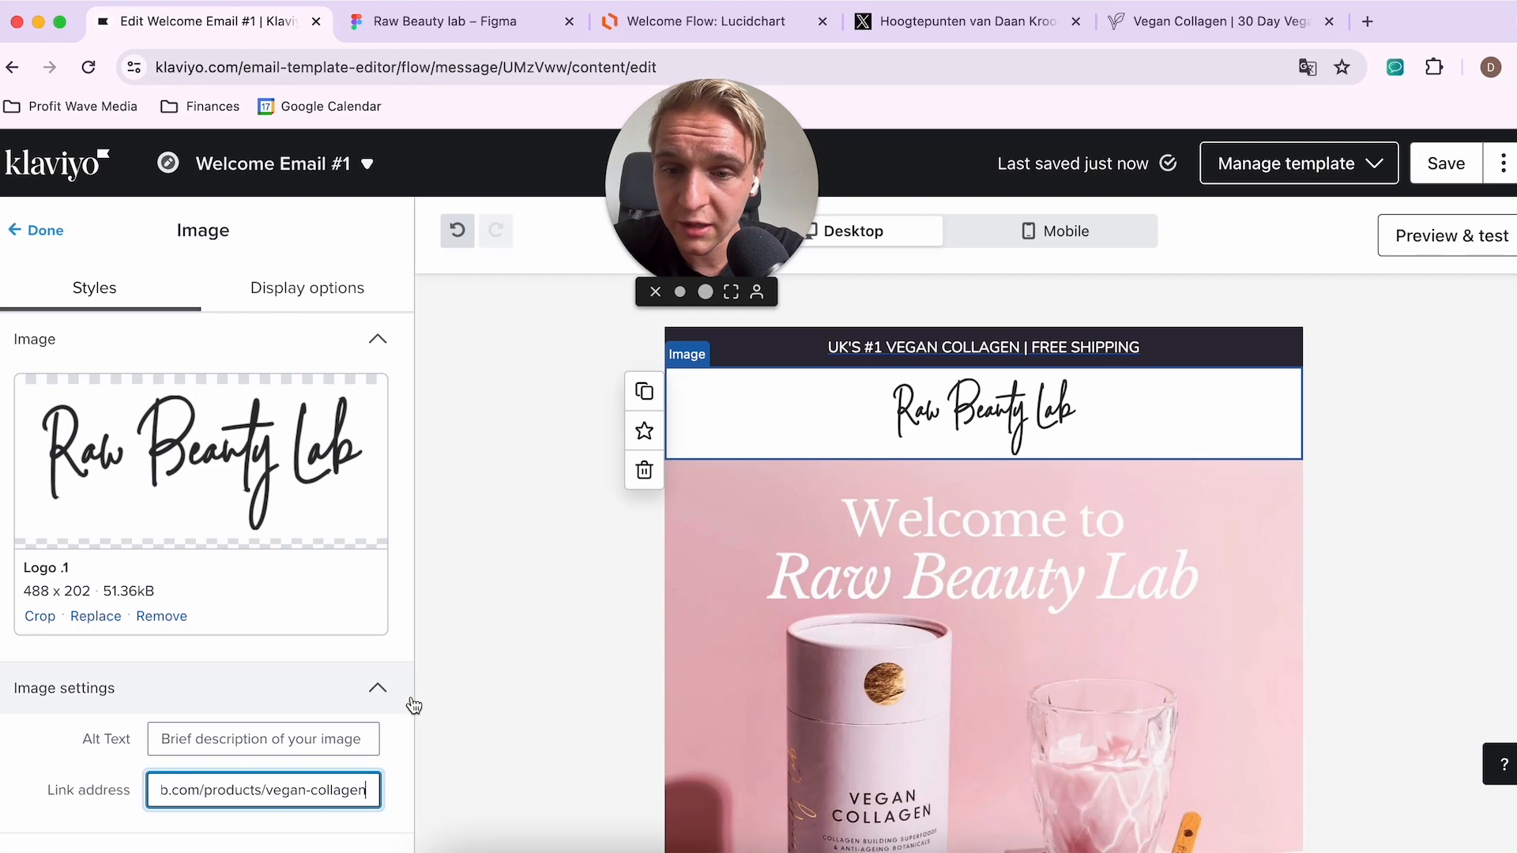
left_click(1457, 501)
Step: Examine the email's announcement text, logo and hero image in the desktop layout, including the 10% off call to action
scroll(1455, 503, "down", 1)
scroll(1455, 503, "up", 1)
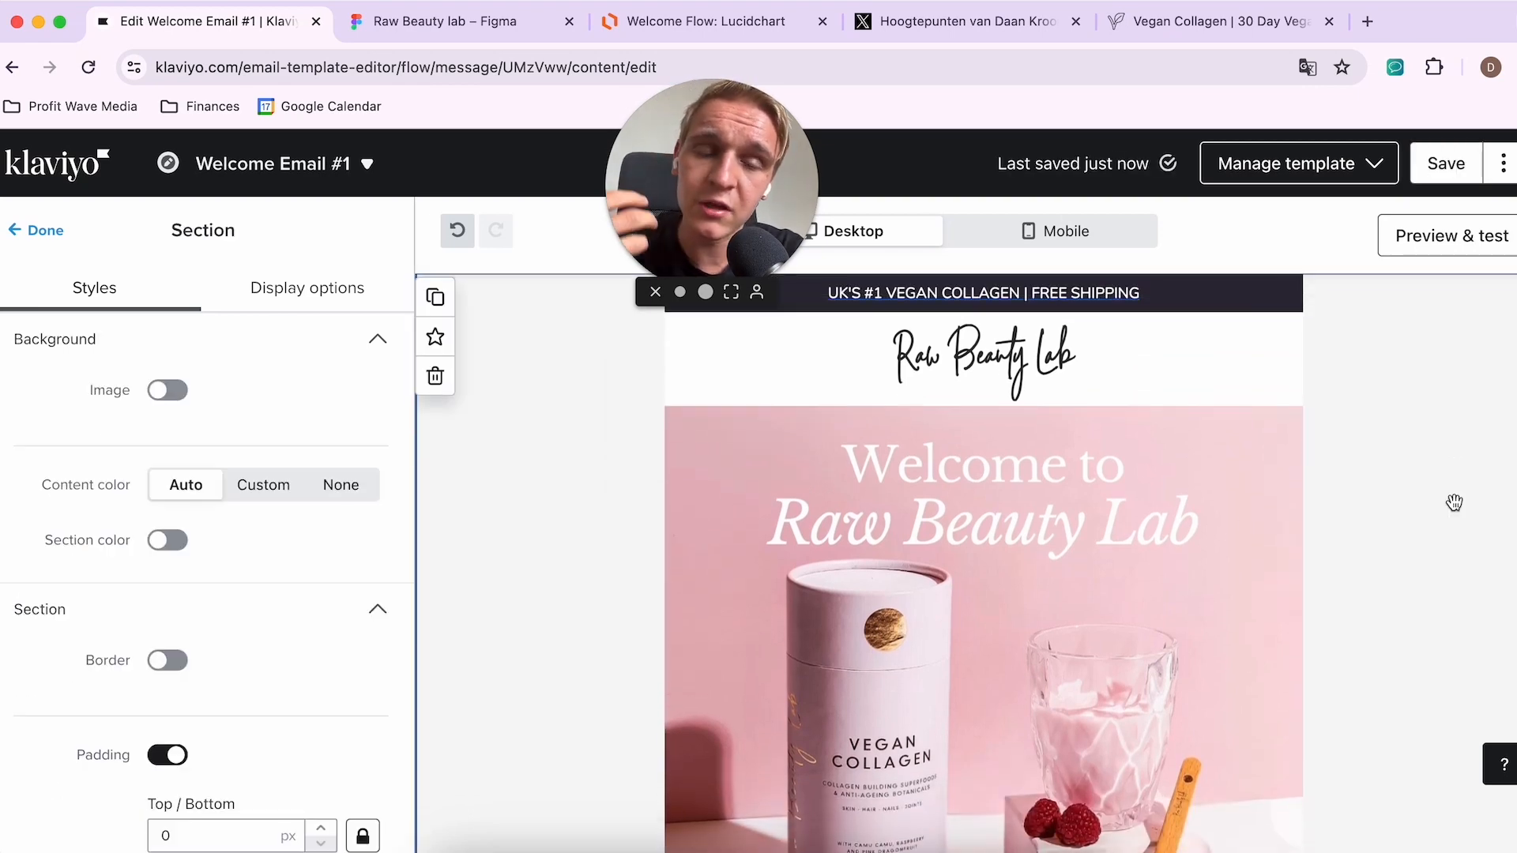
scroll(1035, 371, "down", 1)
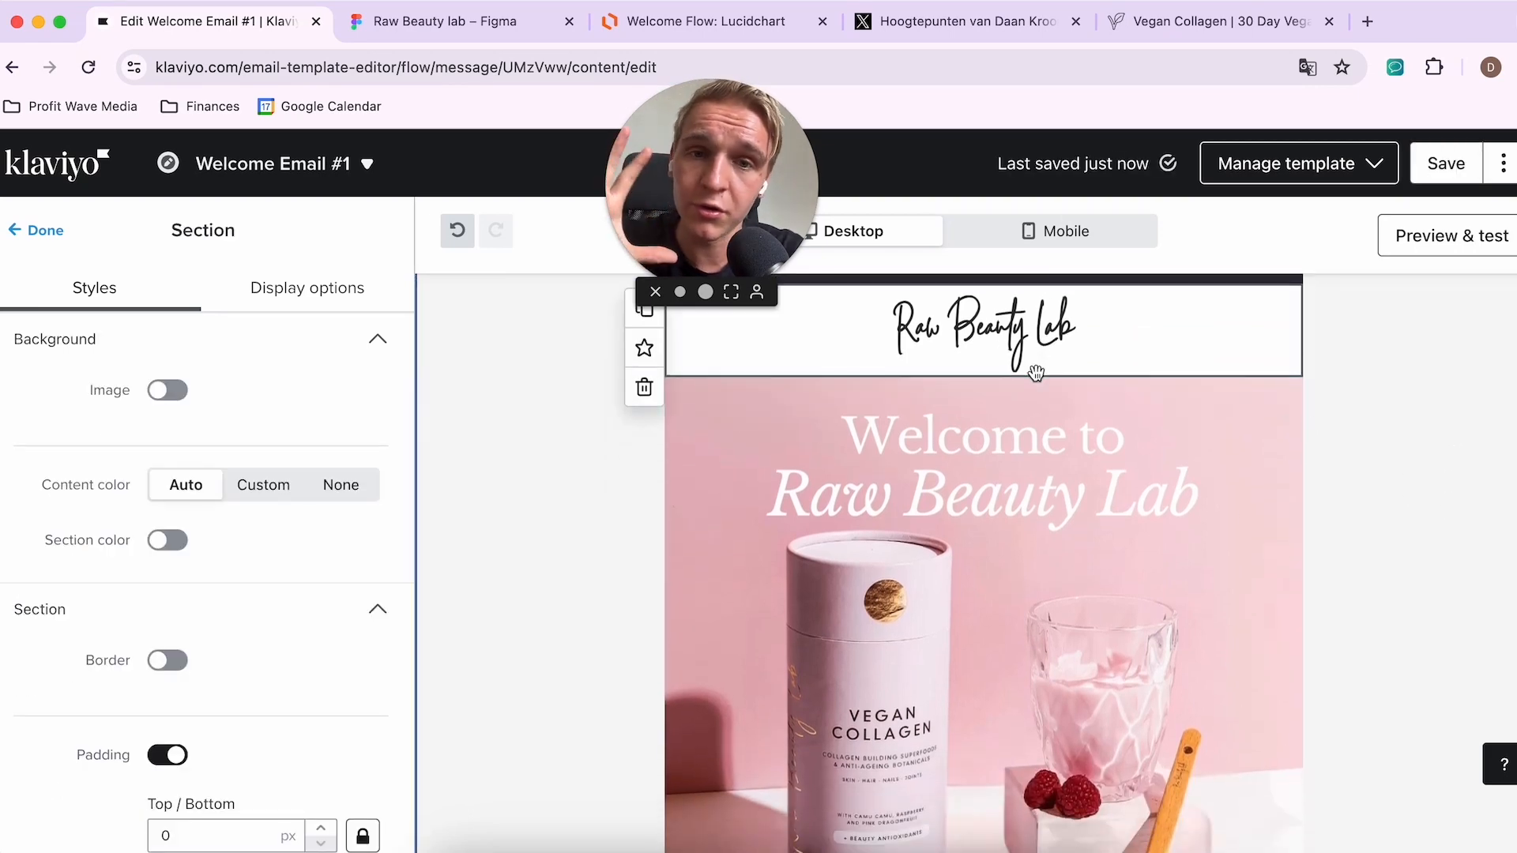
scroll(1036, 373, "down", 1)
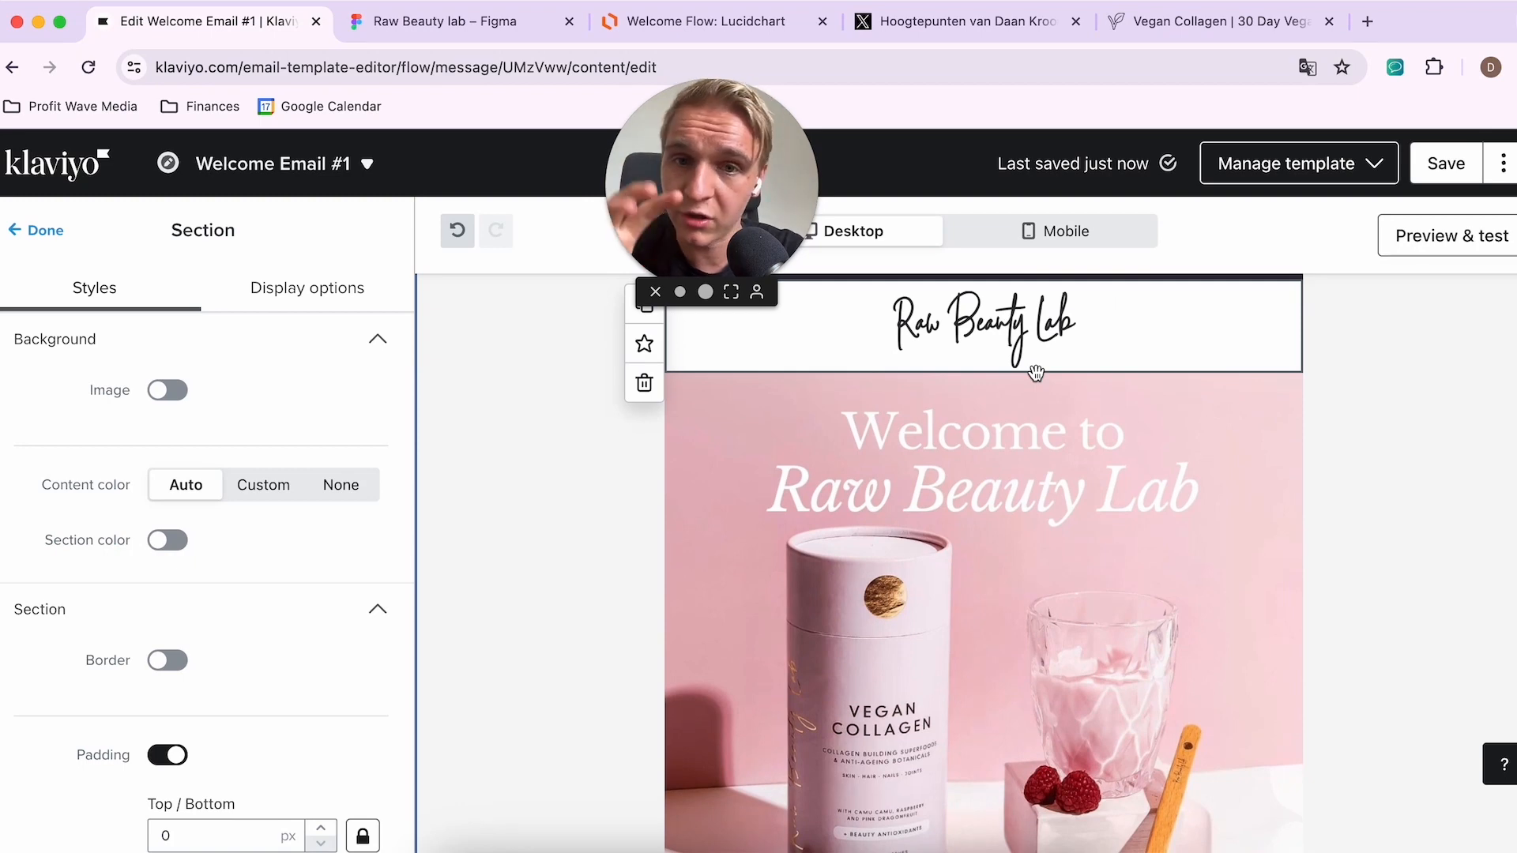
scroll(1036, 372, "up", 2)
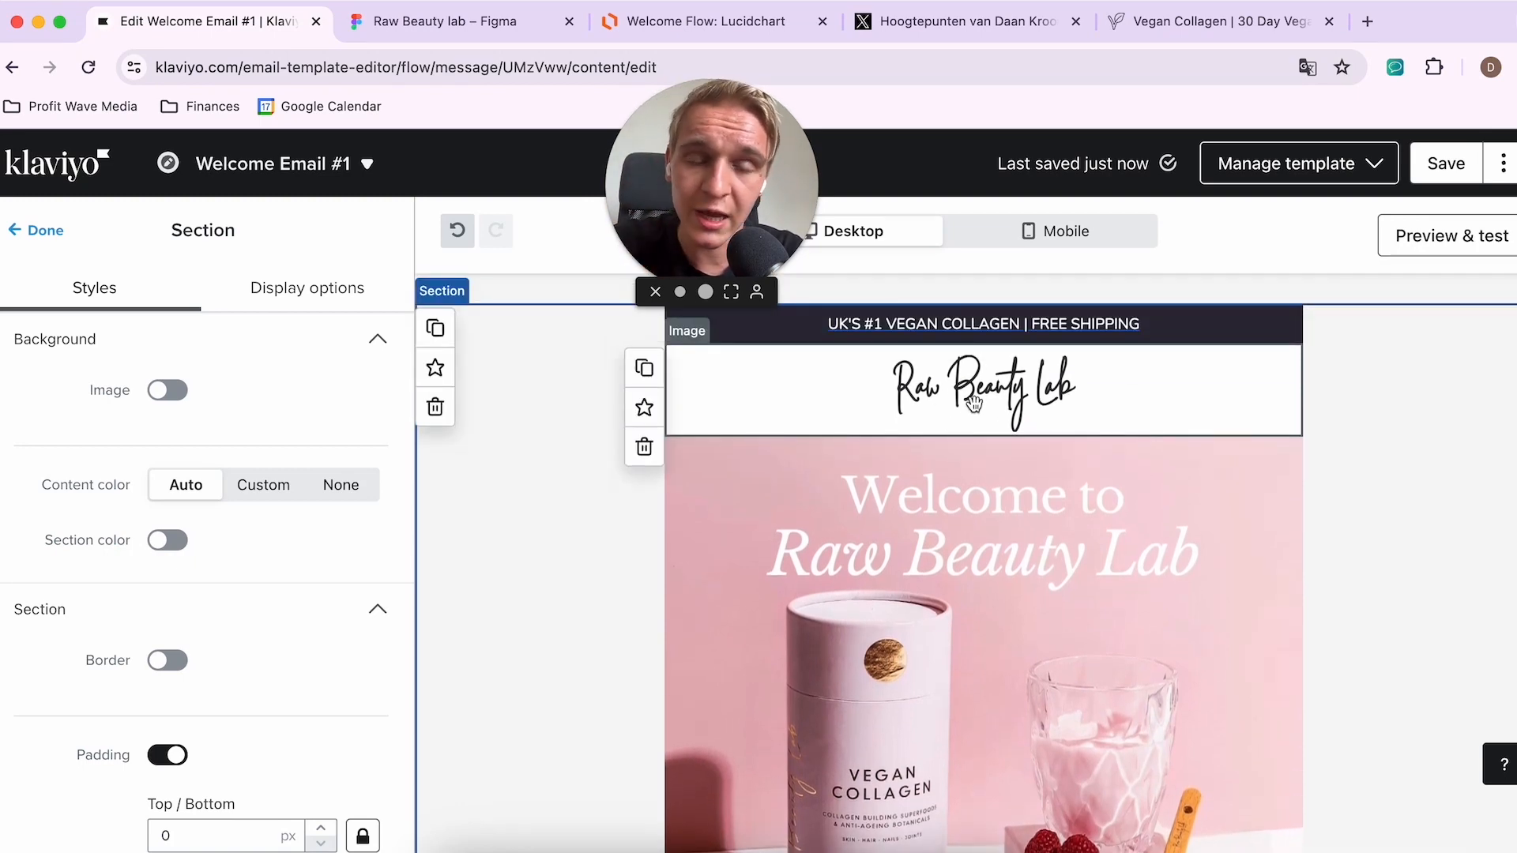
scroll(853, 360, "up", 1)
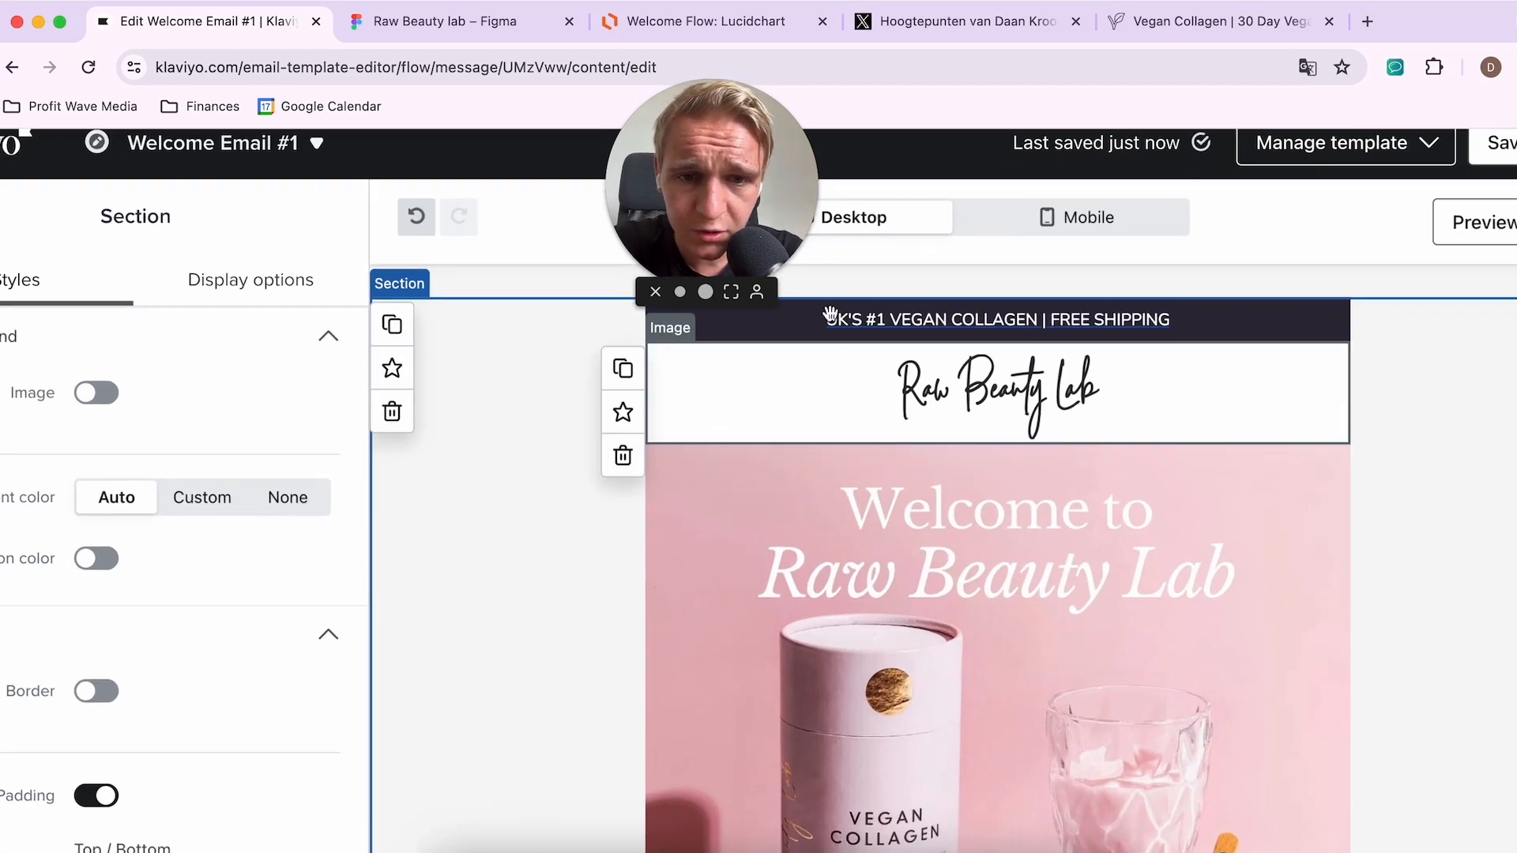
scroll(1206, 379, "down", 1)
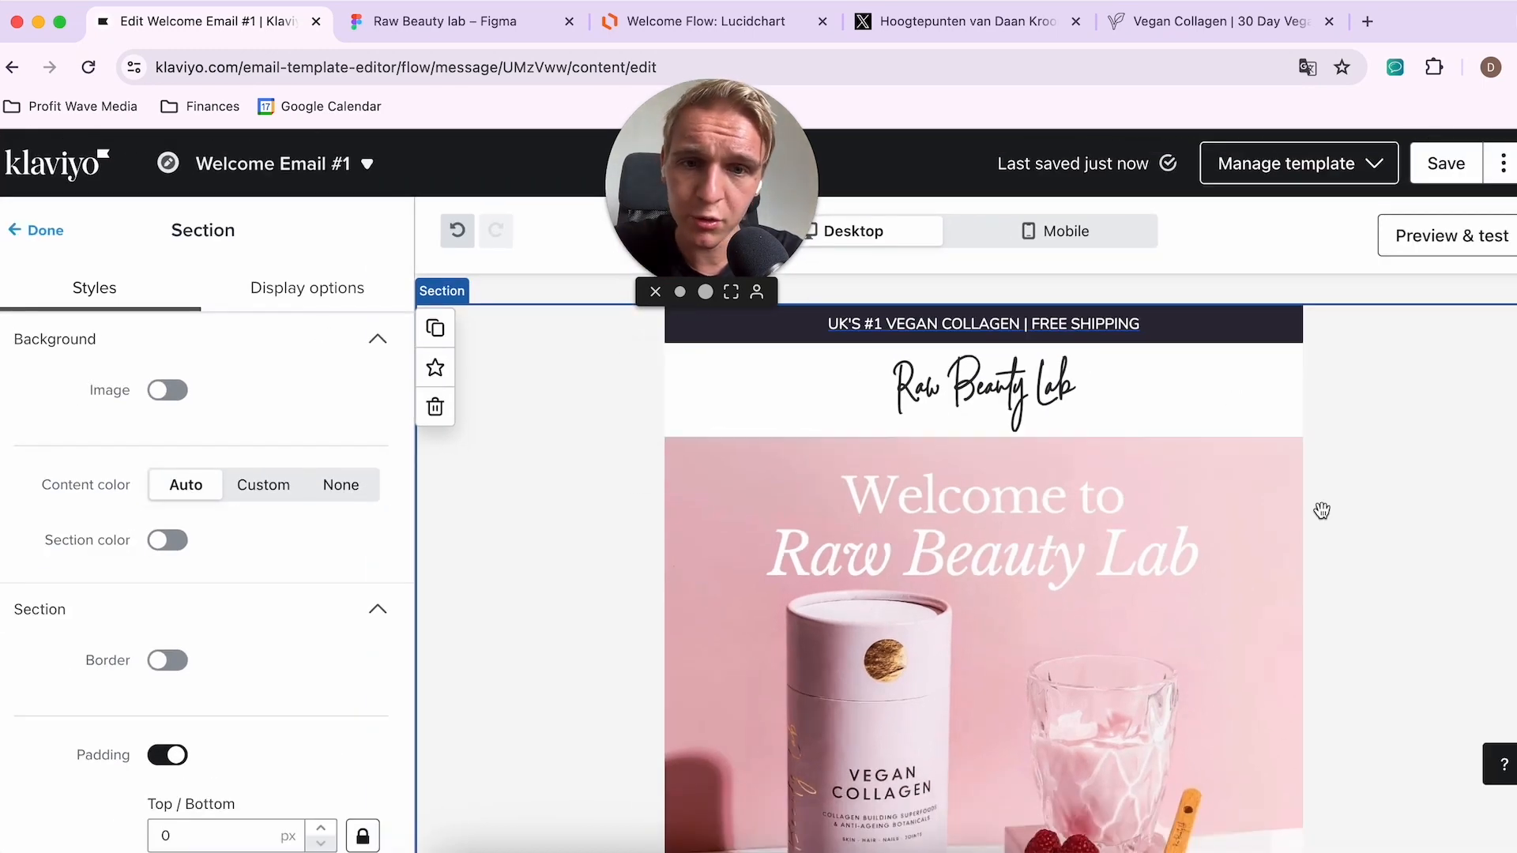
scroll(1320, 508, "down", 2)
scroll(1322, 510, "down", 3)
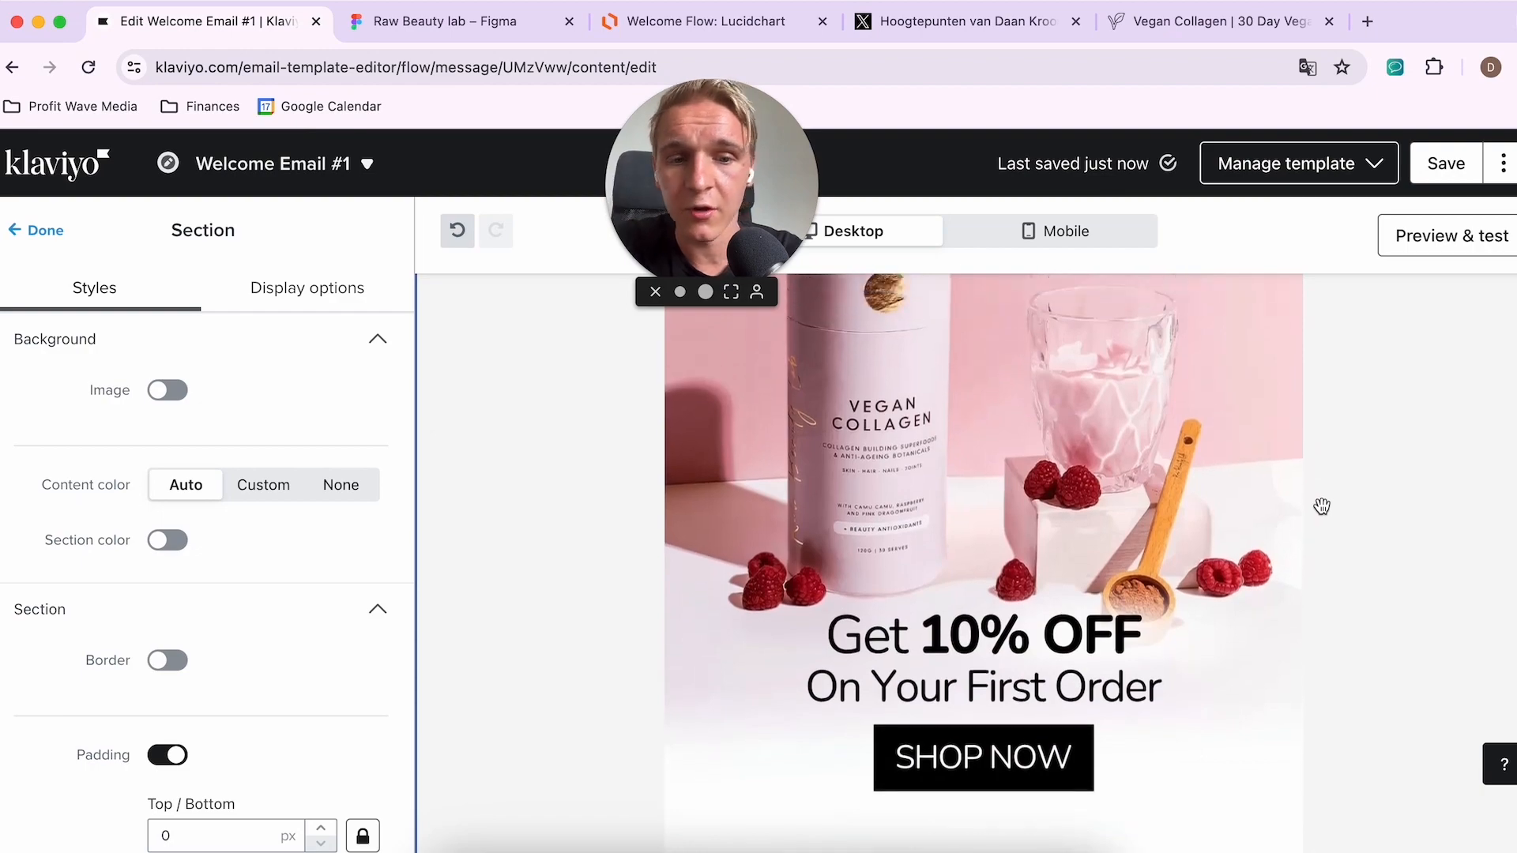
scroll(1321, 510, "down", 10)
scroll(1320, 501, "up", 15)
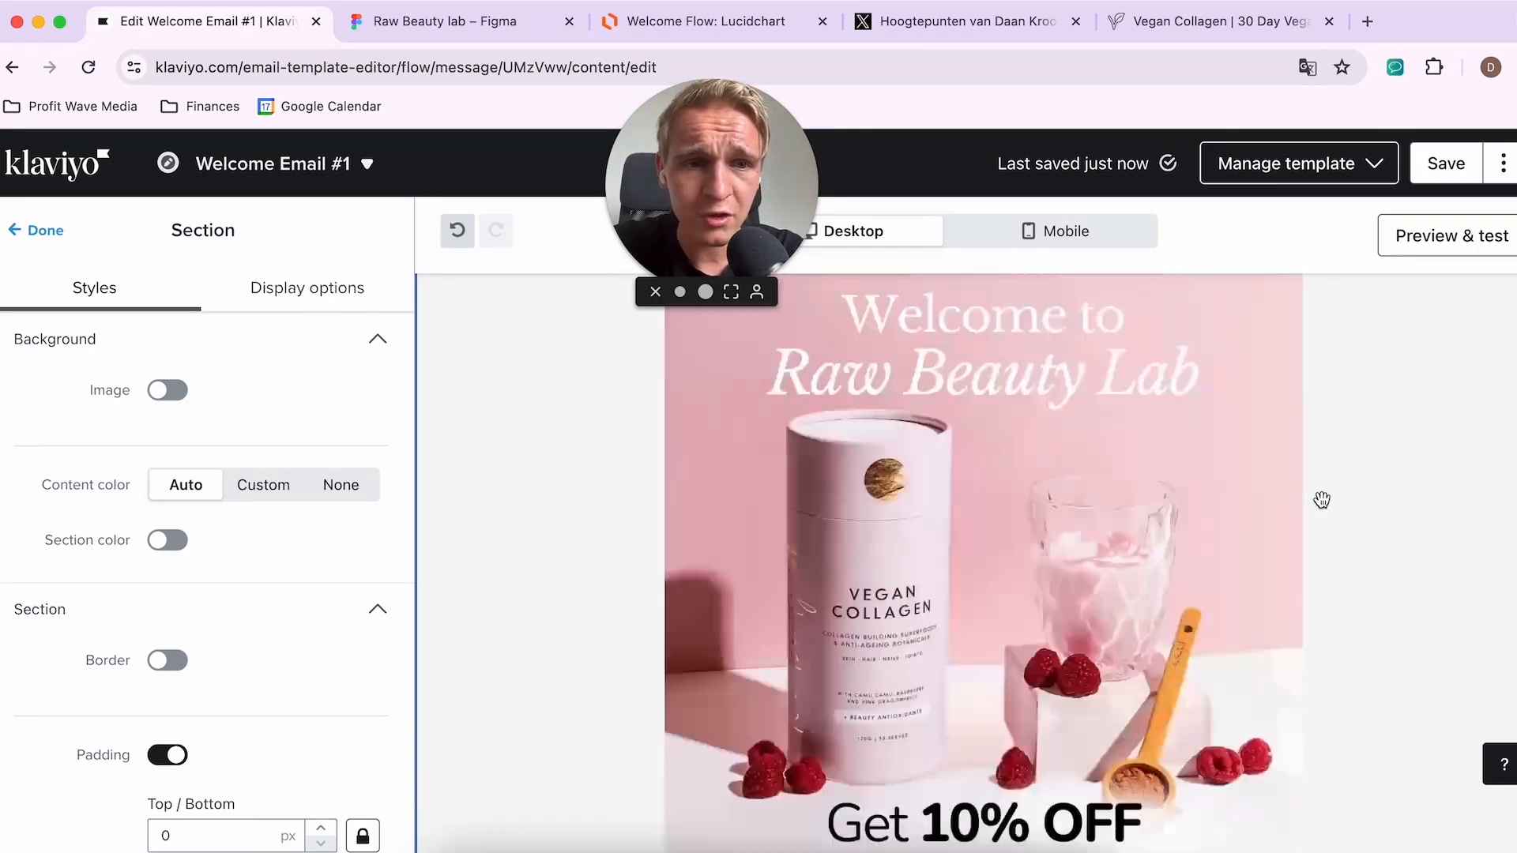
scroll(1321, 500, "up", 3)
Step: Preview the email in mobile view and check its header, hero image and discount code section
left_click(1051, 230)
scroll(1037, 481, "down", 10)
scroll(1037, 478, "up", 7)
scroll(1037, 477, "up", 3)
scroll(1037, 475, "down", 4)
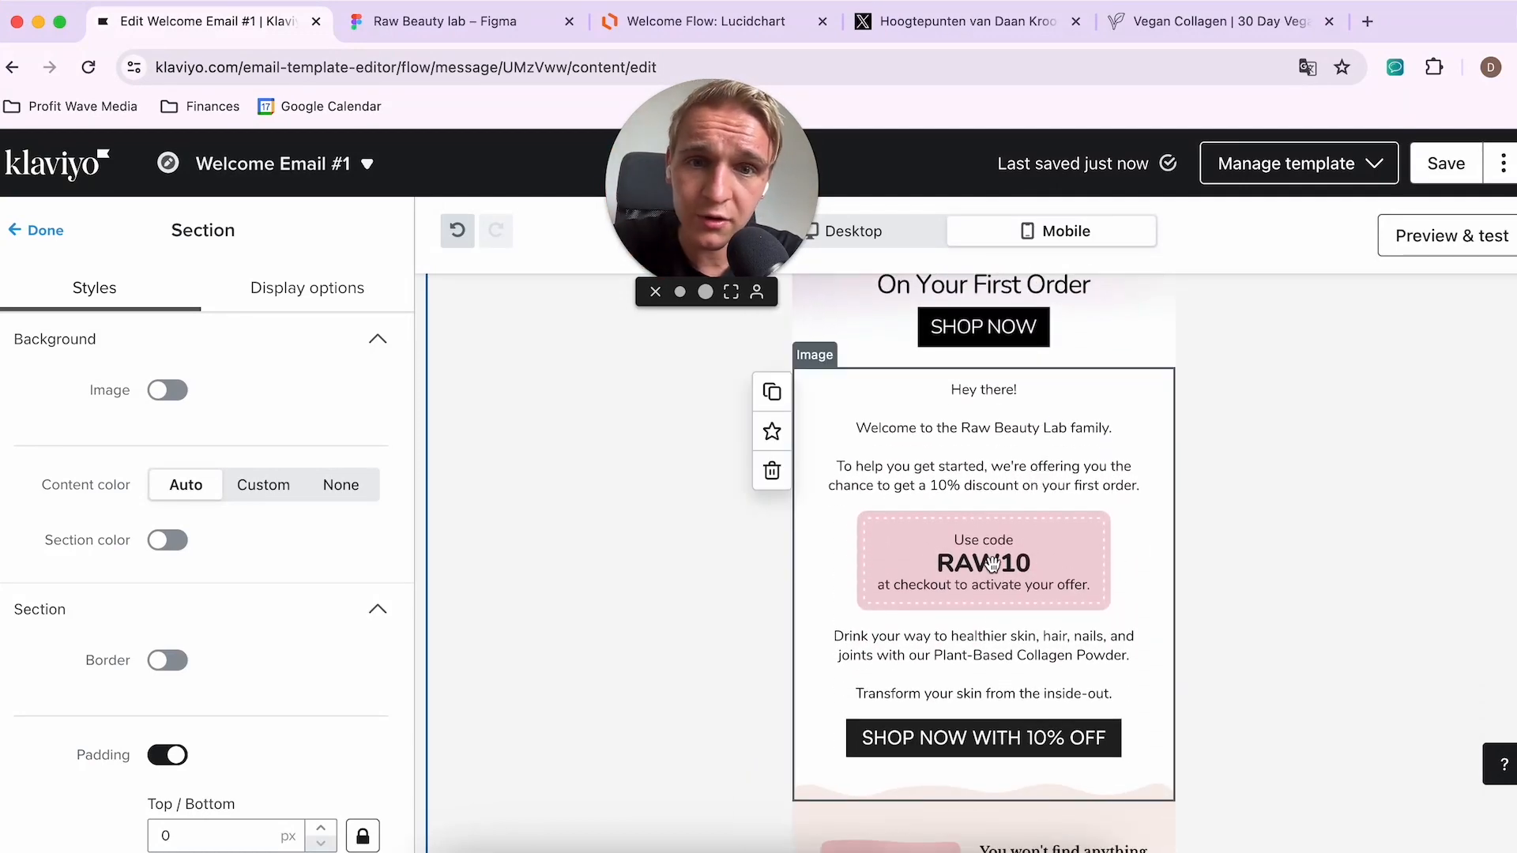
scroll(992, 564, "up", 5)
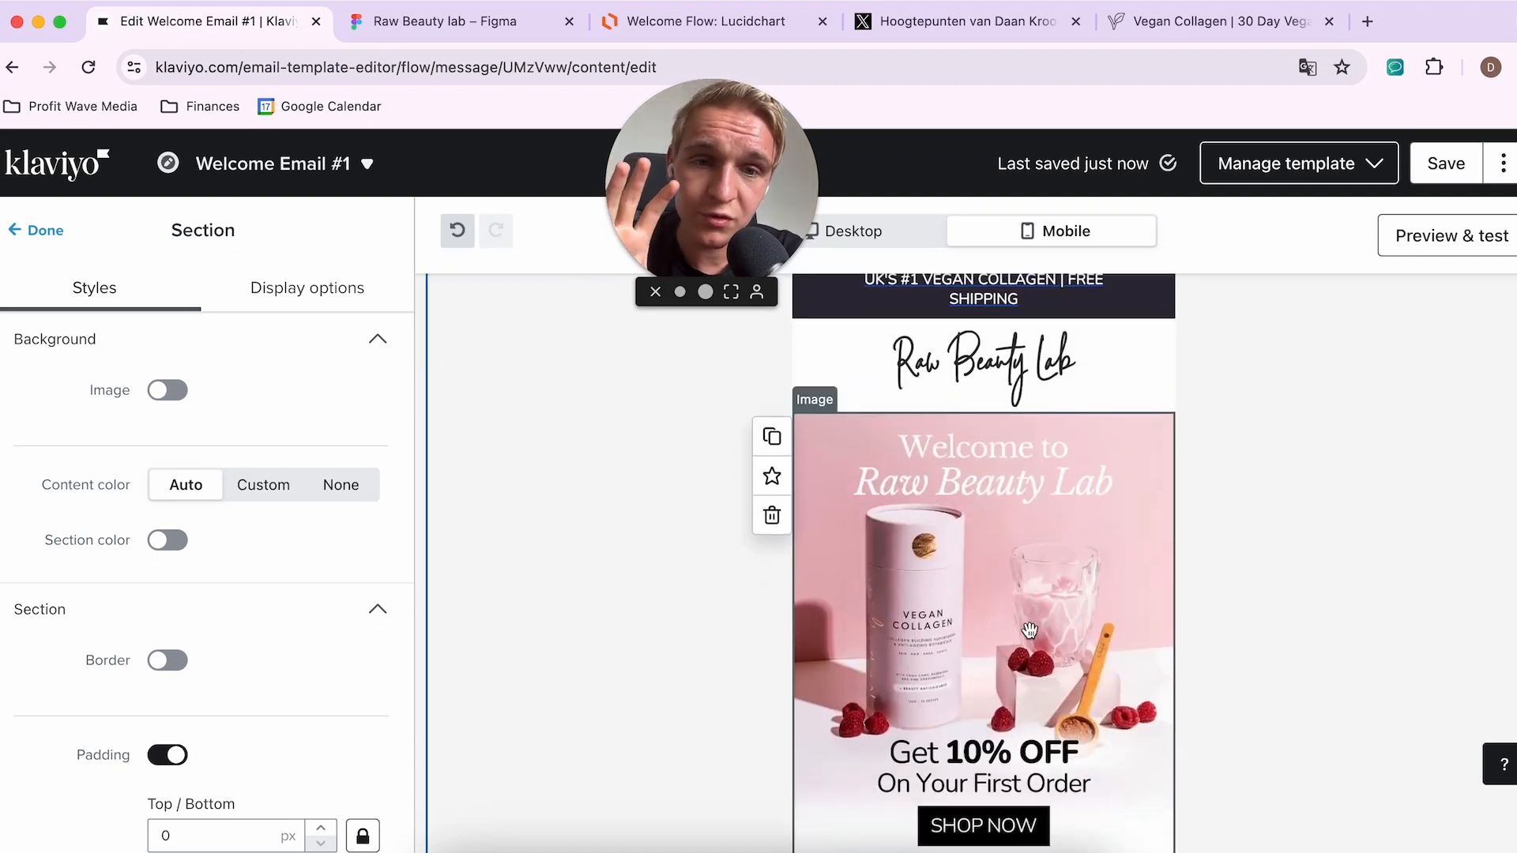
scroll(949, 420, "down", 3)
Step: Switch to the Raw Beauty lab file in Figma and find the annotated before-and-after email comparison
left_click(446, 22)
scroll(916, 461, "up", 6)
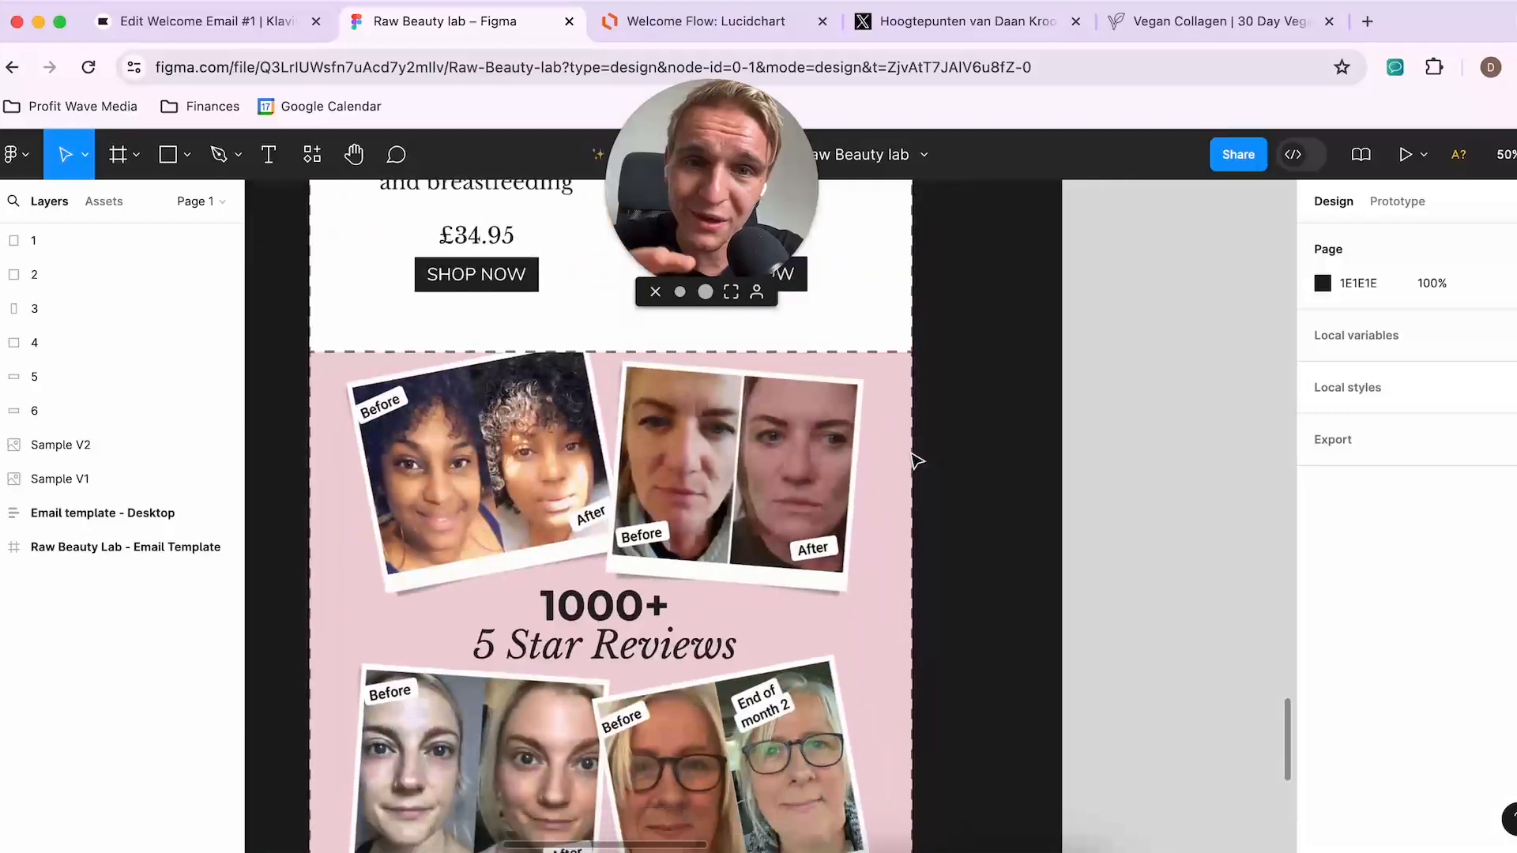
scroll(915, 460, "down", 5)
scroll(913, 462, "right", 4)
scroll(913, 461, "up", 4)
scroll(904, 481, "down", 1)
scroll(889, 498, "down", 2)
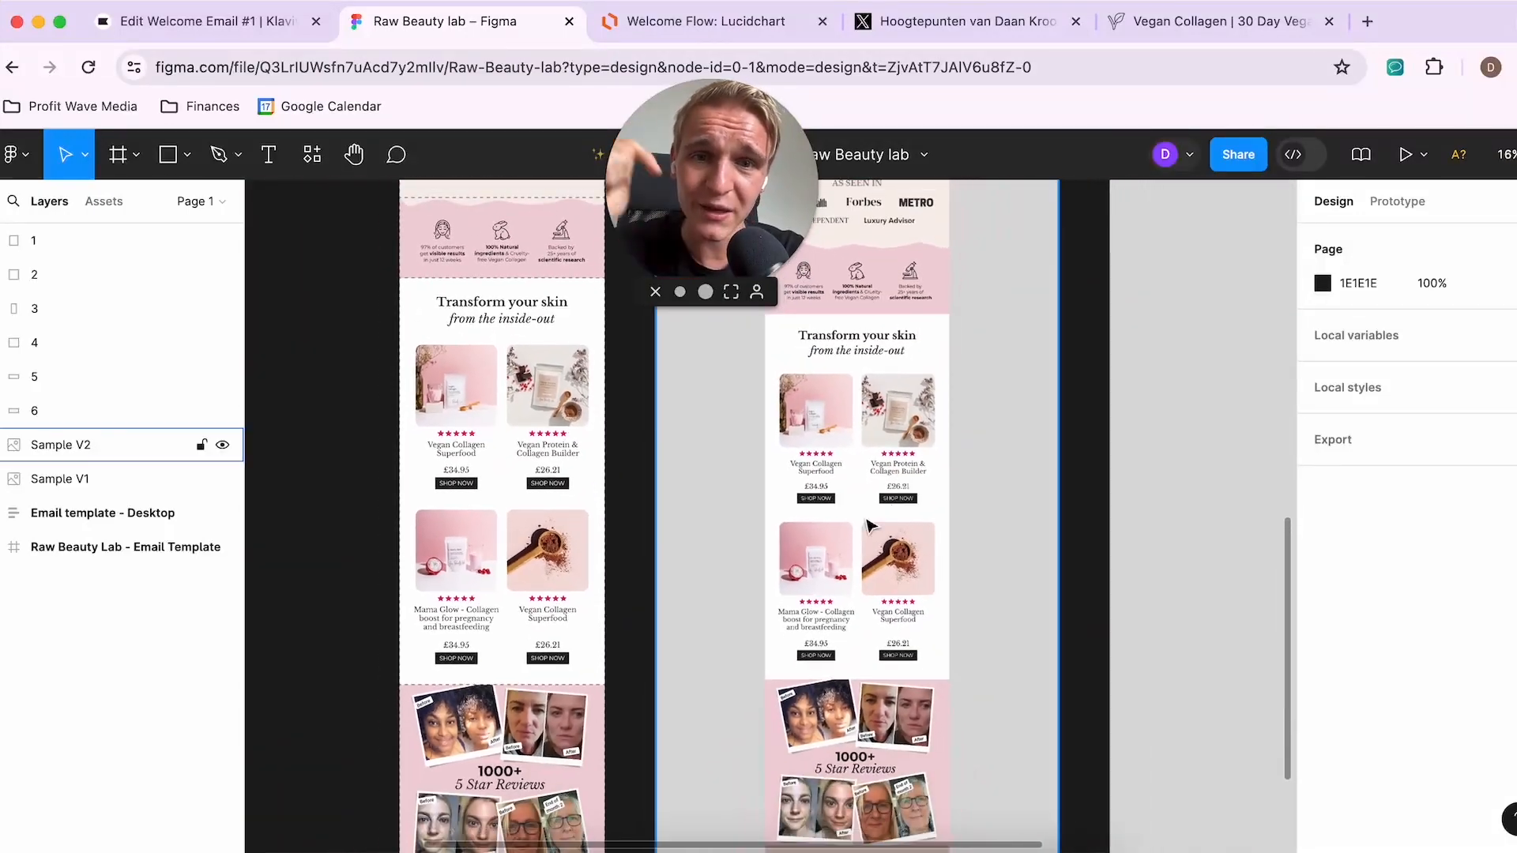
scroll(874, 514, "down", 4)
scroll(864, 532, "right", 4)
scroll(863, 532, "up", 2)
scroll(921, 608, "up", 5)
scroll(921, 608, "left", 2)
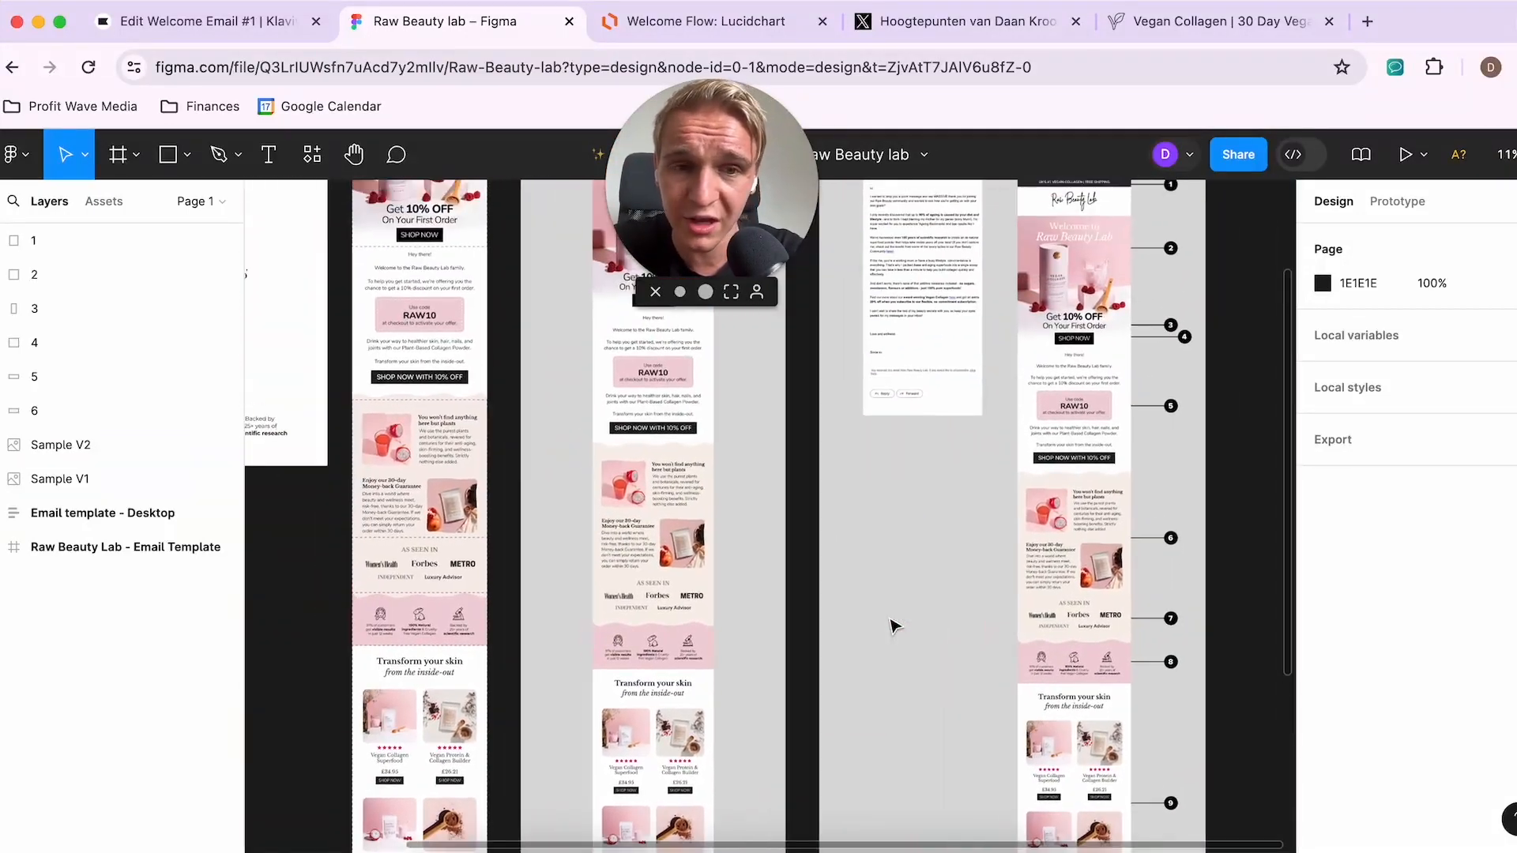
scroll(898, 613, "right", 4)
scroll(893, 613, "up", 2)
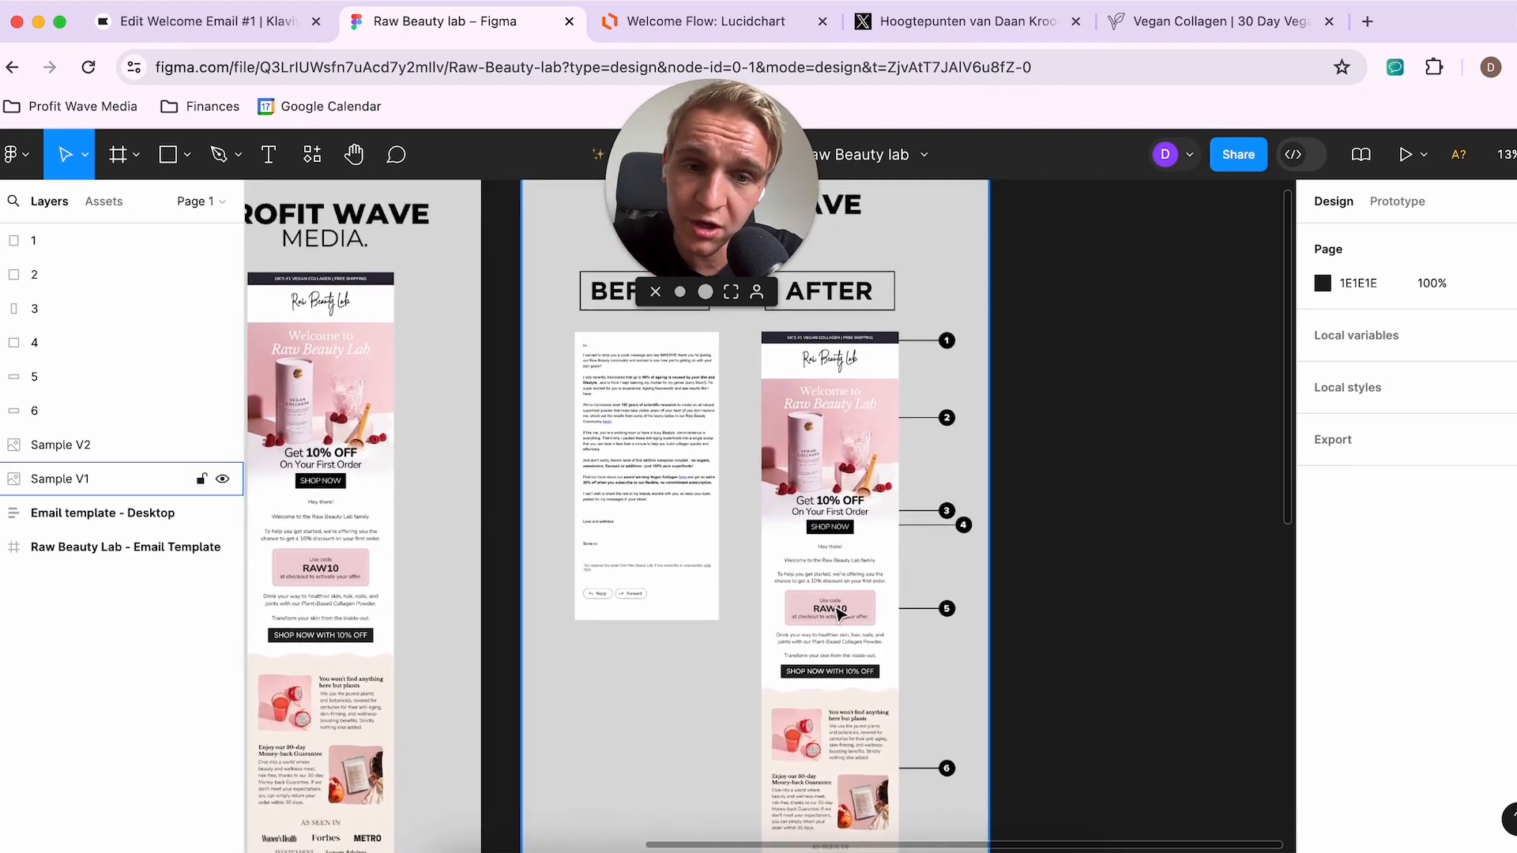
Step: Review the numbered sections of the After email design, from the header down to the reviews and footer
scroll(602, 545, "up", 4)
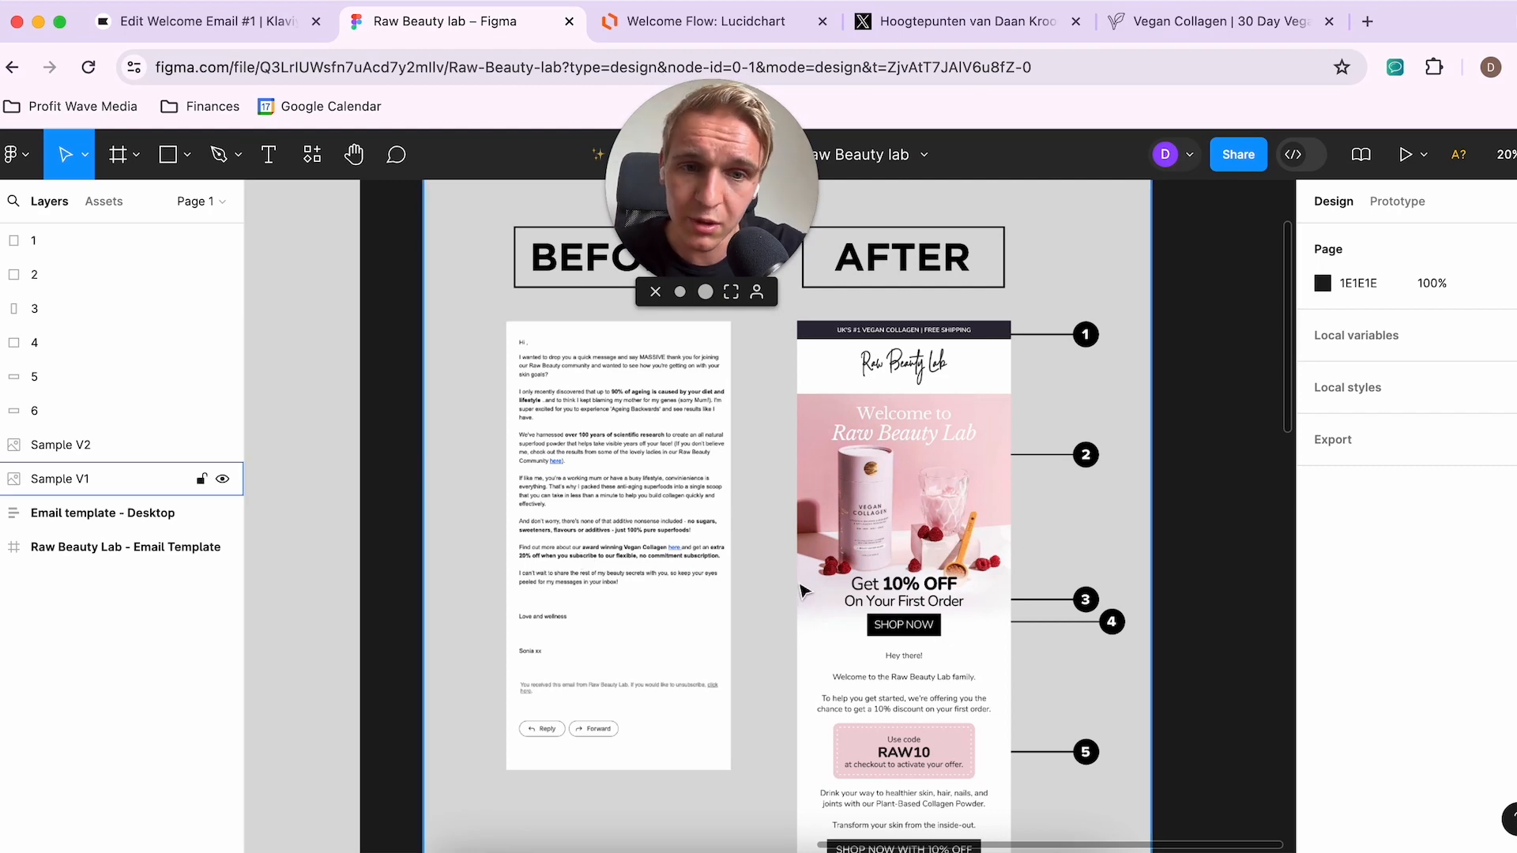
scroll(1027, 411, "down", 3)
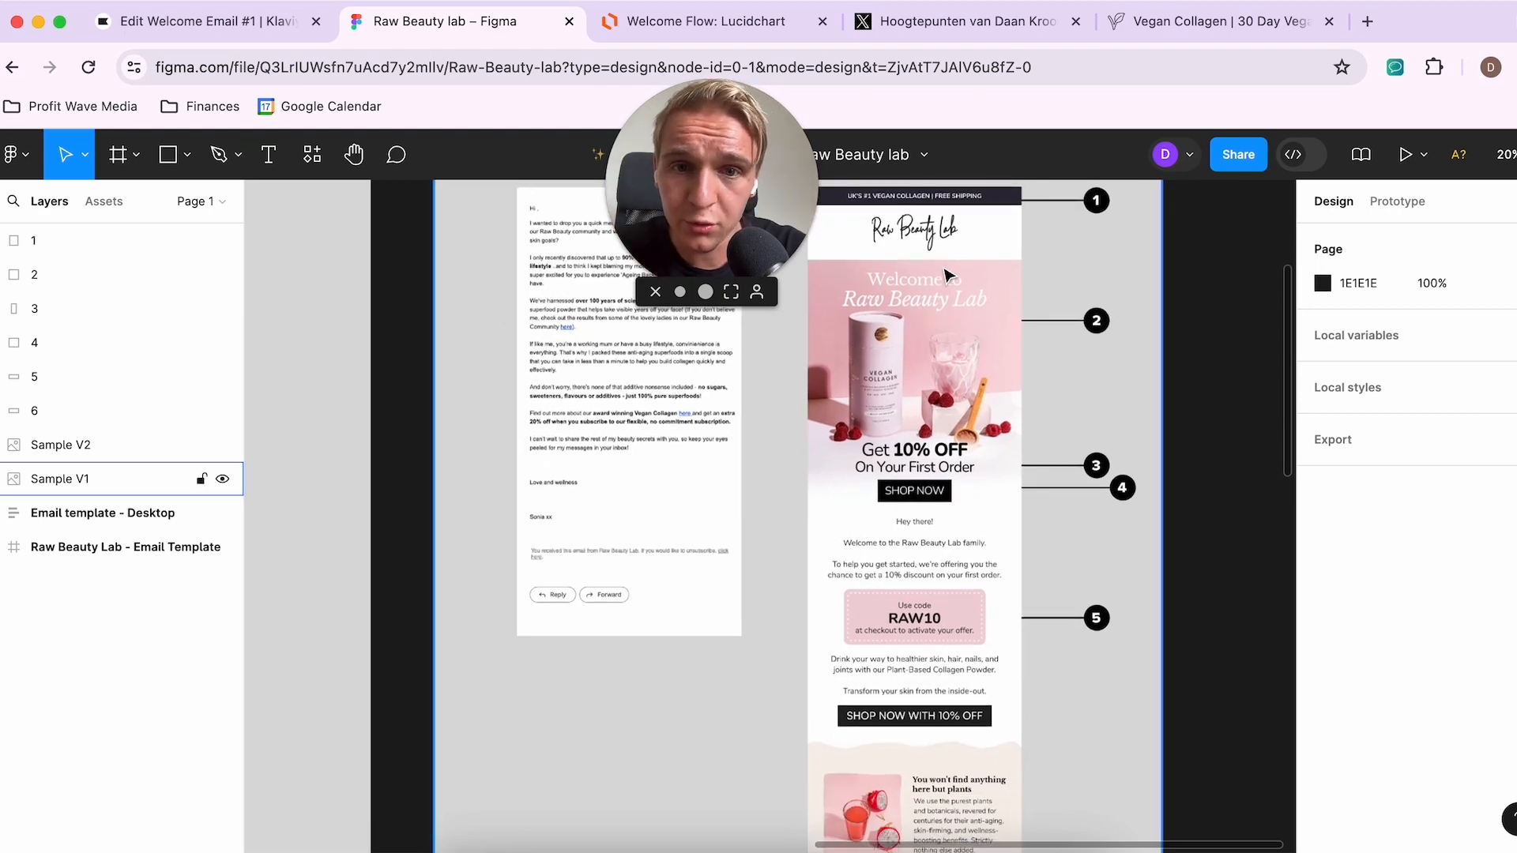
scroll(948, 275, "down", 10)
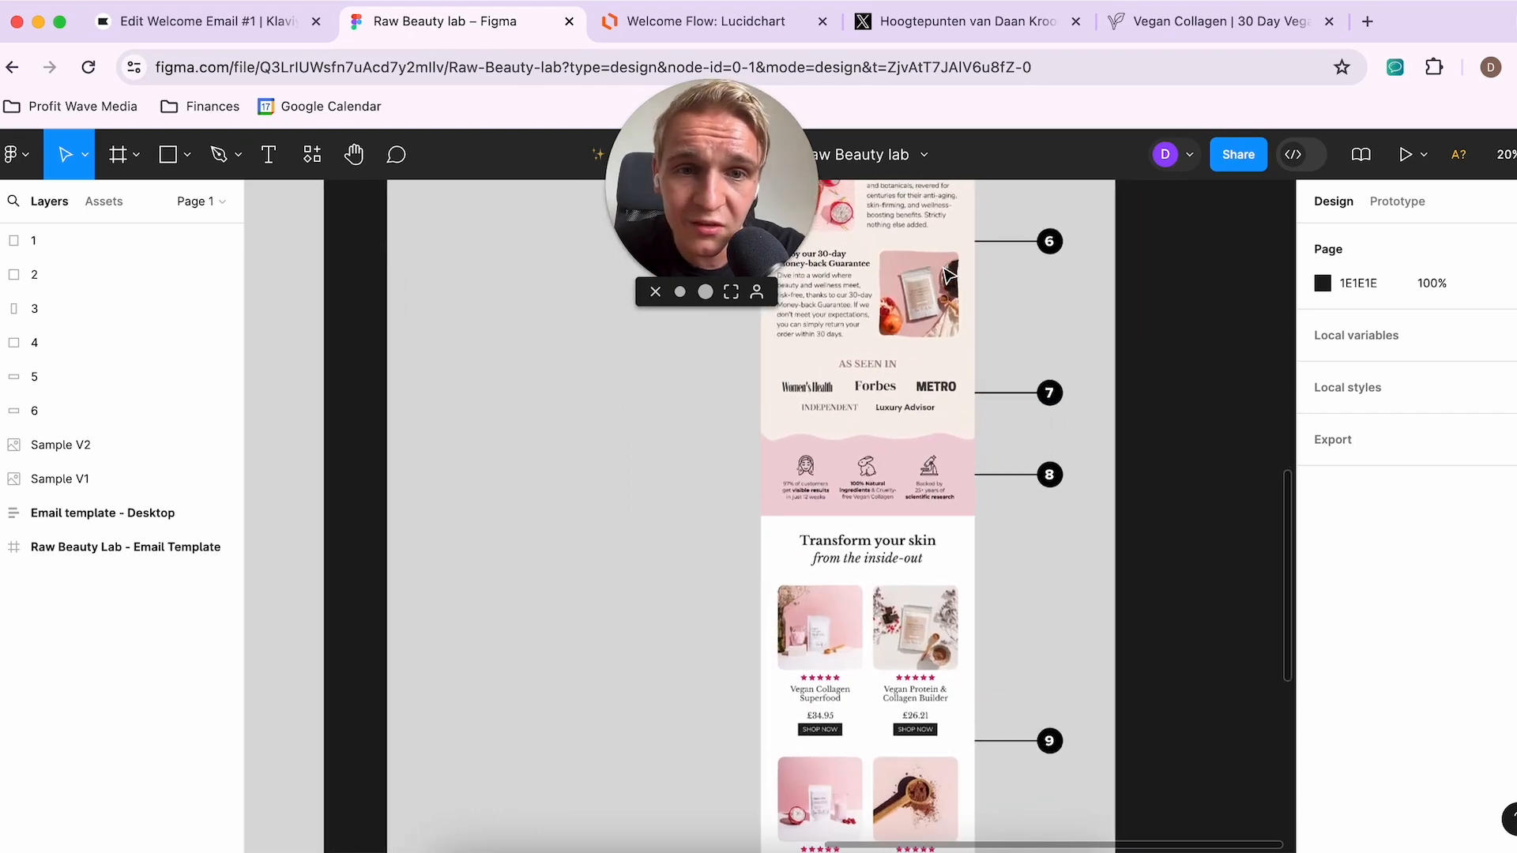
scroll(948, 275, "up", 9)
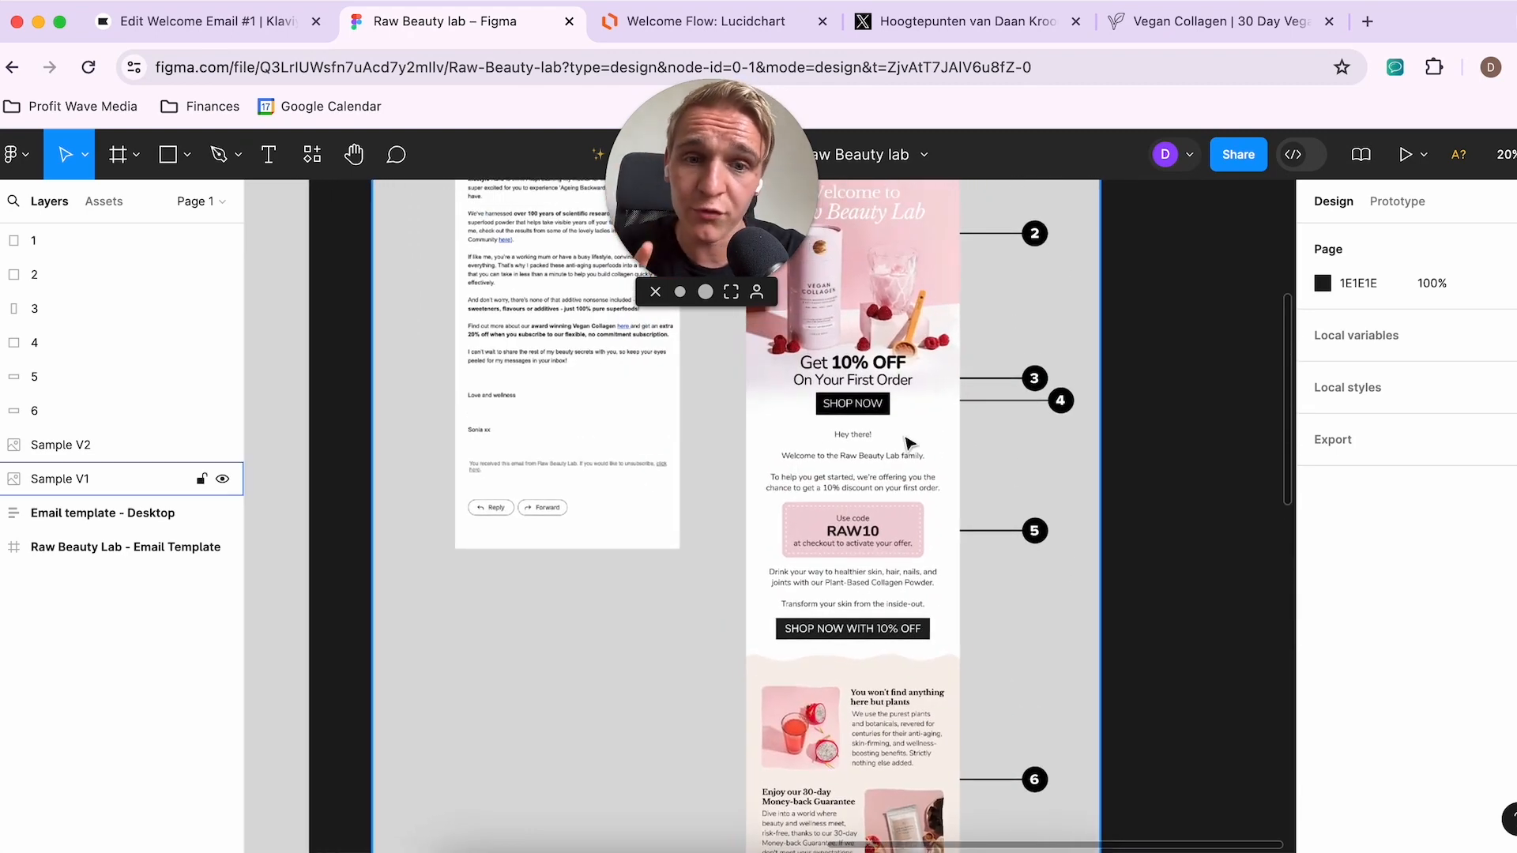
scroll(946, 274, "down", 9)
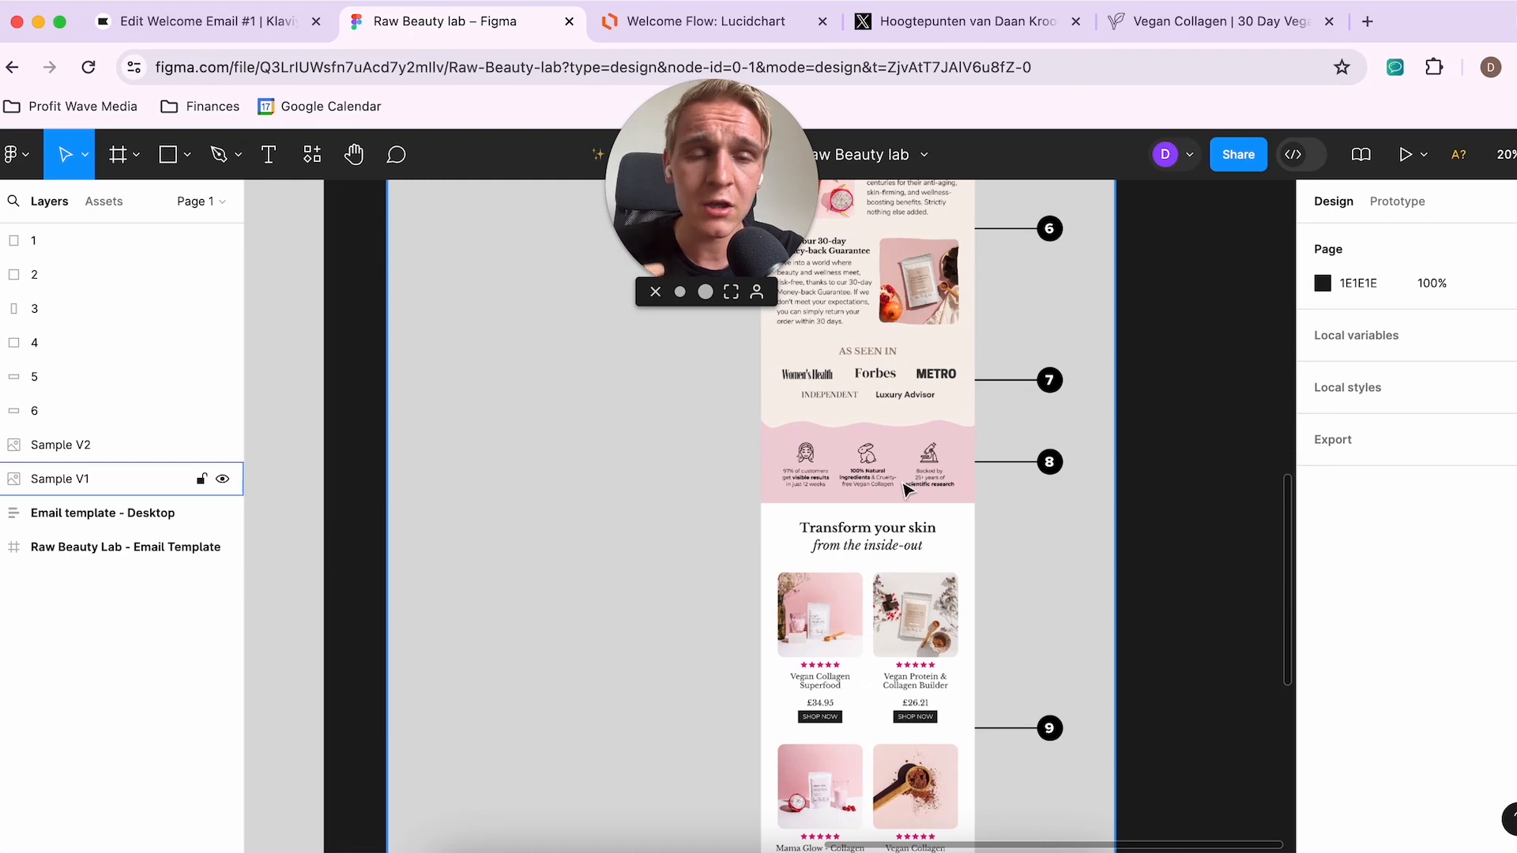
scroll(866, 514, "down", 3)
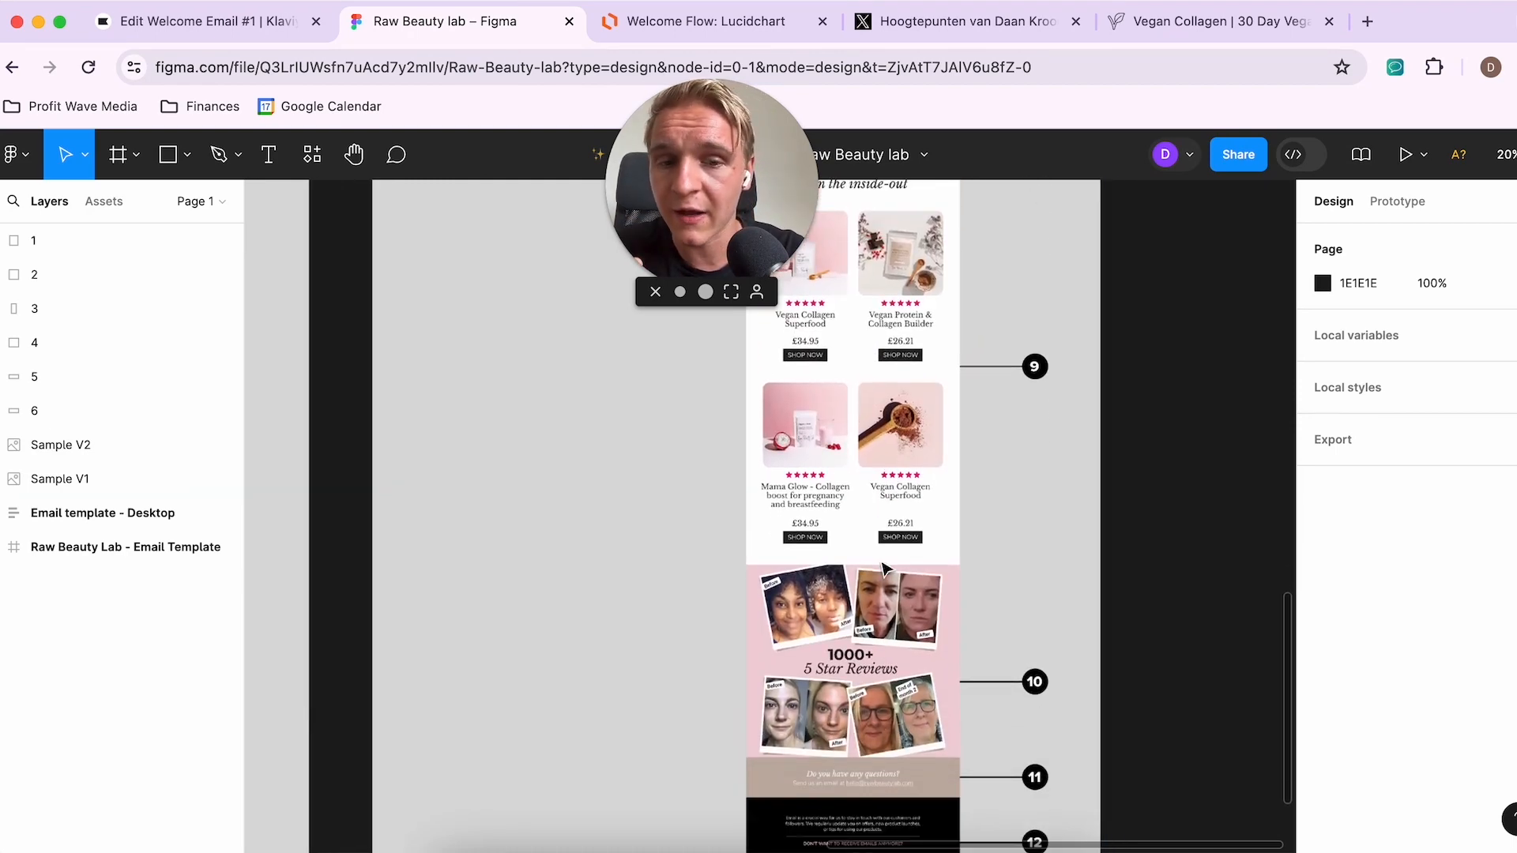
Step: Review the After email design from the product grid back up through the benefits and press logo sections
scroll(835, 545, "up", 3)
scroll(838, 549, "up", 2)
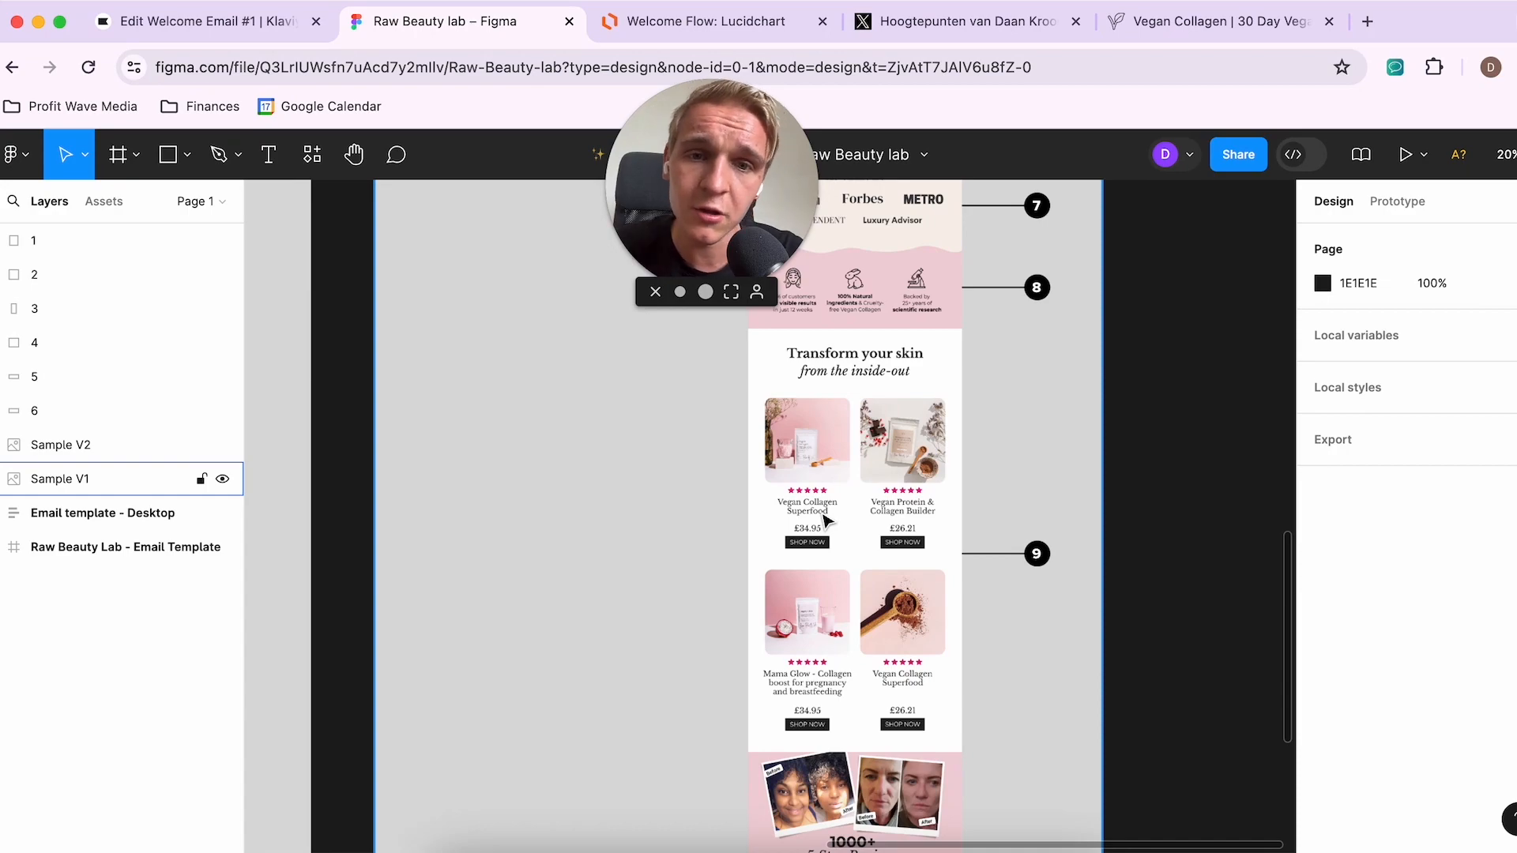
scroll(824, 520, "up", 10)
Step: Switch to Klaviyo, save the Welcome Email #1 design and finish its message content to return to the flow
left_click(211, 23)
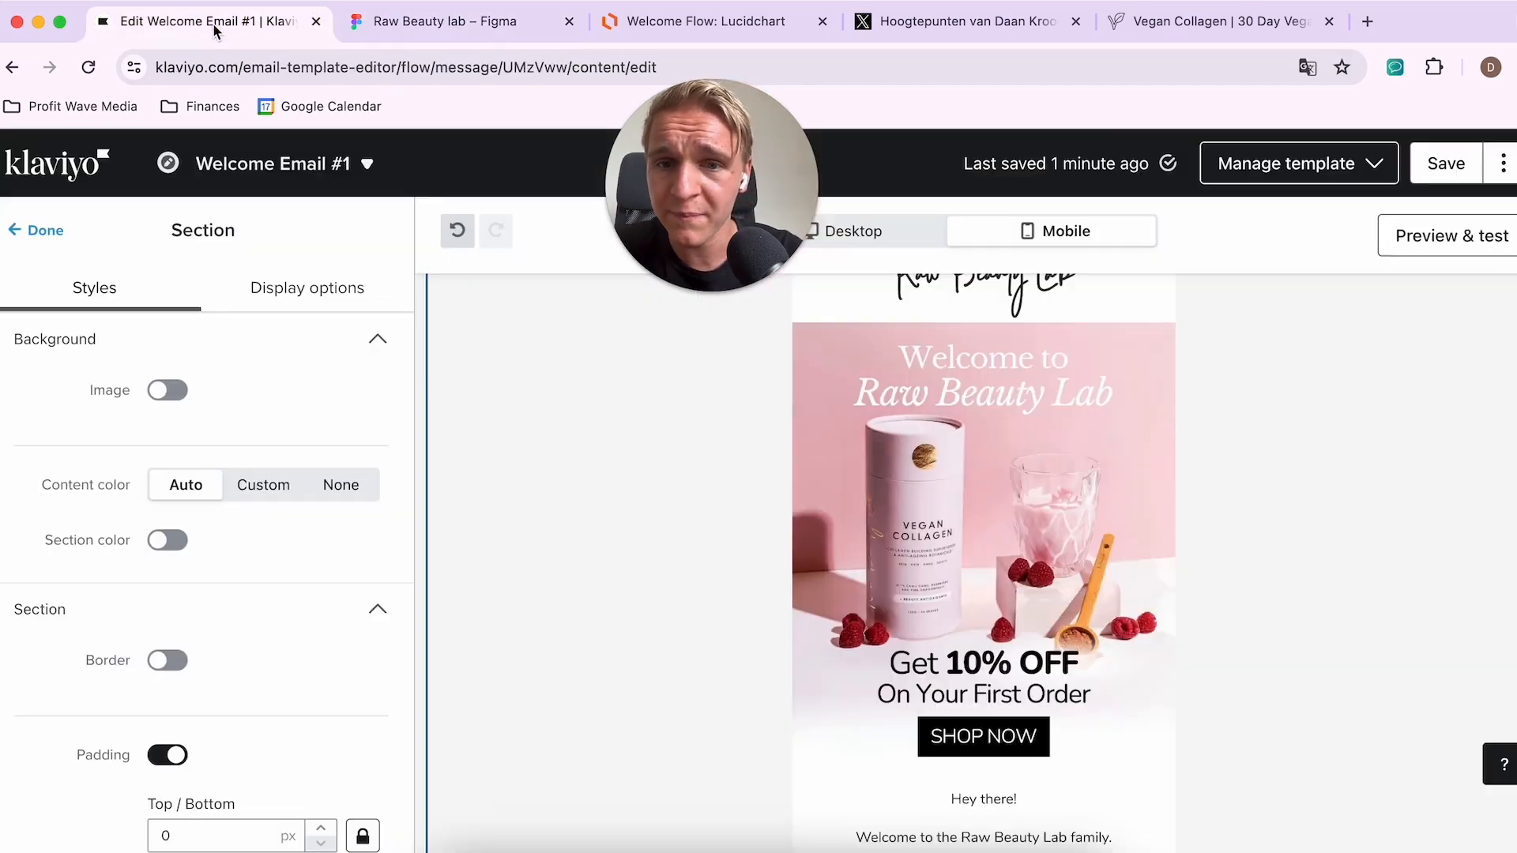
scroll(524, 409, "down", 15)
scroll(532, 406, "up", 10)
left_click(1436, 170)
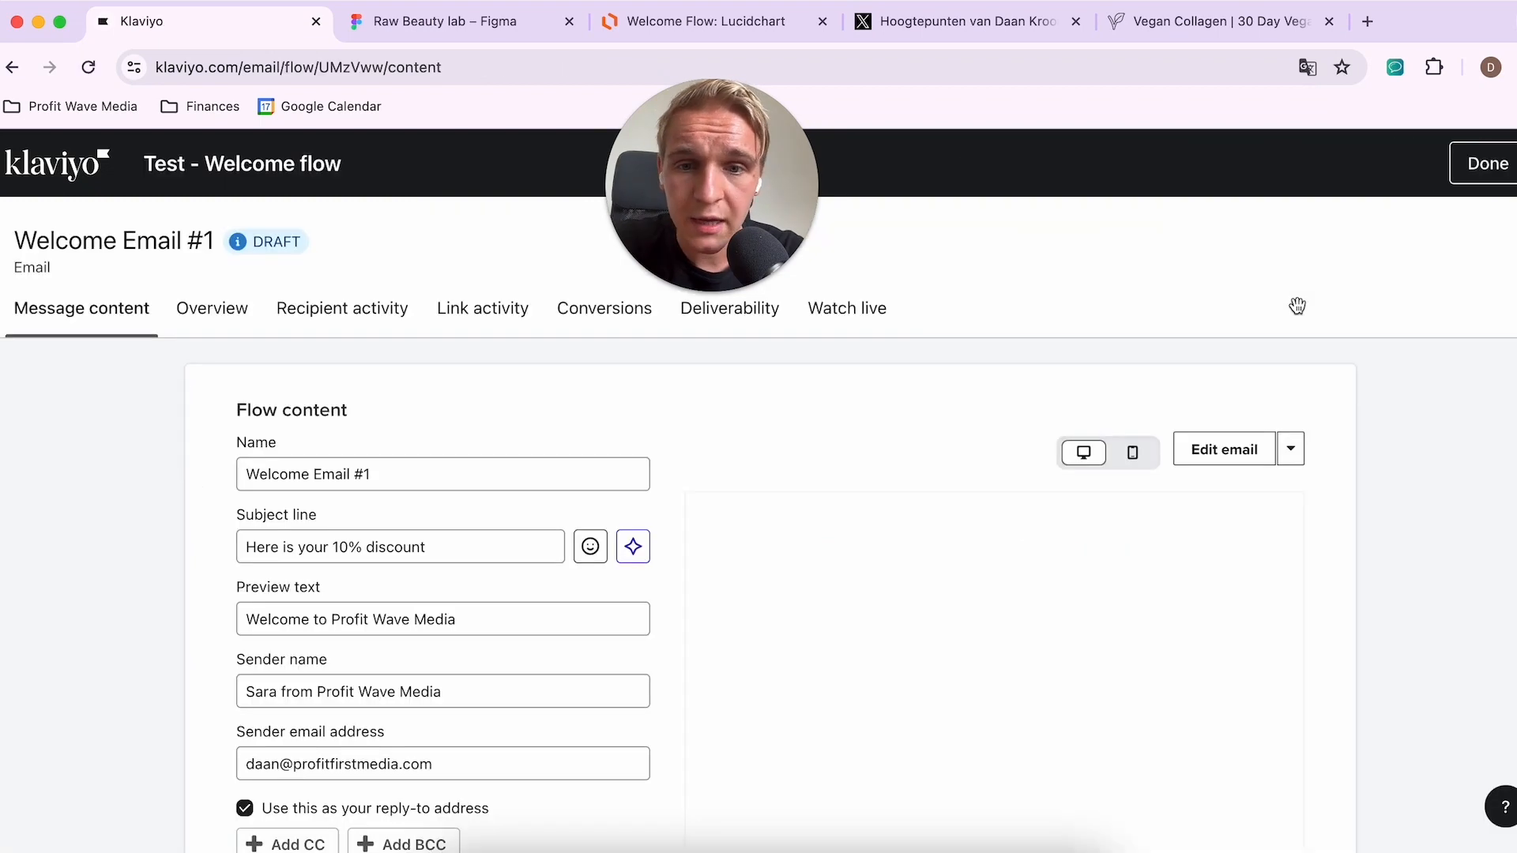
scroll(1298, 307, "down", 2)
scroll(1298, 306, "up", 2)
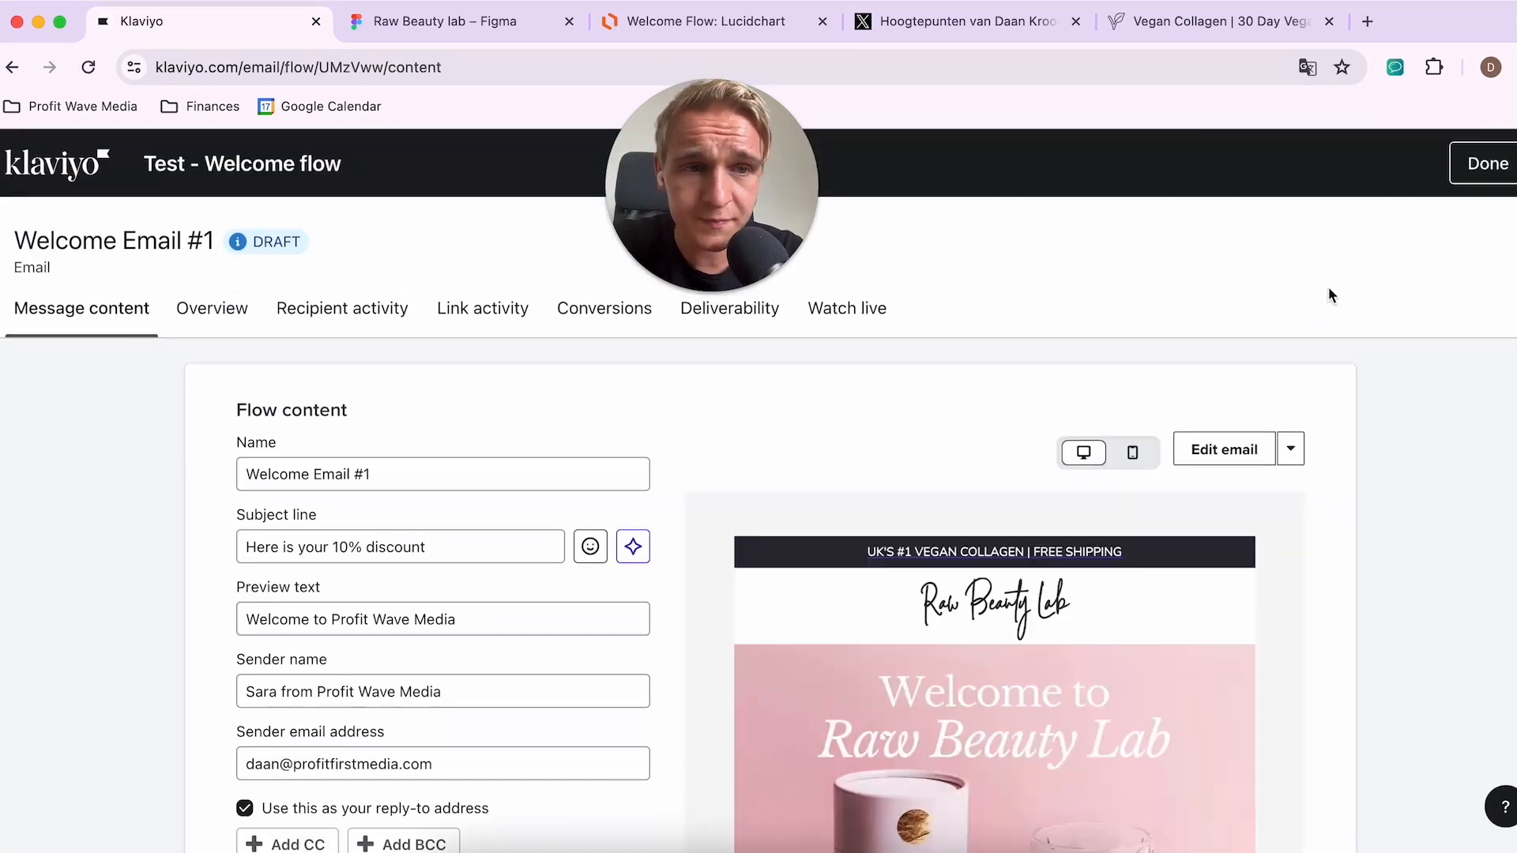
left_click(1491, 175)
Step: Set Welcome Email #1 to Live in the flow and close the congratulations message
left_click(1042, 565)
left_click(1036, 686)
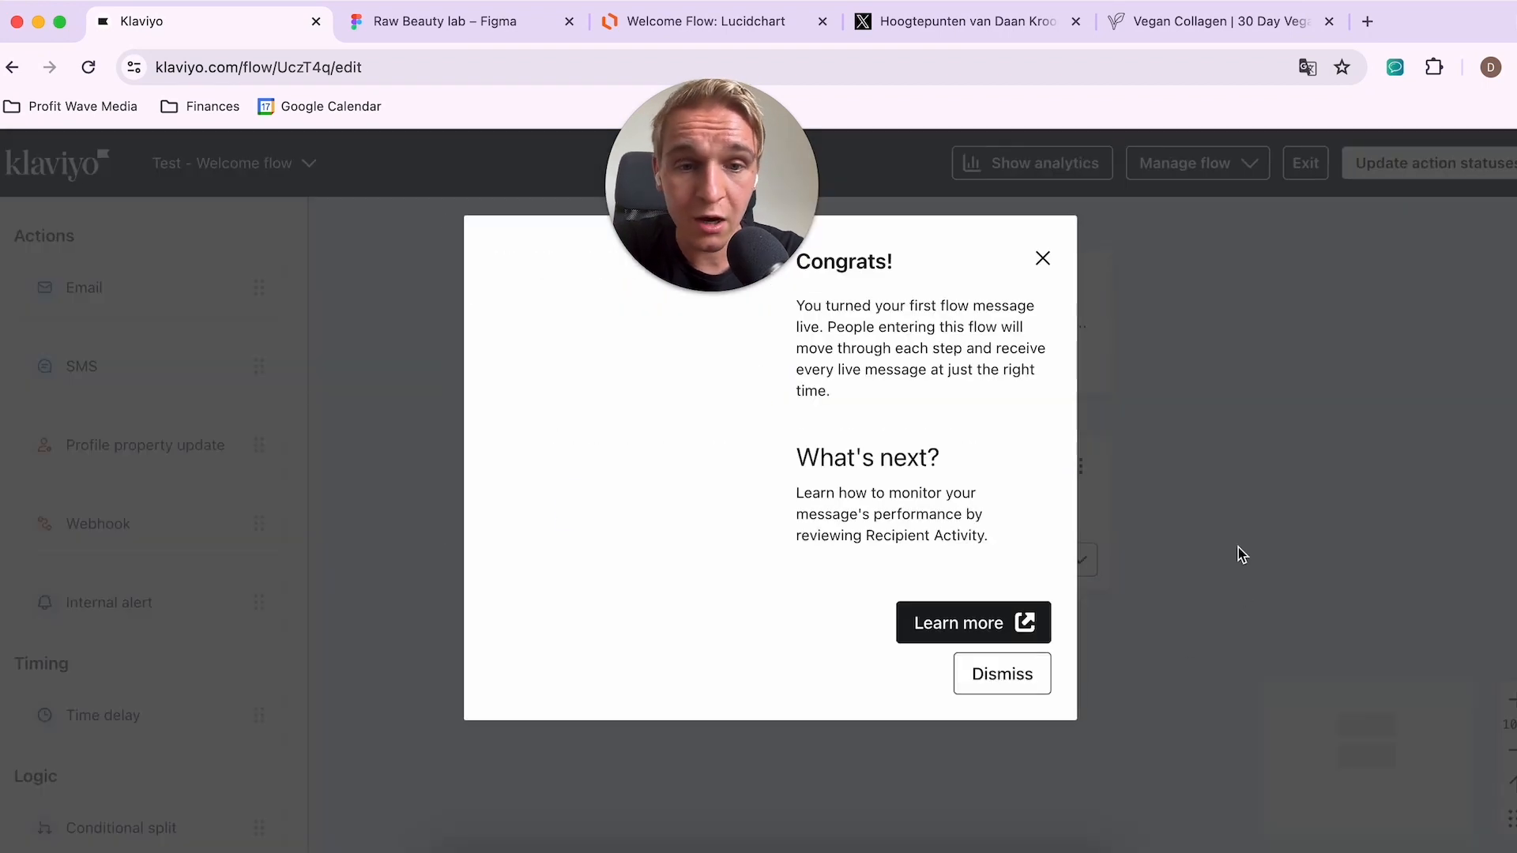
left_click(1040, 260)
scroll(1155, 494, "up", 1)
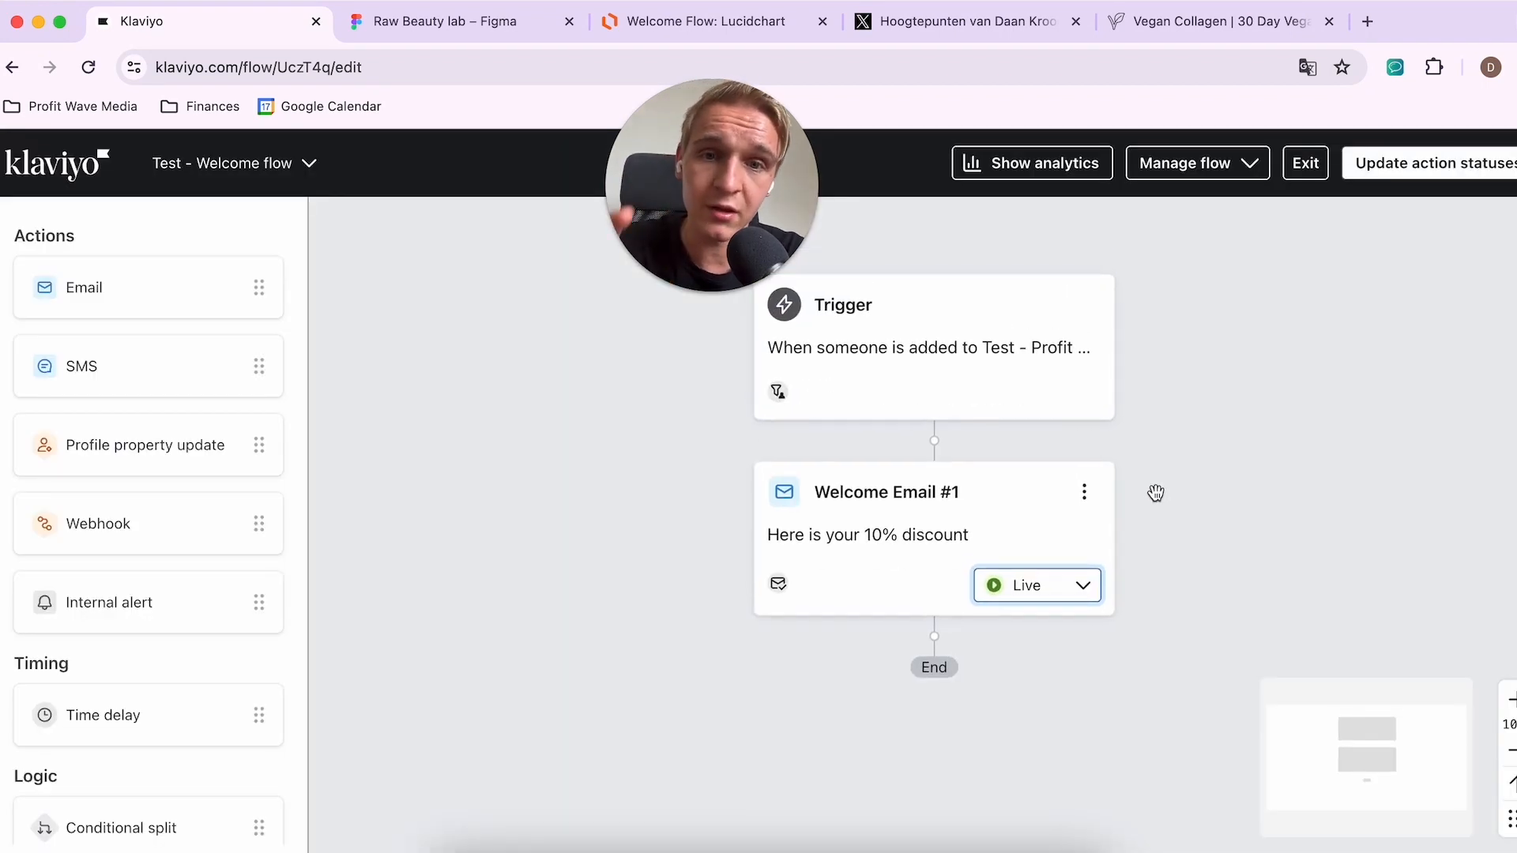
scroll(1156, 493, "up", 1)
scroll(1156, 493, "right", 1)
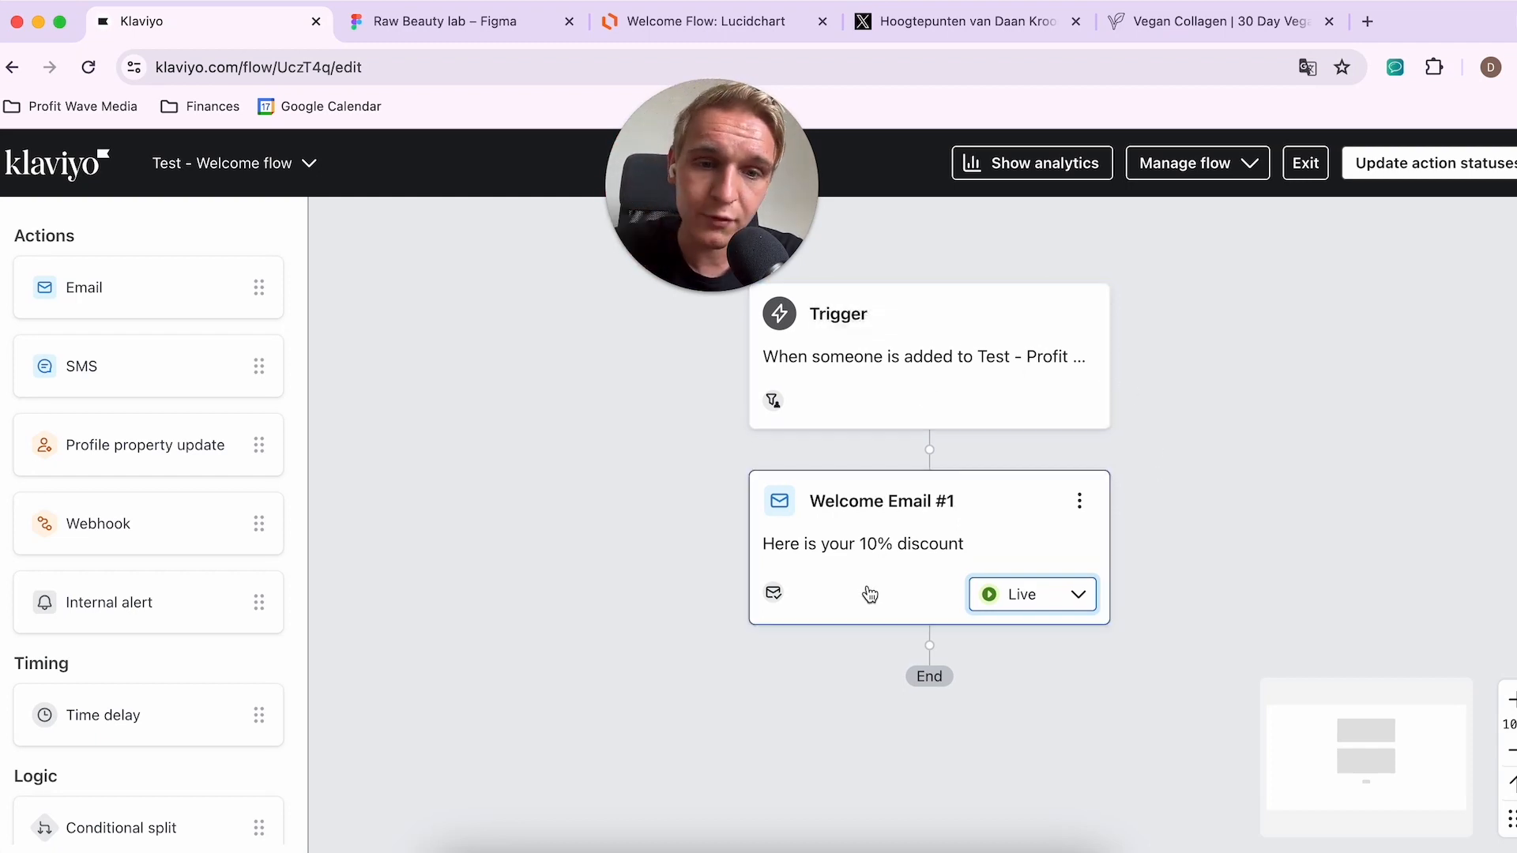
Step: Add a time delay of 1 day after Welcome Email #1 and save it
scroll(870, 594, "down", 3)
scroll(868, 589, "right", 1)
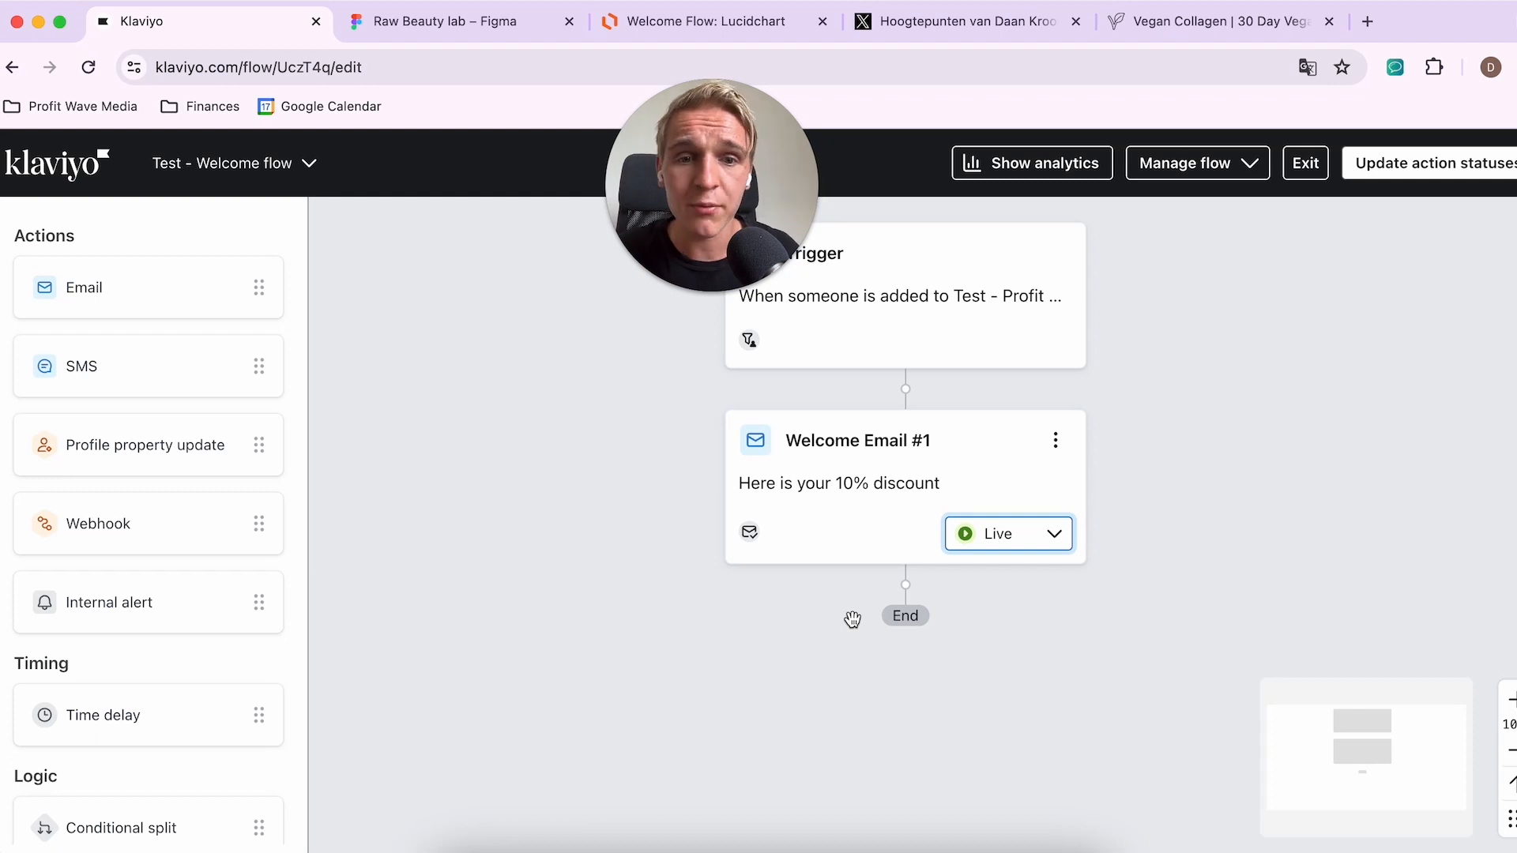
left_click_drag(169, 726, 939, 657)
left_click(1231, 436)
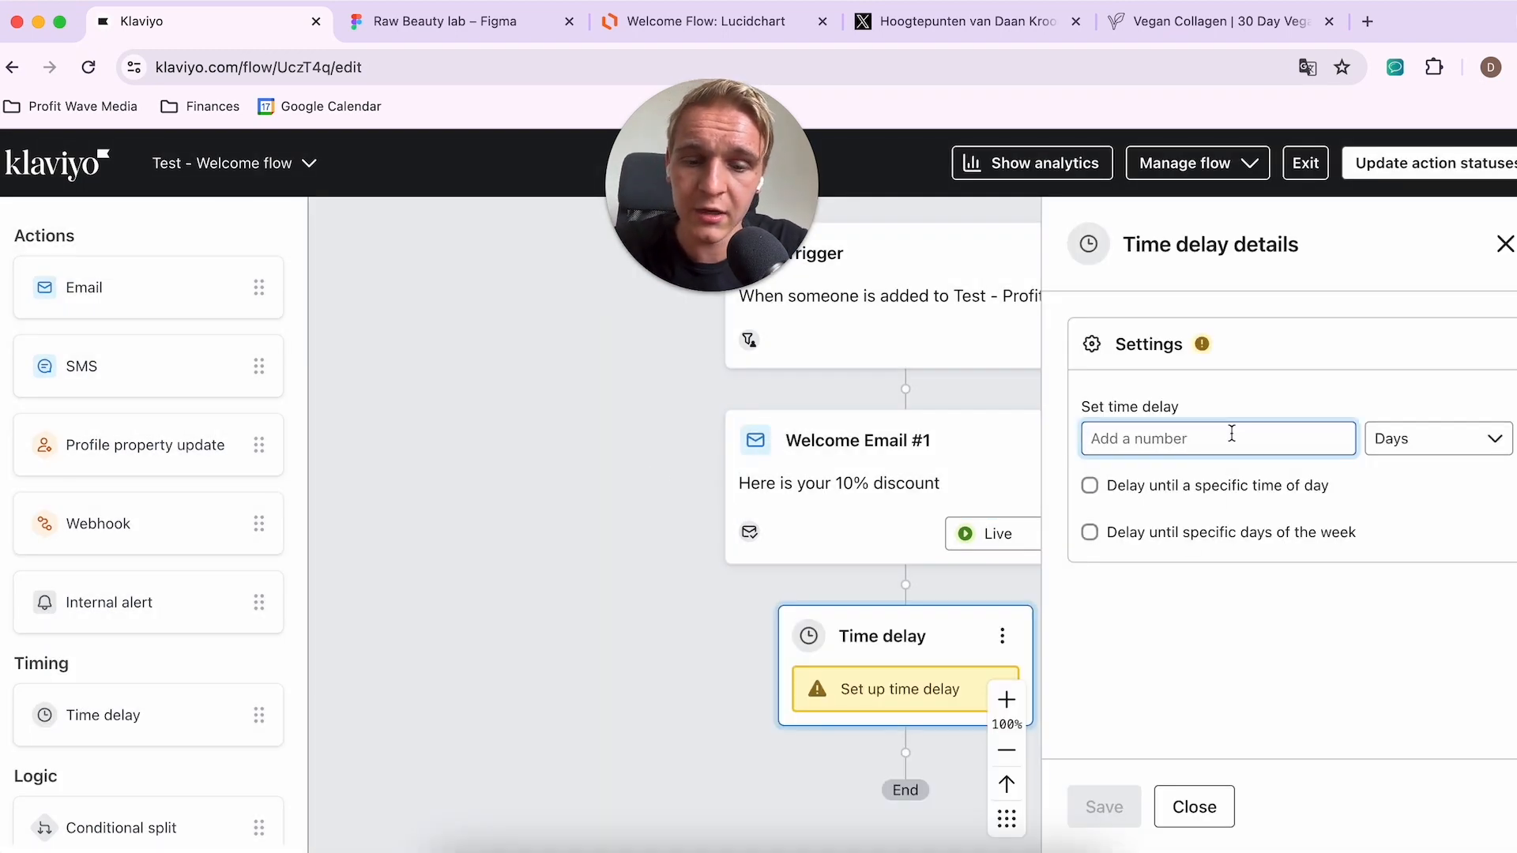
type("1")
left_click(1104, 807)
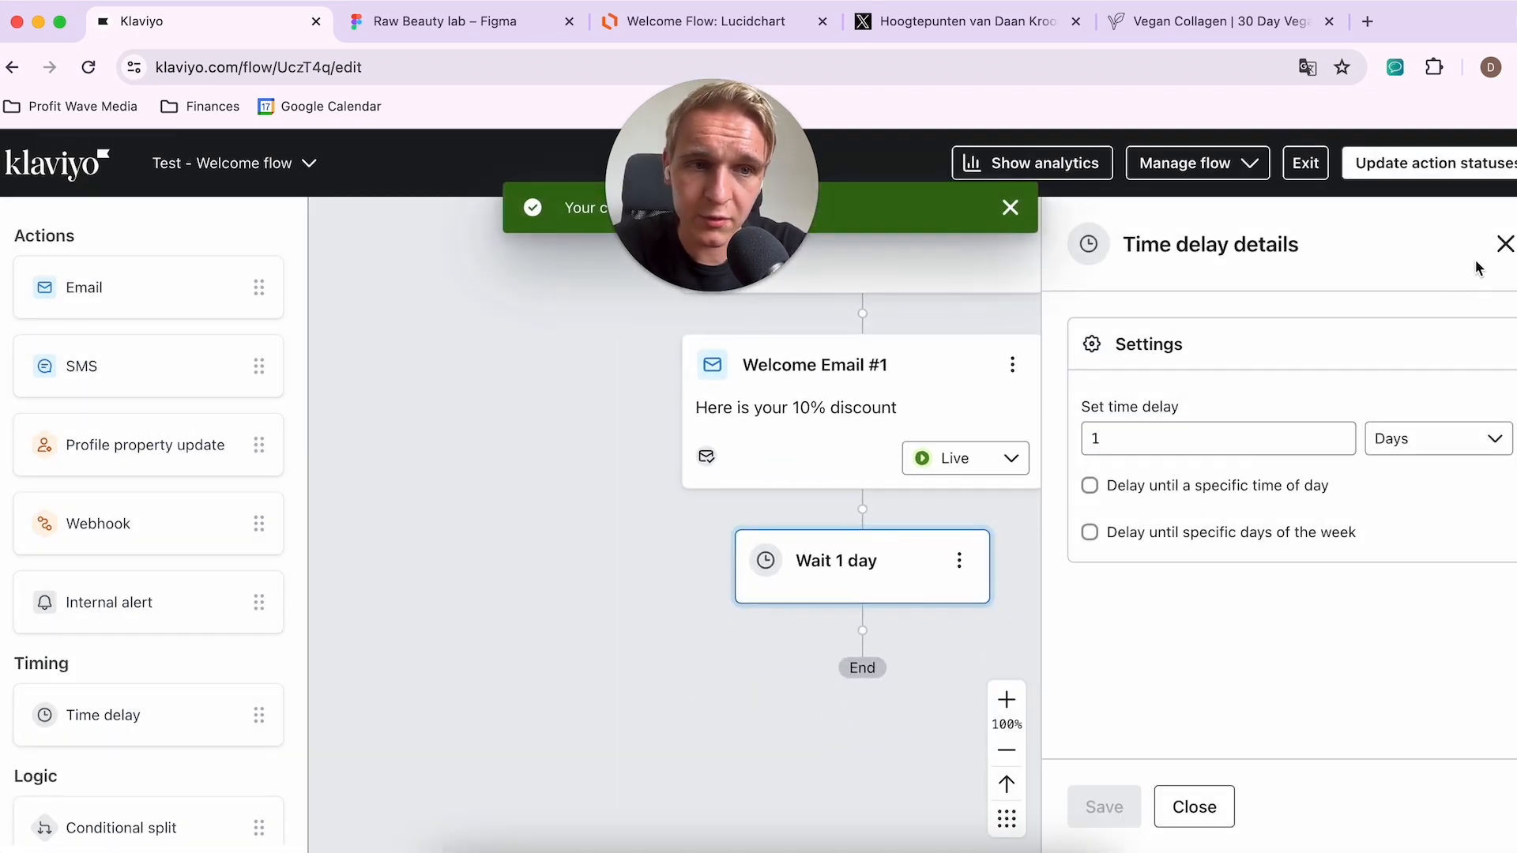
left_click(1505, 243)
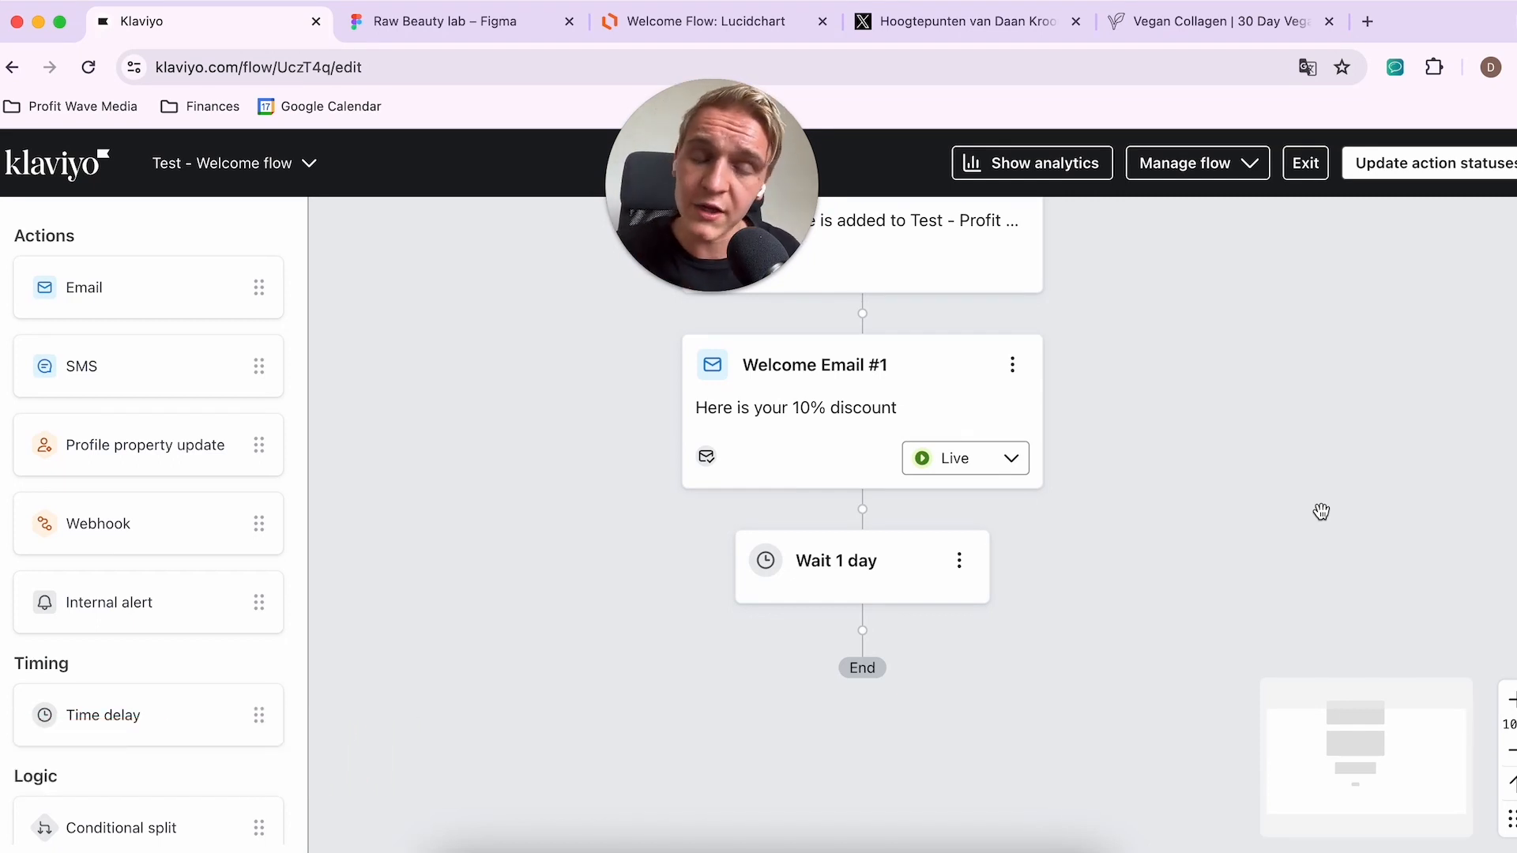
scroll(1321, 512, "down", 2)
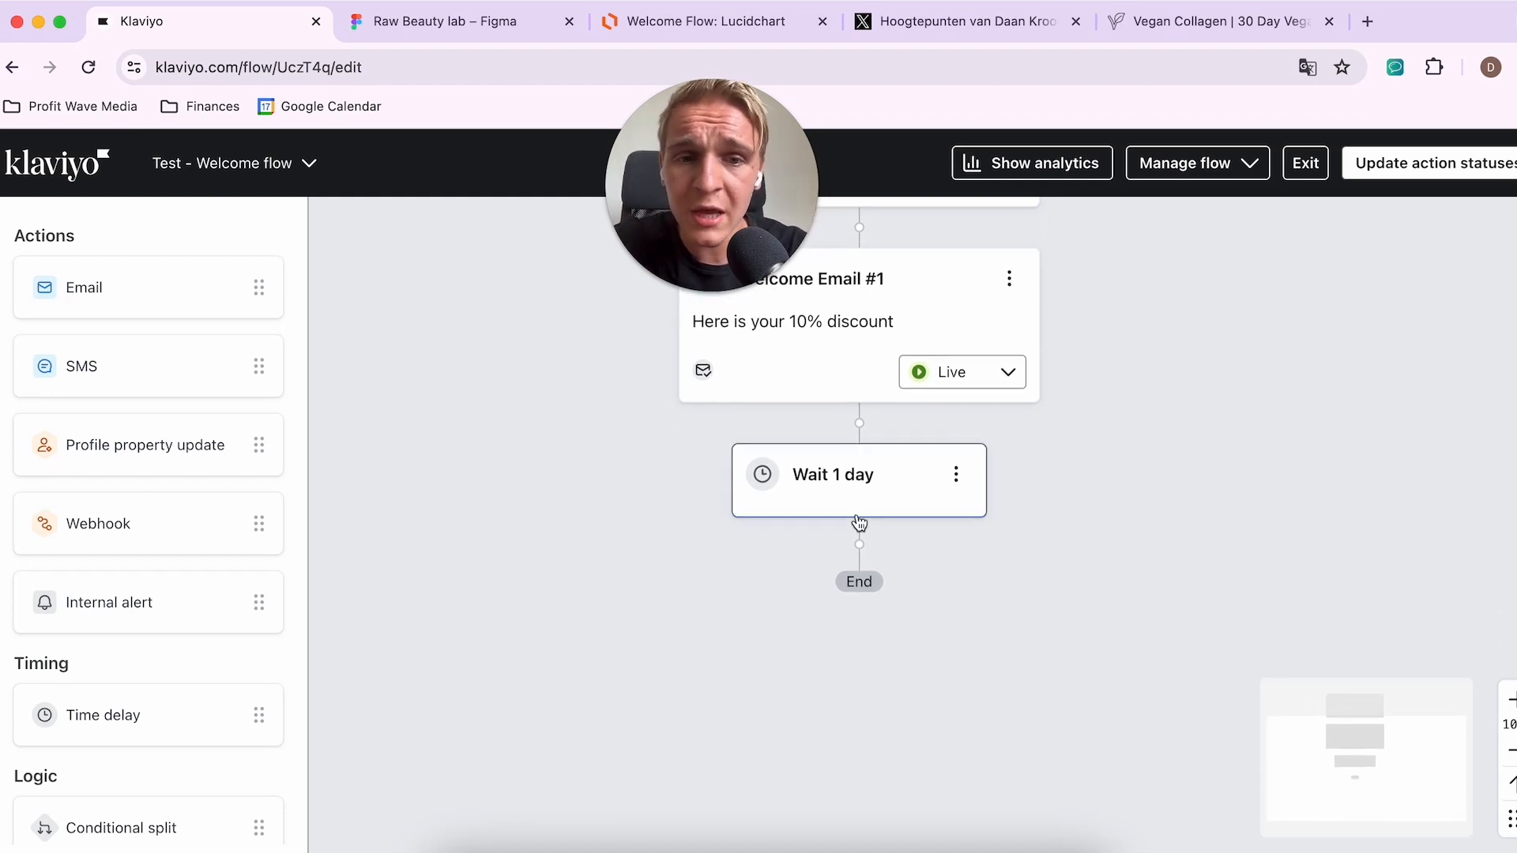
scroll(1098, 664, "right", 1)
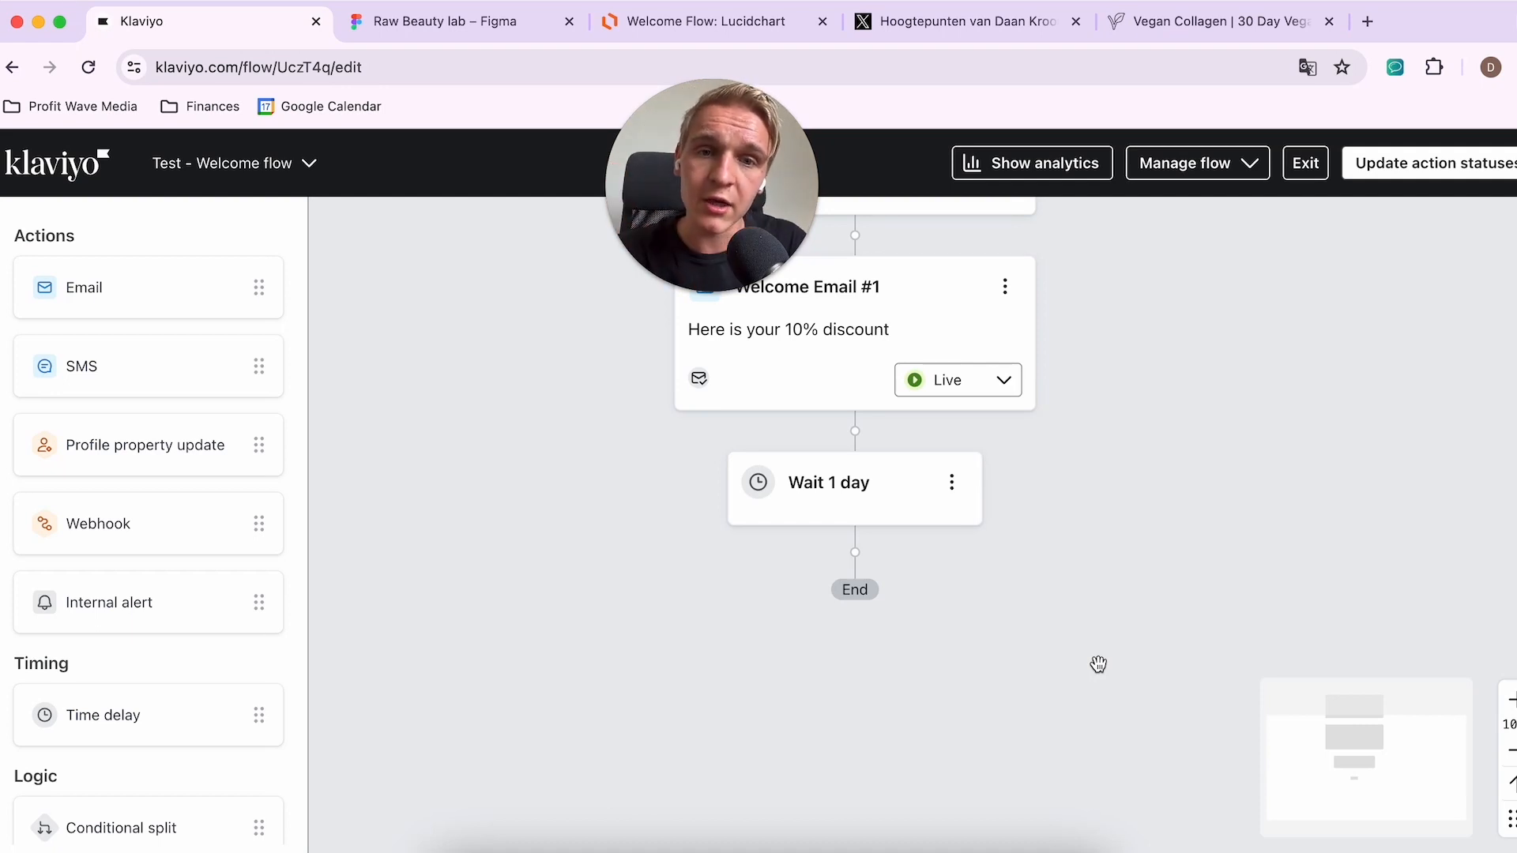
Step: Switch to the Welcome Flow chart in Lucidchart and examine the abandonment, post-purchase, win-back, reviews and campaigns branches
left_click(705, 22)
scroll(765, 542, "down", 10)
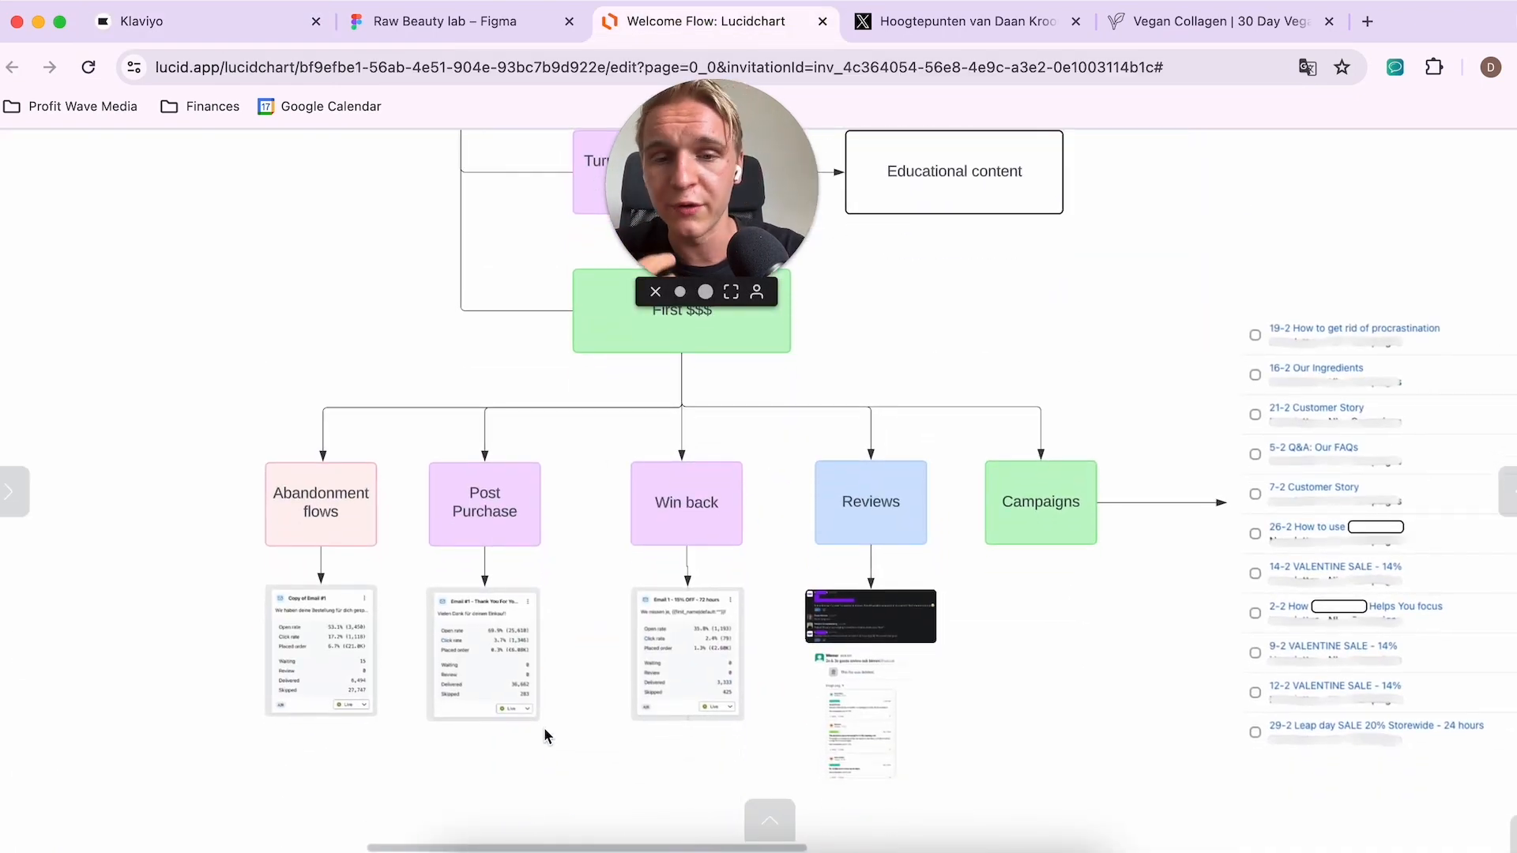
left_click_drag(747, 790, 426, 462)
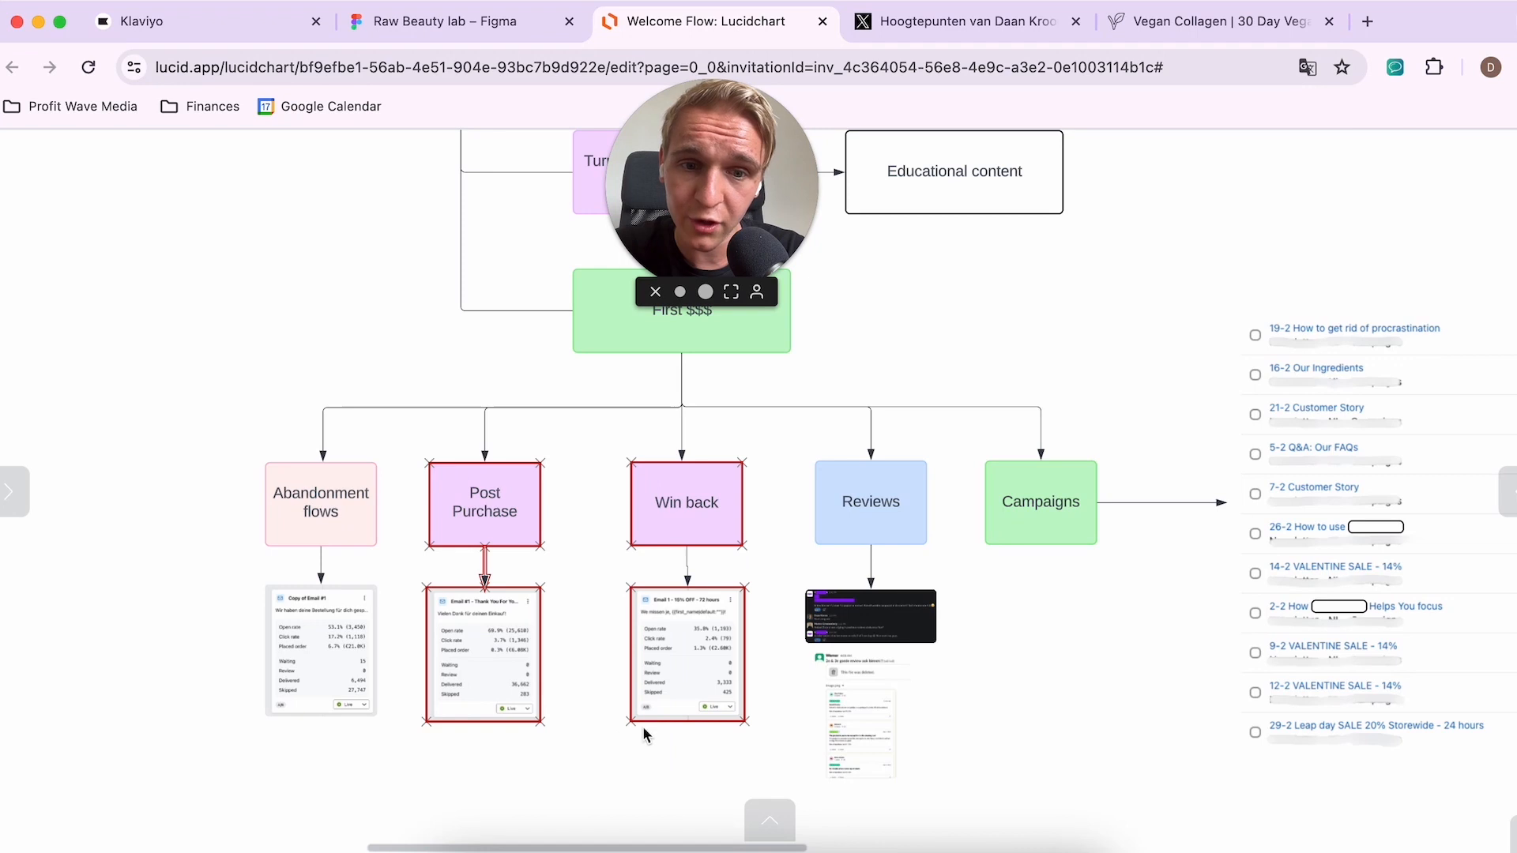
left_click_drag(960, 563, 866, 511)
left_click_drag(1167, 645, 1044, 472)
left_click_drag(211, 471, 363, 758)
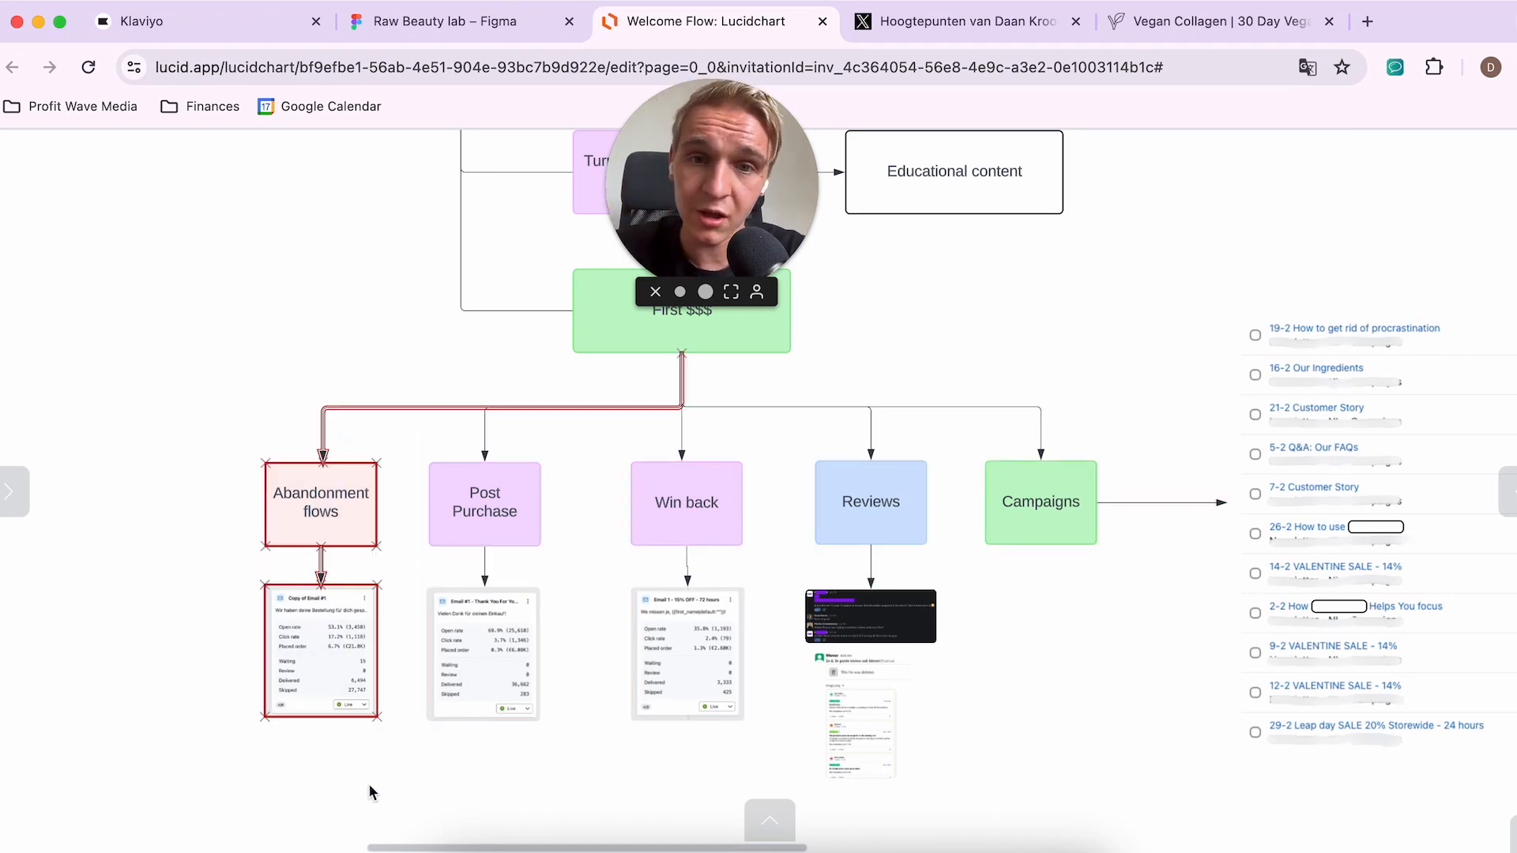
left_click(371, 792)
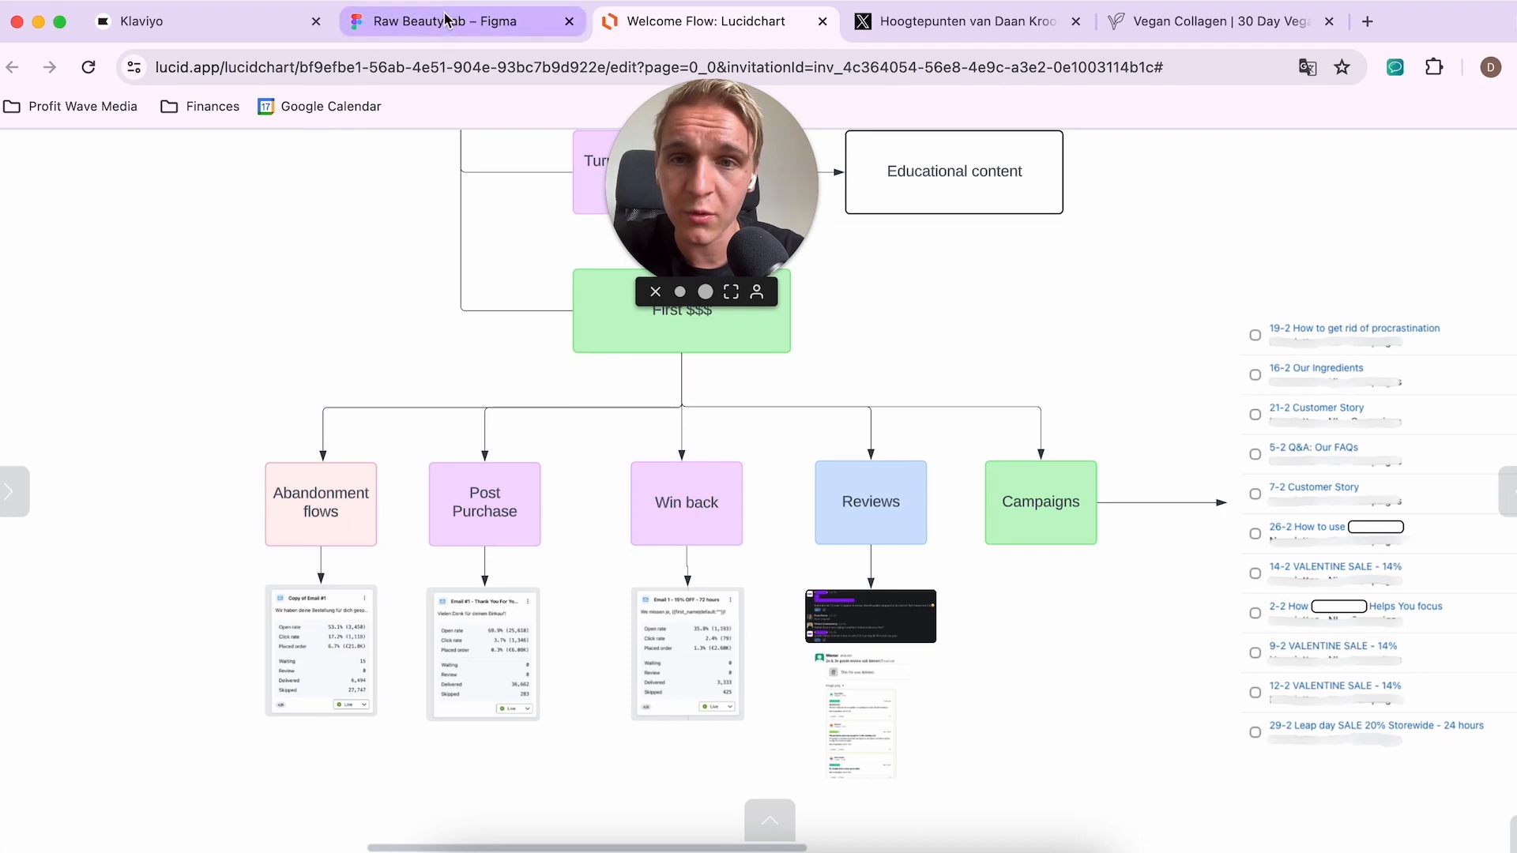
Step: Switch back to Klaviyo and view the whole welcome flow from the trigger to its end
left_click(260, 21)
scroll(580, 394, "up", 2)
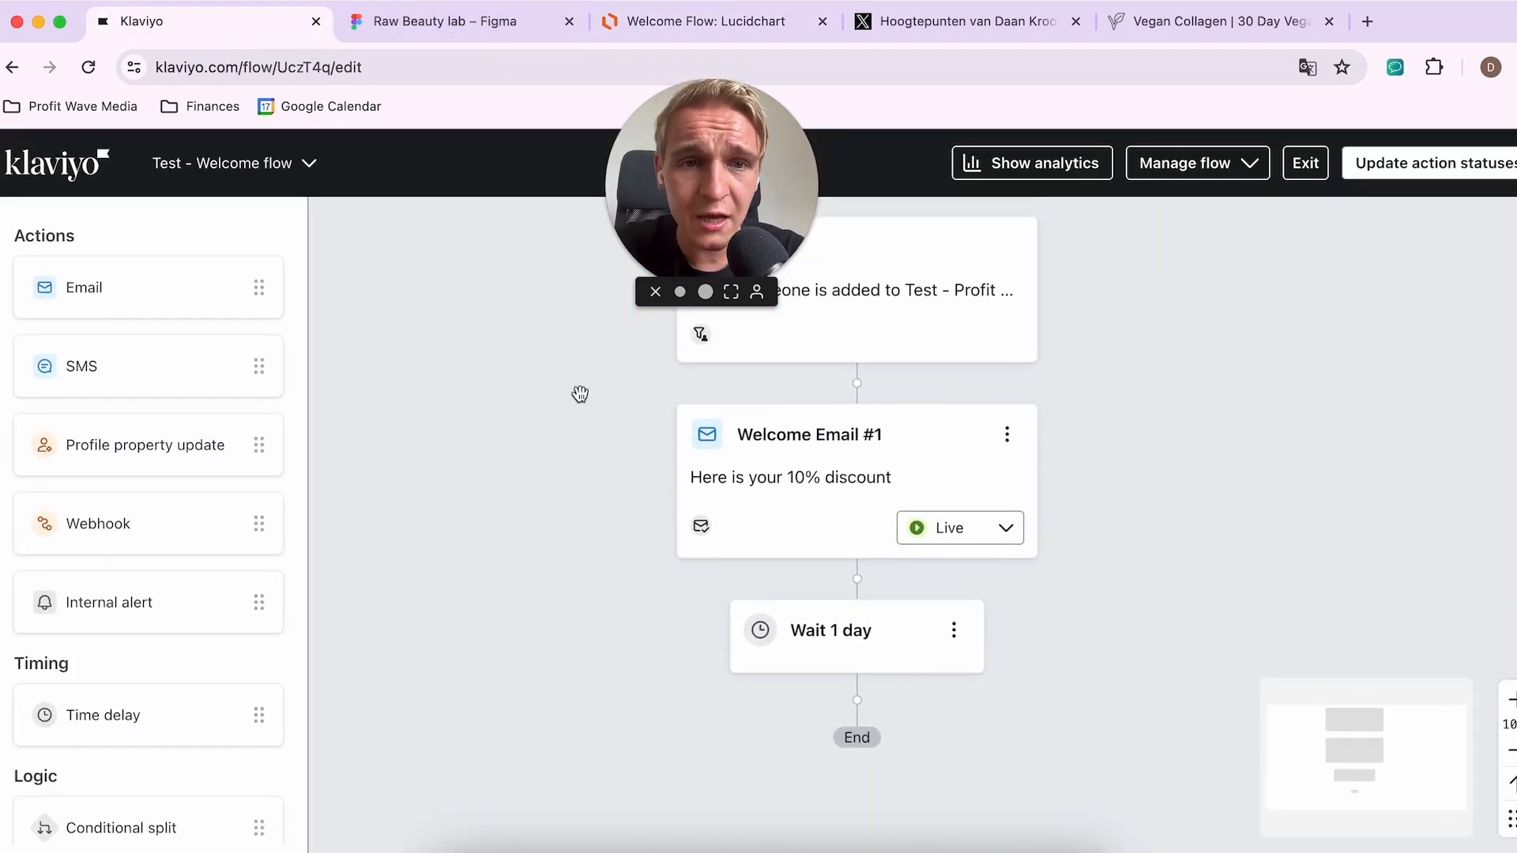
scroll(580, 393, "up", 2)
scroll(580, 393, "down", 3)
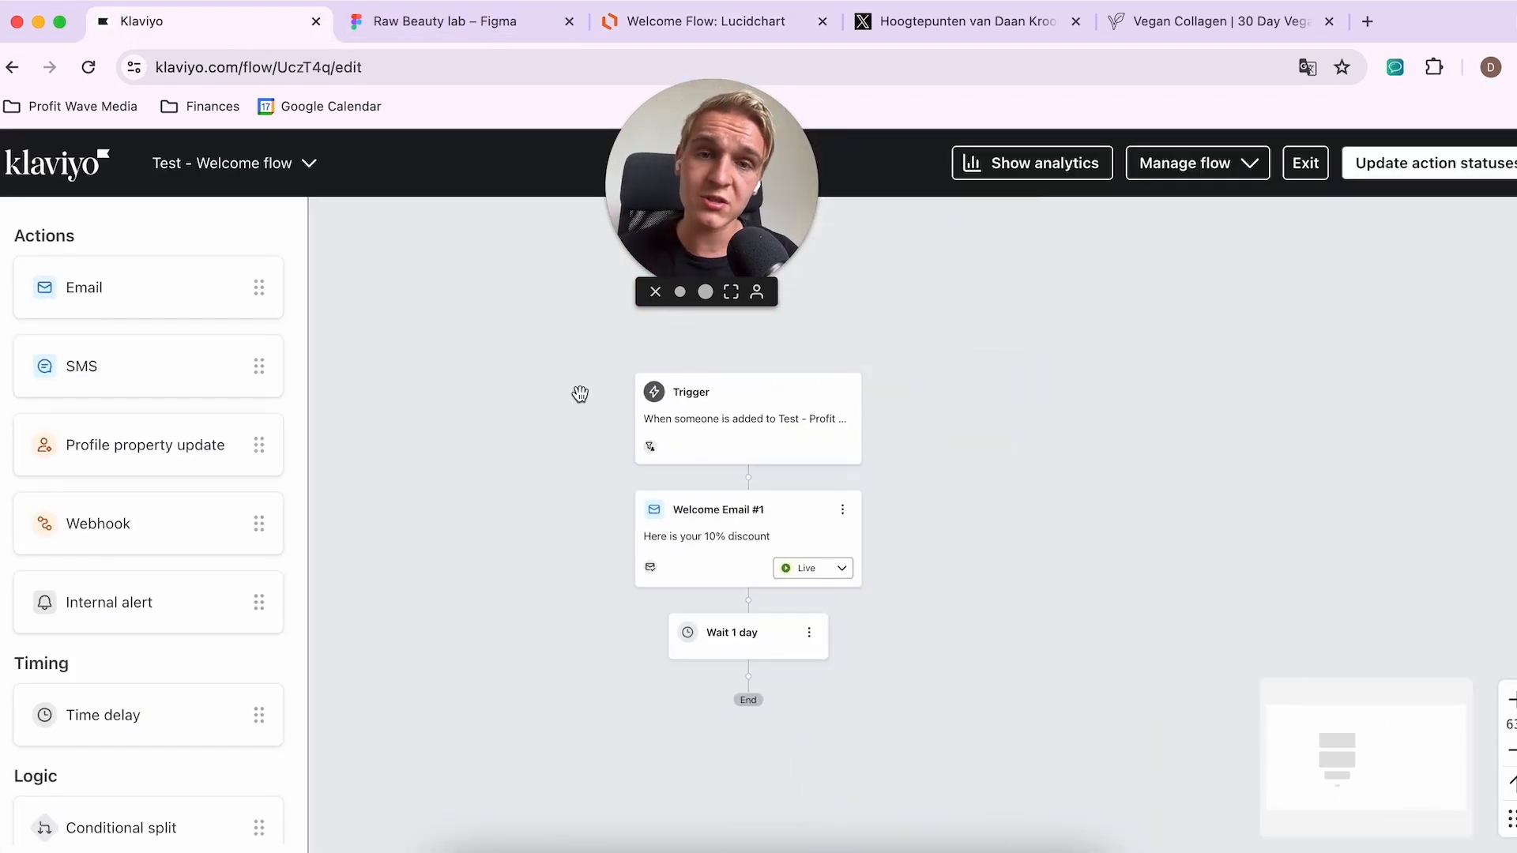